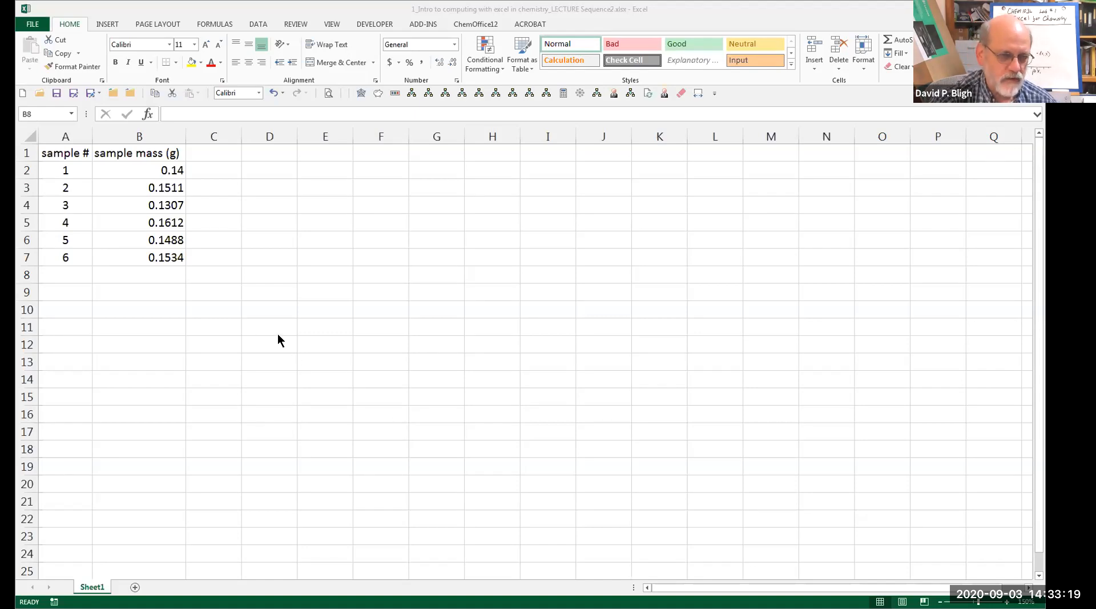
# - Delete columns A and B containing the old sample numbers and masses
pyautogui.moveTo(152, 260); pyautogui.dragTo(86, 152)
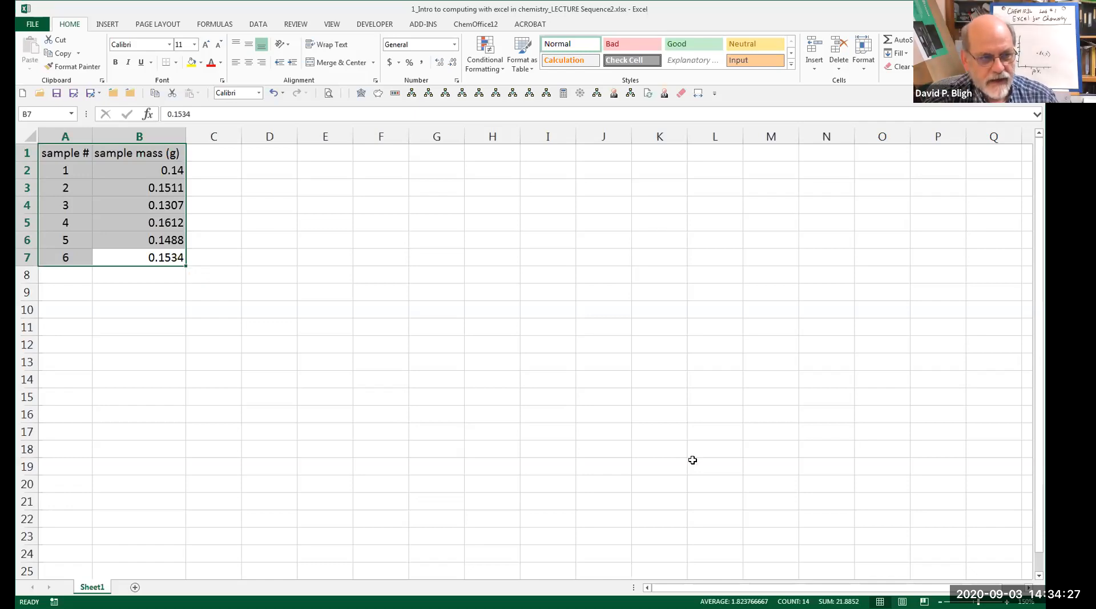
pyautogui.click(94, 337)
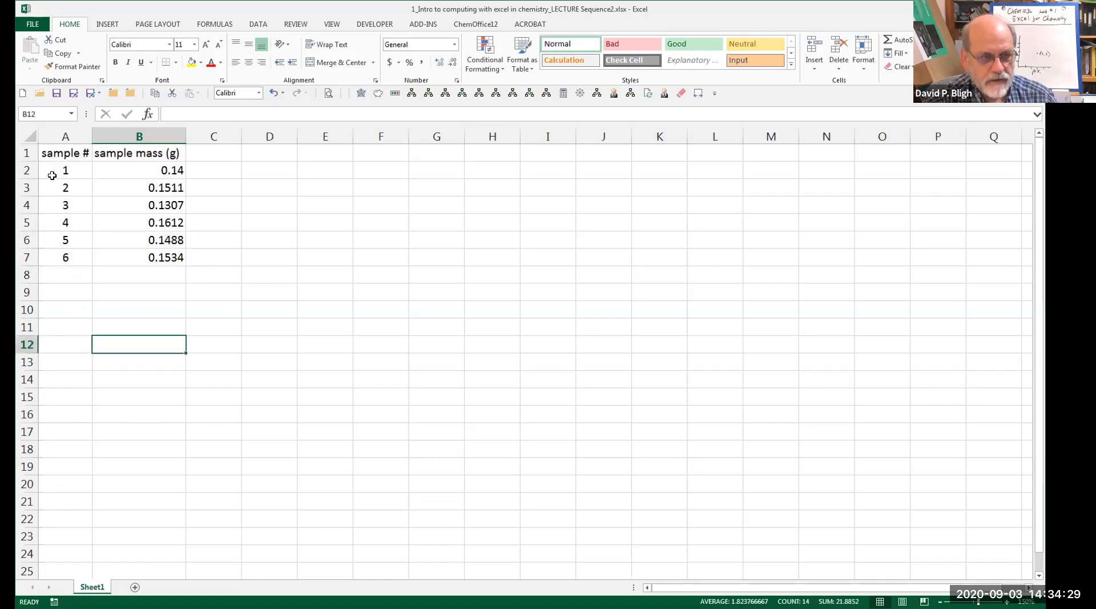
pyautogui.click(66, 137)
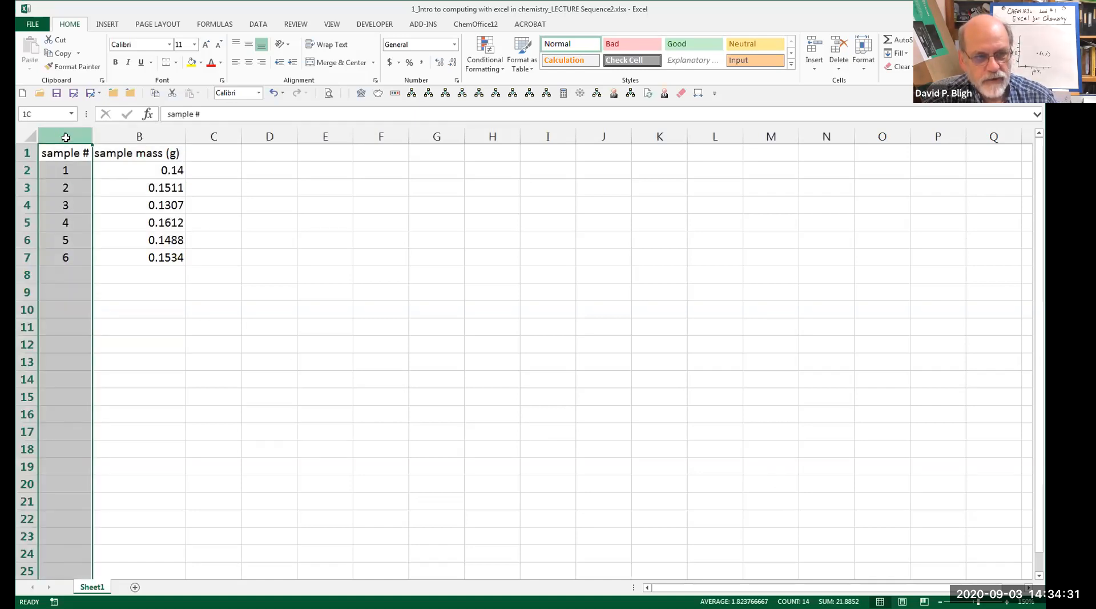
pyautogui.moveTo(66, 137); pyautogui.dragTo(153, 167)
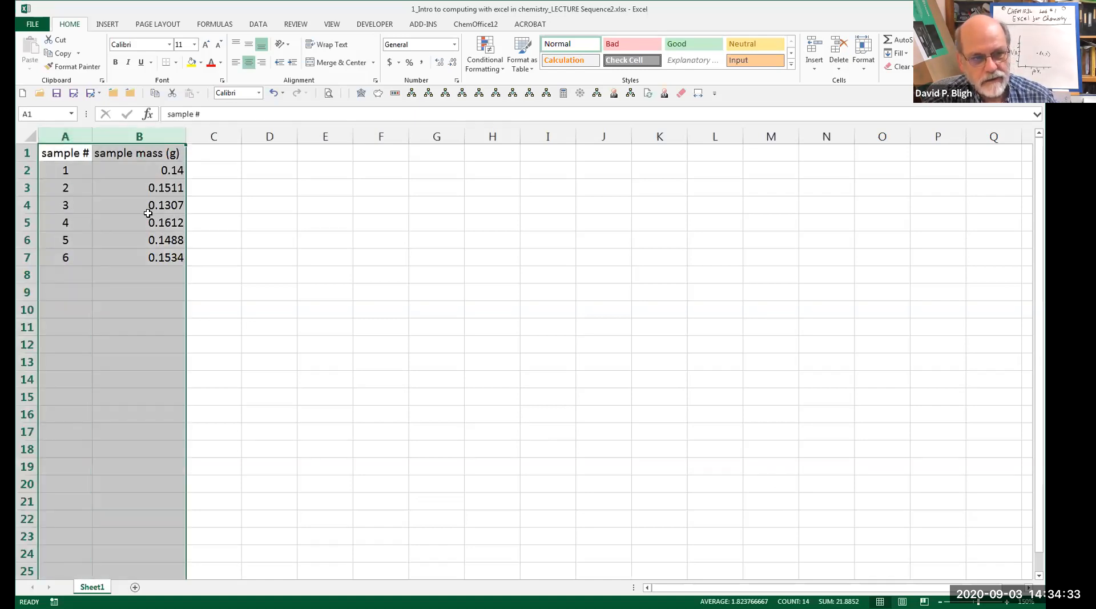
pyautogui.rightClick(147, 213)
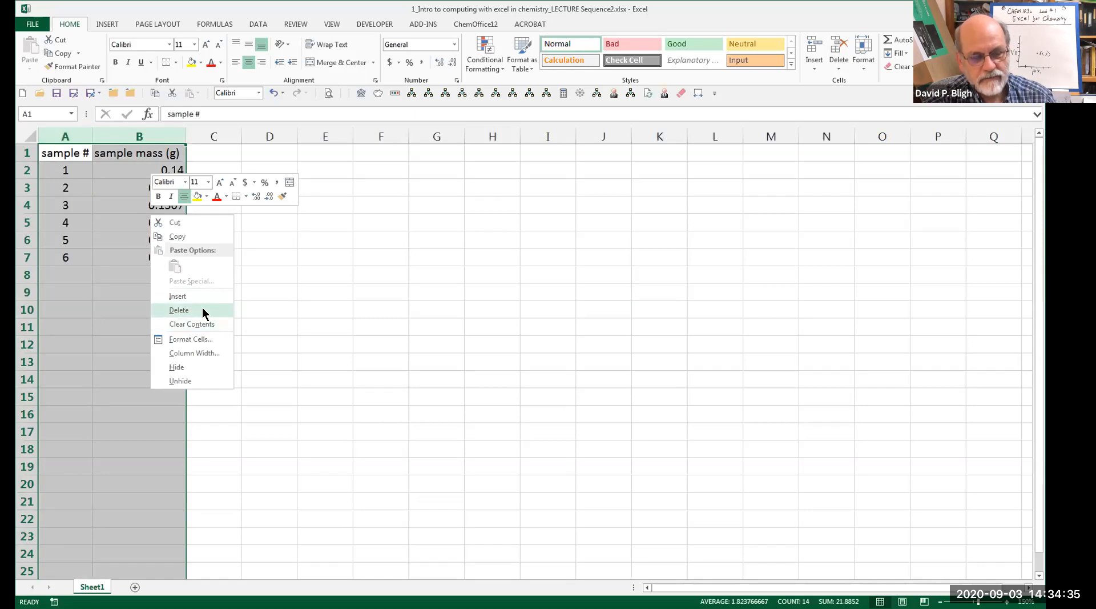
pyautogui.click(203, 311)
pyautogui.click(299, 390)
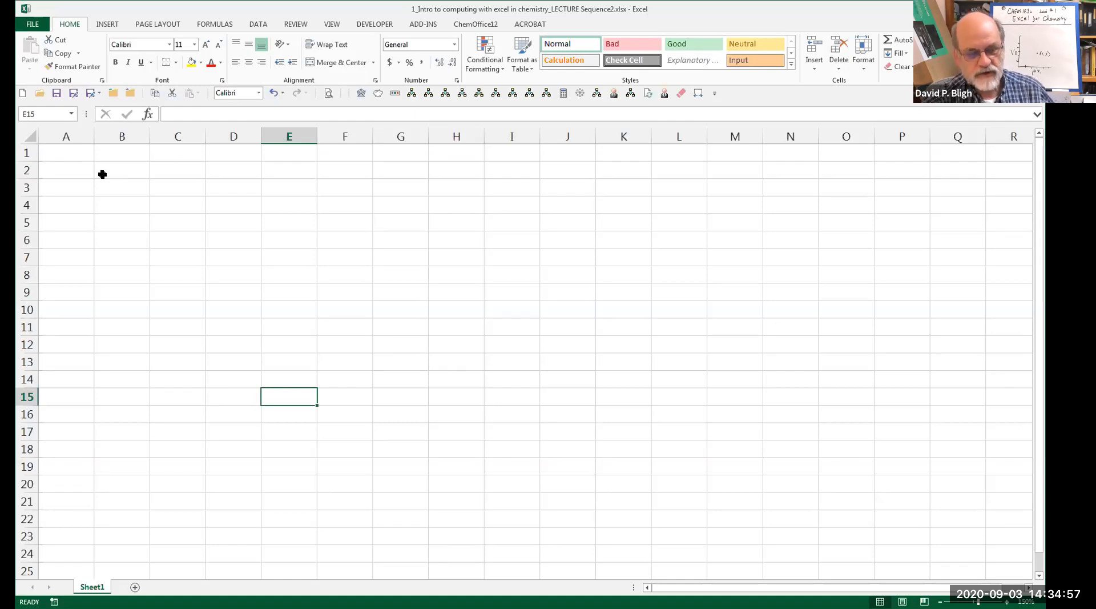
# - Enter the heading "sample mass (g)" in A1 and autofit column A's width to it
pyautogui.click(71, 154)
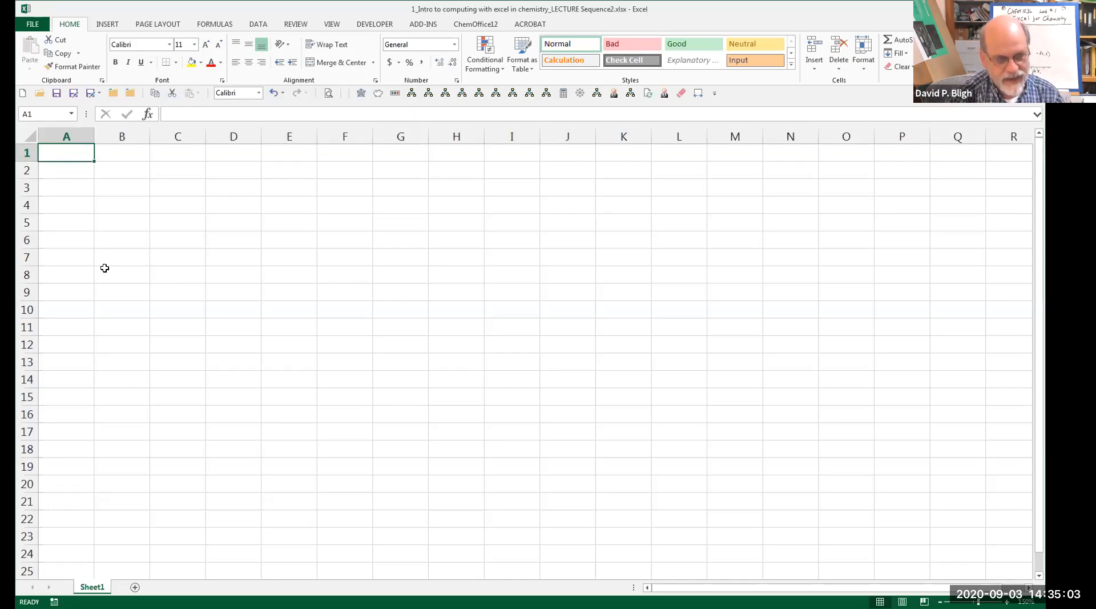
pyautogui.write('sample mass (g)')
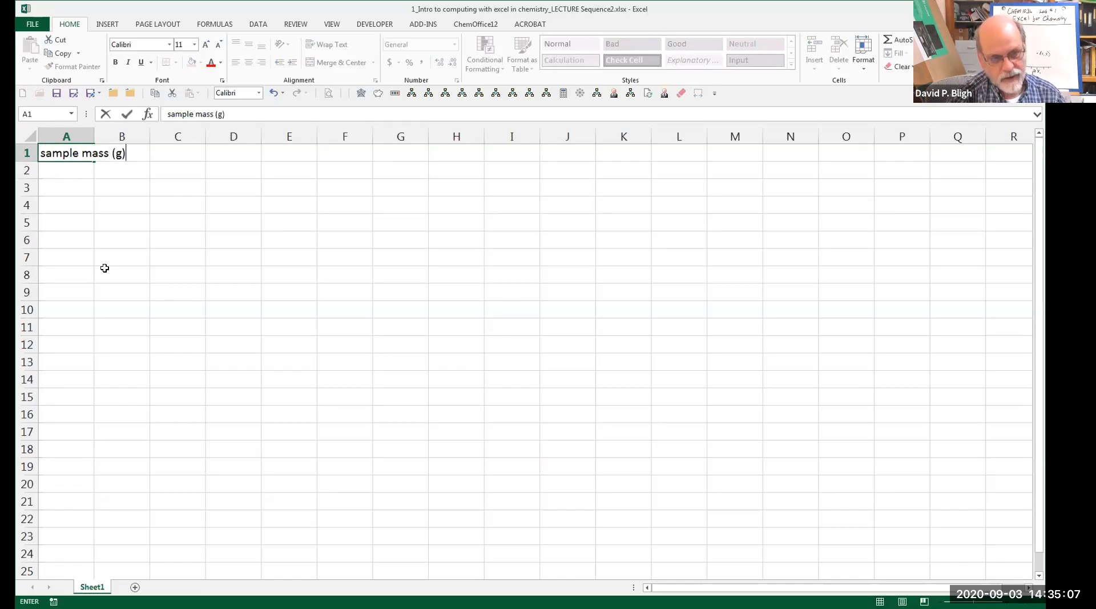
pyautogui.press('Return')
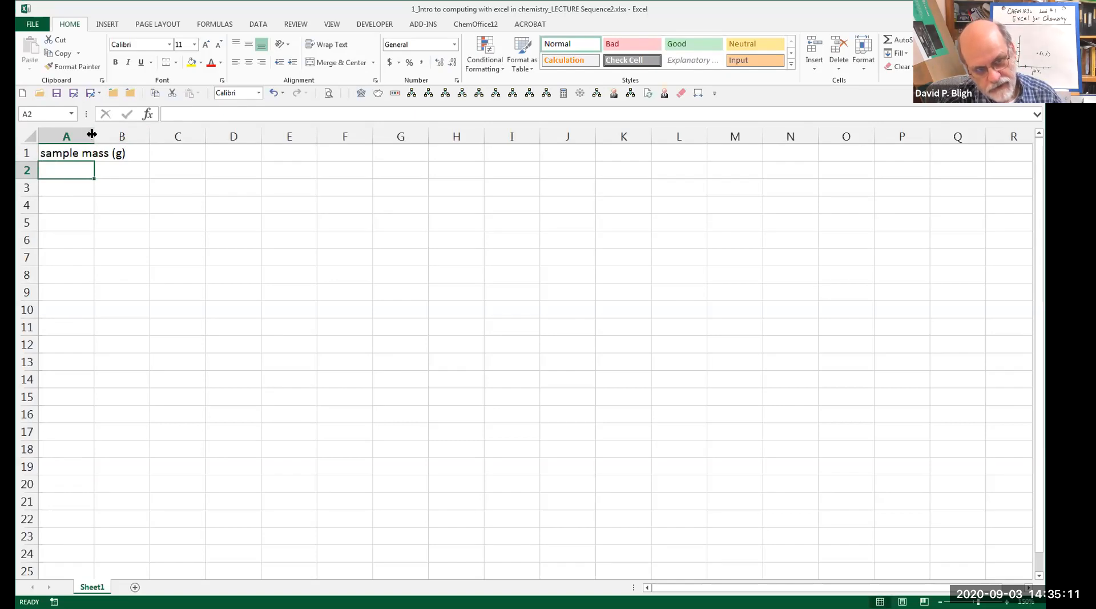
pyautogui.doubleClick(96, 131)
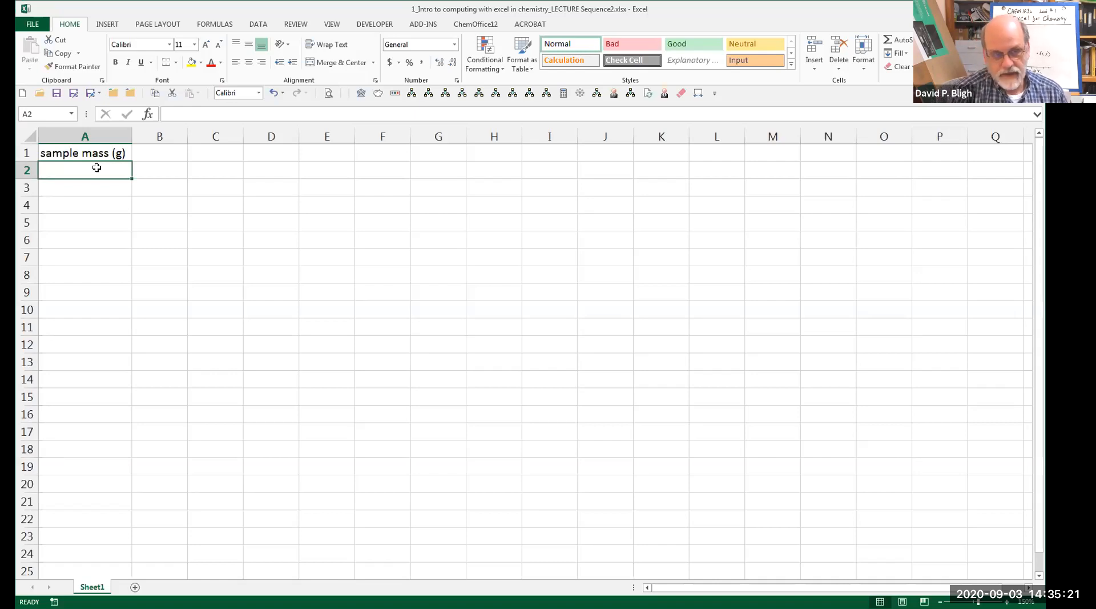
# - Enter the sample masses 0.14, 0.1511, 0.1307, 0.1612, 0.1488 and 0.1534 in cells A2 through A7
pyautogui.write('0.14')
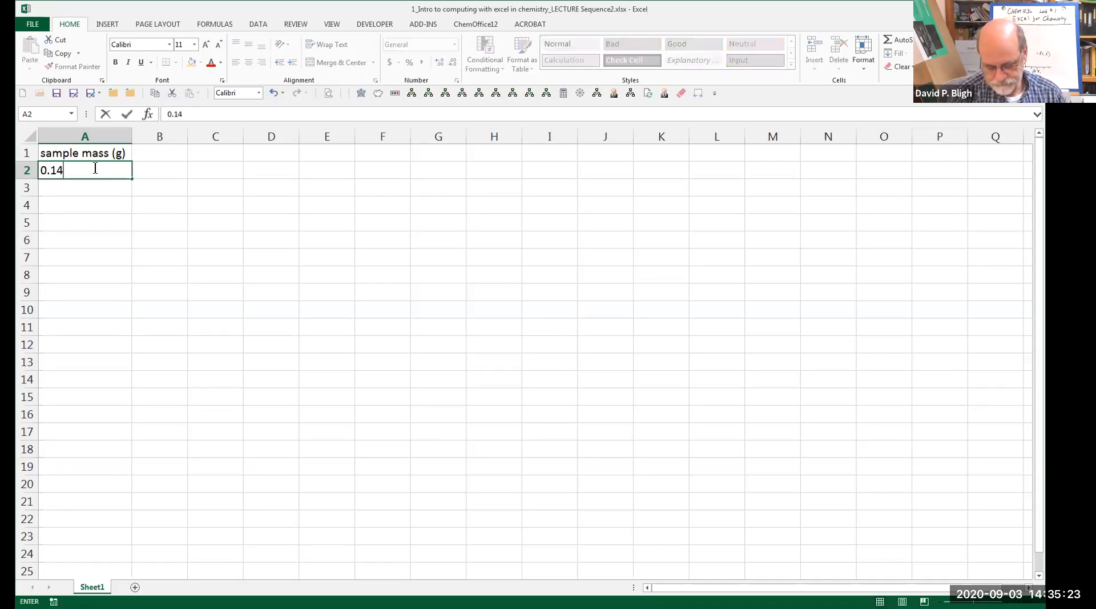
pyautogui.press('Return')
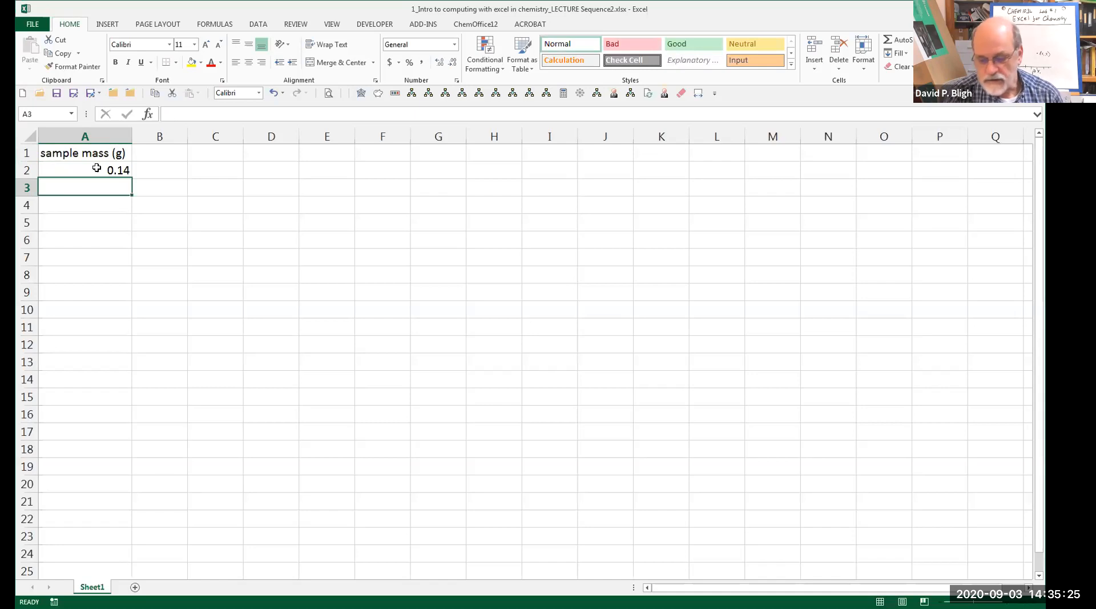
pyautogui.write('.1511')
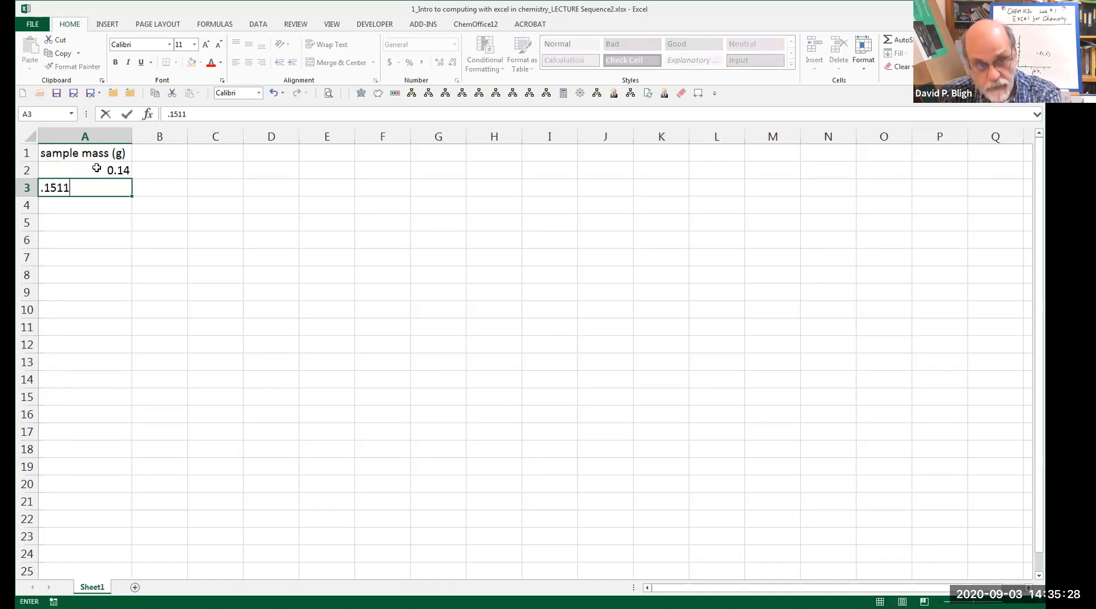
pyautogui.press('Return')
pyautogui.write('.')
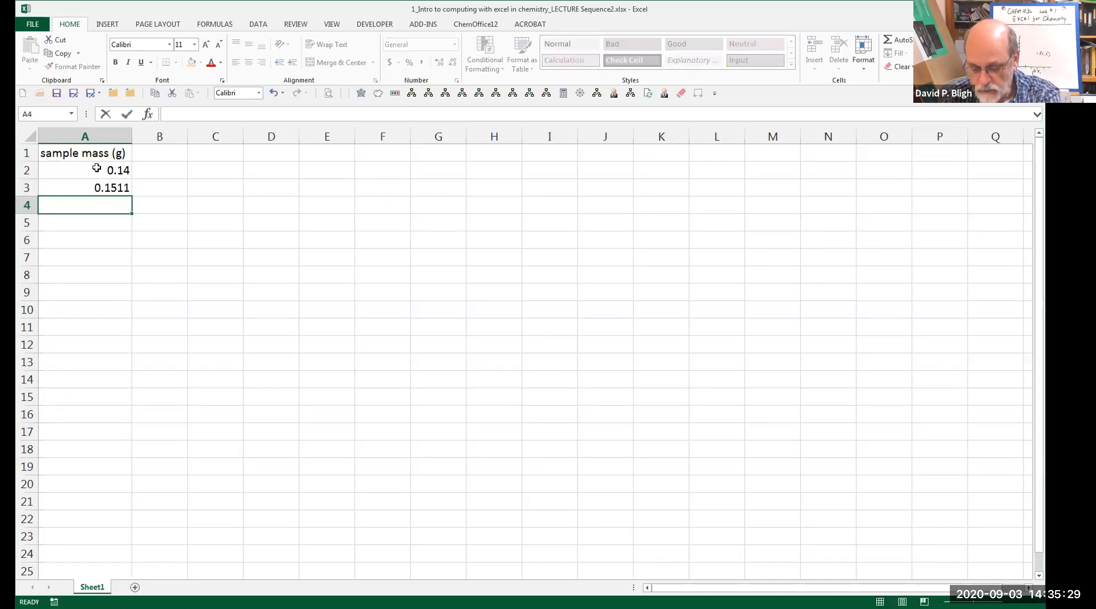
pyautogui.write('1307')
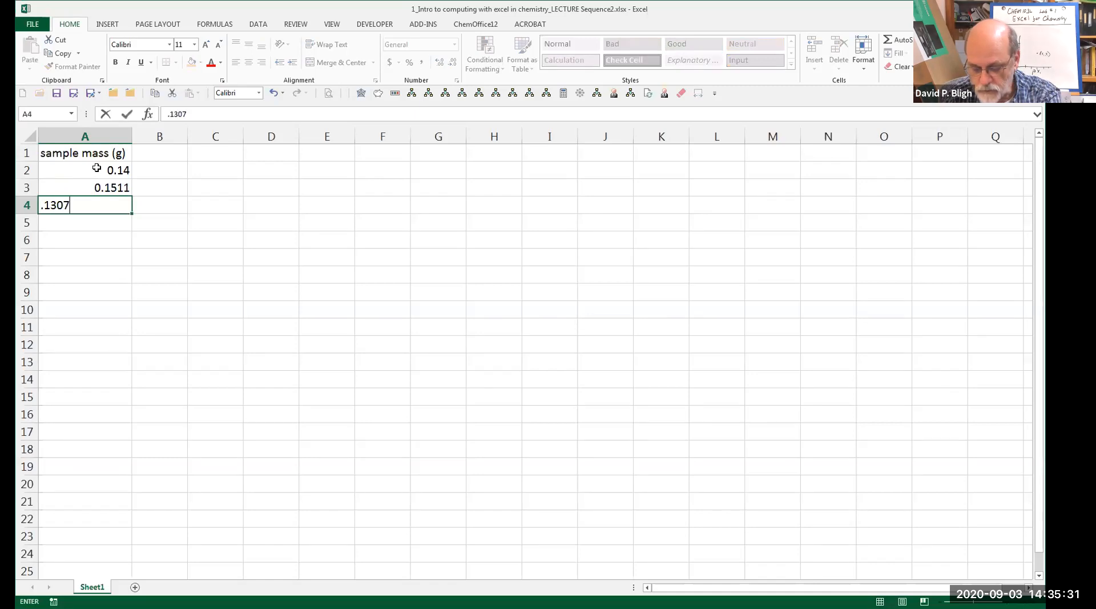
pyautogui.press('Return')
pyautogui.write('.1612')
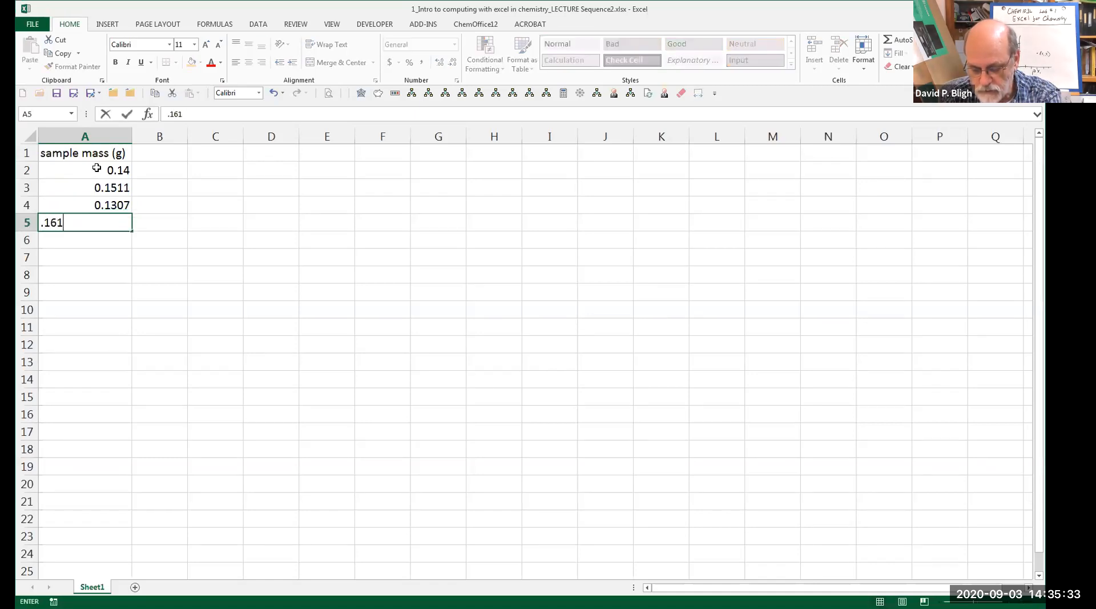
pyautogui.press('Return')
pyautogui.write('.1488')
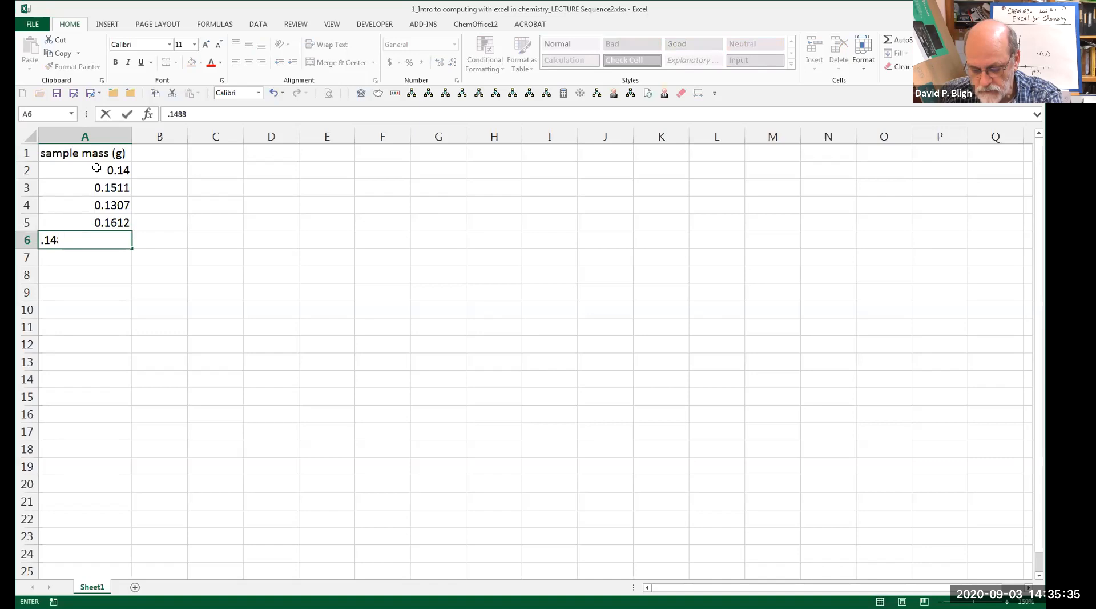
pyautogui.press('Return')
pyautogui.write('.1534')
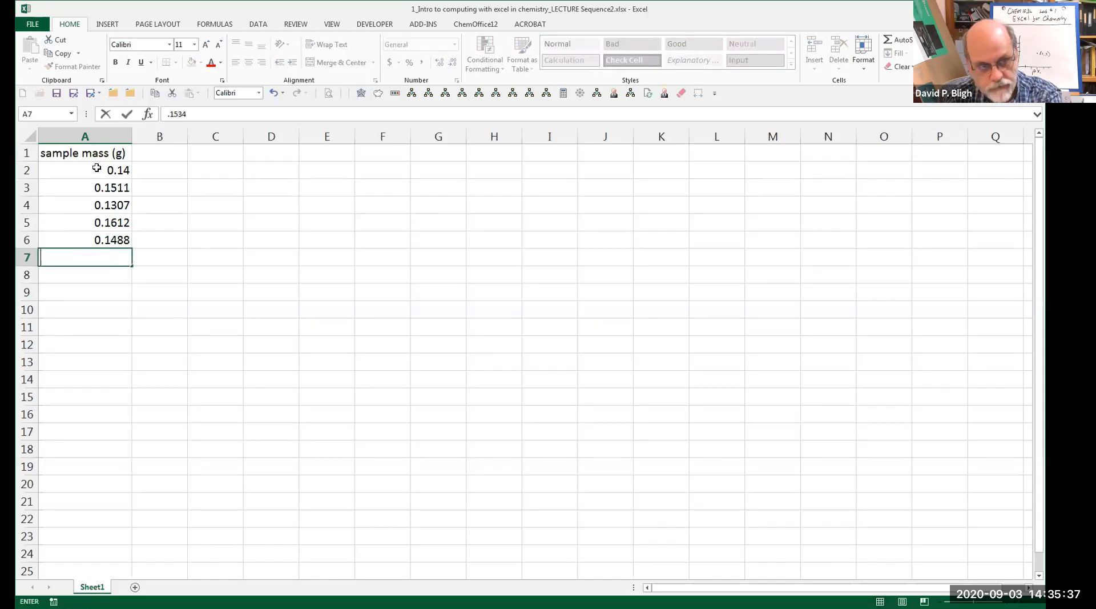
pyautogui.press('Return')
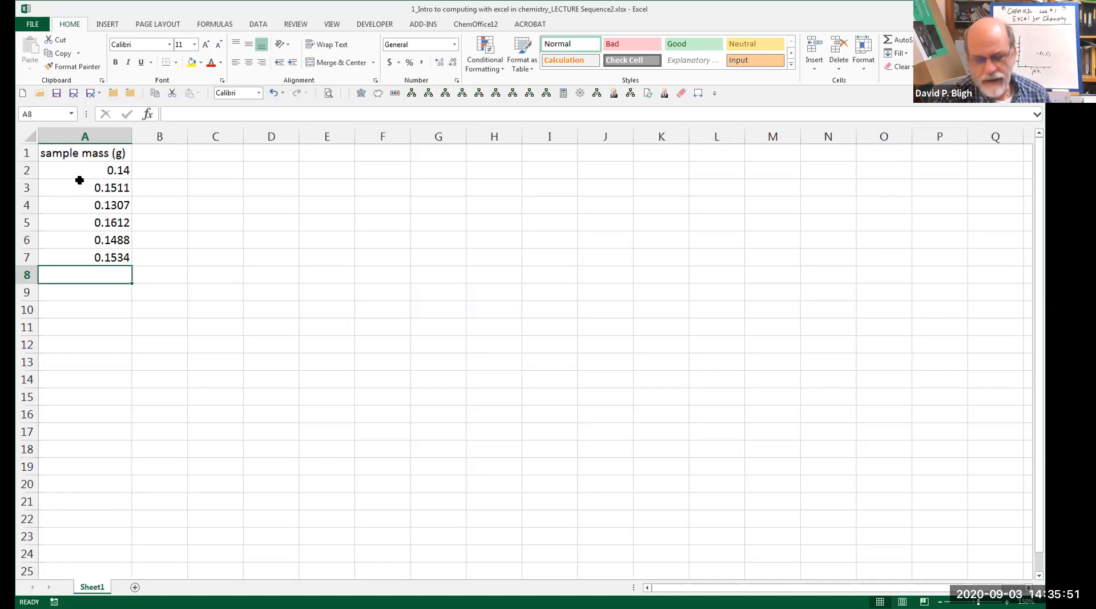
# - Center the contents of column A horizontally
pyautogui.click(85, 135)
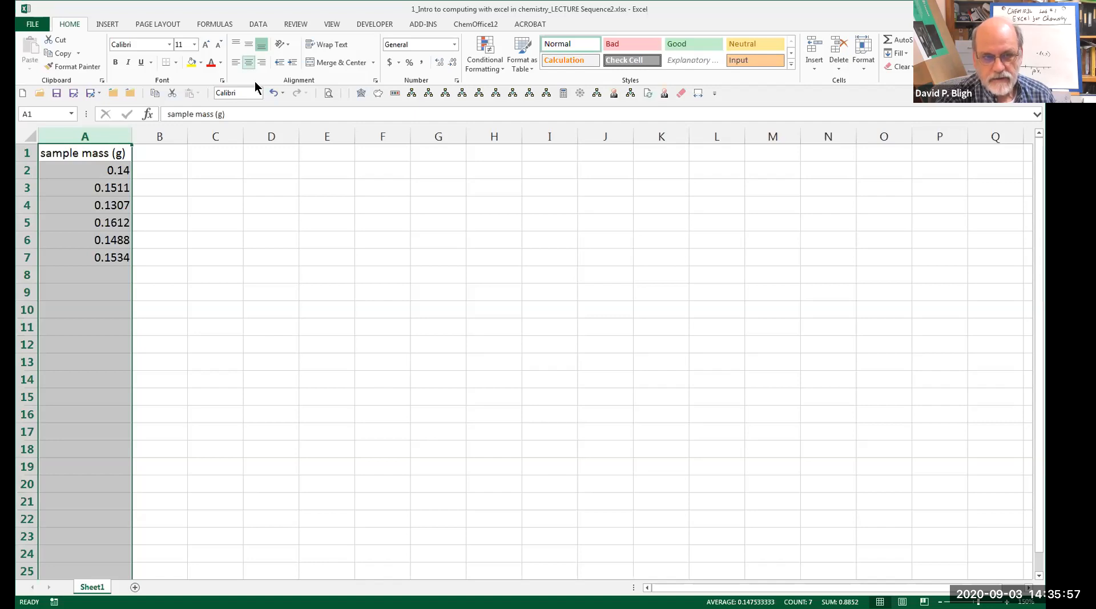
pyautogui.click(215, 197)
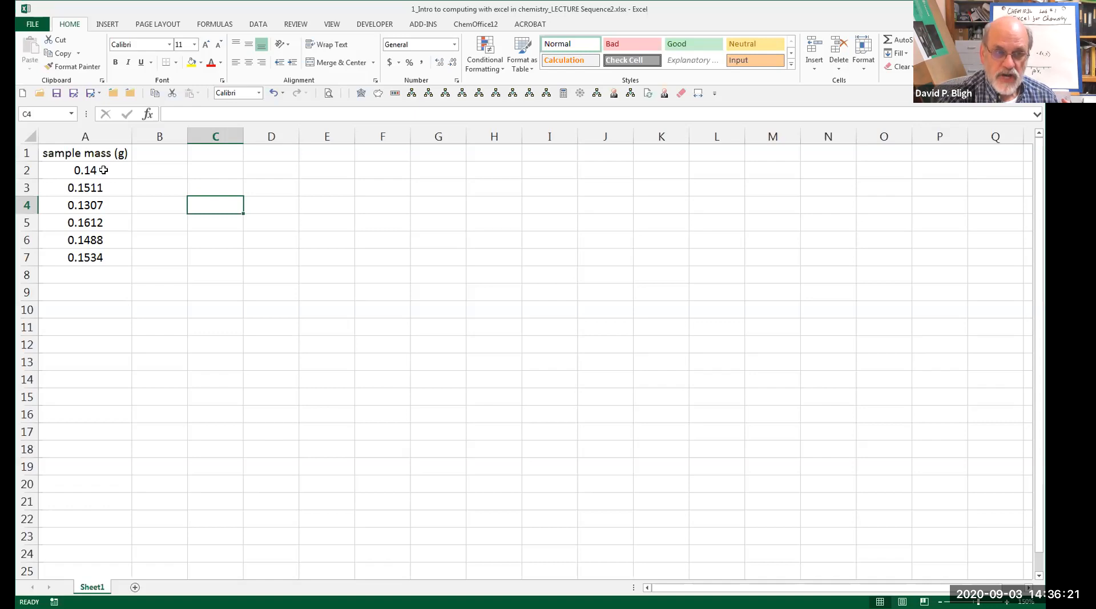
# - Format the masses in A2:A7 as Number with 4 decimal places
pyautogui.moveTo(103, 169); pyautogui.dragTo(99, 249)
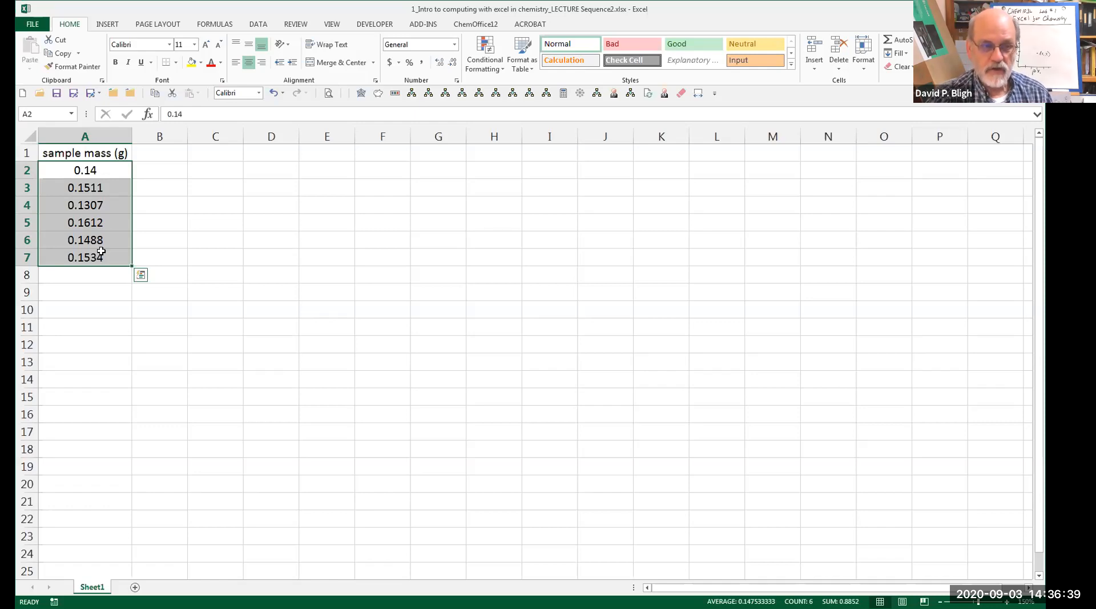
pyautogui.rightClick(101, 252)
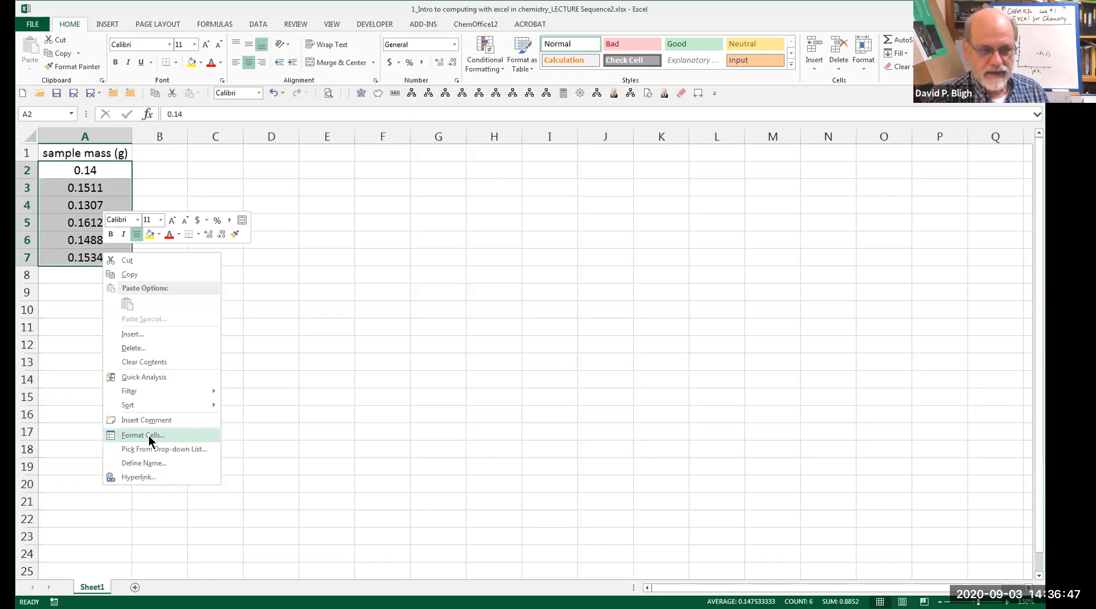
pyautogui.press('Escape')
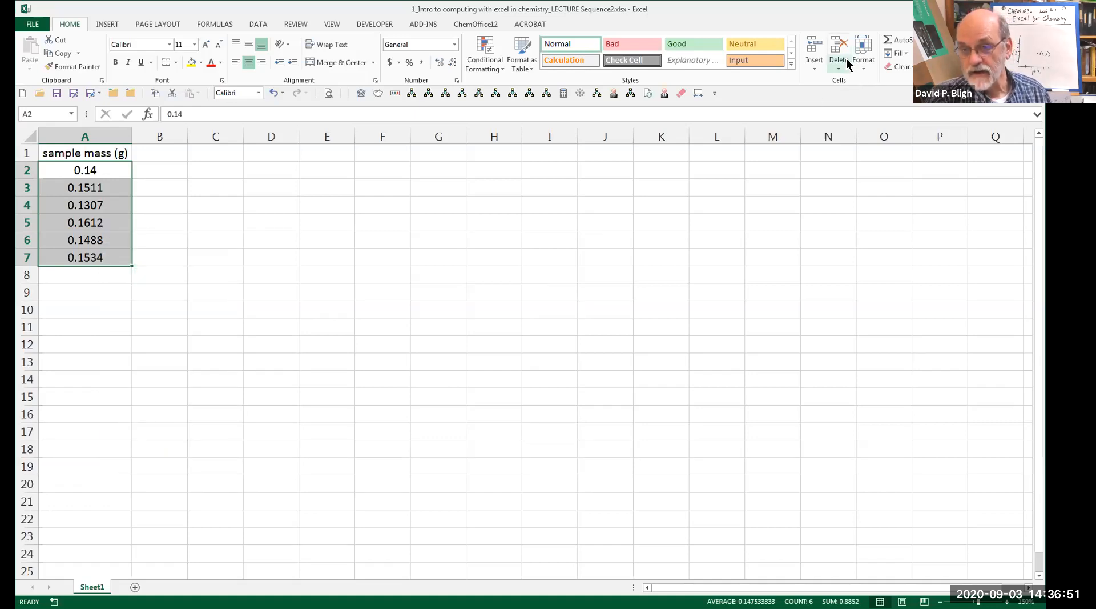
pyautogui.click(864, 68)
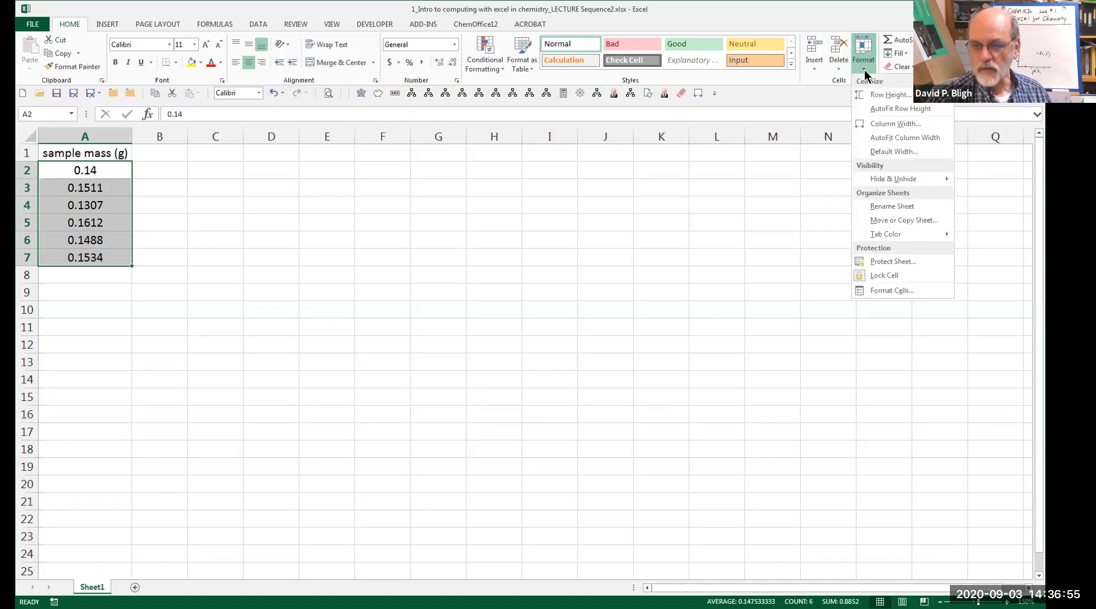
pyautogui.click(889, 291)
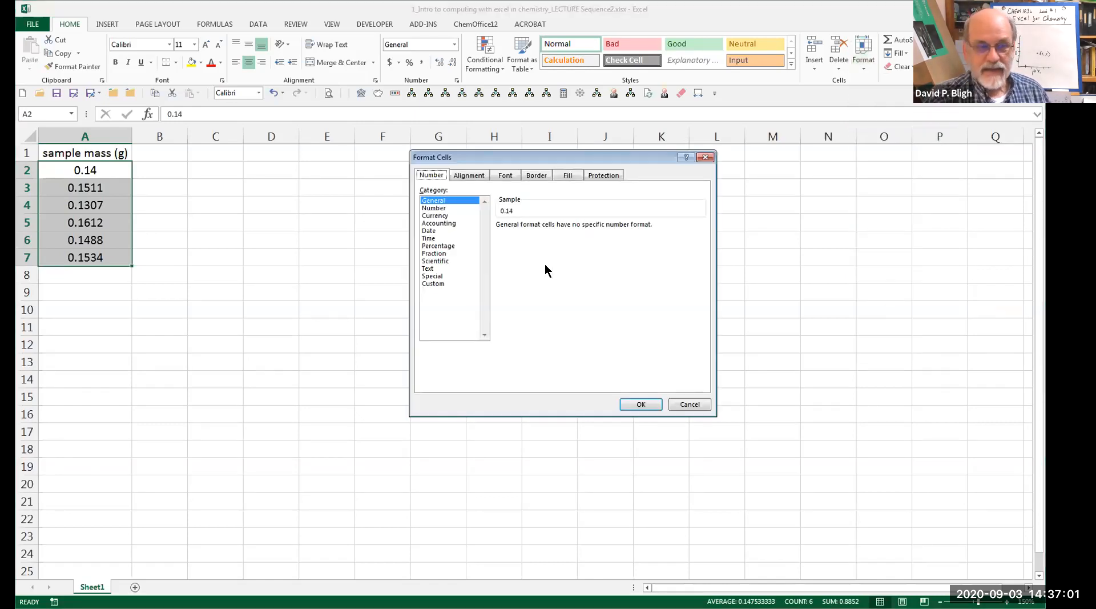
pyautogui.click(441, 208)
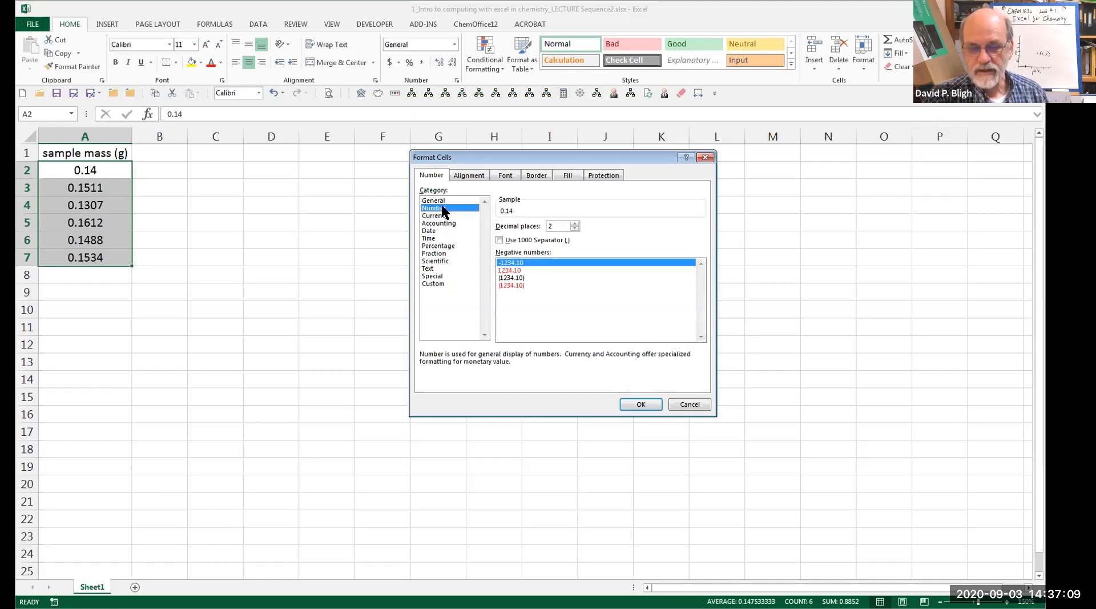
pyautogui.click(574, 223)
pyautogui.click(574, 223)
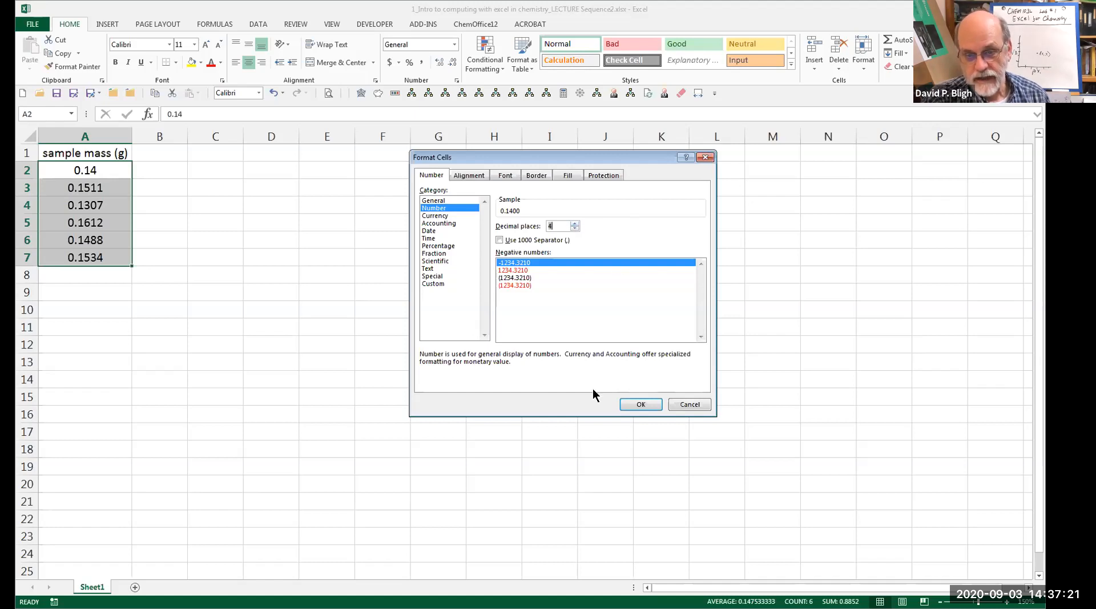
pyautogui.click(630, 402)
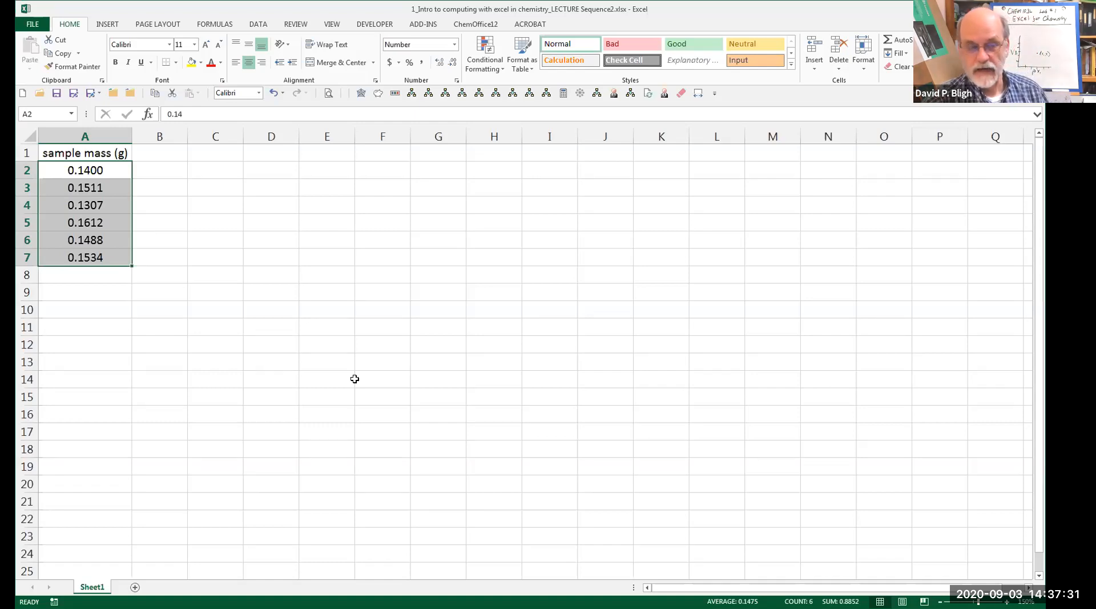
# - Try to apply a thick outline border around the sample masses in A2:A7
pyautogui.rightClick(67, 233)
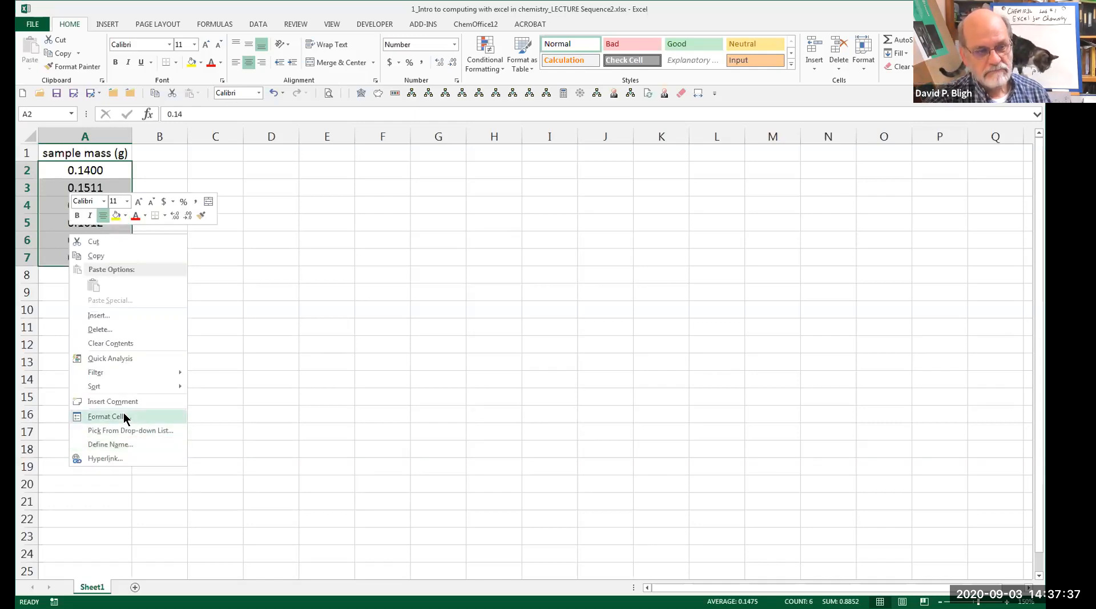
pyautogui.press('Return')
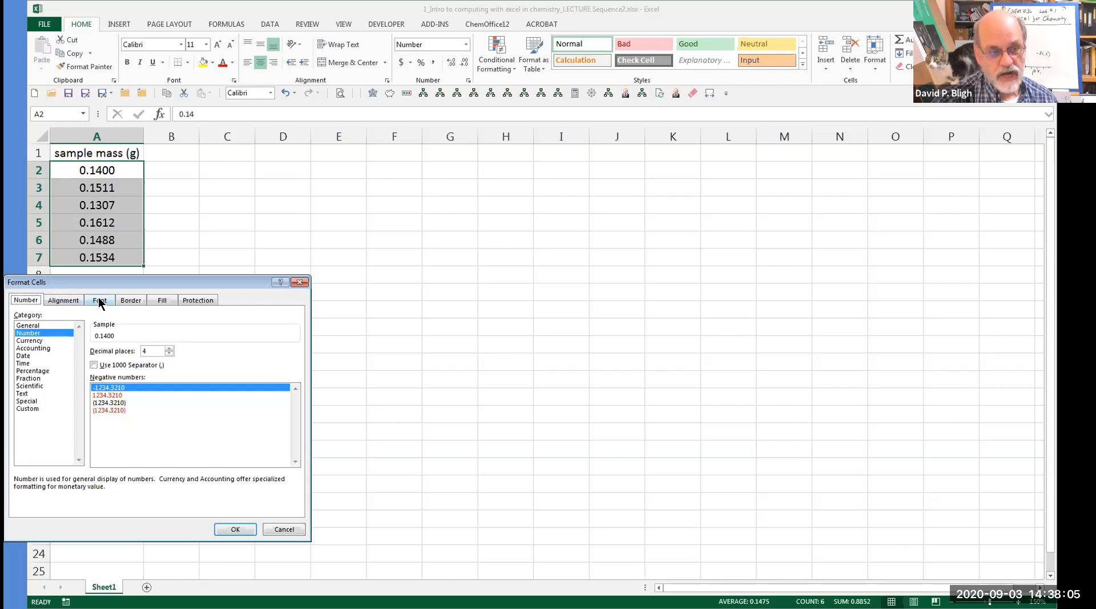
pyautogui.click(129, 303)
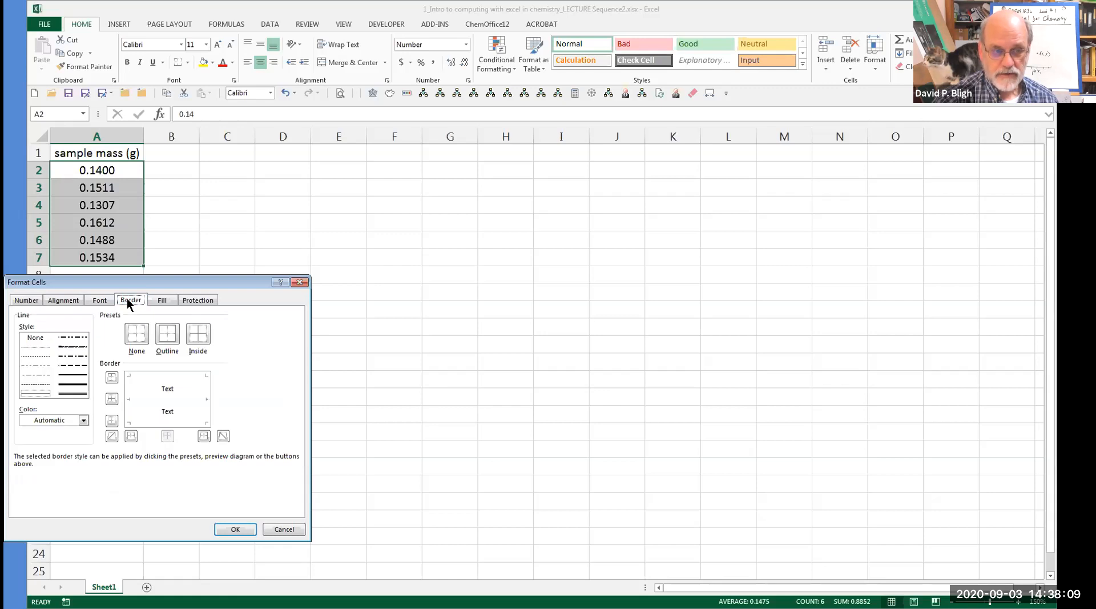
pyautogui.click(79, 381)
pyautogui.click(167, 334)
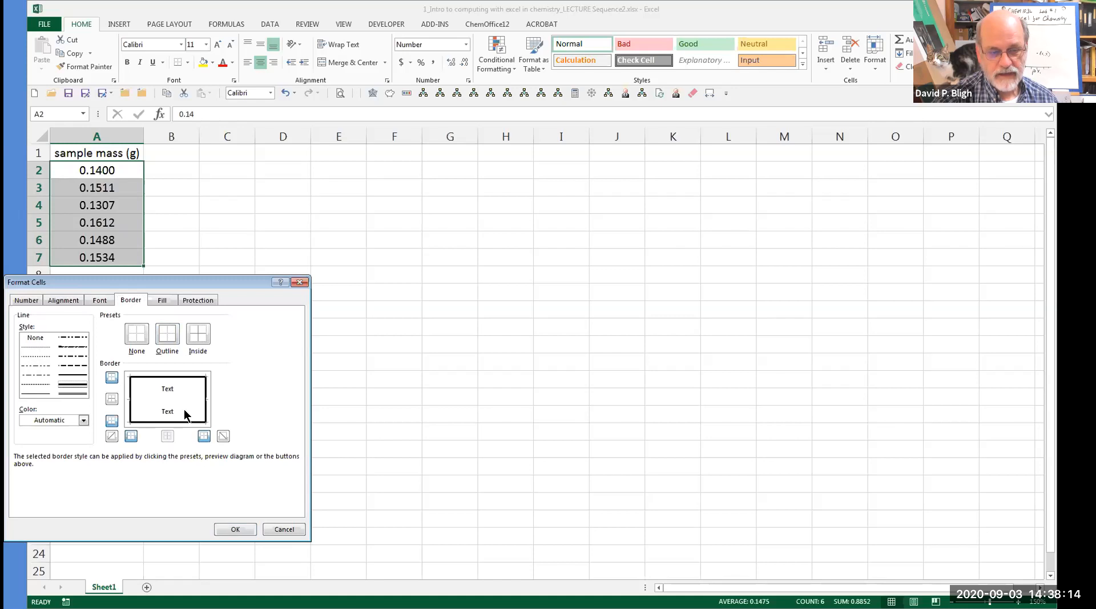
pyautogui.click(237, 526)
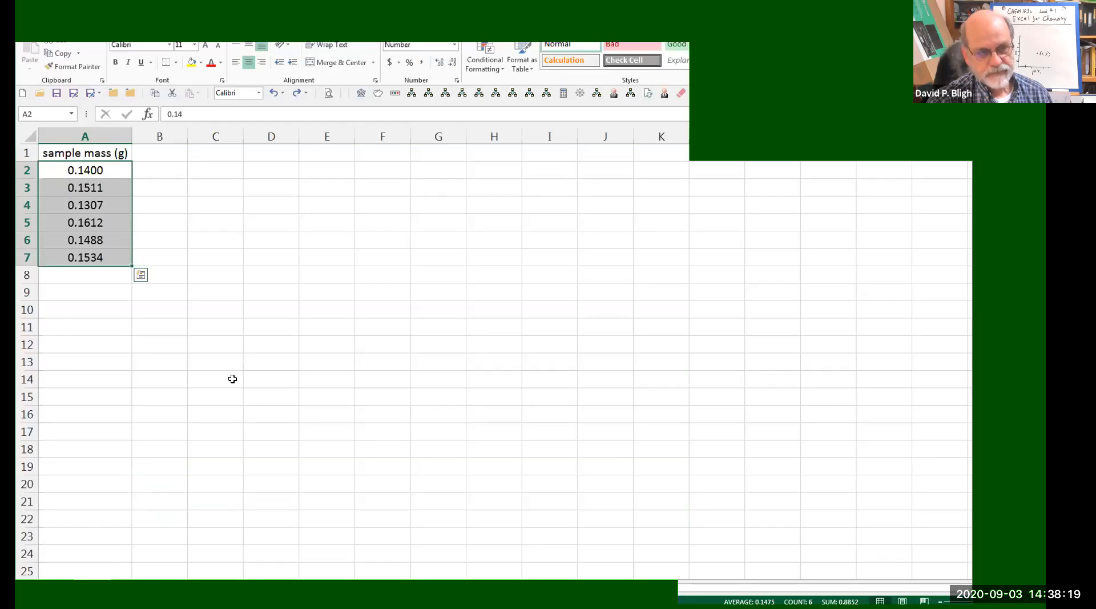
pyautogui.click(221, 361)
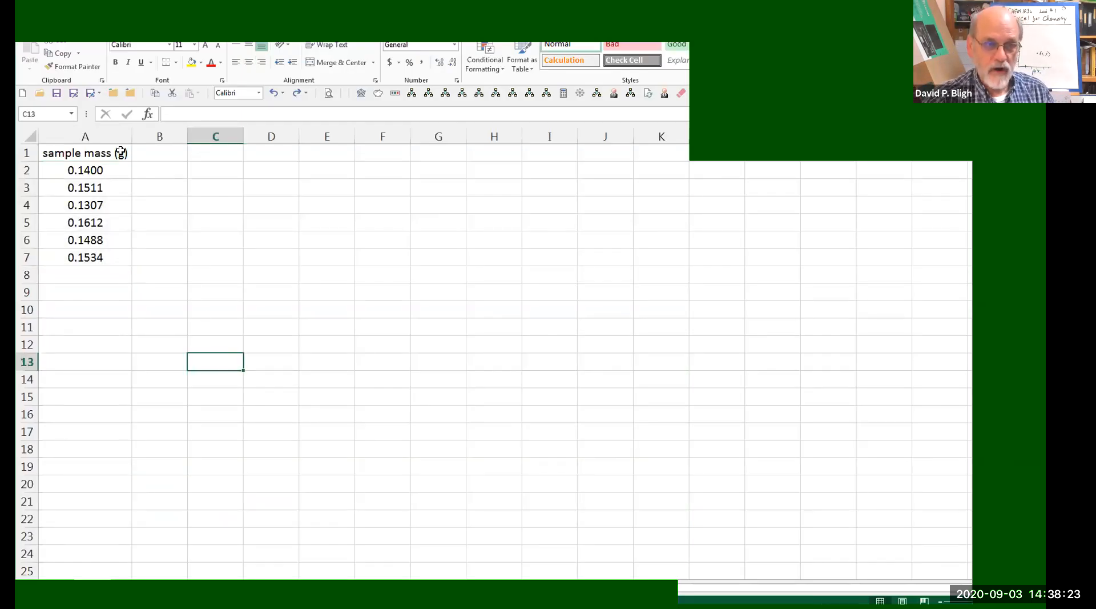
# - Save the workbook and select cell B1 for the second column's header
pyautogui.click(58, 97)
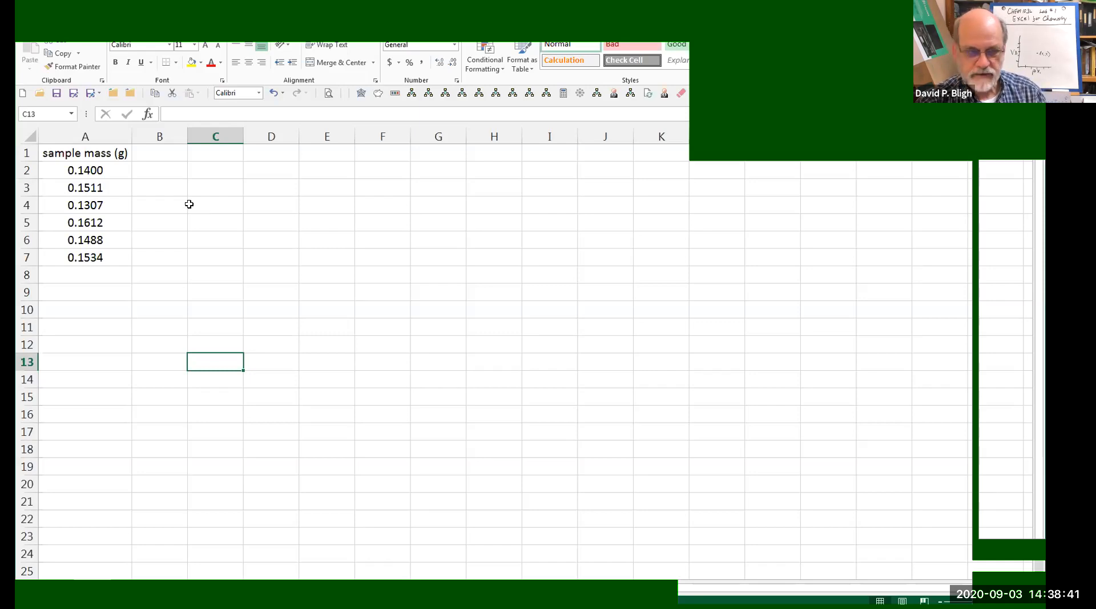
pyautogui.click(162, 156)
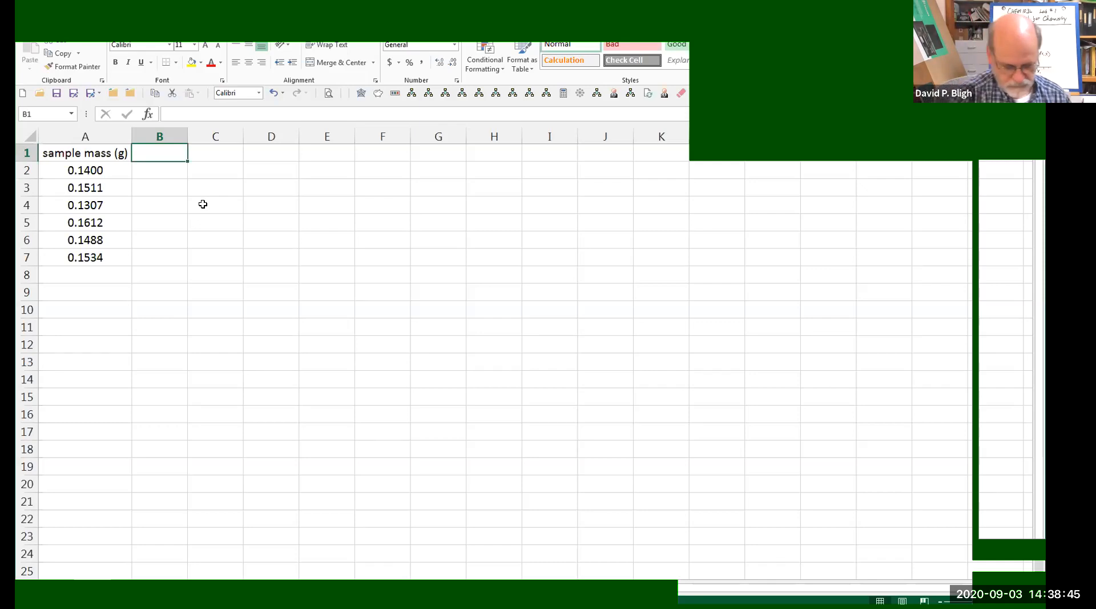
pyautogui.write('volume')
pyautogui.press('BackSpace')
pyautogui.press('BackSpace')
pyautogui.press('BackSpace')
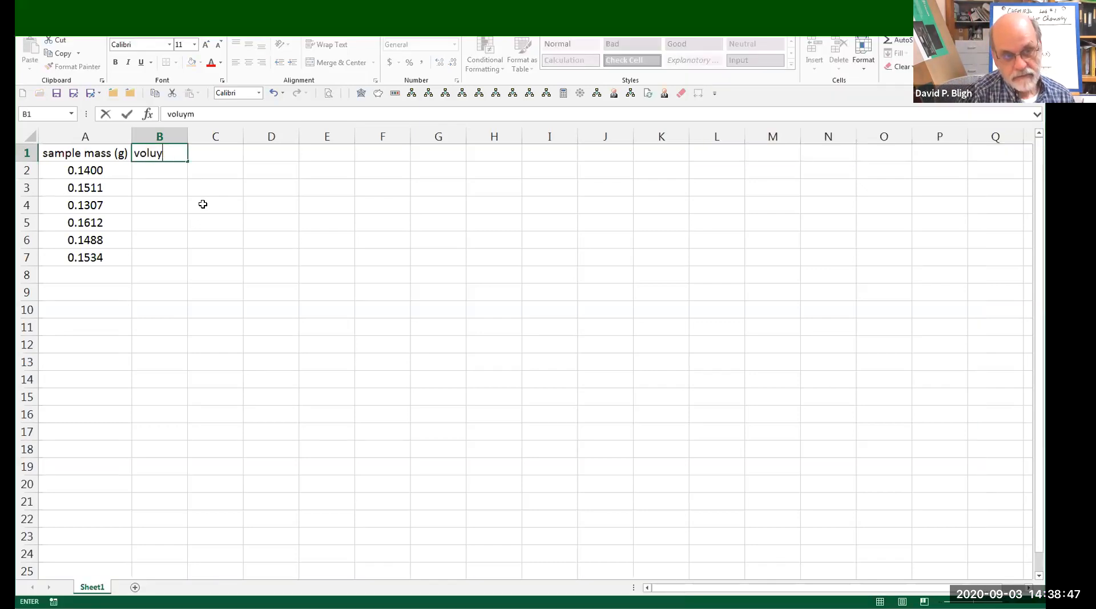
pyautogui.write('ume')
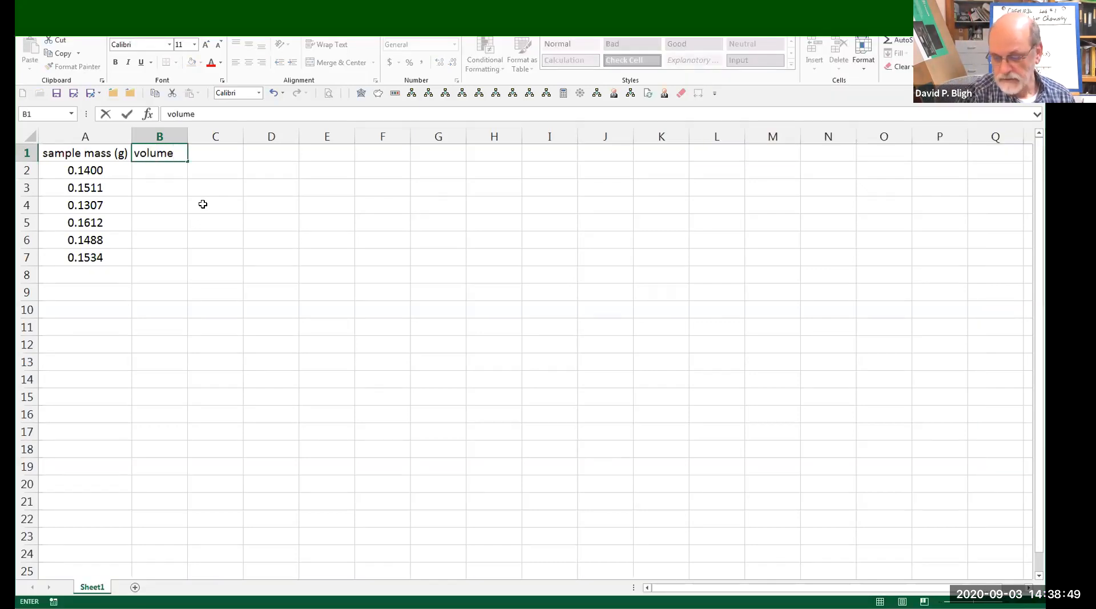
pyautogui.write(' of H')
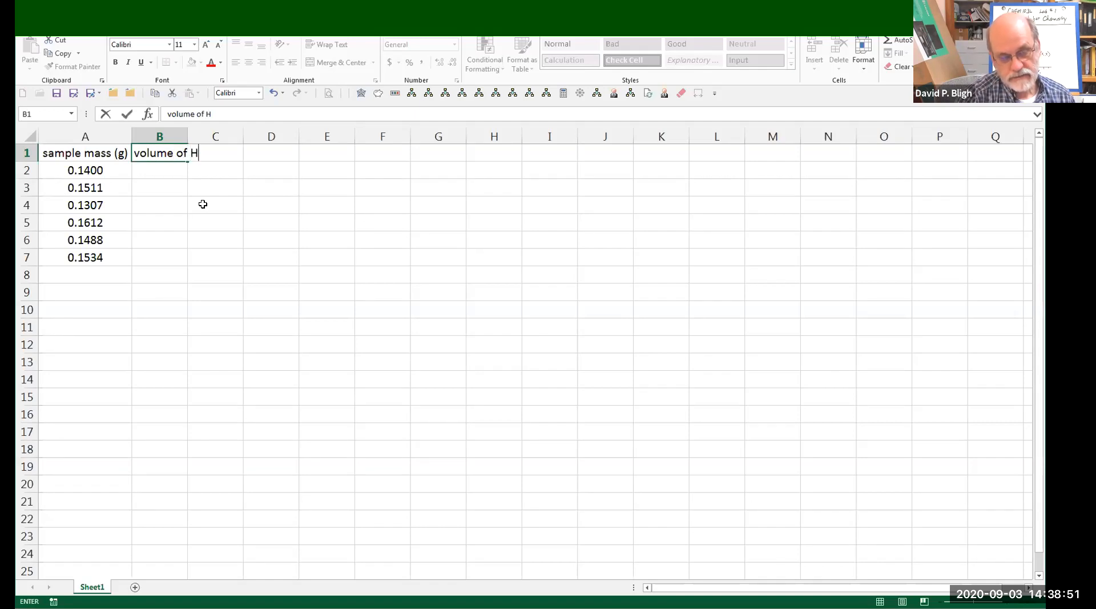
pyautogui.write('Cl')
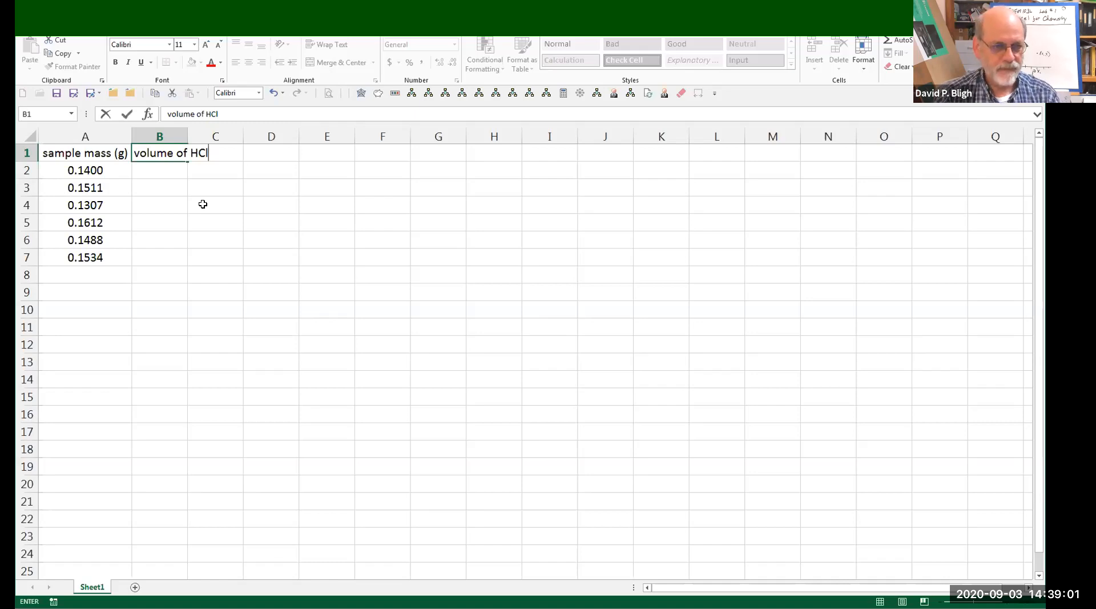
pyautogui.press('BackSpace')
pyautogui.press('BackSpace')
pyautogui.press('BackSpace')
pyautogui.press('BackSpace')
pyautogui.press('BackSpace')
pyautogui.press('BackSpace')
pyautogui.press('BackSpace')
pyautogui.press('BackSpace')
pyautogui.press('BackSpace')
pyautogui.press('BackSpace')
pyautogui.press('BackSpace')
pyautogui.press('BackSpace')
pyautogui.press('BackSpace')
# - Enter the column header V (mL) in cell B1
pyautogui.write('V')
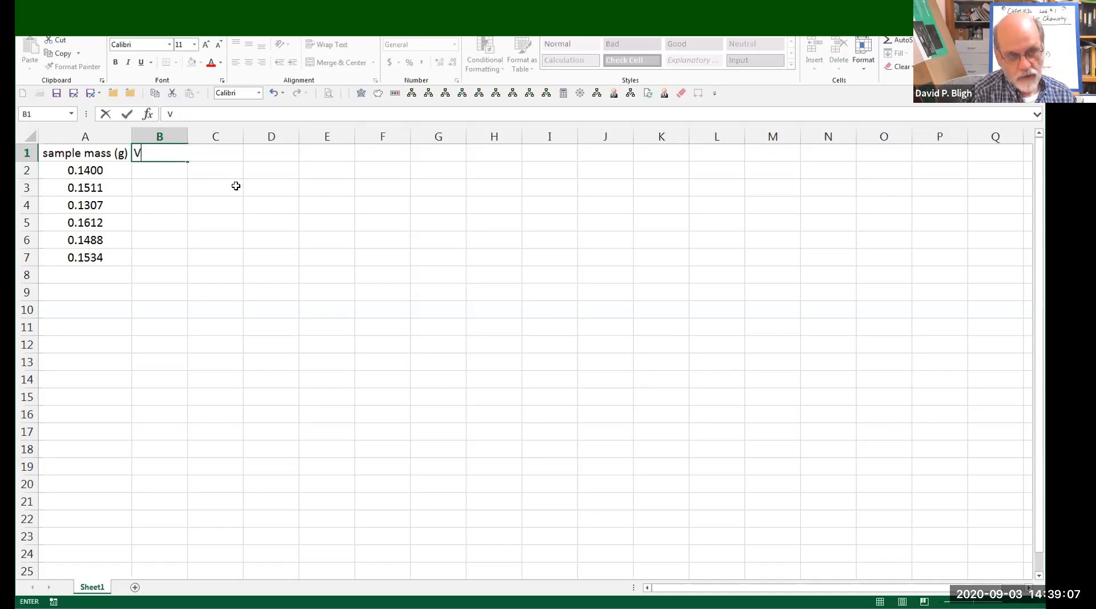
pyautogui.write(' (m')
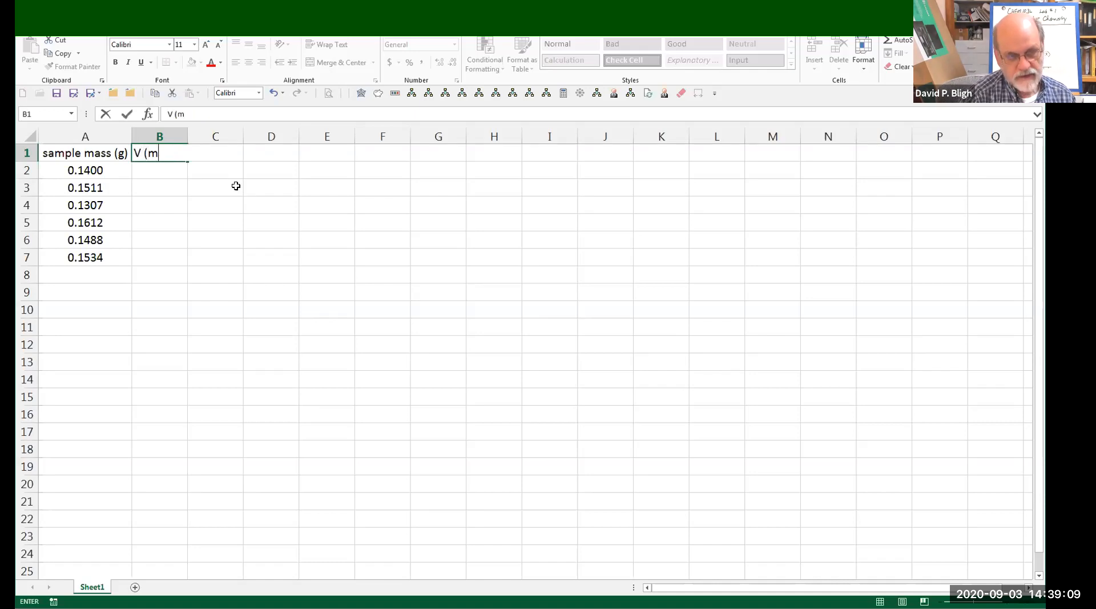
pyautogui.write('L)')
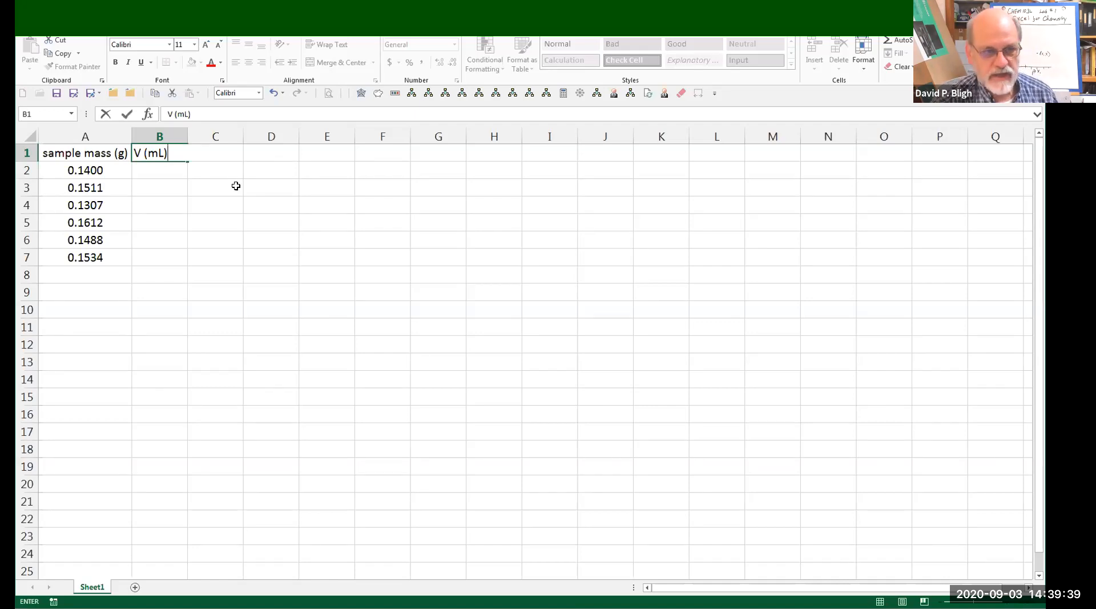
pyautogui.click(226, 186)
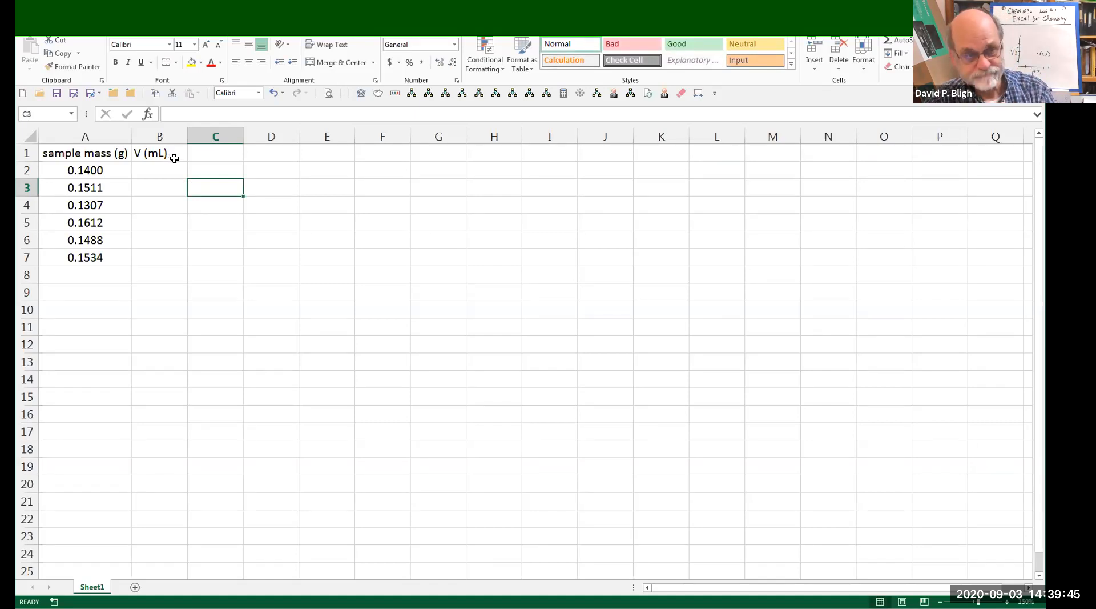
# - Enter the volumes 20.42, 22.13, 19.09, 23.49 and 22.12 in cells B2 through B6
pyautogui.click(174, 171)
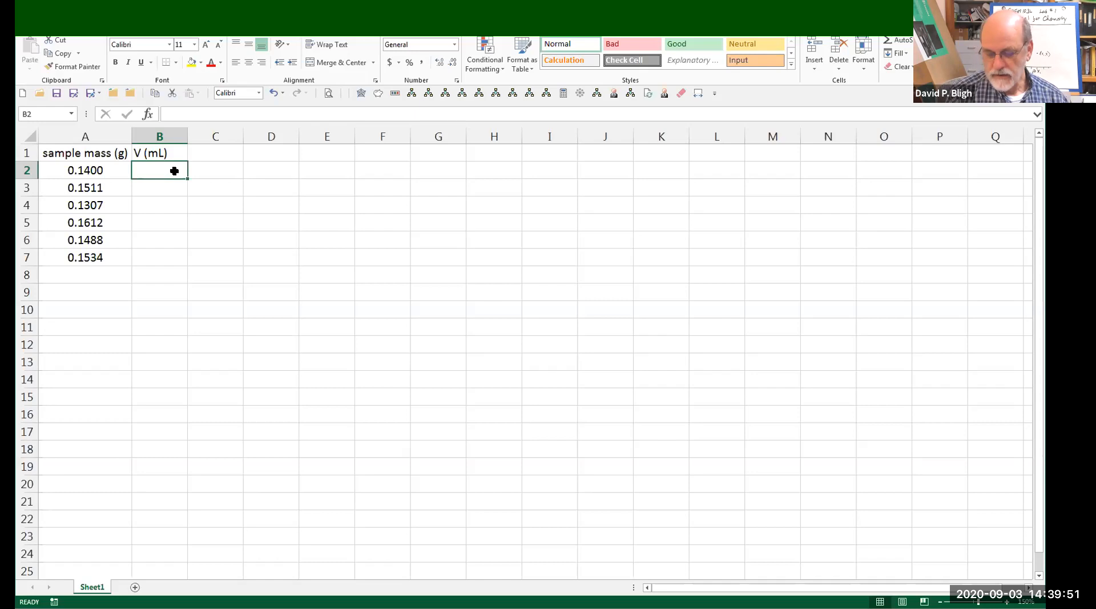
pyautogui.write('20.42')
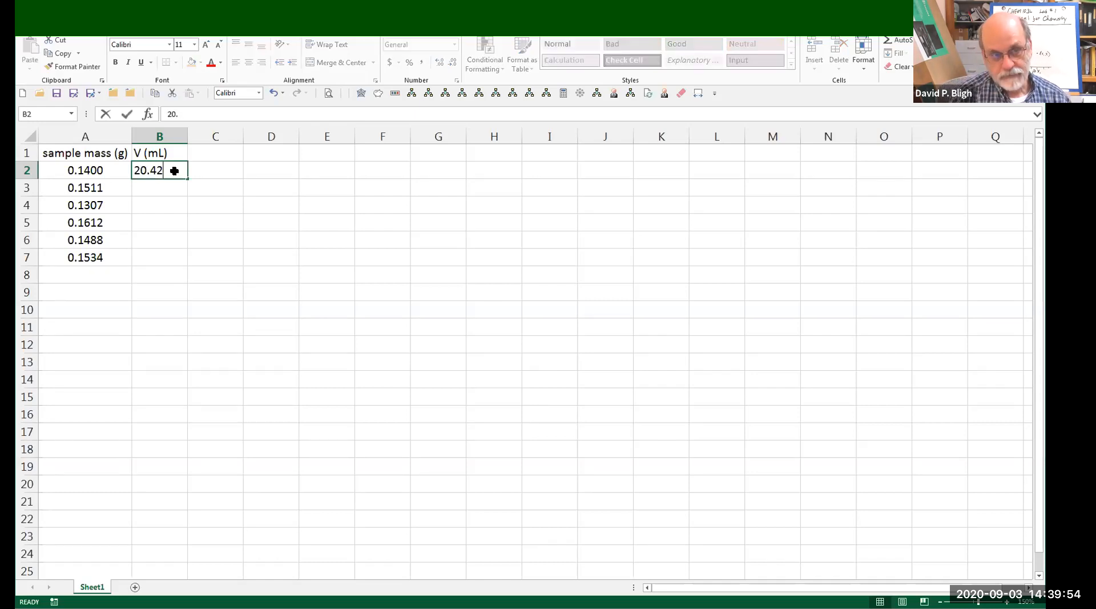
pyautogui.press('Return')
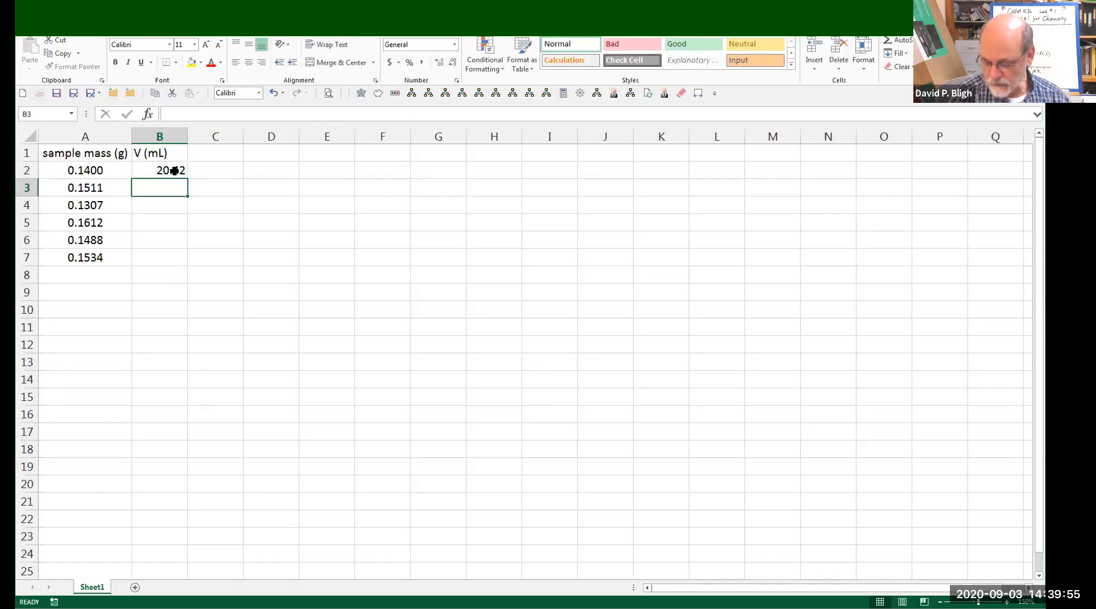
pyautogui.write('22')
pyautogui.write('3')
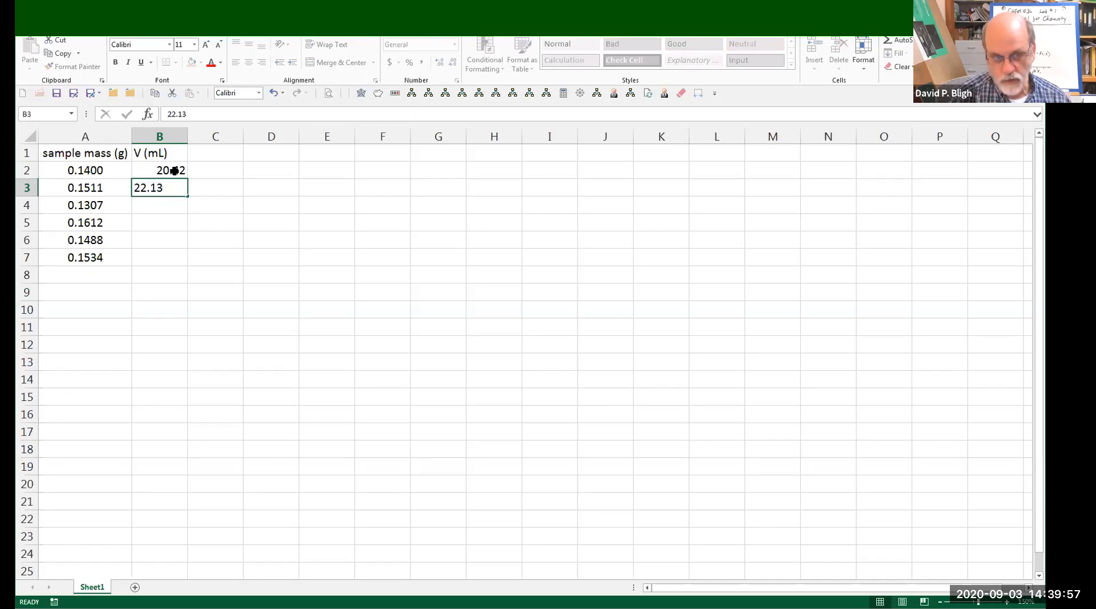
pyautogui.press('Return')
pyautogui.write('19.09')
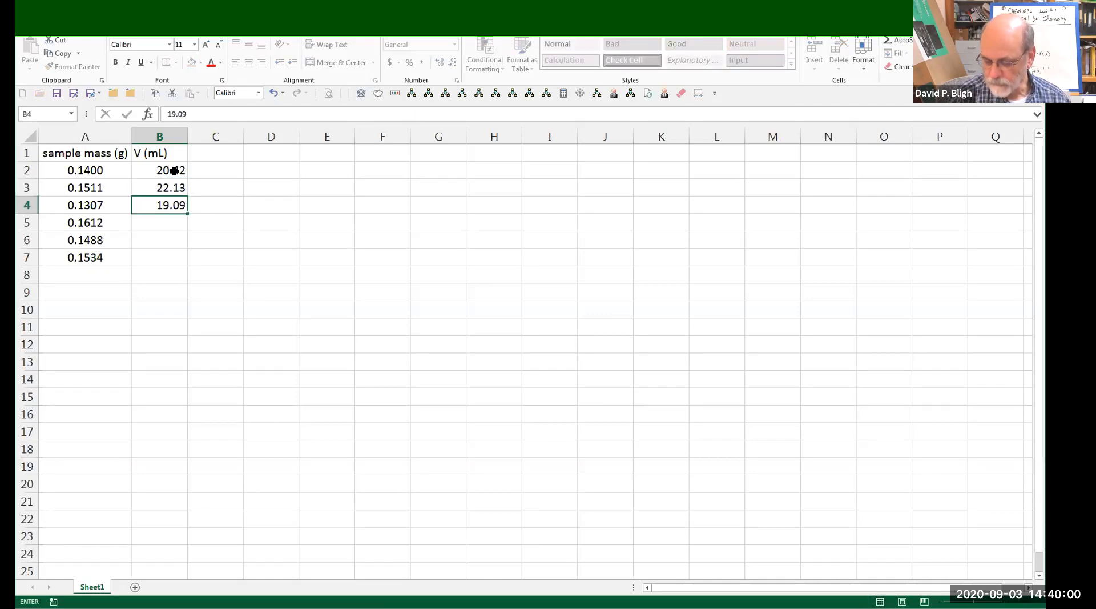
pyautogui.press('Return')
pyautogui.write('23.')
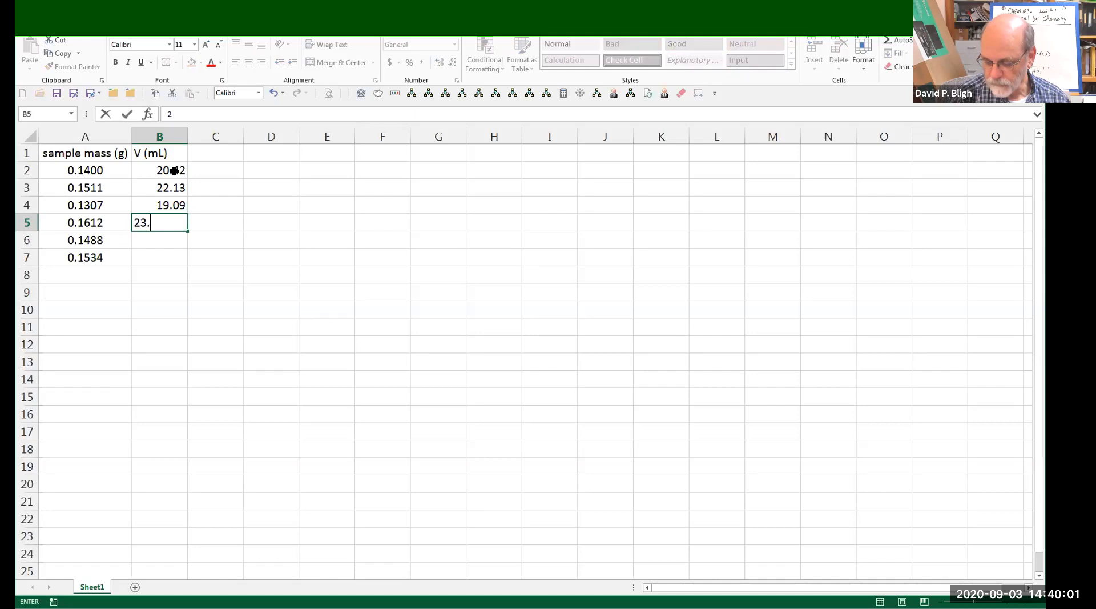
pyautogui.write('49')
pyautogui.press('Return')
pyautogui.write('22.12')
pyautogui.press('Return')
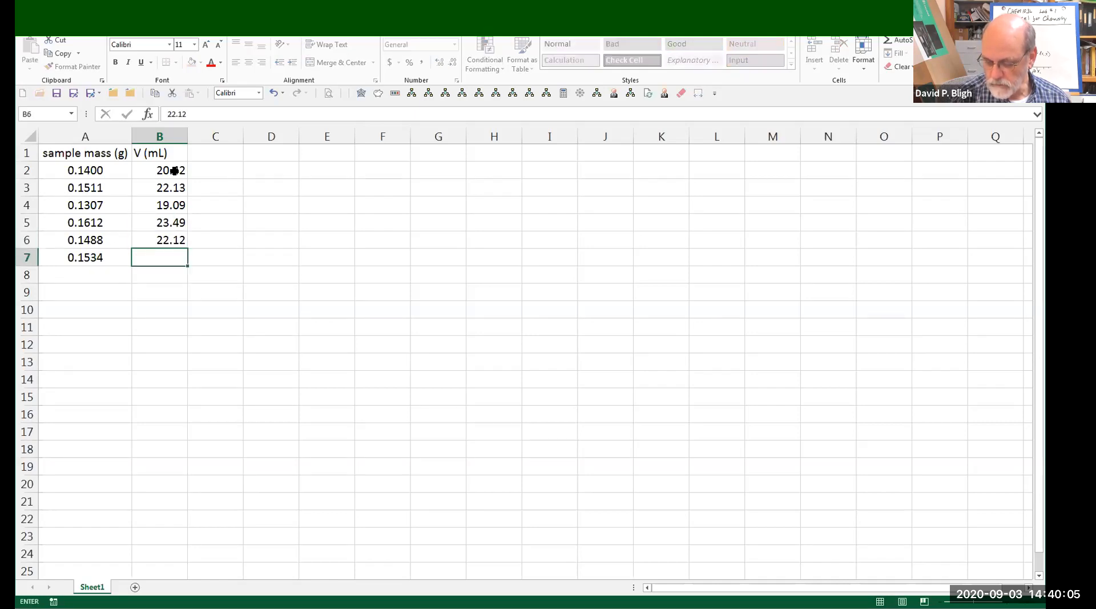
# - Enter the last volume as 47.22 in cell B7 and save the workbook
pyautogui.write('14.22')
pyautogui.press('Return')
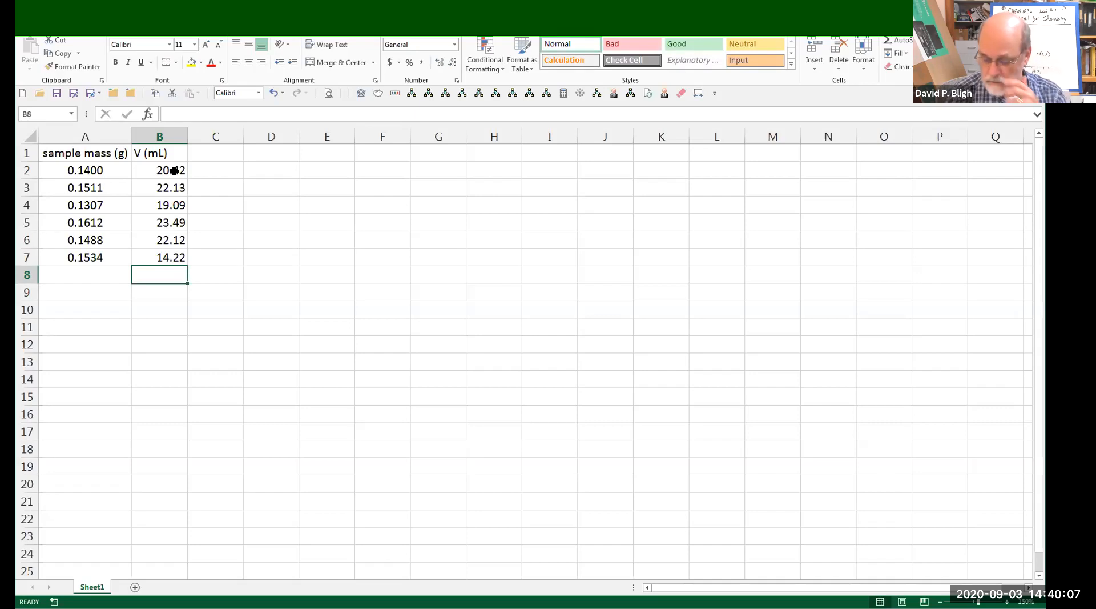
pyautogui.press('Up')
pyautogui.press('BackSpace')
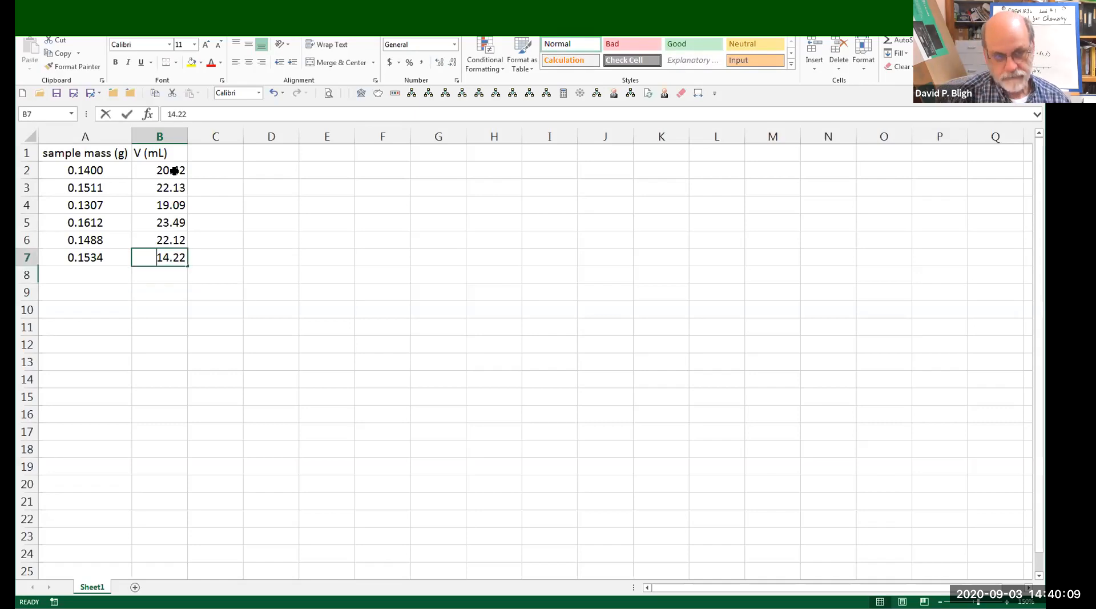
pyautogui.write('47.22')
pyautogui.press('Return')
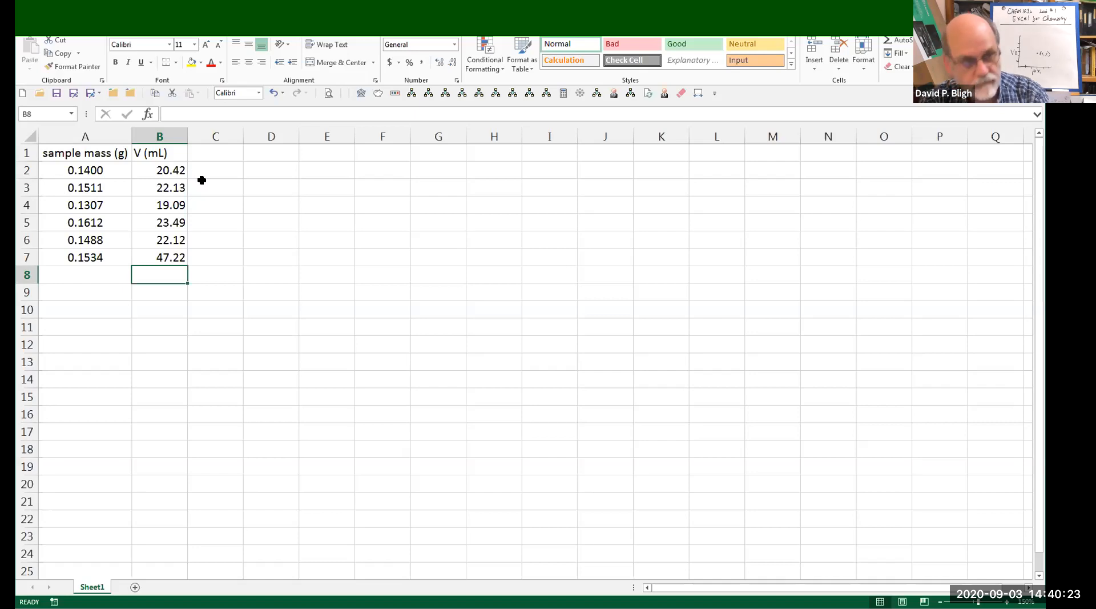
pyautogui.click(56, 93)
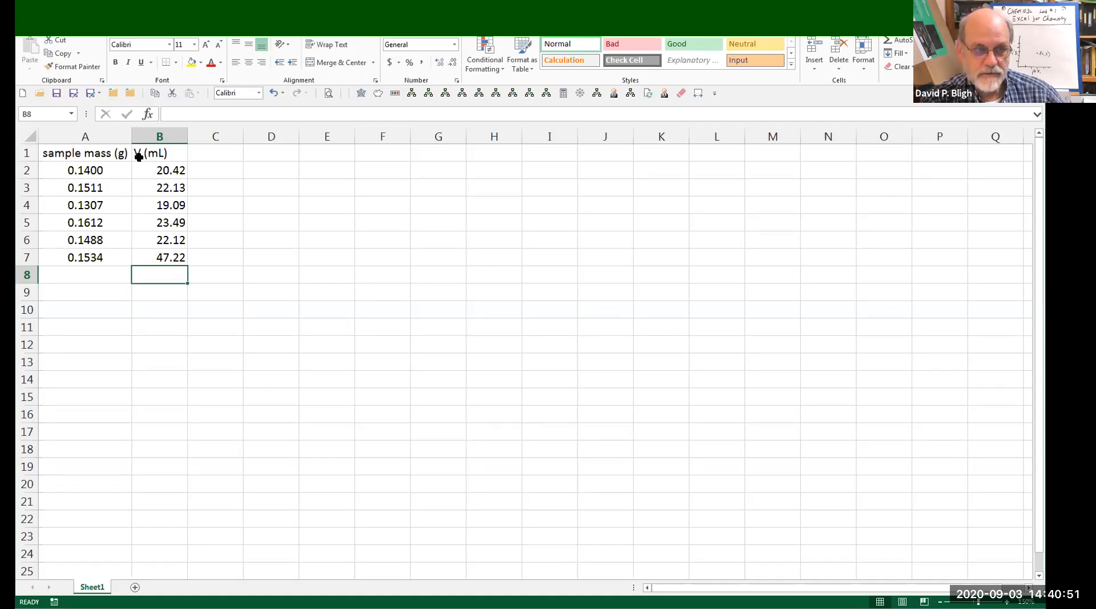
# - Center the headers in row 1 and the volumes in B2:B7 horizontally
pyautogui.click(24, 152)
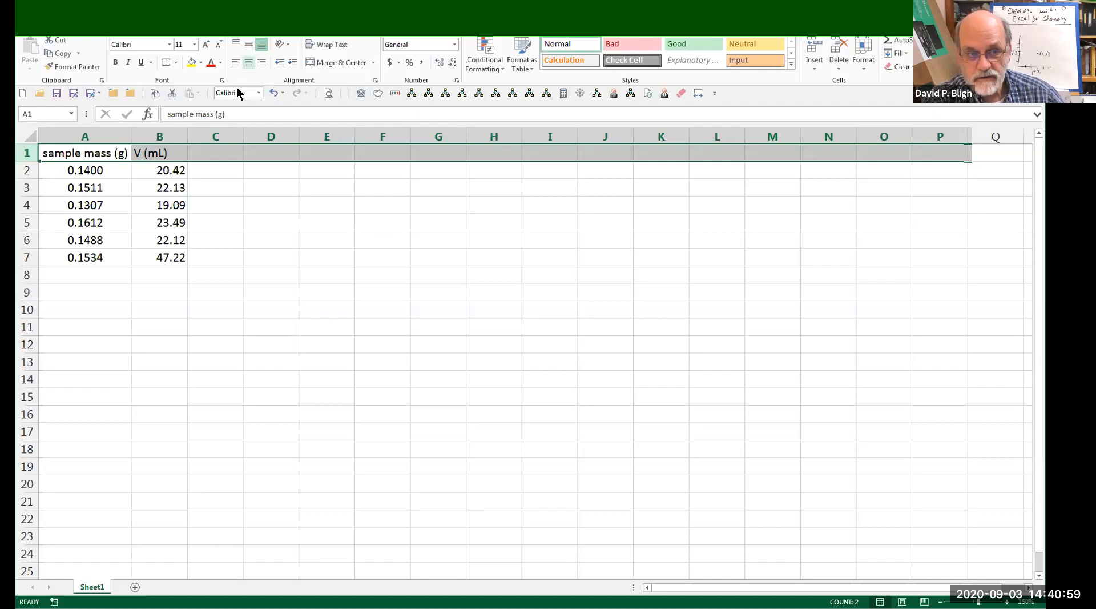
pyautogui.click(249, 63)
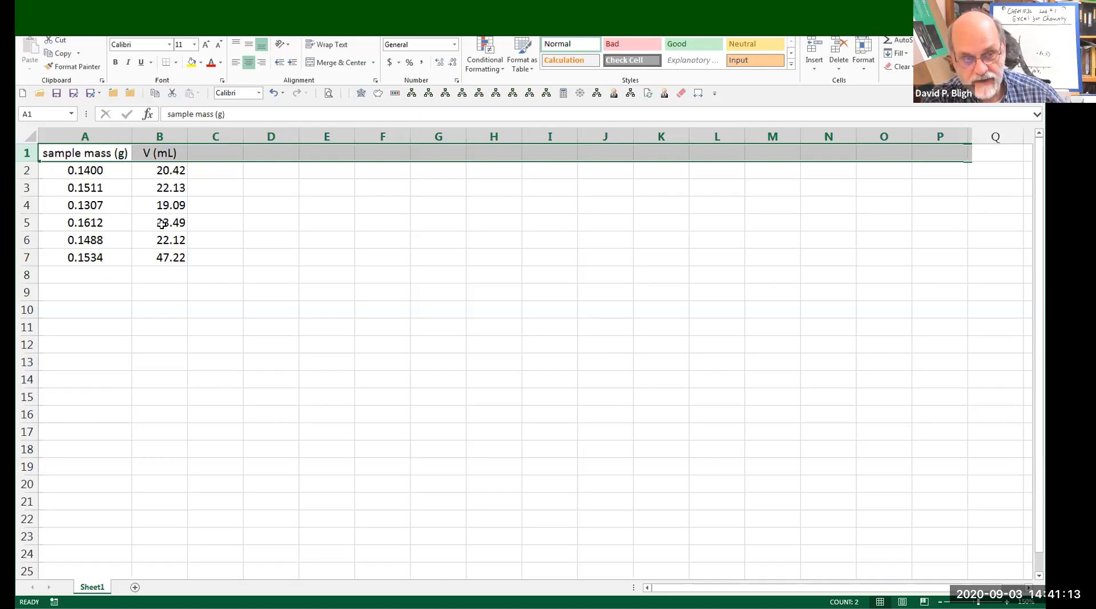
pyautogui.moveTo(169, 170); pyautogui.dragTo(161, 257)
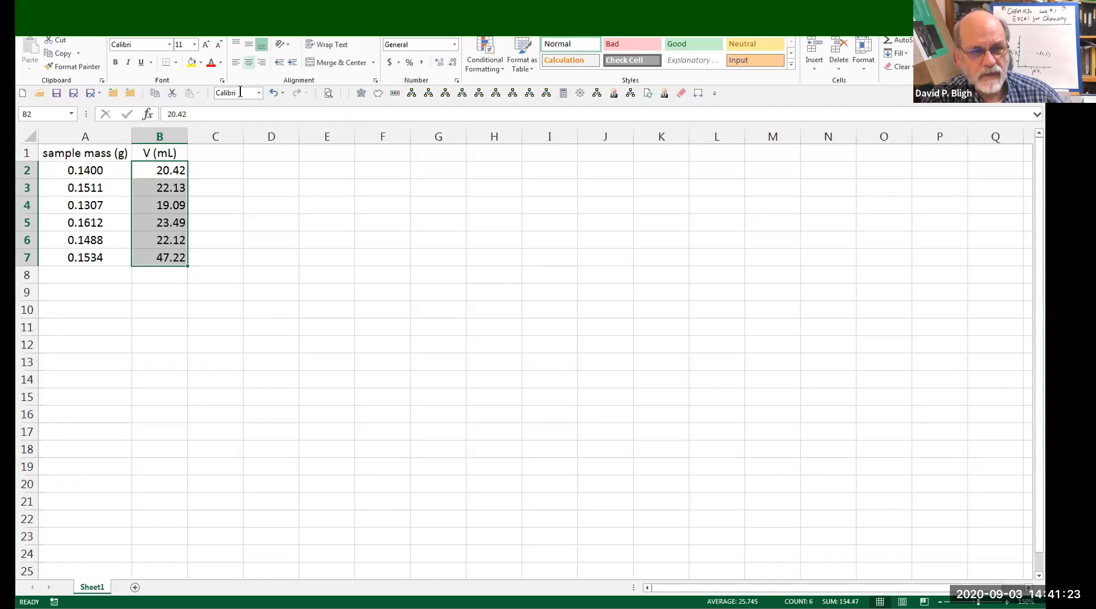
pyautogui.click(249, 173)
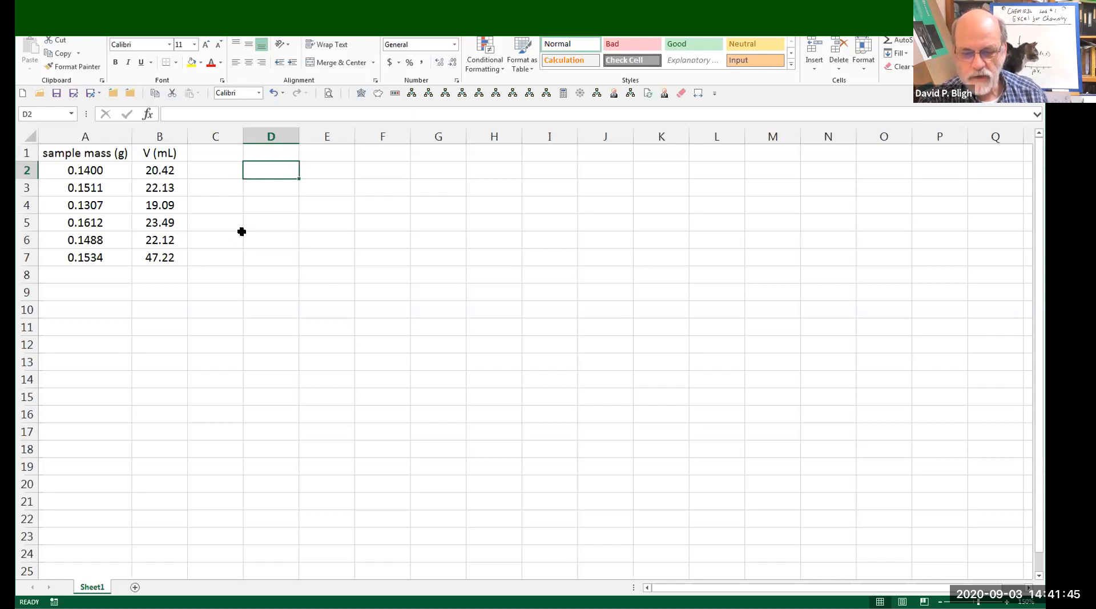
# - Enter the column header n H+ in cell C1
pyautogui.click(219, 154)
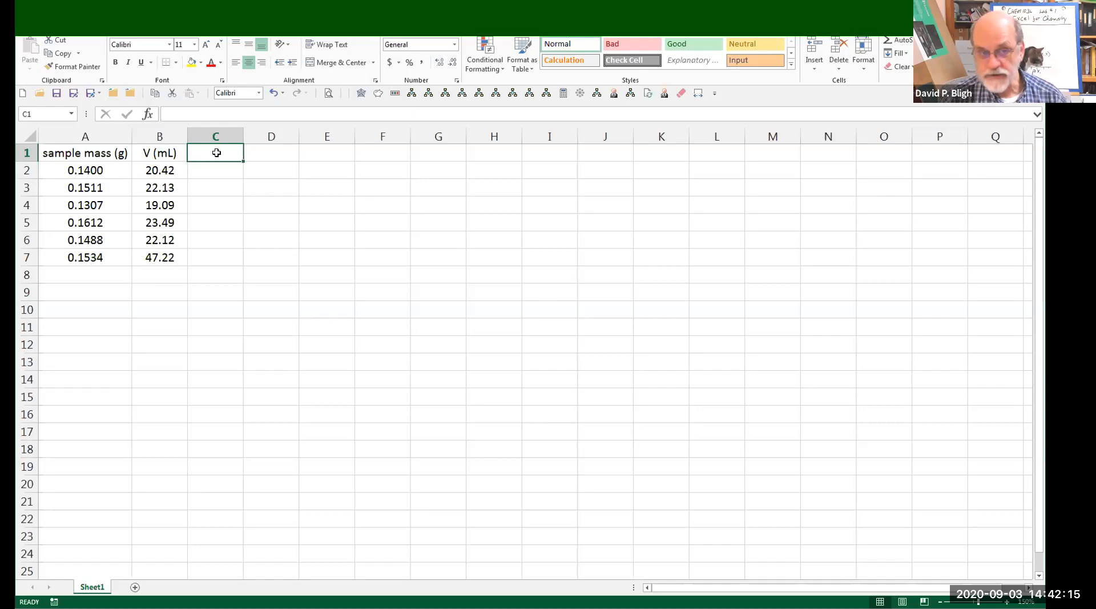
pyautogui.write('n')
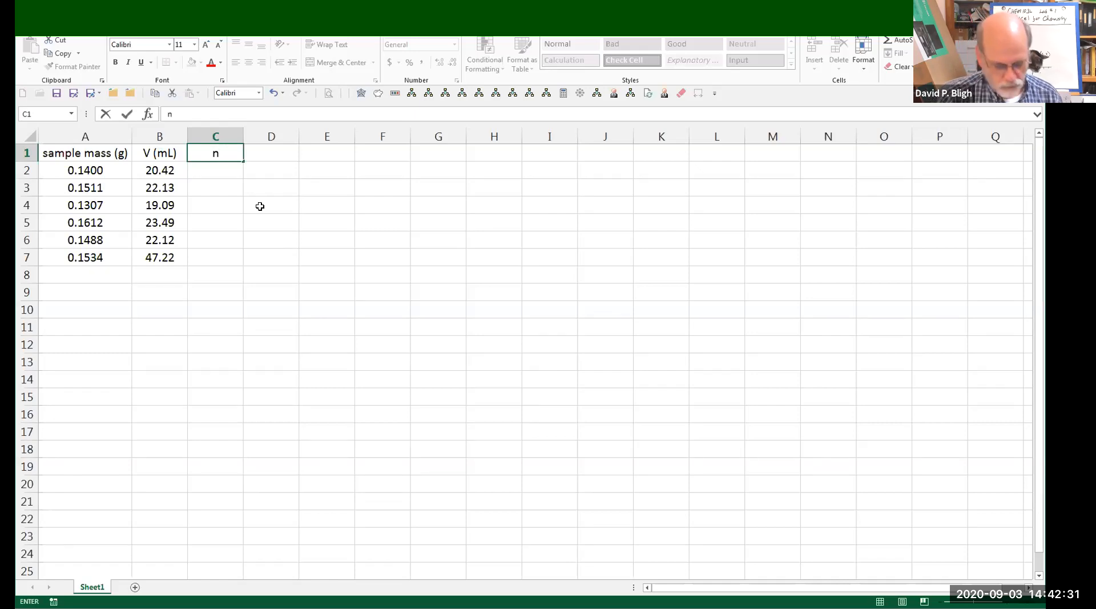
pyautogui.write('H')
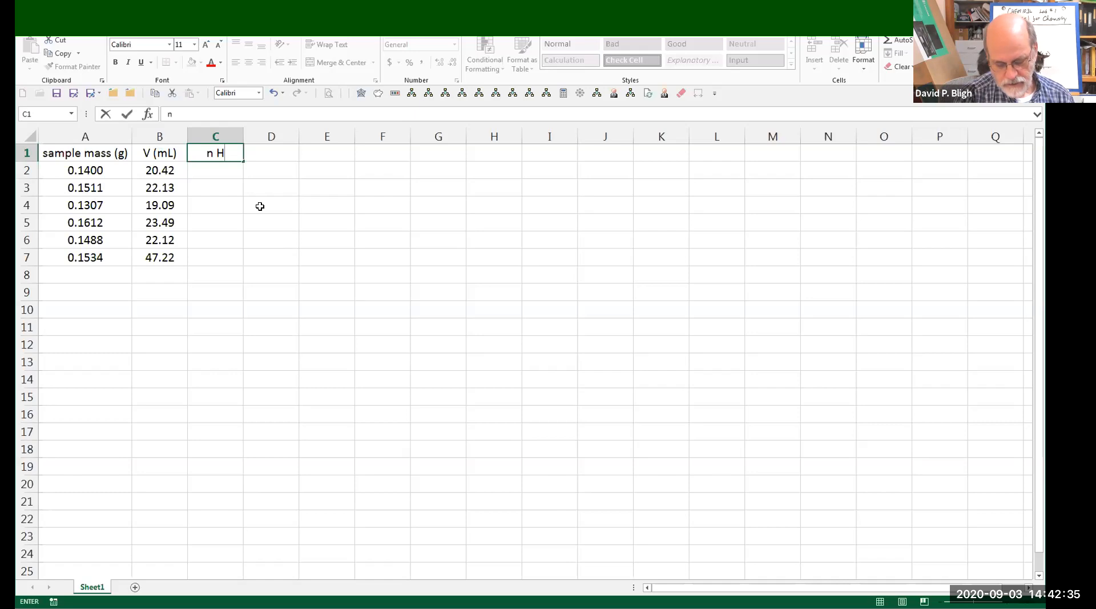
pyautogui.write('+')
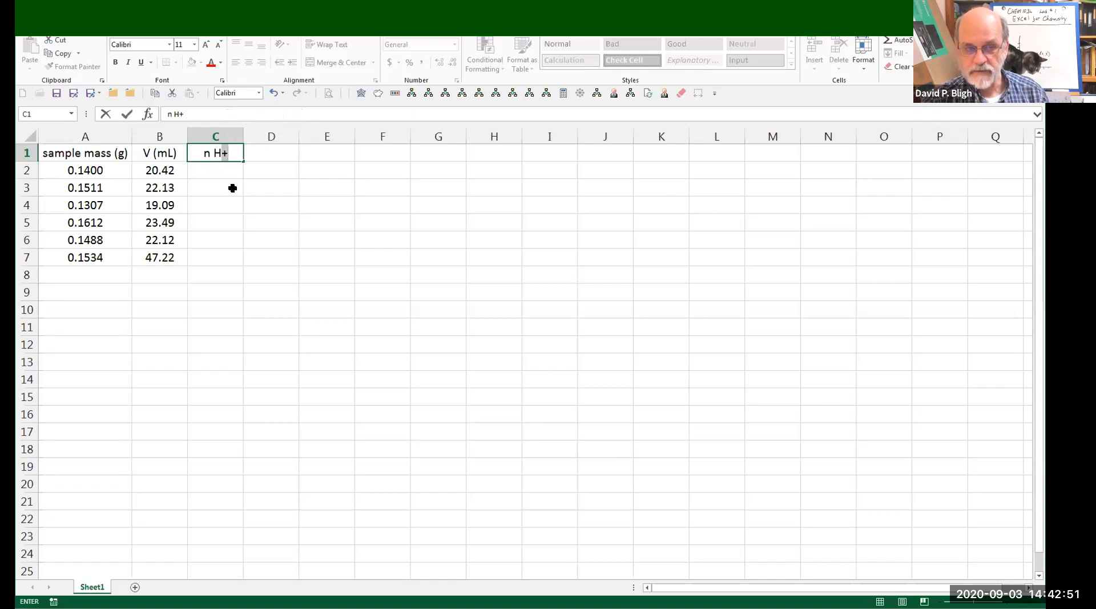
# - Format the plus sign in the C1 header as superscript
pyautogui.click(230, 151)
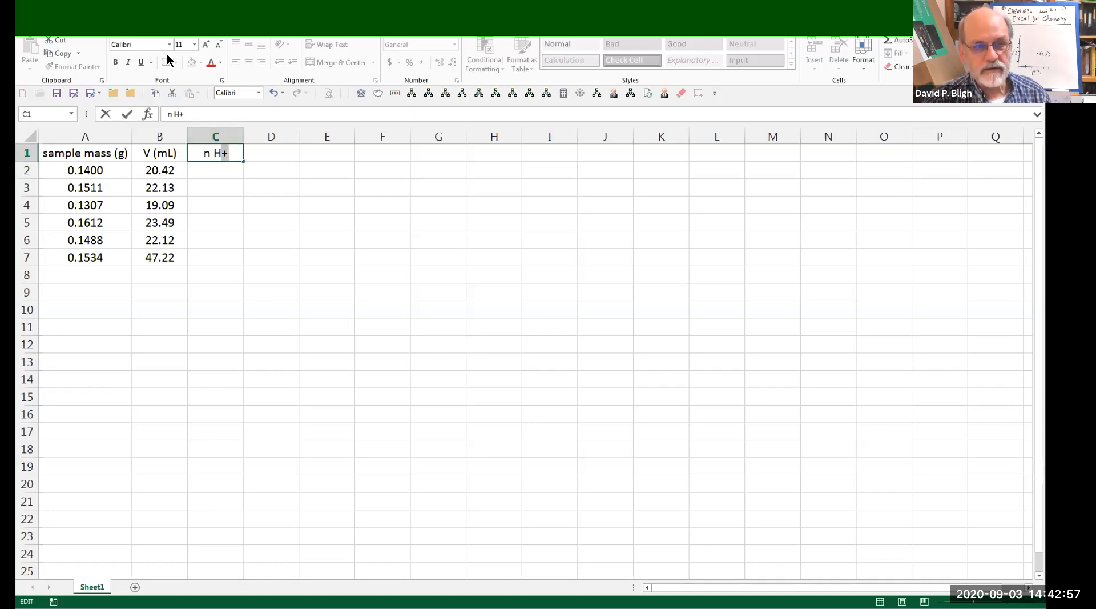
pyautogui.click(222, 80)
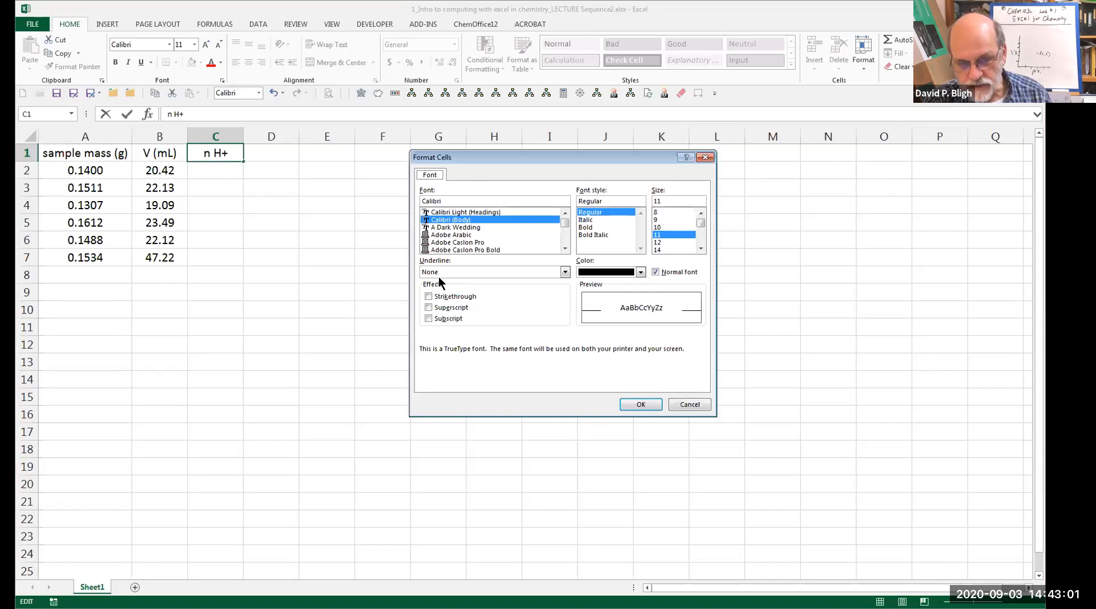
pyautogui.click(428, 307)
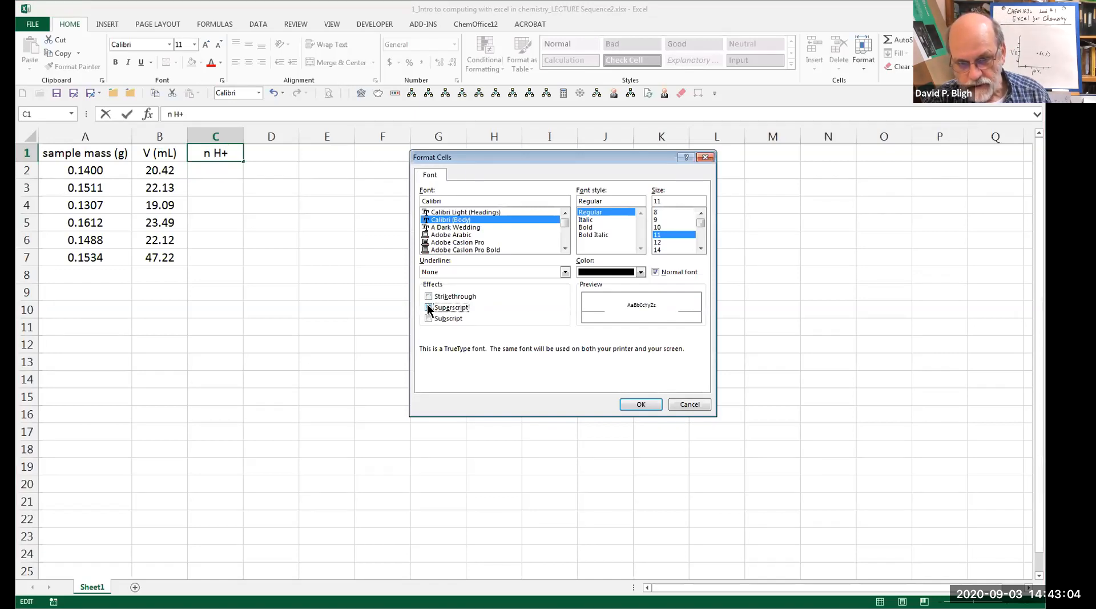
pyautogui.click(637, 404)
pyautogui.click(519, 324)
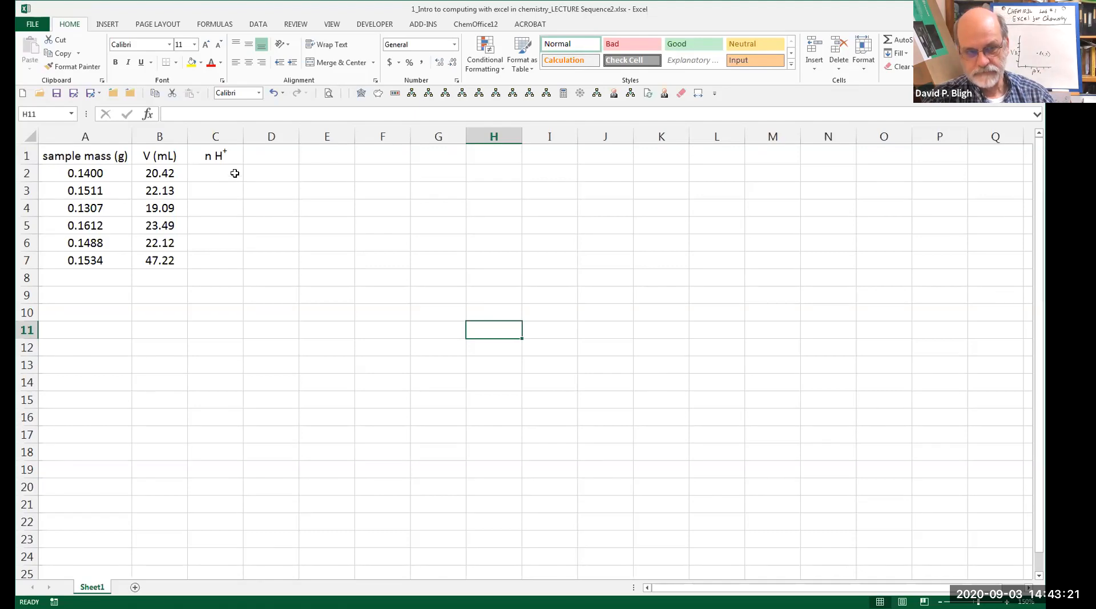
pyautogui.click(225, 156)
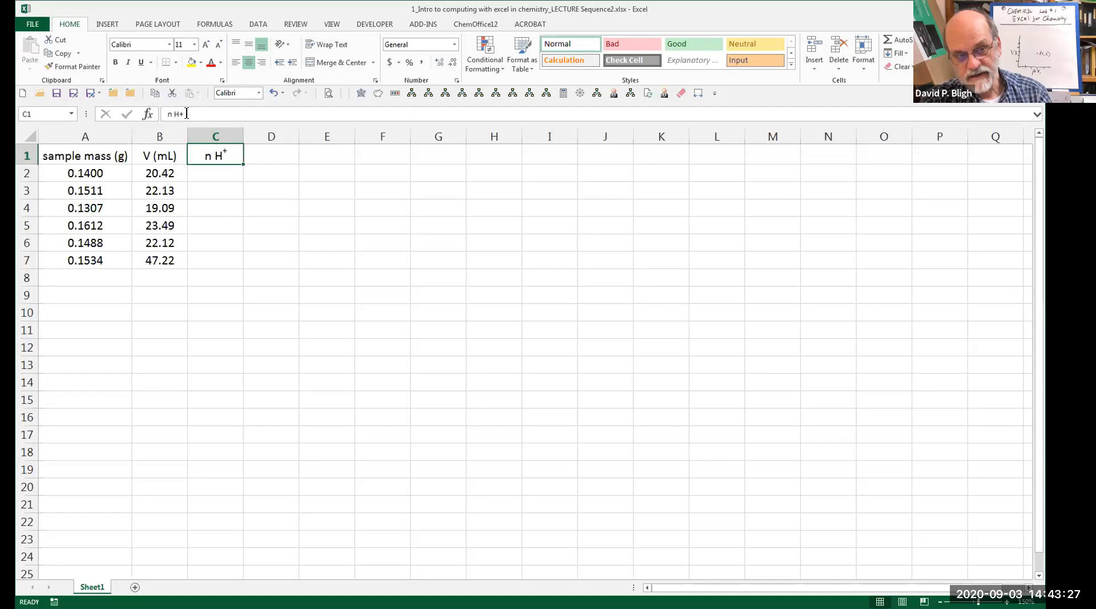
pyautogui.moveTo(183, 113); pyautogui.dragTo(163, 110)
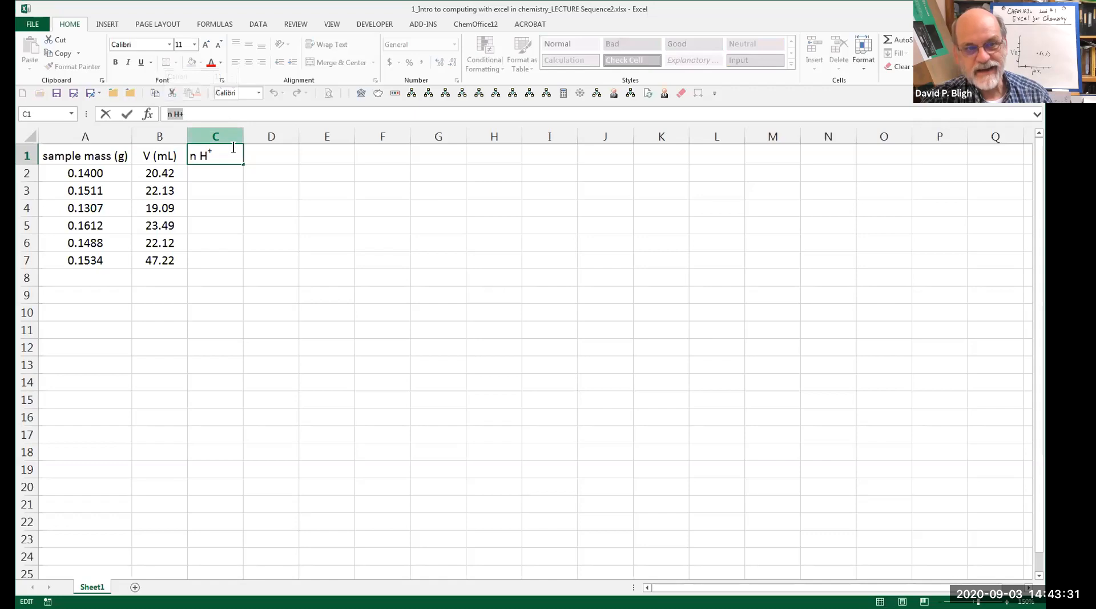
pyautogui.click(257, 154)
pyautogui.click(218, 155)
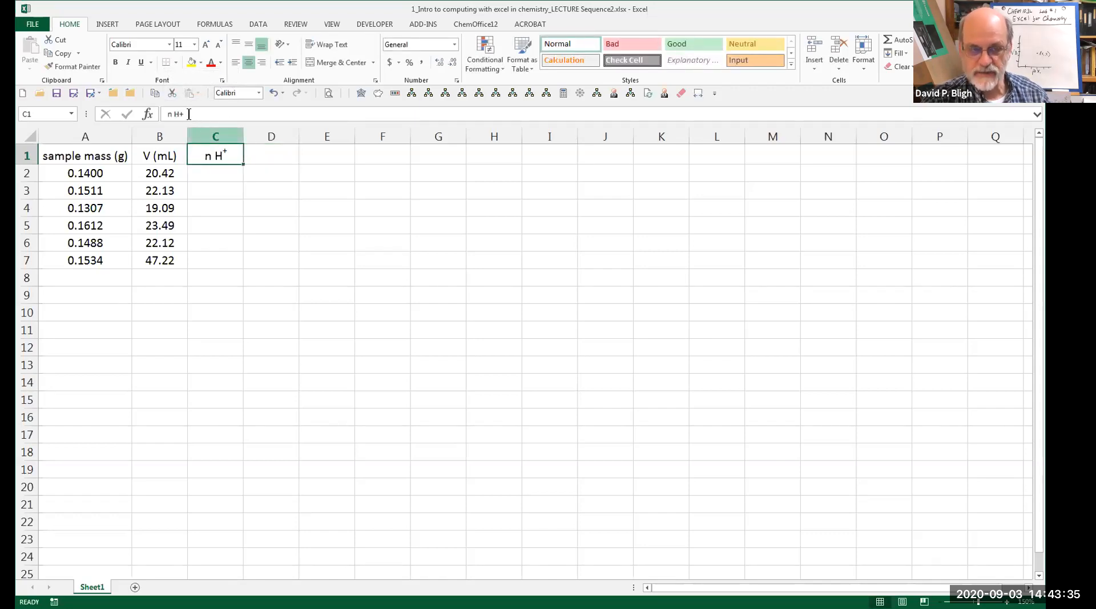
pyautogui.click(223, 175)
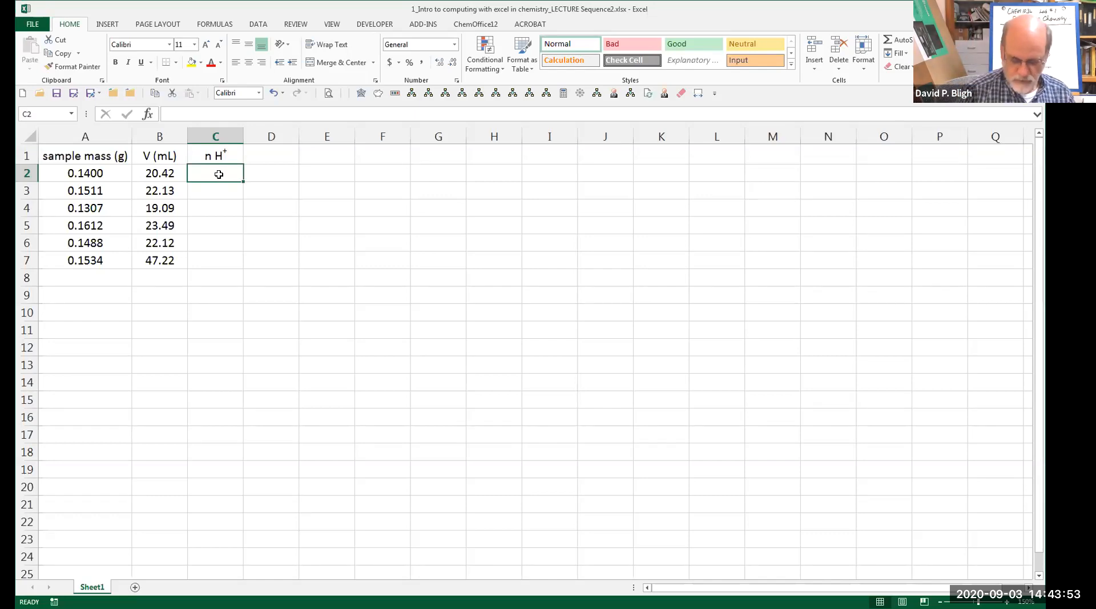
pyautogui.write('=')
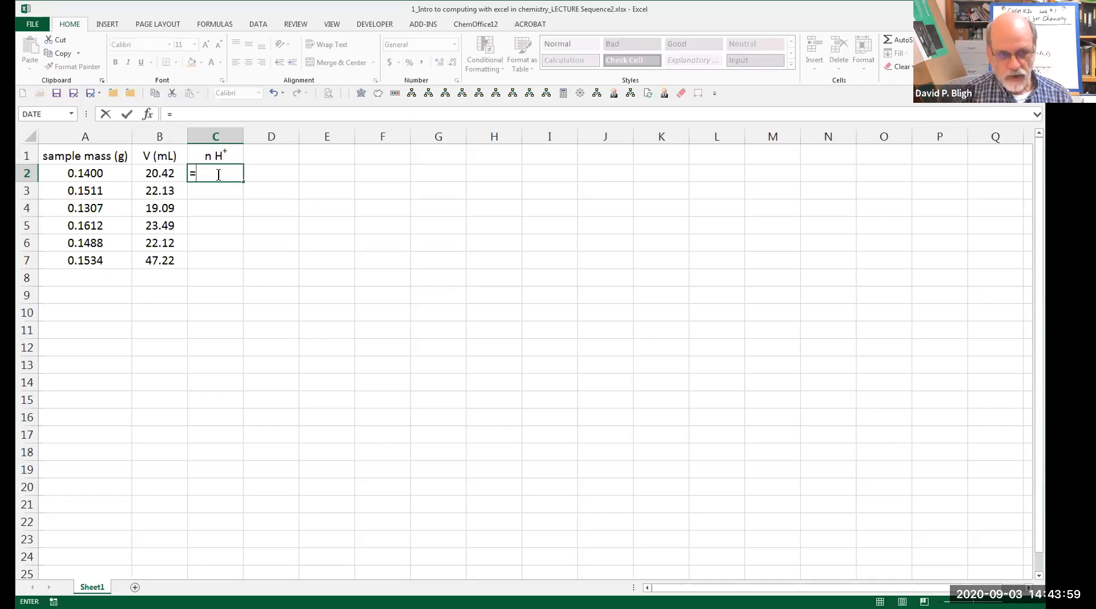
pyautogui.write('0.')
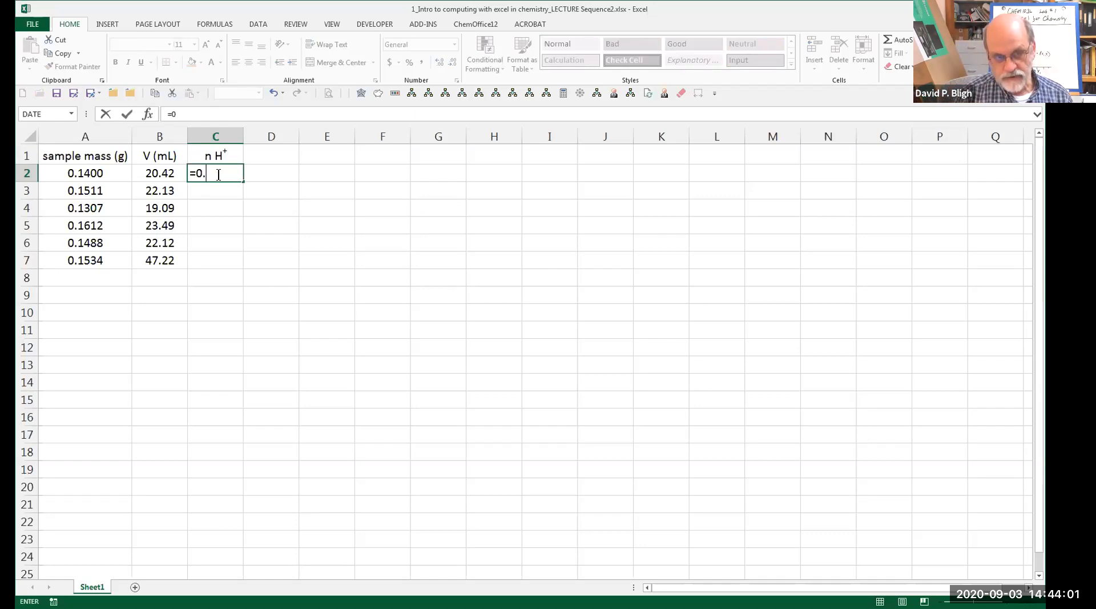
pyautogui.write('001')
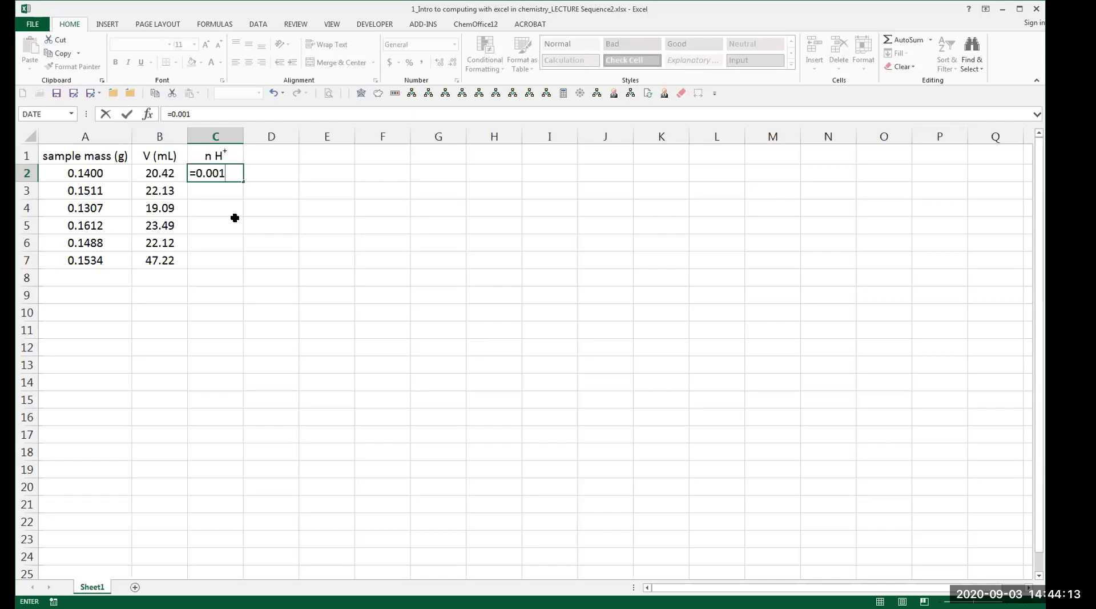
pyautogui.press('Escape')
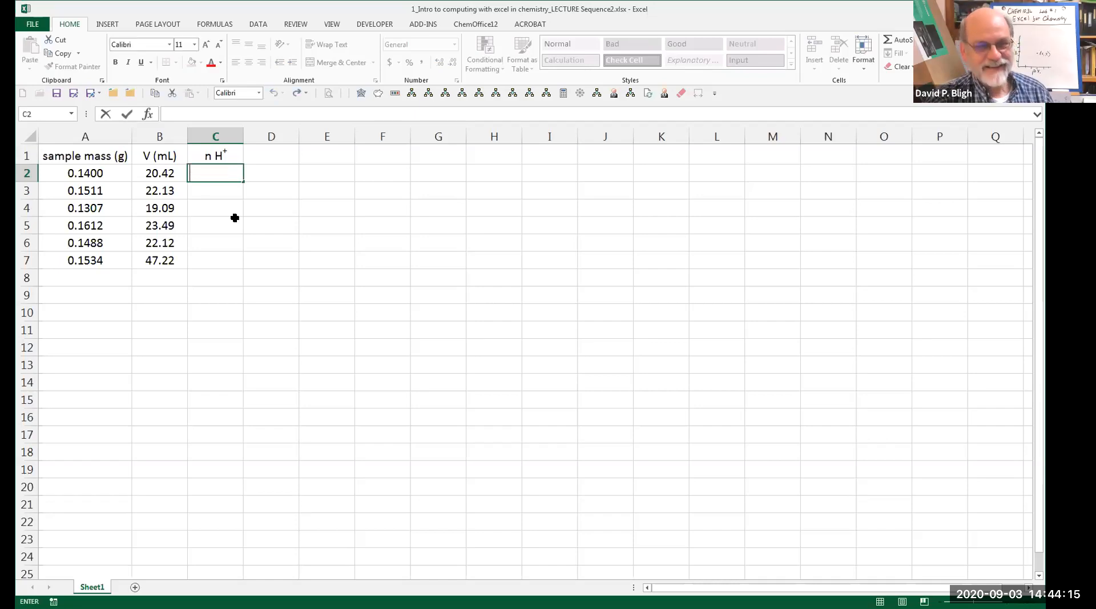
pyautogui.click(269, 180)
# - Examine how the C1 header text can be selected for editing, both as a whole and only its plus sign
pyautogui.click(227, 155)
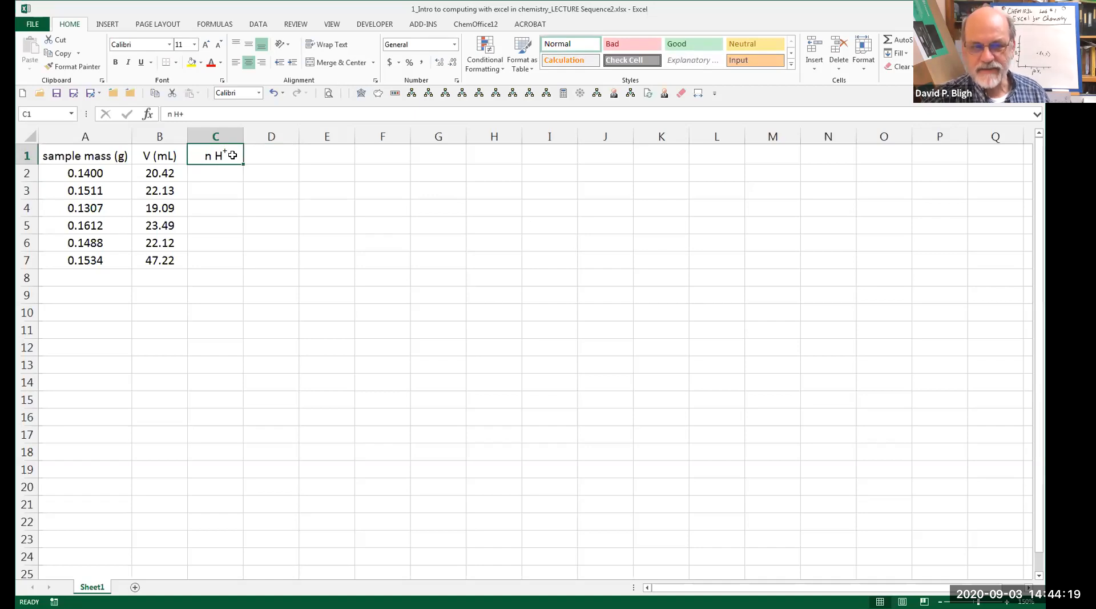
pyautogui.click(200, 110)
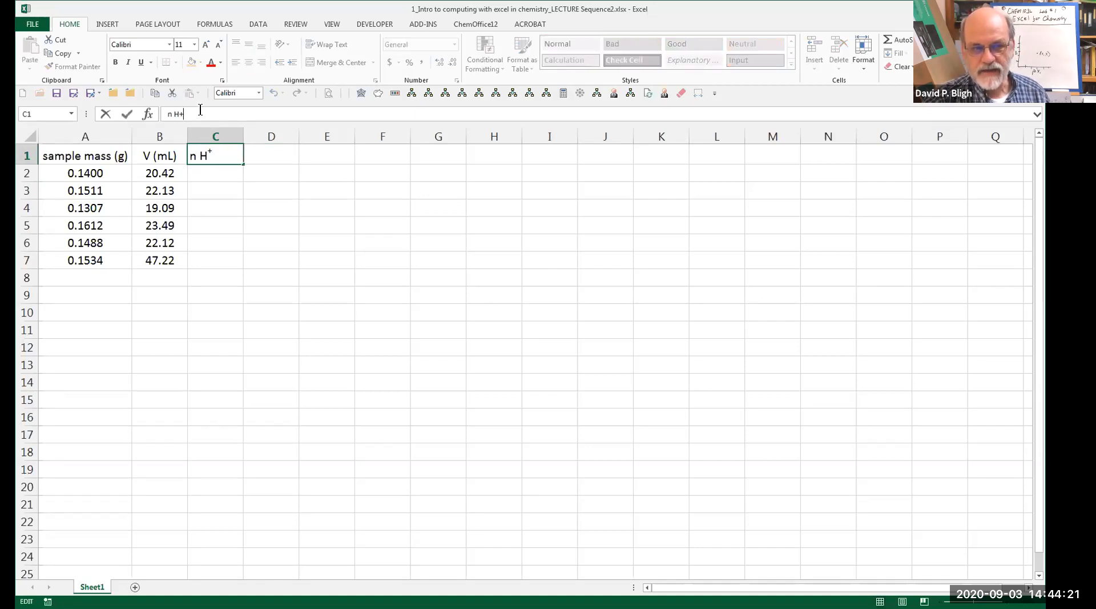
pyautogui.moveTo(193, 112); pyautogui.dragTo(158, 112)
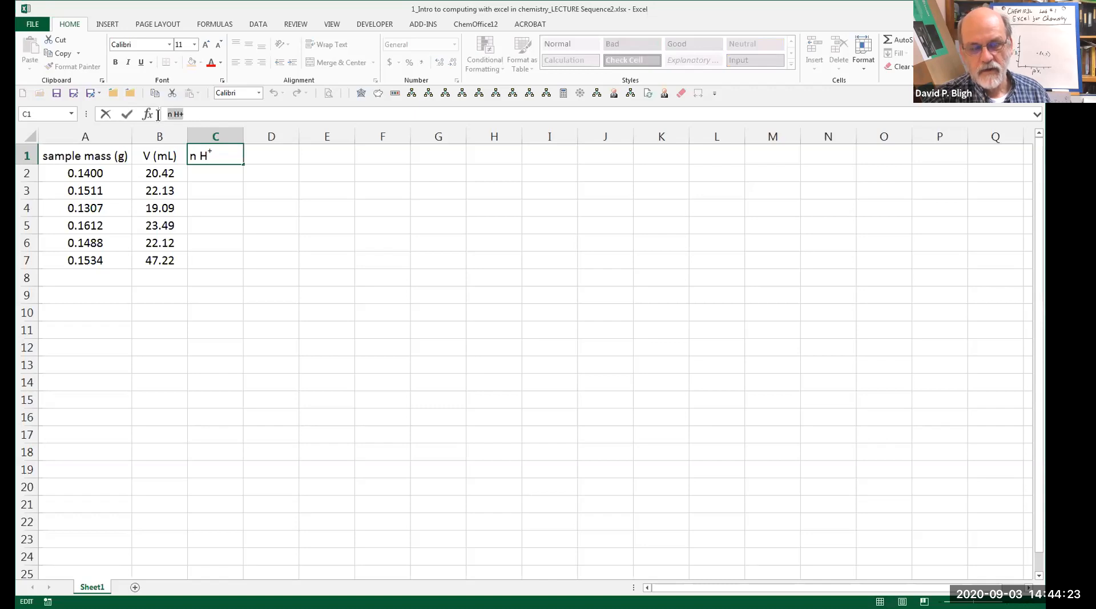
pyautogui.click(191, 116)
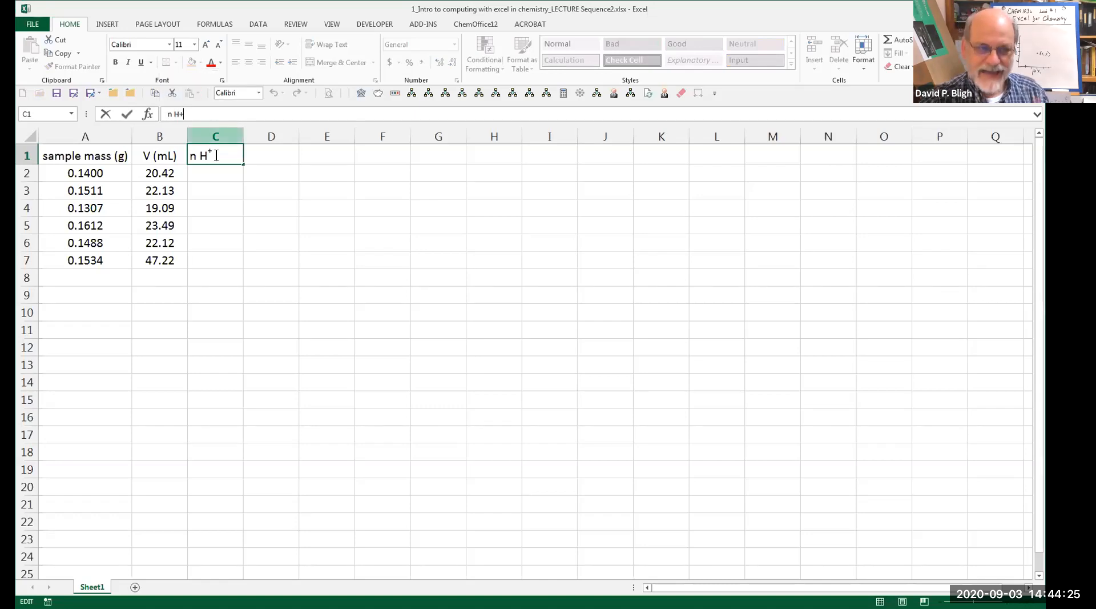
pyautogui.click(221, 188)
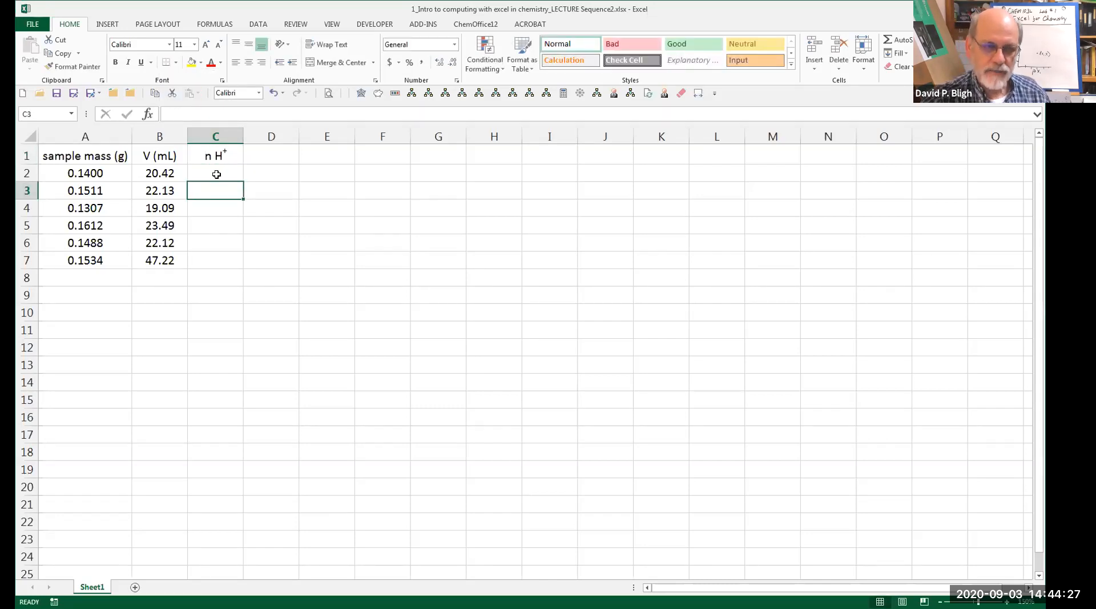
pyautogui.click(232, 156)
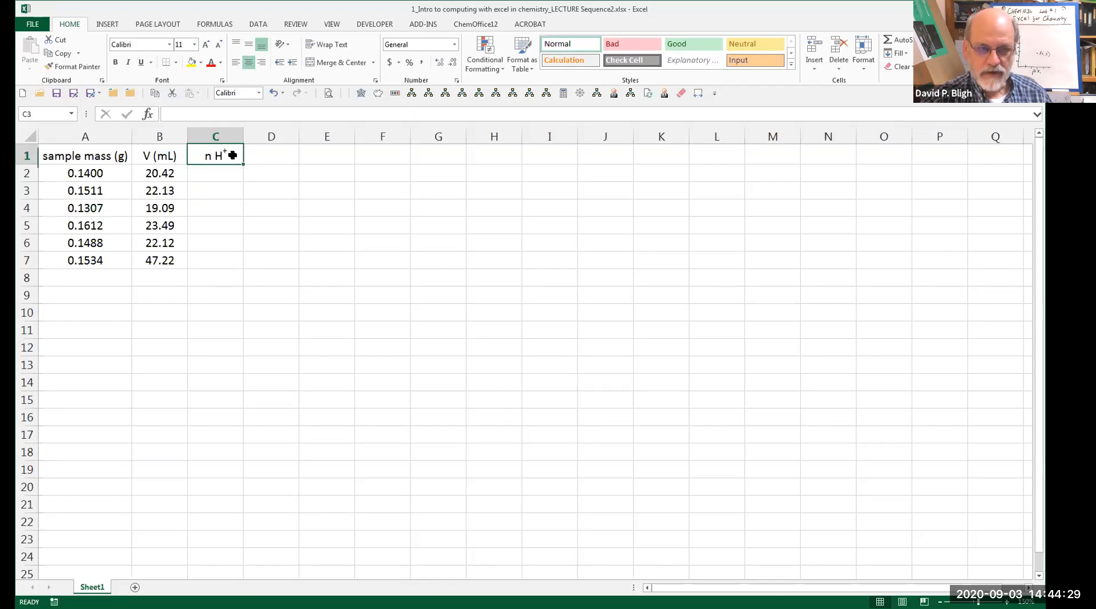
pyautogui.doubleClick(232, 155)
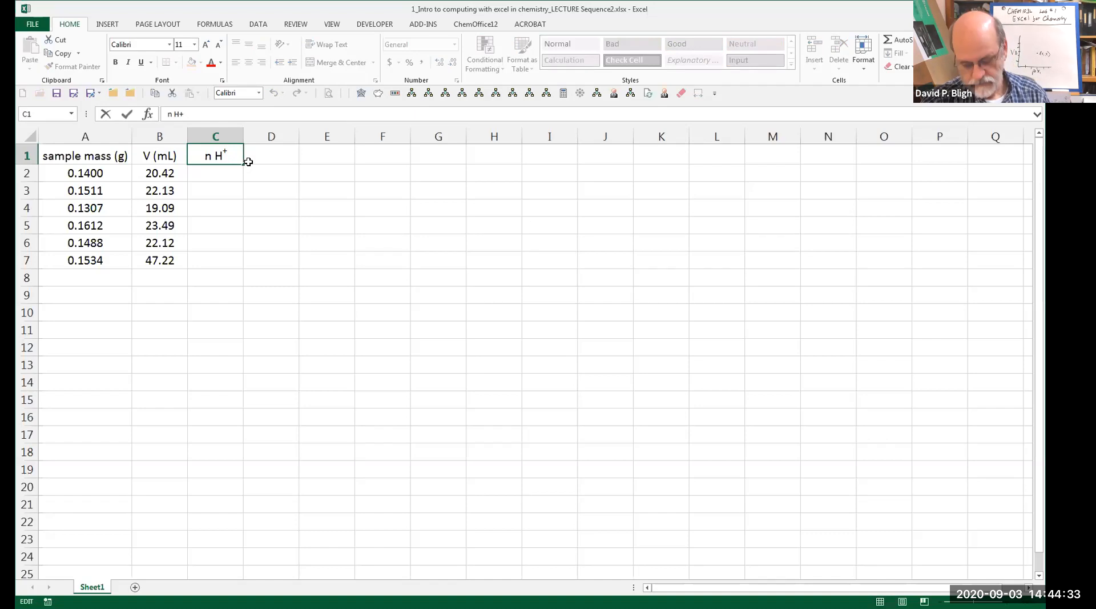
pyautogui.moveTo(227, 150); pyautogui.dragTo(222, 150)
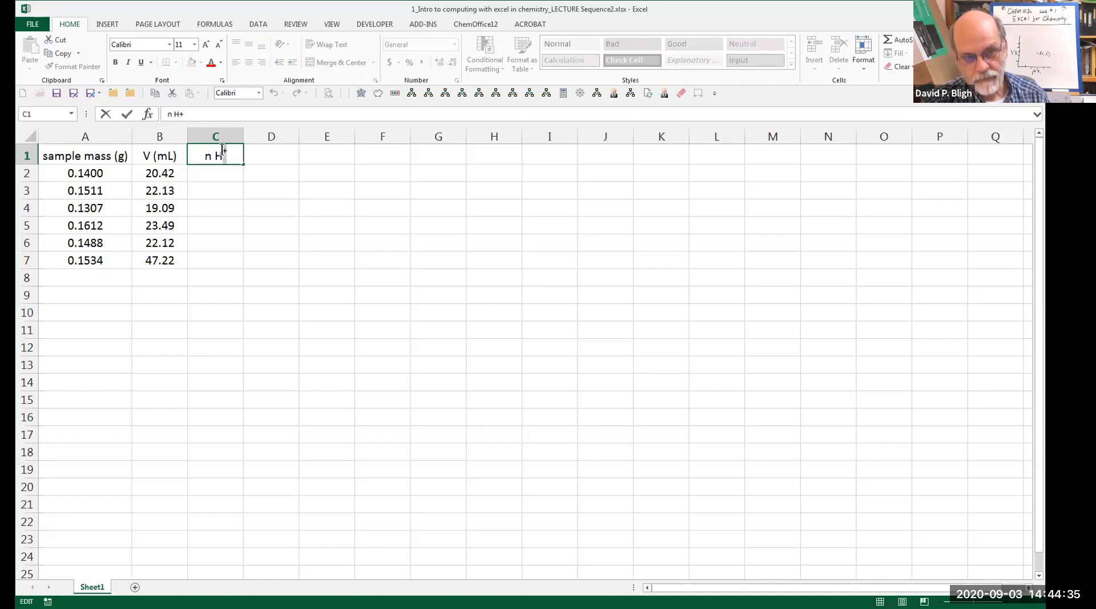
pyautogui.click(224, 177)
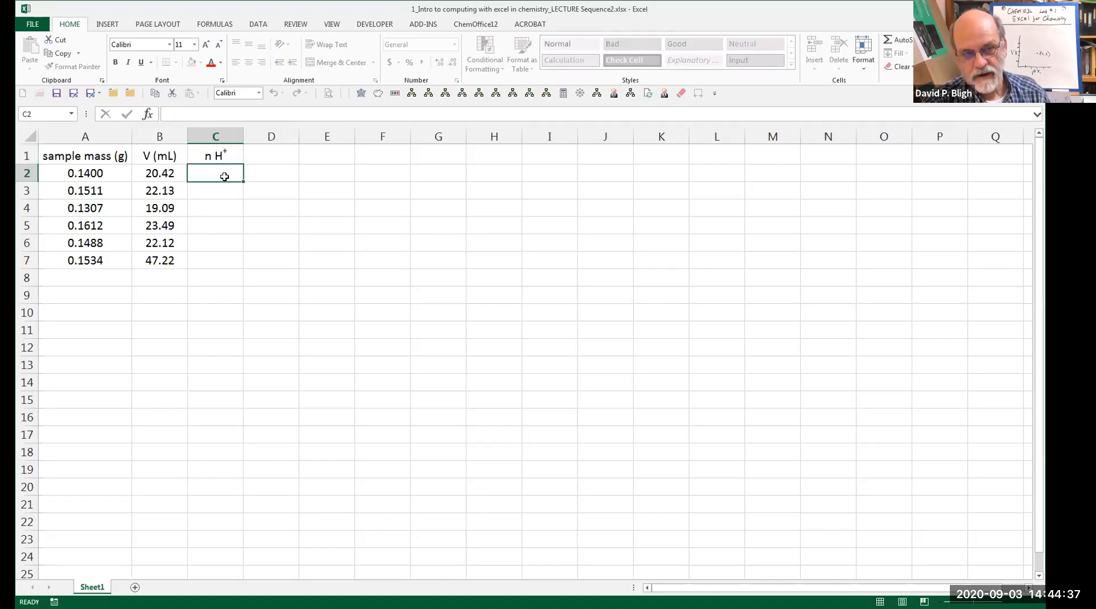
# - Review the font settings of the plus sign in the C1 header, keeping the Superscript effect
pyautogui.click(222, 154)
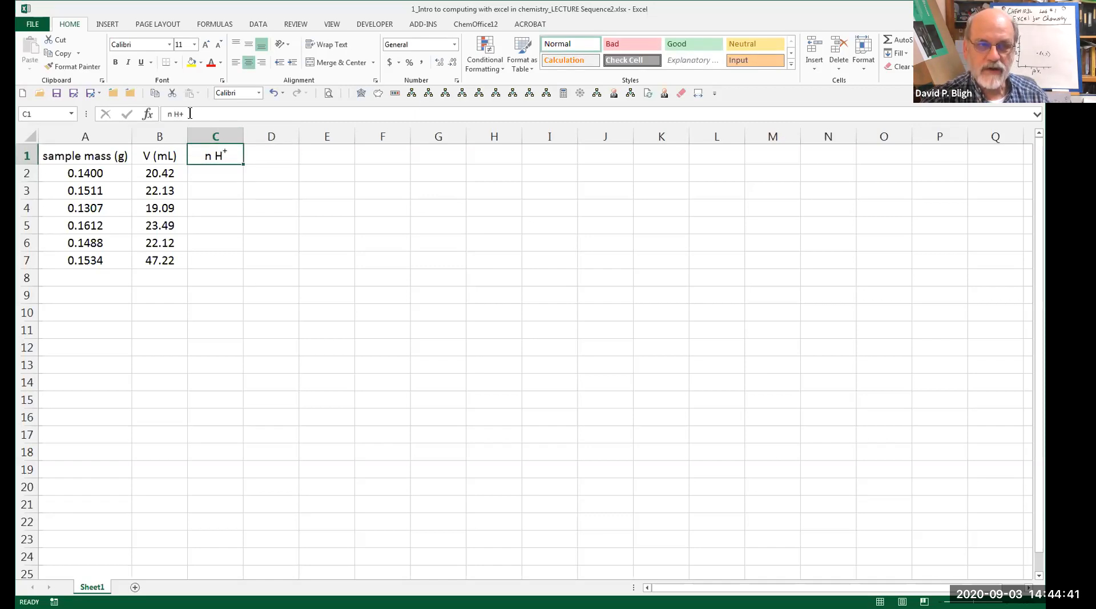
pyautogui.click(191, 113)
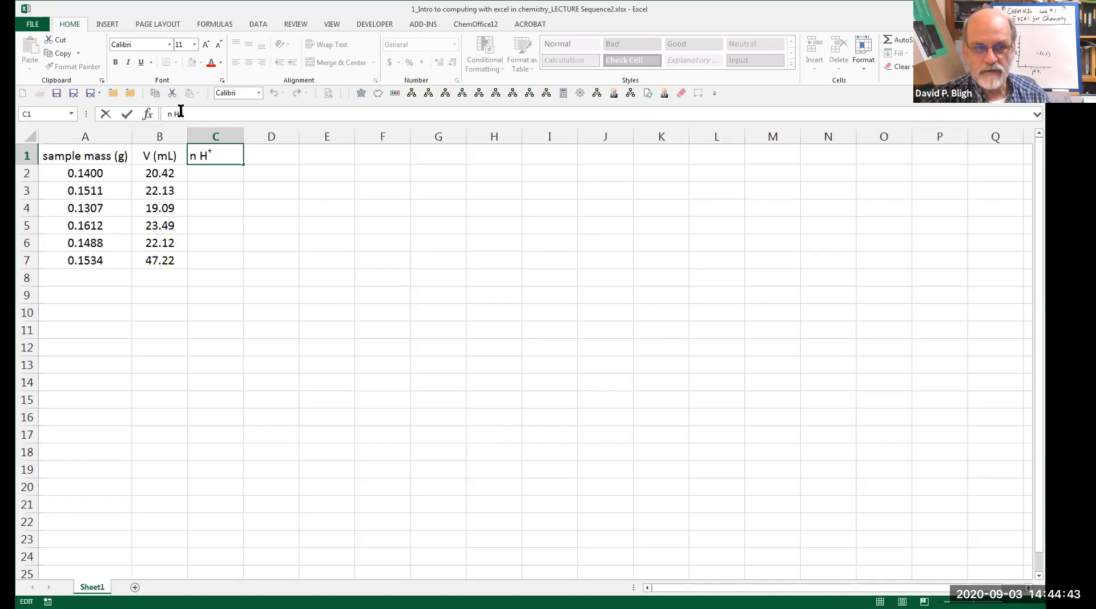
pyautogui.moveTo(179, 113); pyautogui.dragTo(184, 114)
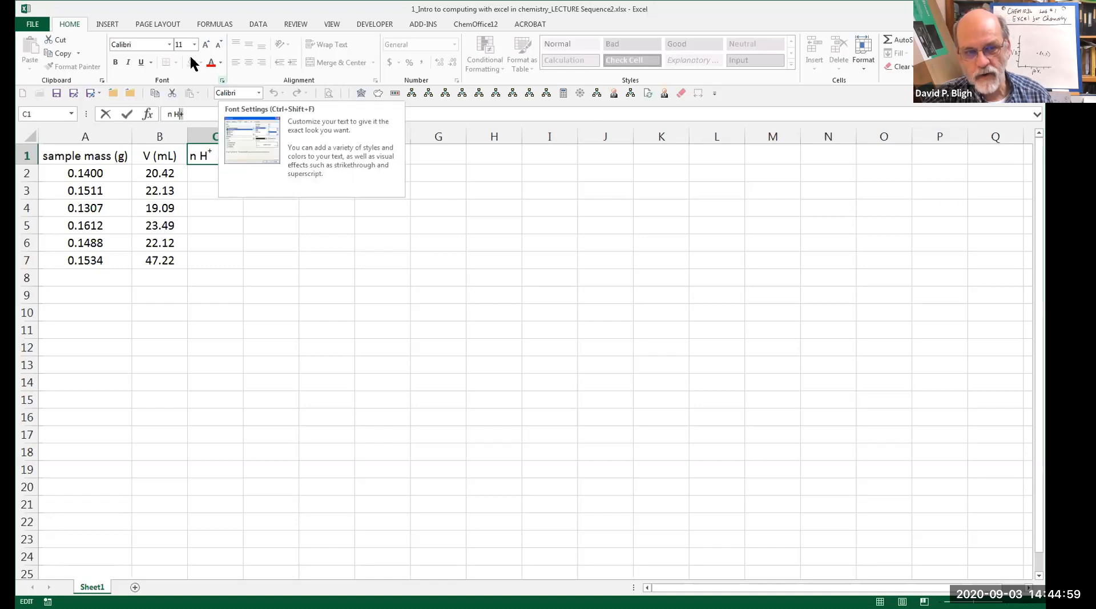
pyautogui.click(222, 81)
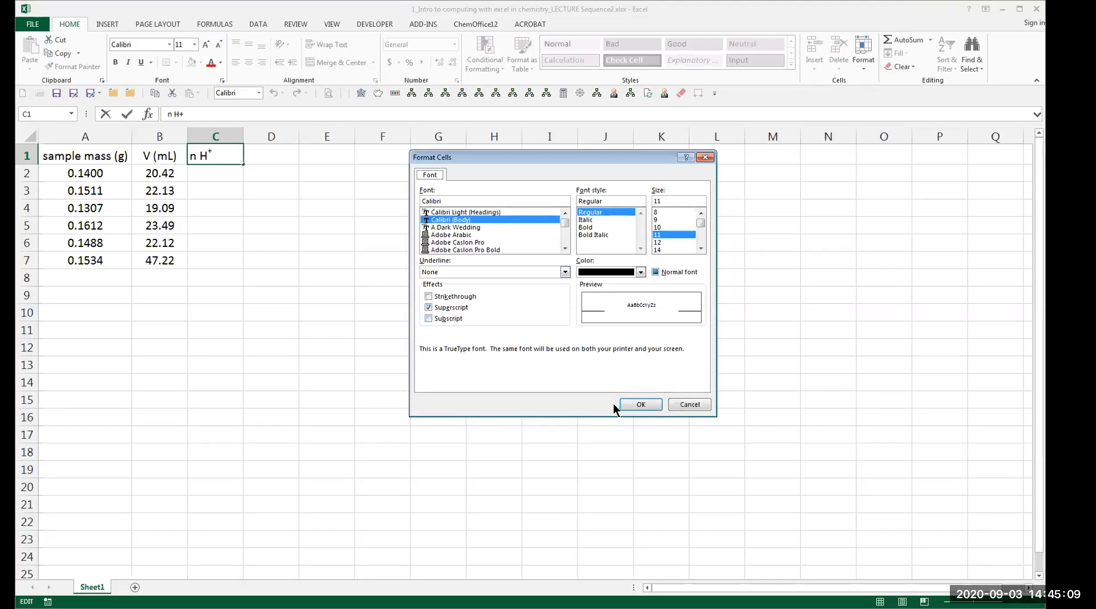
pyautogui.click(633, 400)
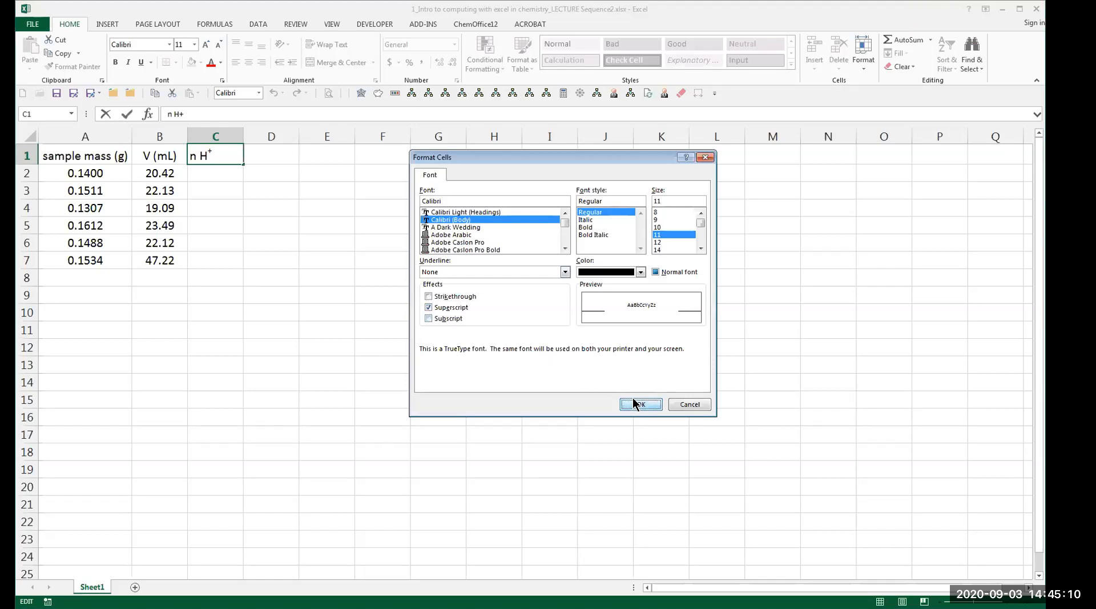
pyautogui.click(317, 207)
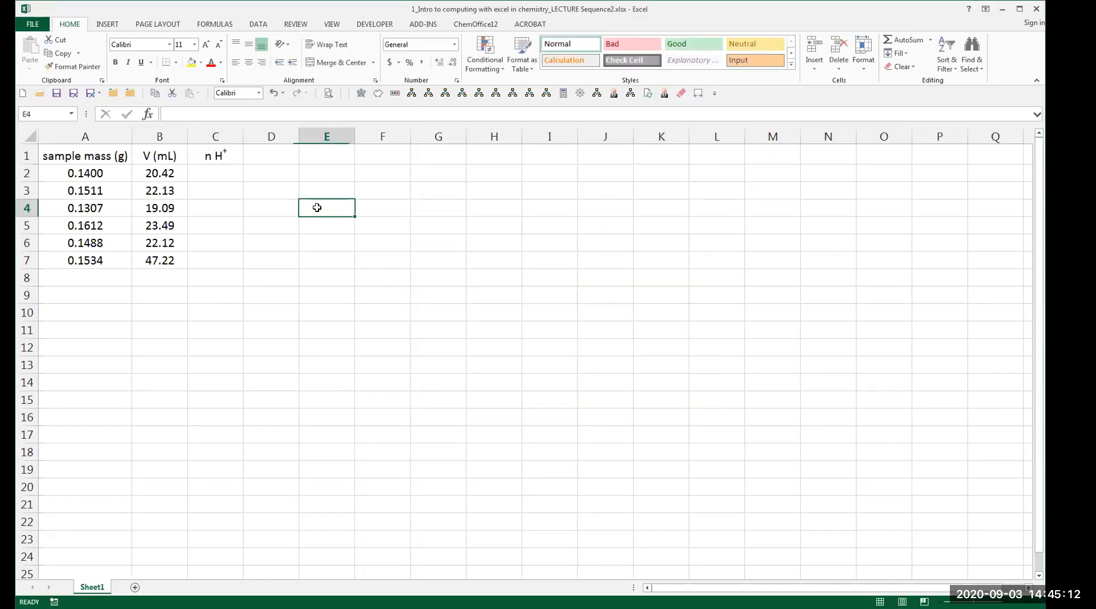
# - Enter the formula =0.001*B2*0.1098 in cell C2 to compute the moles of H+ for the first sample
pyautogui.click(229, 170)
pyautogui.write('=')
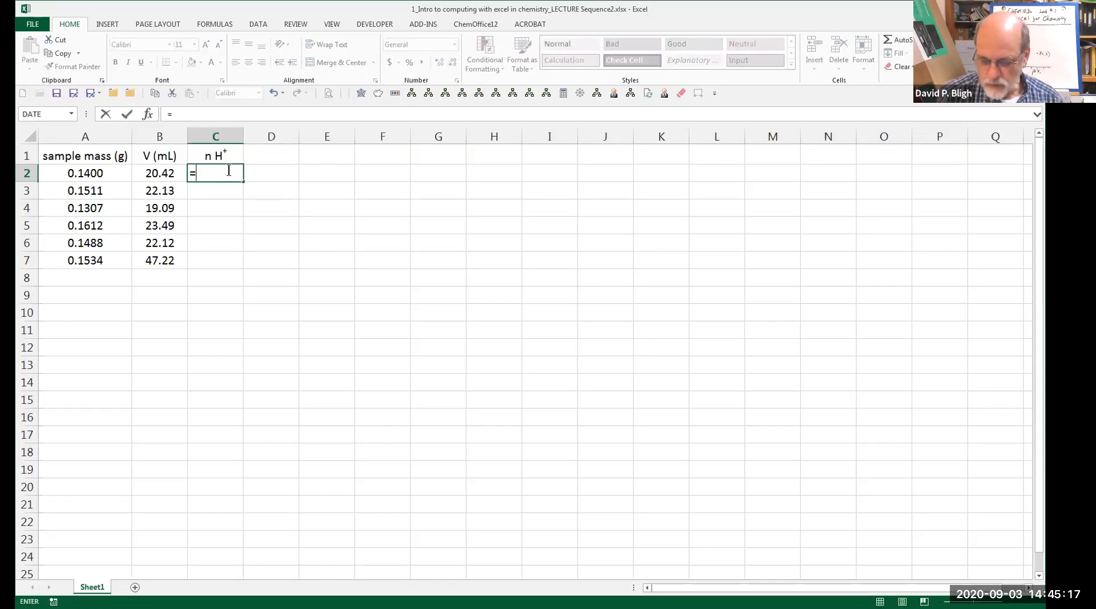
pyautogui.write('0.')
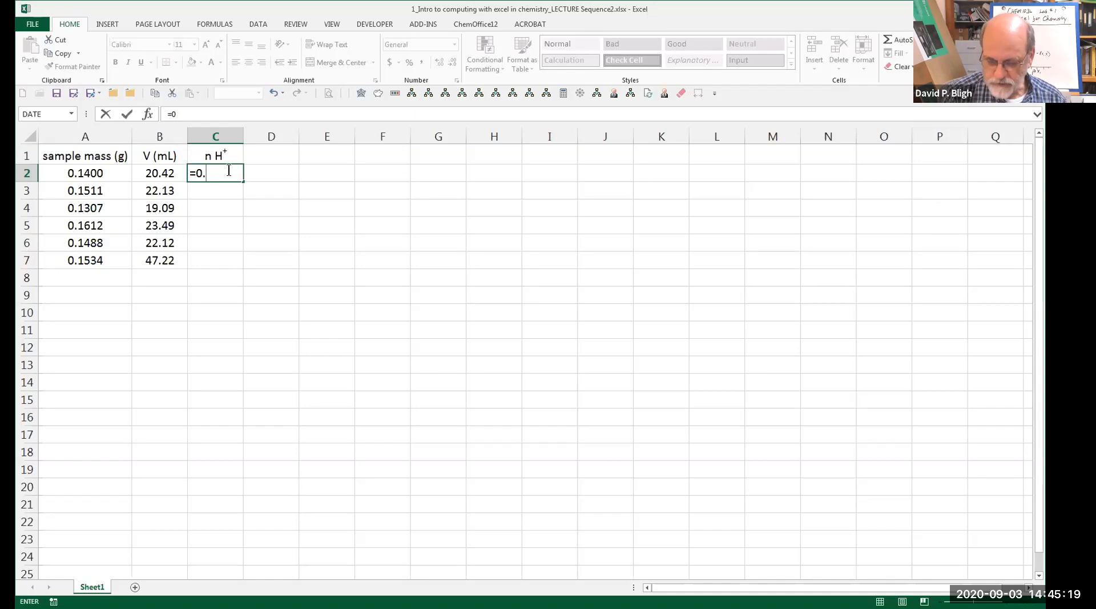
pyautogui.write('001')
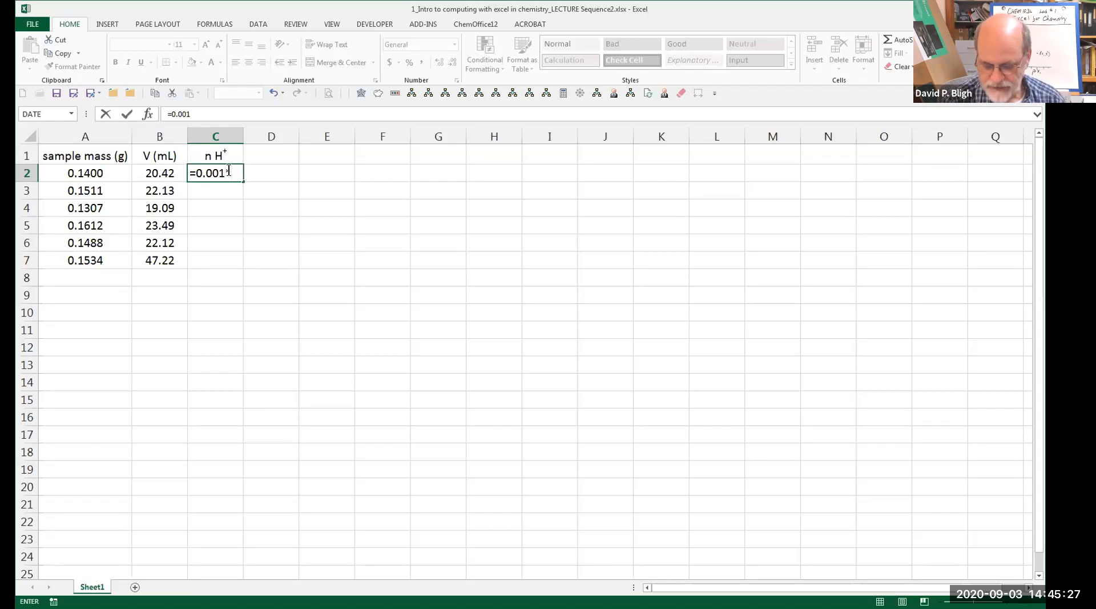
pyautogui.write('*')
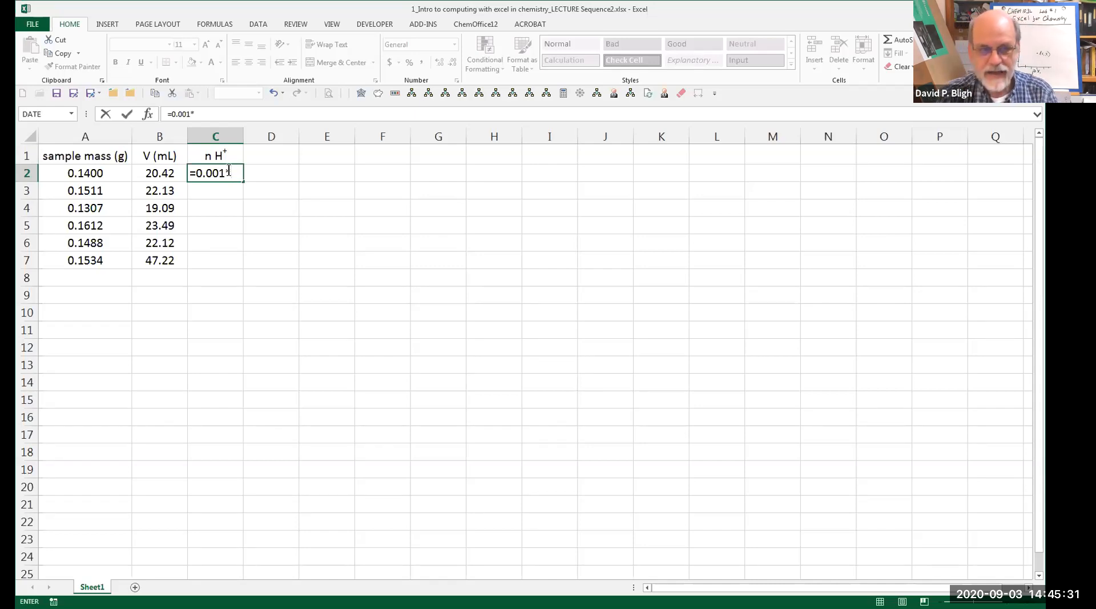
pyautogui.click(167, 172)
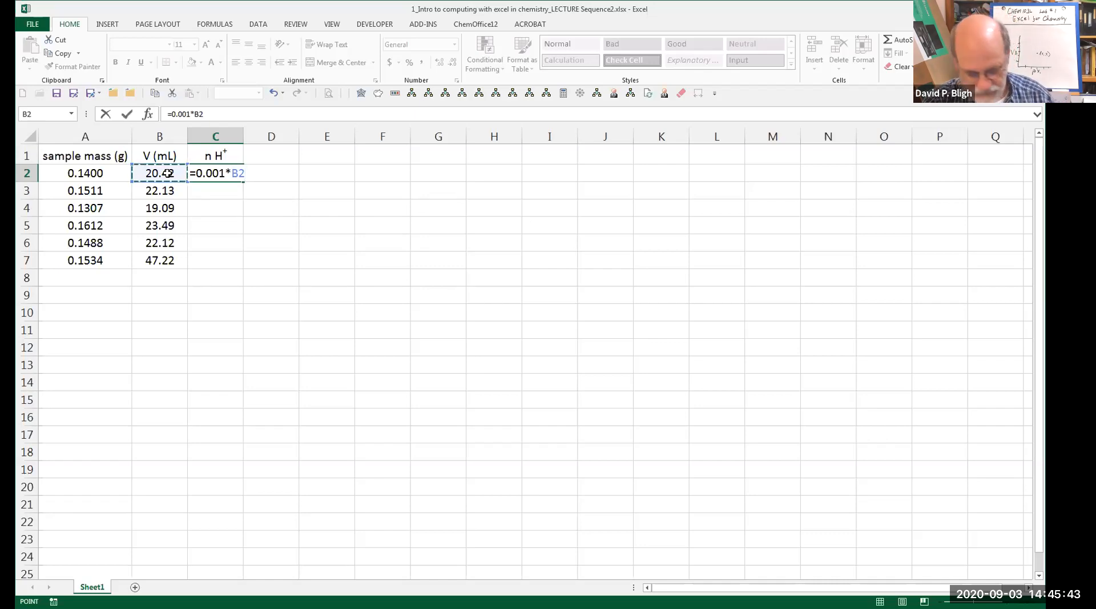
pyautogui.write('*')
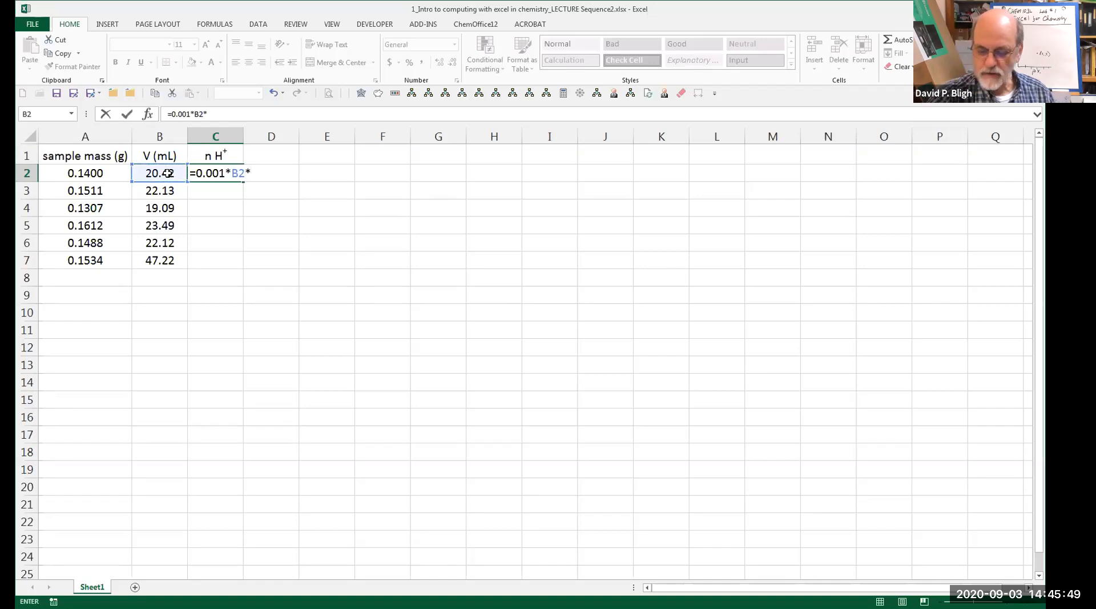
pyautogui.write('0.')
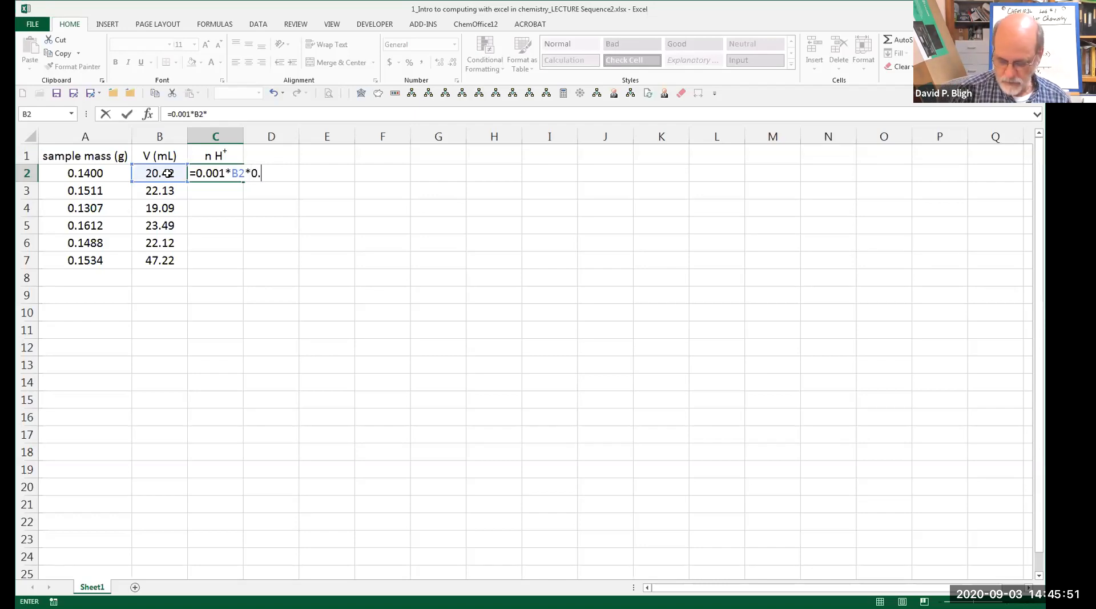
pyautogui.write('1098')
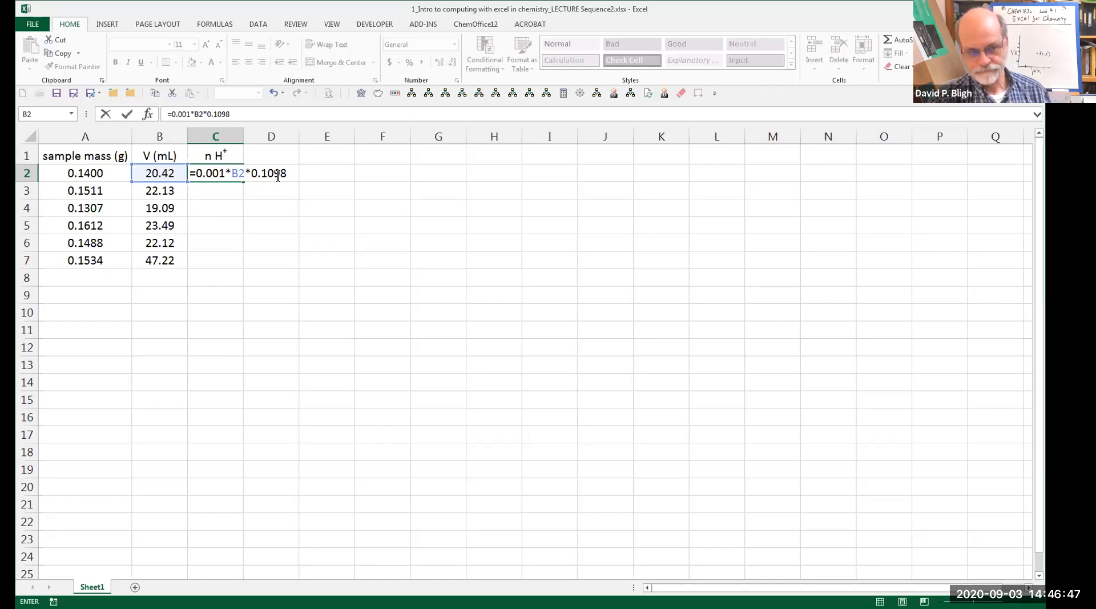
pyautogui.press('Return')
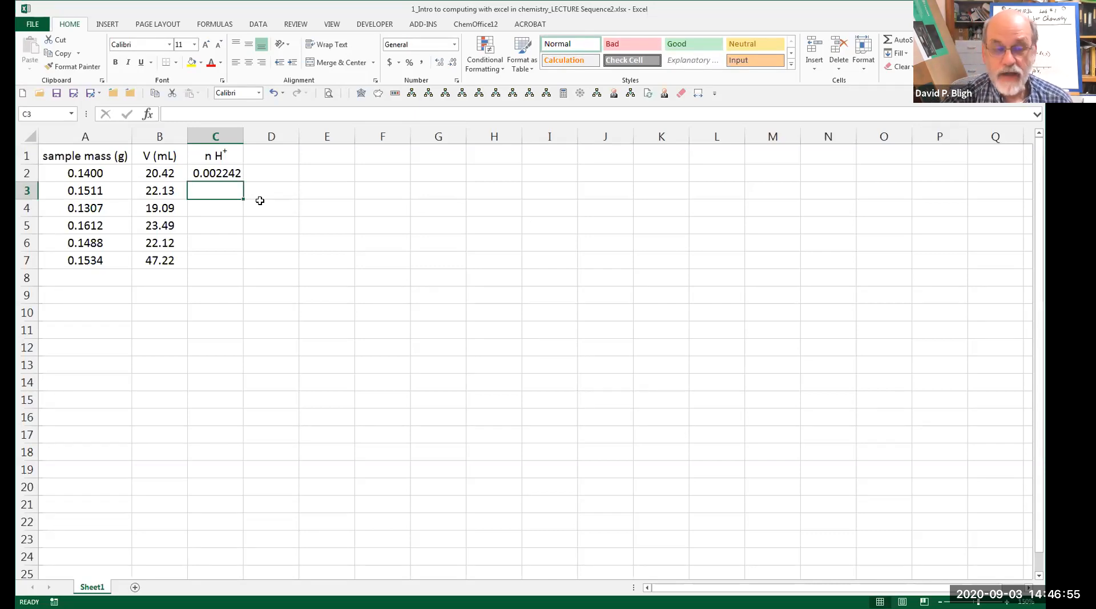
# - Copy the moles formula from C2 into C3 and clear C3 again
pyautogui.click(226, 174)
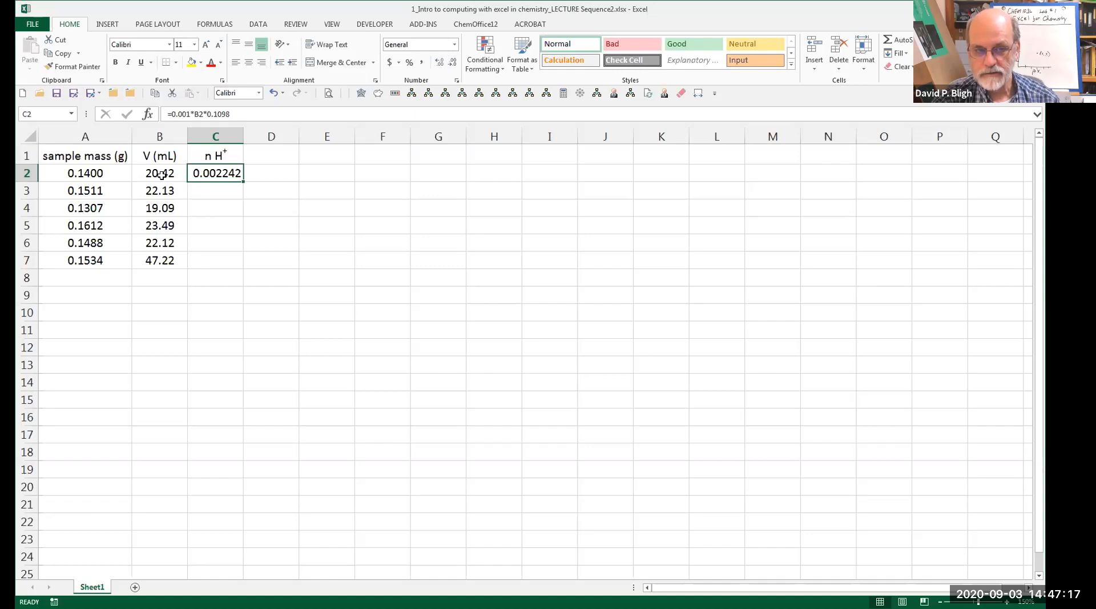
pyautogui.rightClick(222, 174)
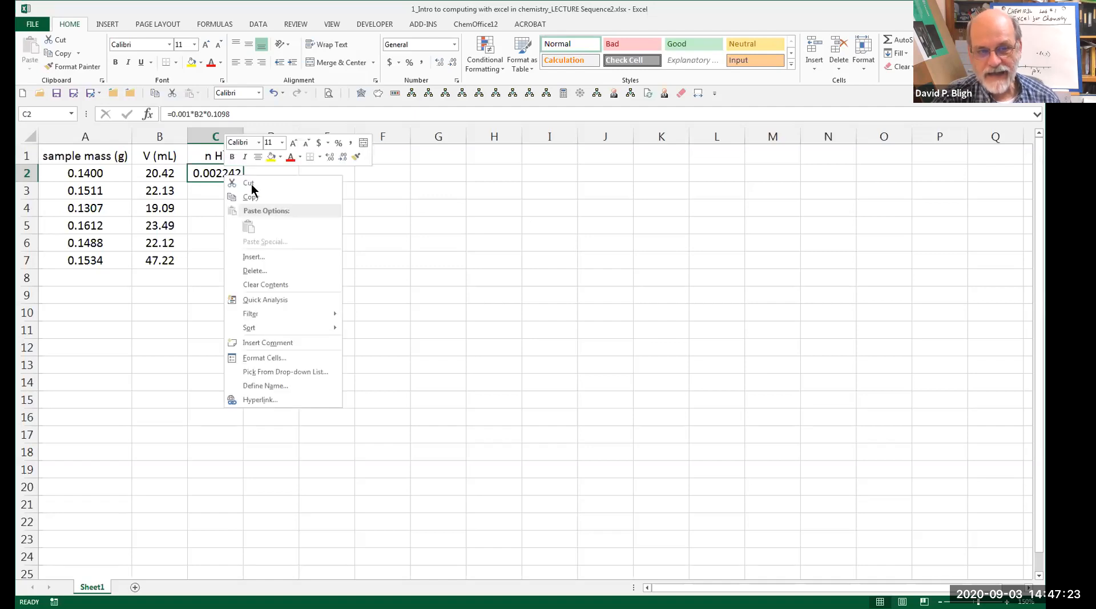
pyautogui.click(250, 197)
pyautogui.click(220, 189)
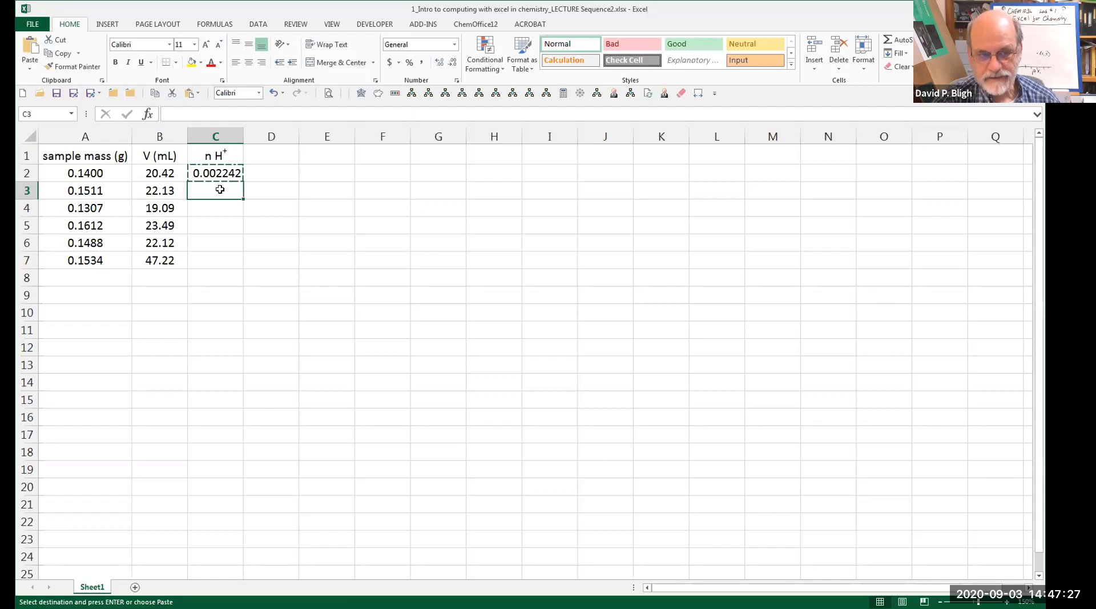
pyautogui.rightClick(221, 191)
pyautogui.click(248, 246)
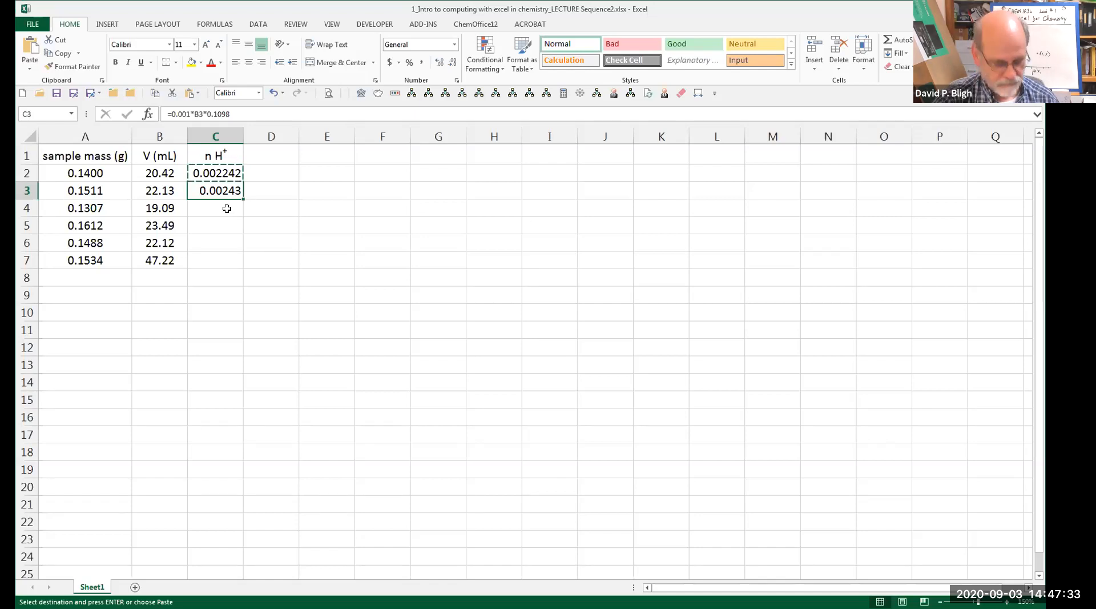
pyautogui.press('Delete')
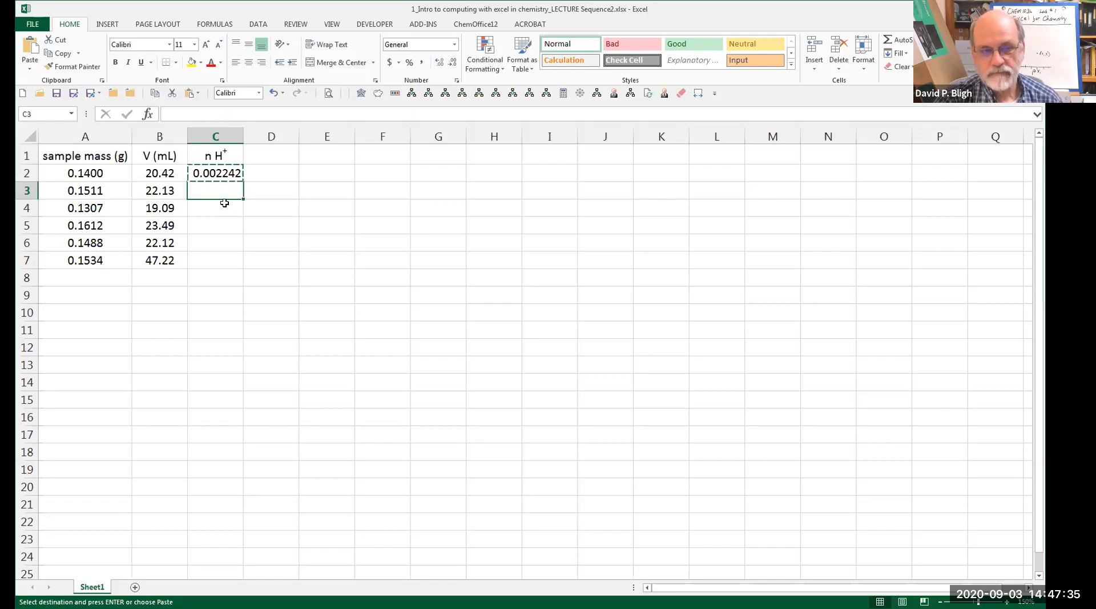
pyautogui.click(276, 169)
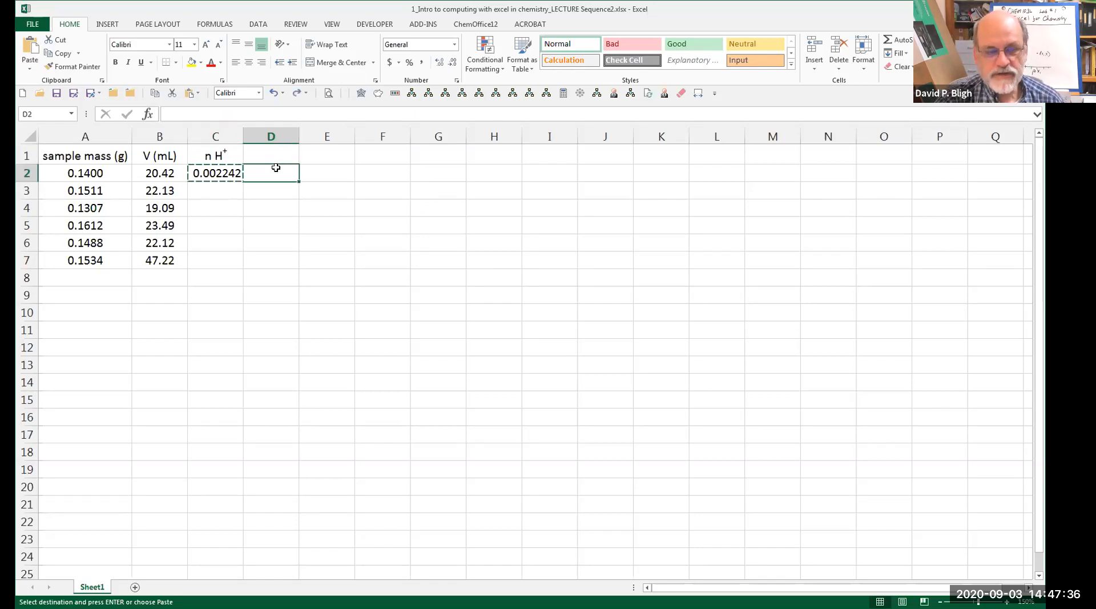
# - Copy the C2 formula into C3 once more and delete the pasted copy
pyautogui.click(220, 174)
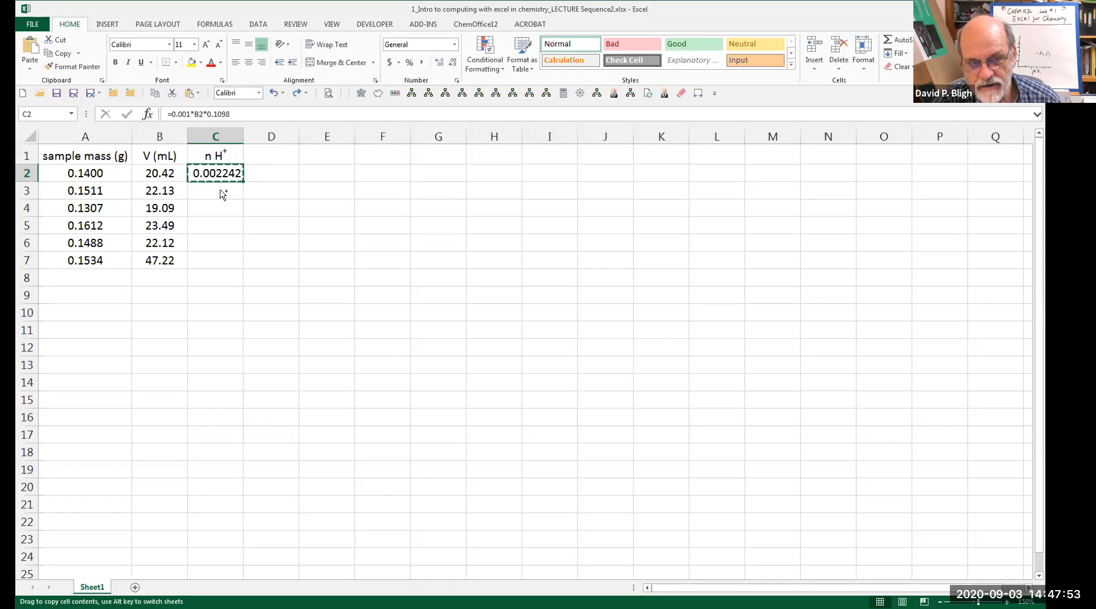
pyautogui.moveTo(223, 195); pyautogui.dragTo(223, 194)
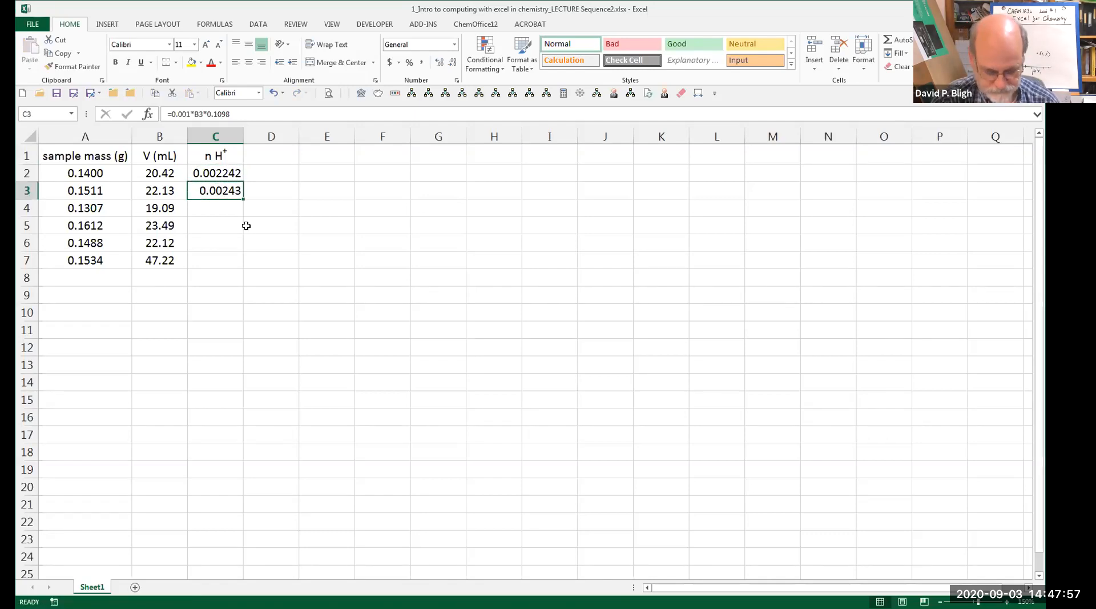
pyautogui.press('Delete')
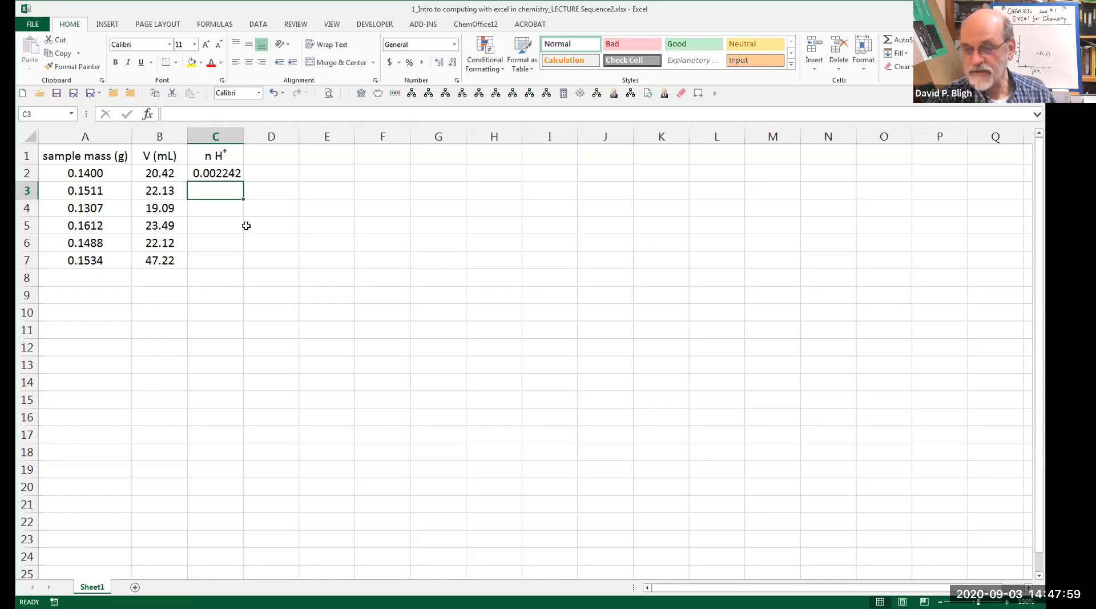
# - Fill the C2 formula down through C7 and check the row references of the copied formulas in C4 to C7
pyautogui.click(222, 170)
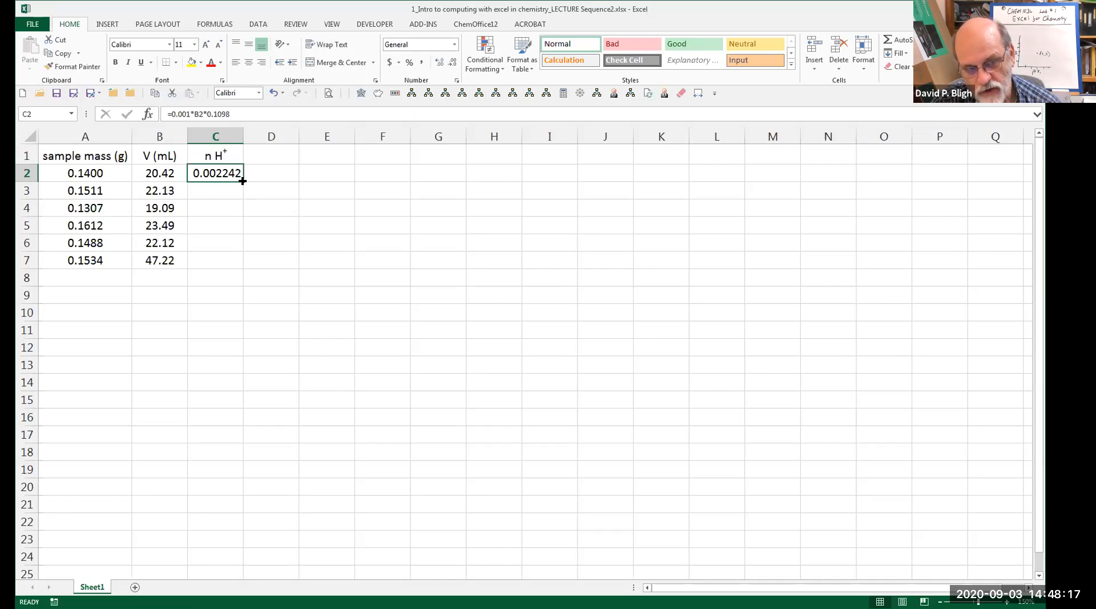
pyautogui.moveTo(242, 180); pyautogui.dragTo(236, 264)
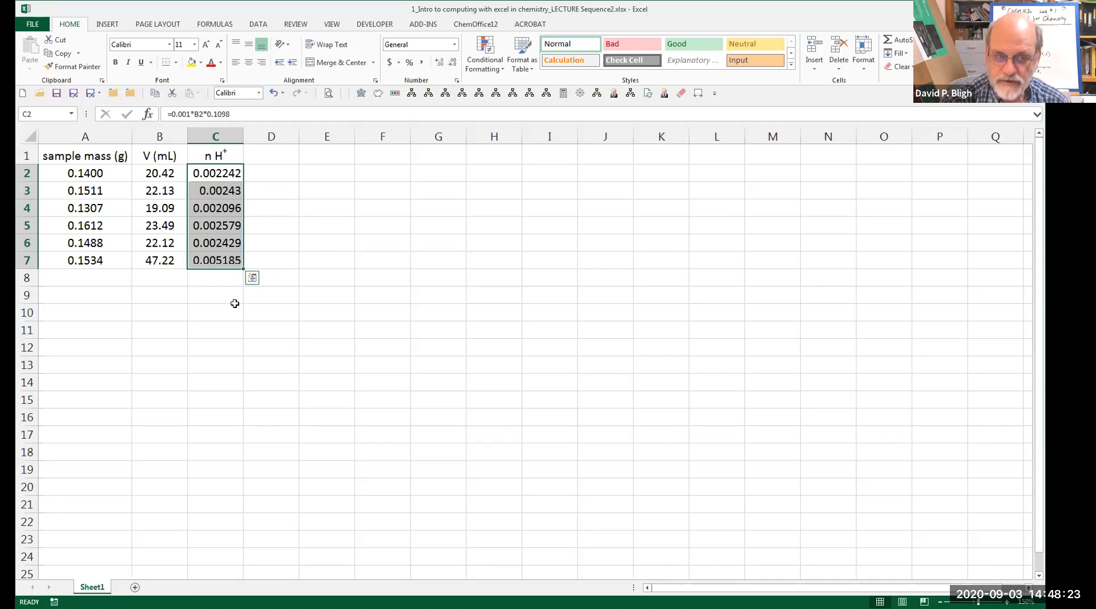
pyautogui.click(229, 209)
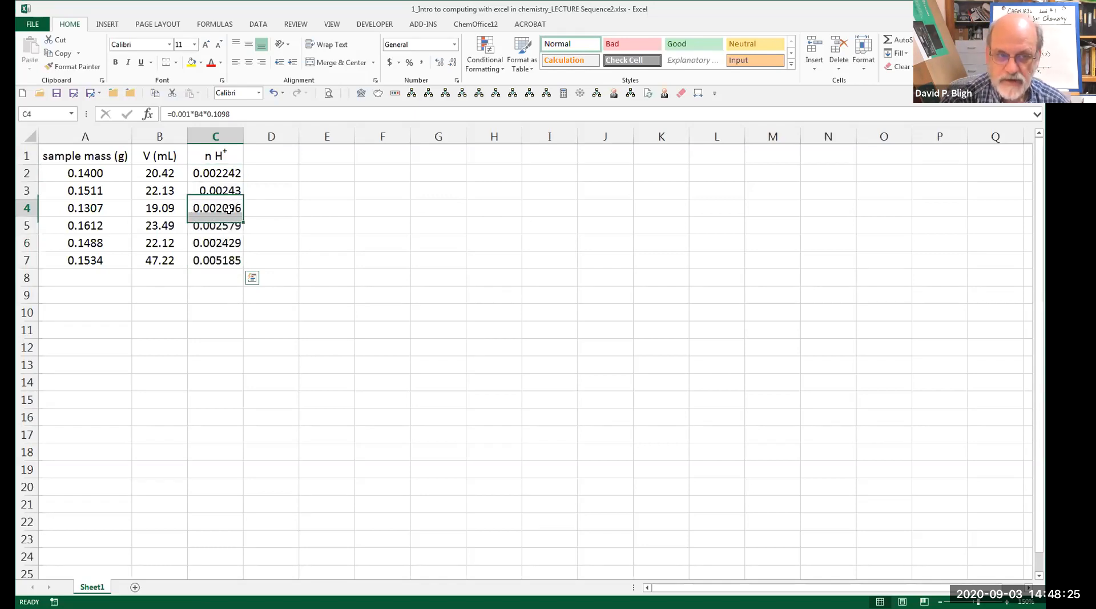
pyautogui.click(229, 226)
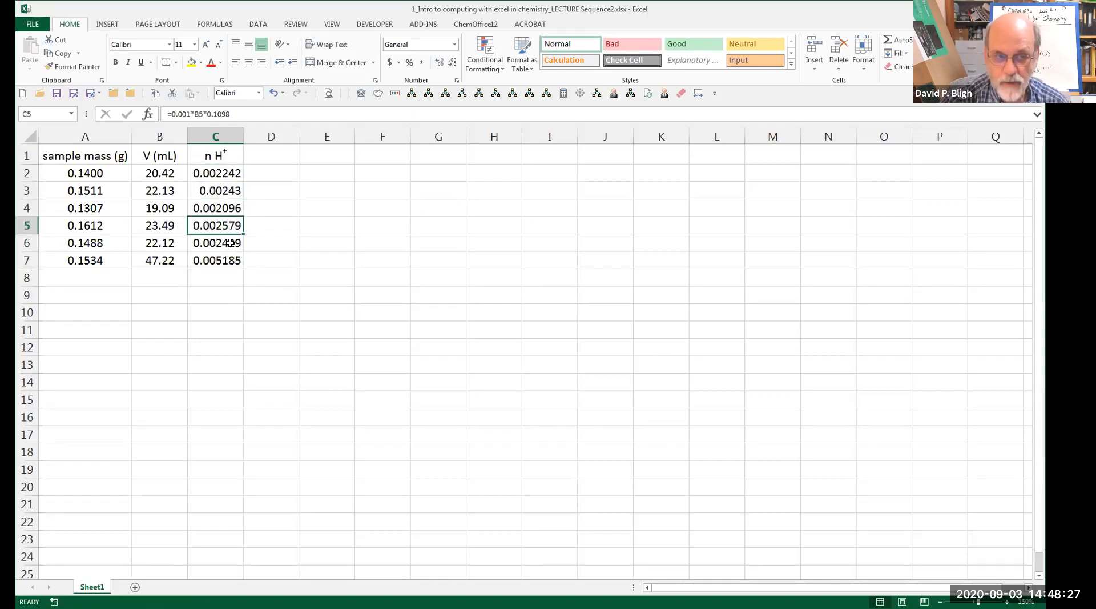
pyautogui.click(230, 244)
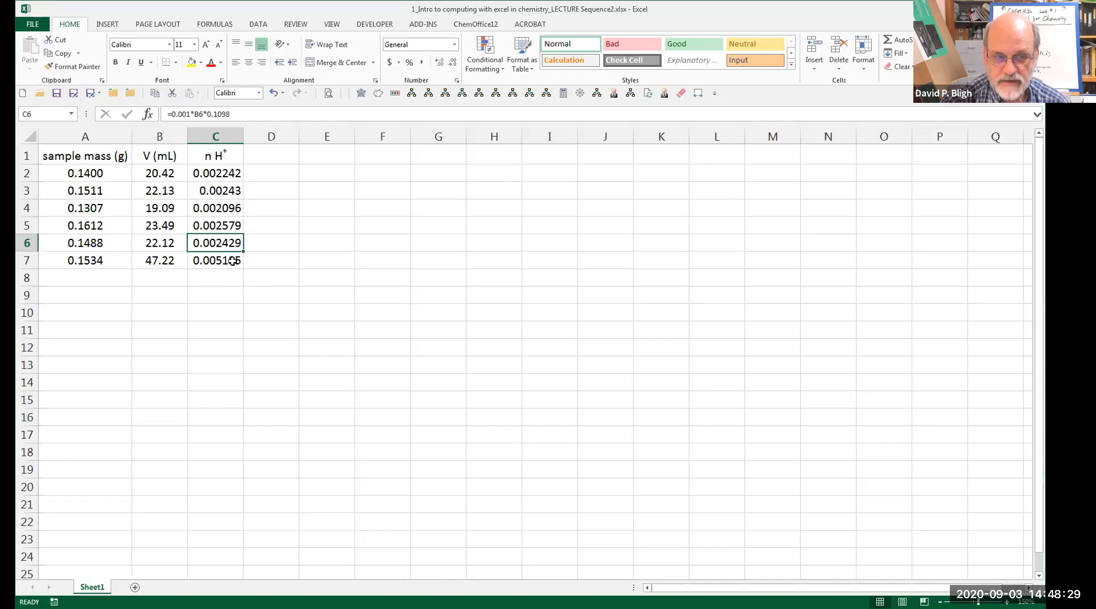
pyautogui.click(232, 261)
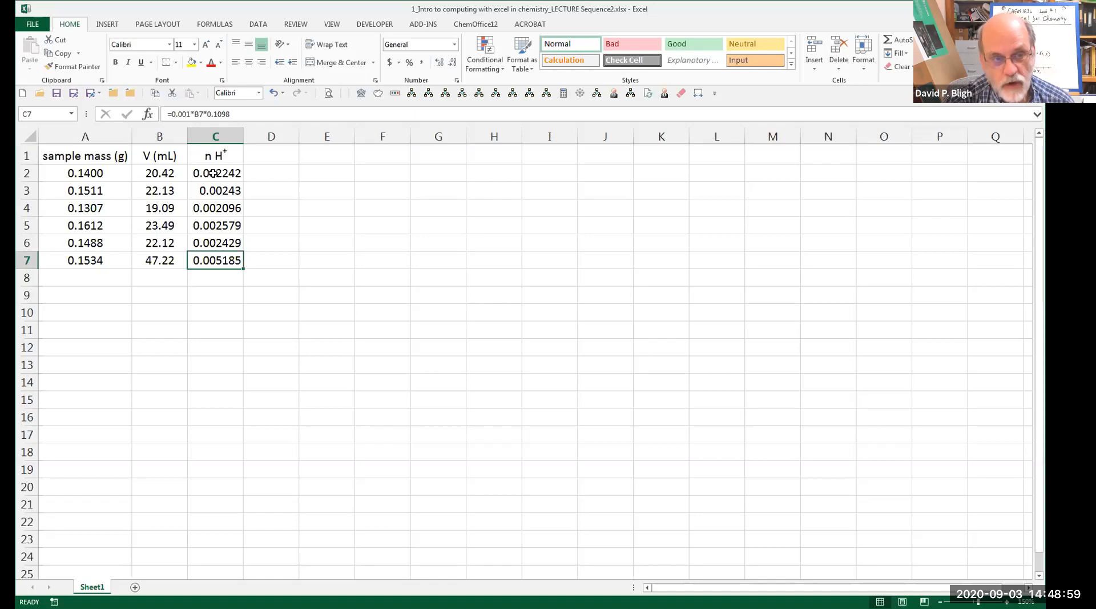
# - Format the moles values in C2:C7 as Number with 6 decimal places and save the workbook
pyautogui.moveTo(213, 173); pyautogui.dragTo(209, 262)
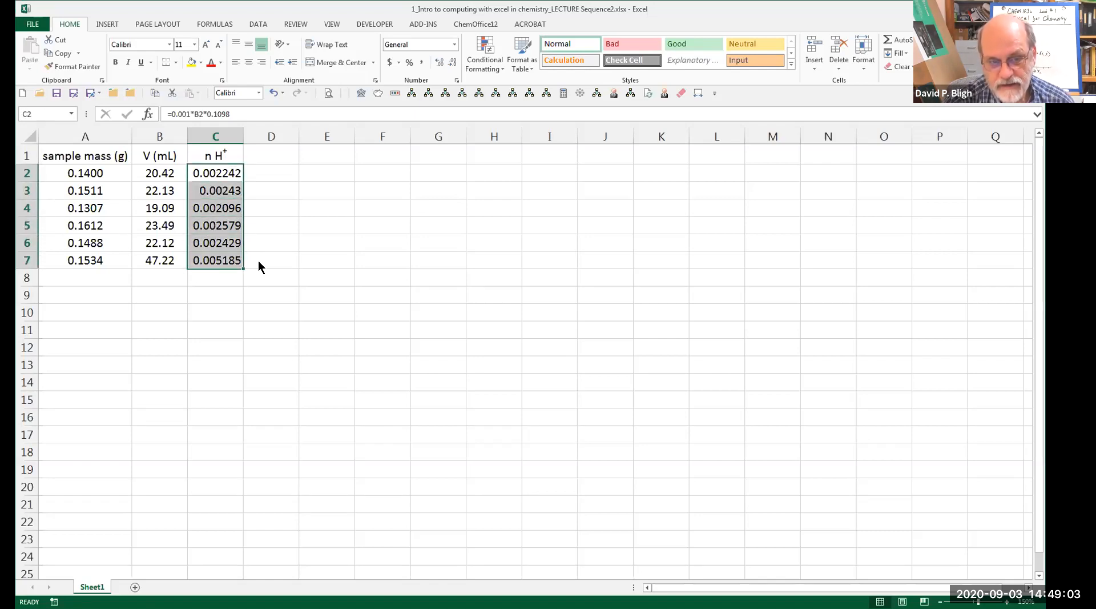
pyautogui.rightClick(218, 229)
pyautogui.click(238, 414)
pyautogui.click(108, 301)
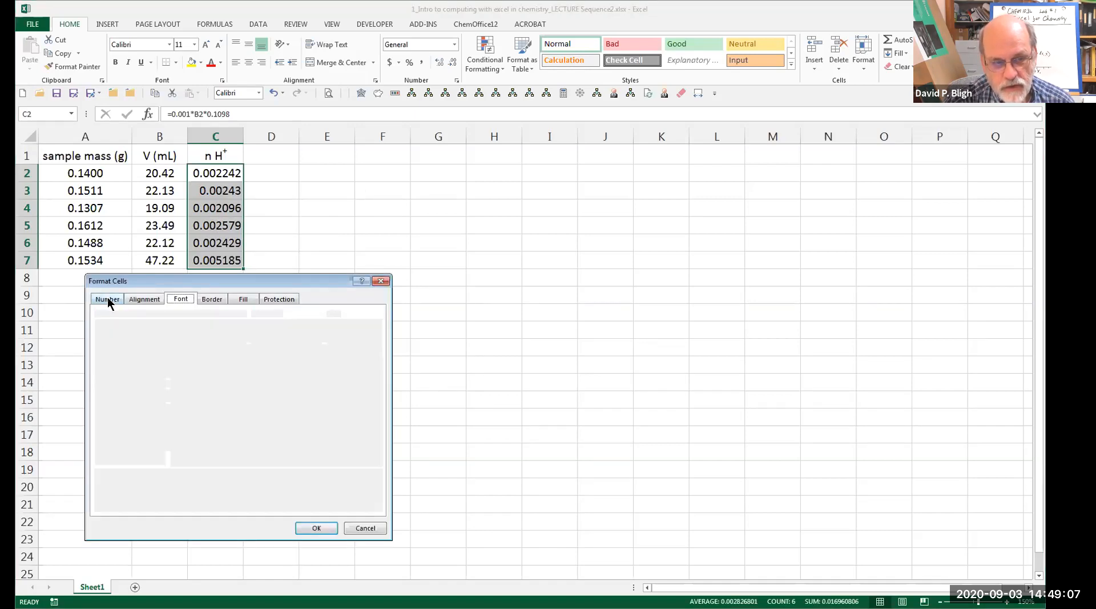
pyautogui.click(112, 332)
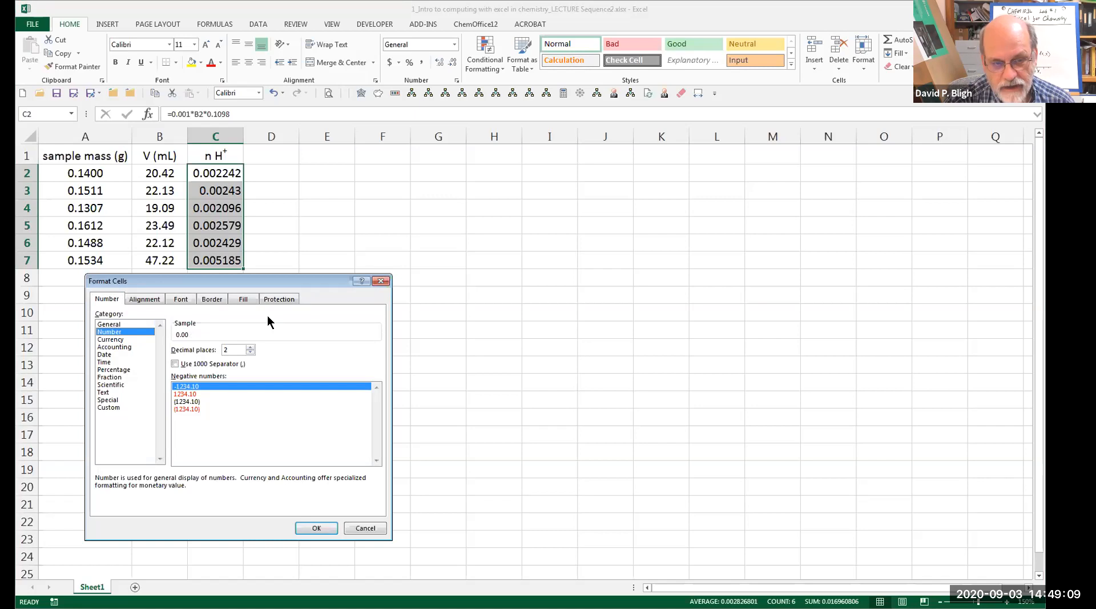
pyautogui.click(250, 347)
pyautogui.click(250, 347)
pyautogui.click(249, 346)
pyautogui.click(249, 346)
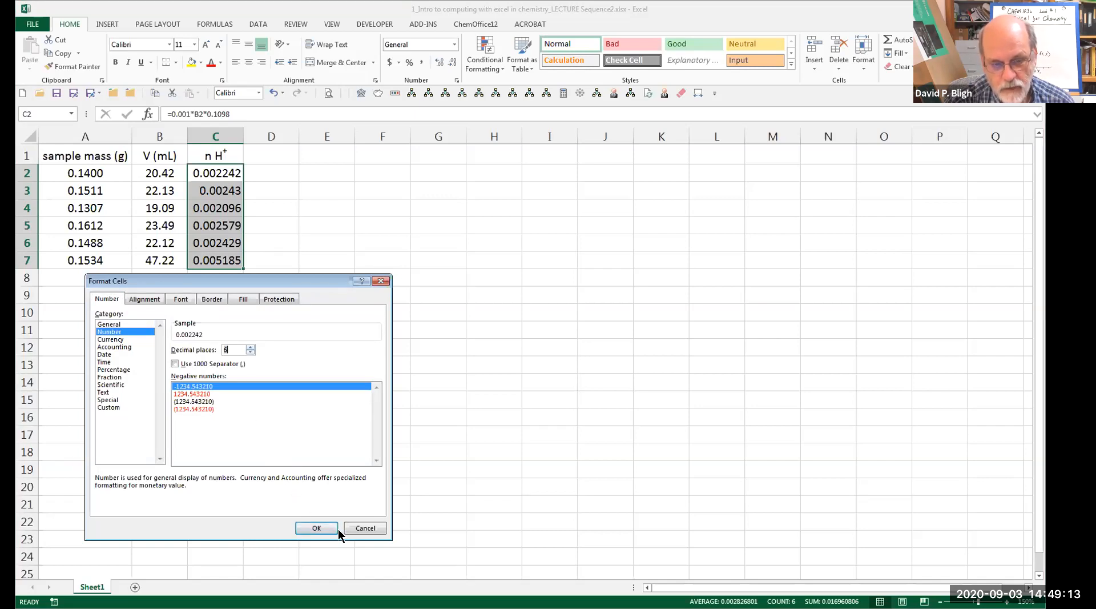
pyautogui.click(323, 525)
pyautogui.click(340, 399)
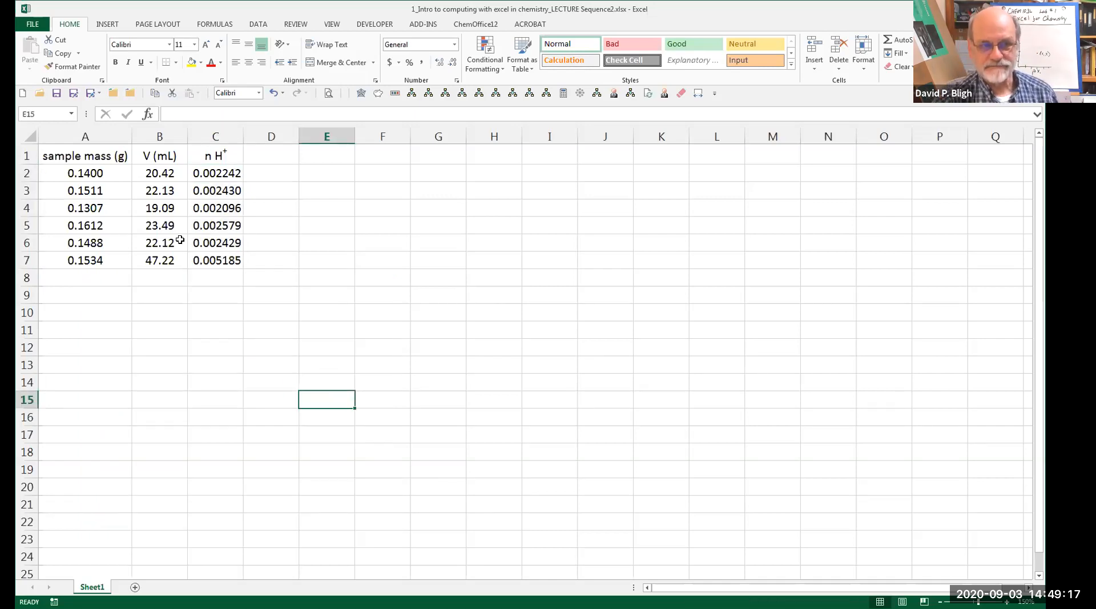
pyautogui.click(56, 93)
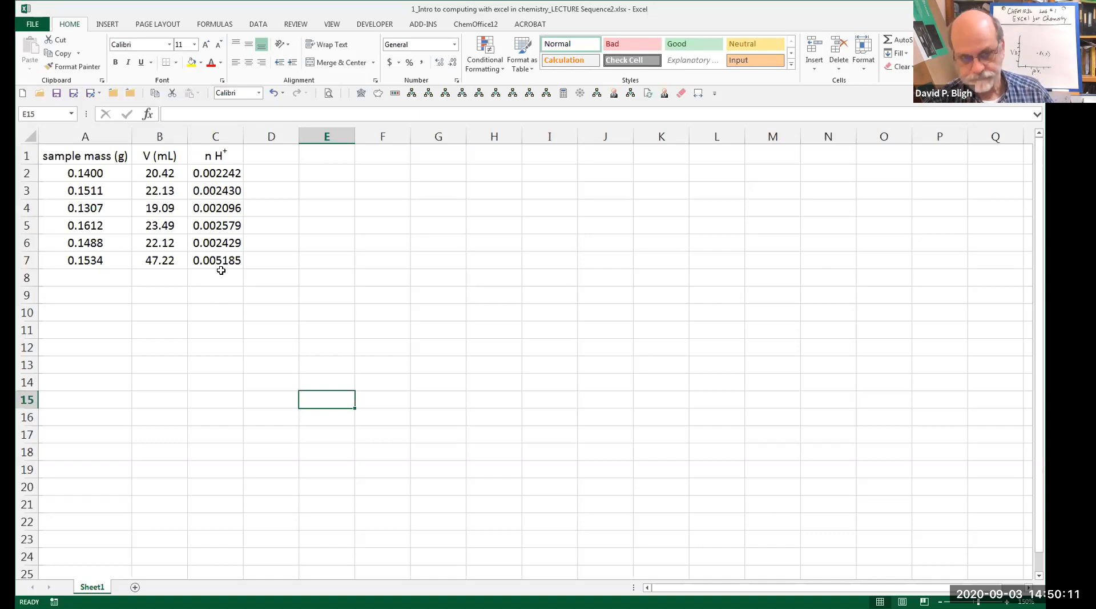
# - Enter the column header "n CO32-" in cell D1
pyautogui.click(273, 157)
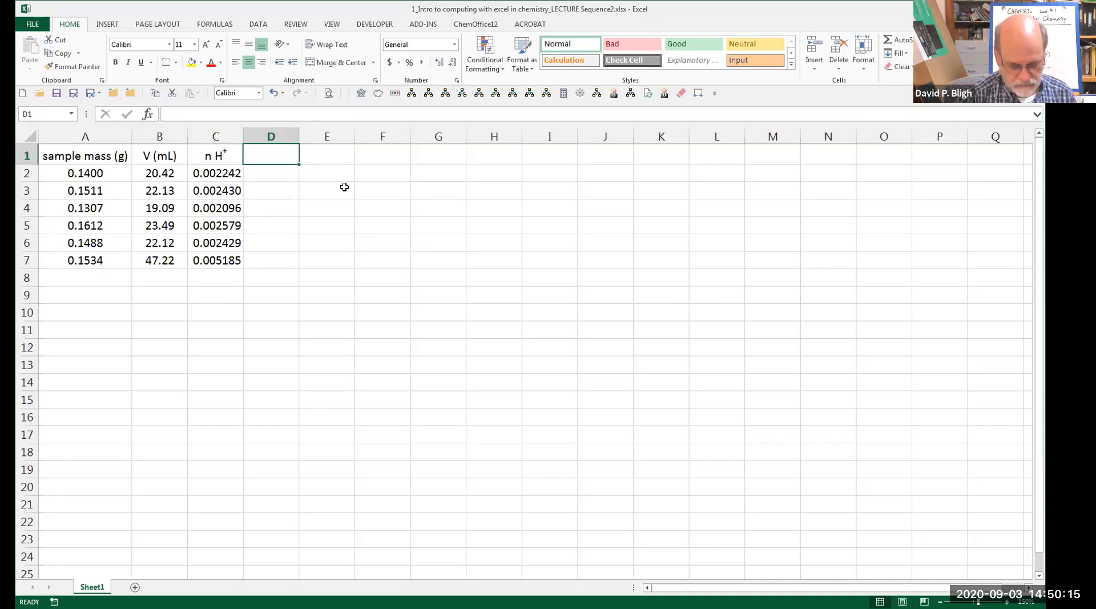
pyautogui.write('n')
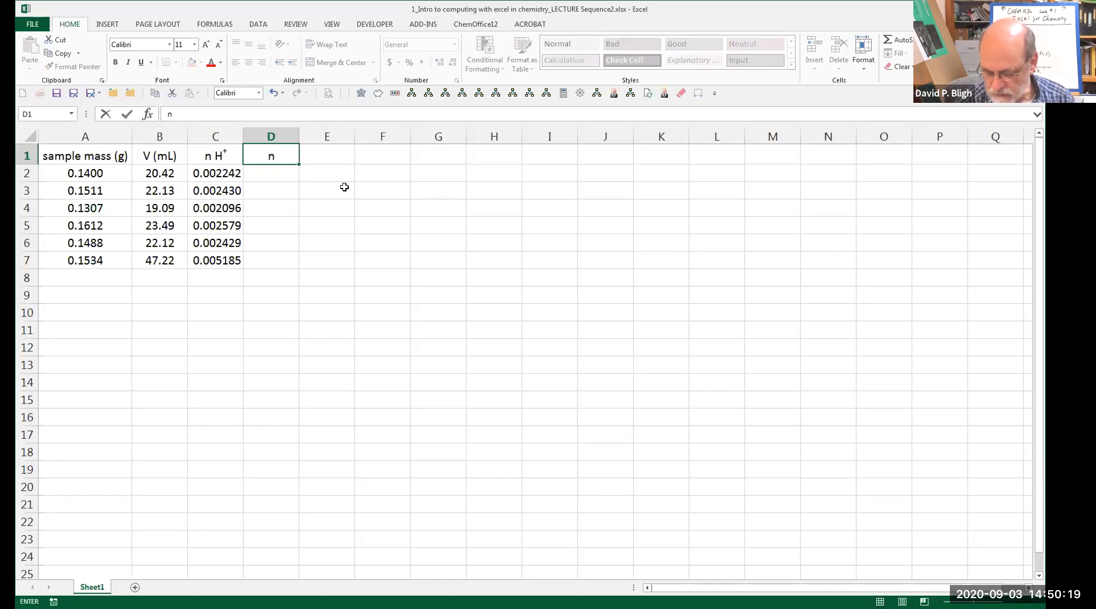
pyautogui.write(' CO3')
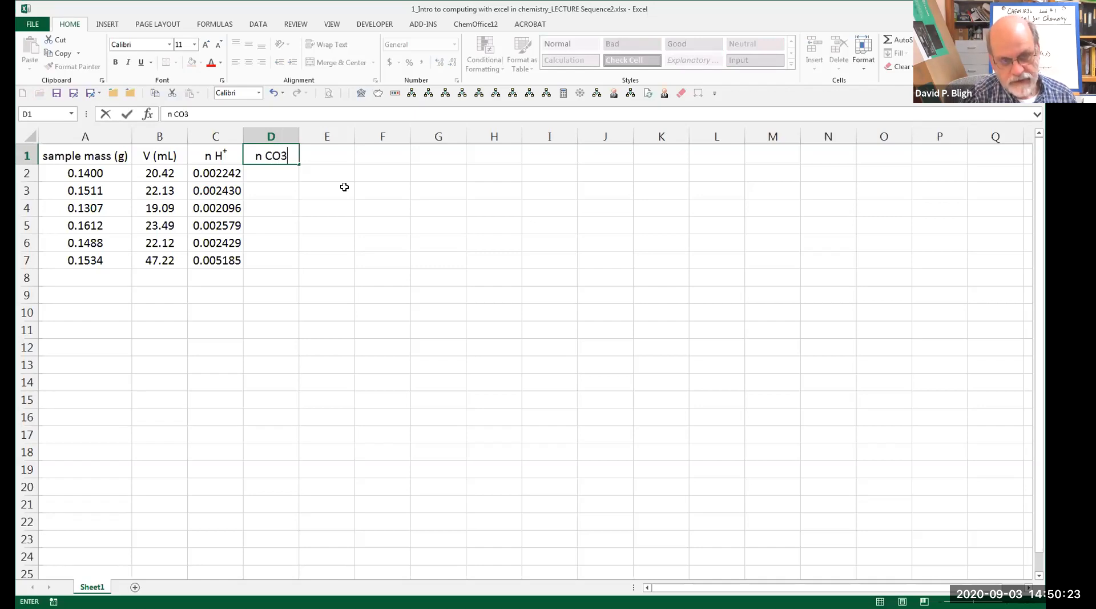
pyautogui.write('2-')
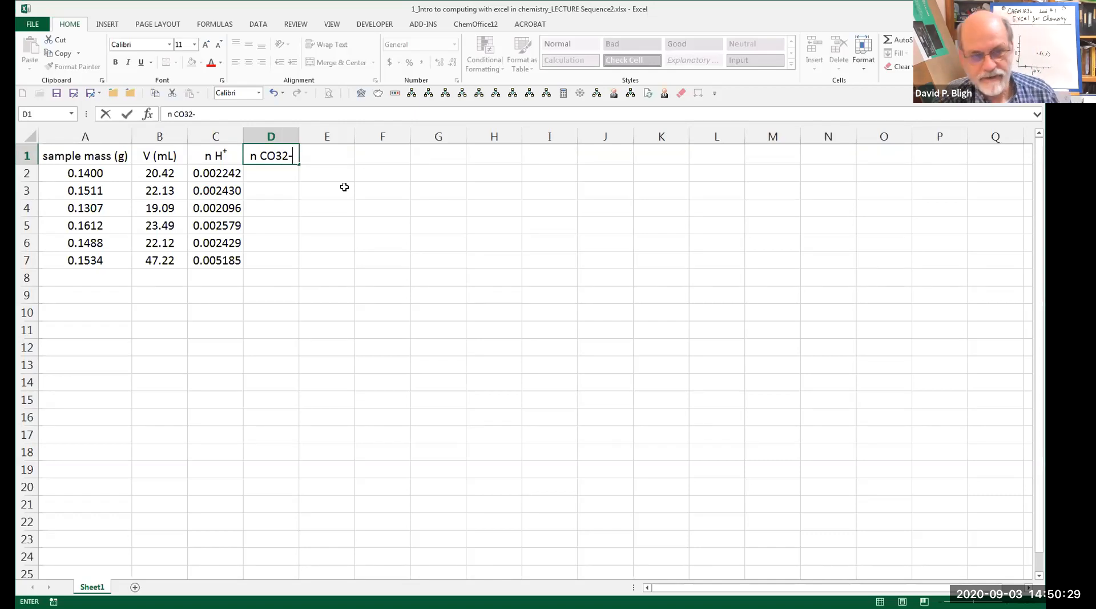
pyautogui.click(345, 187)
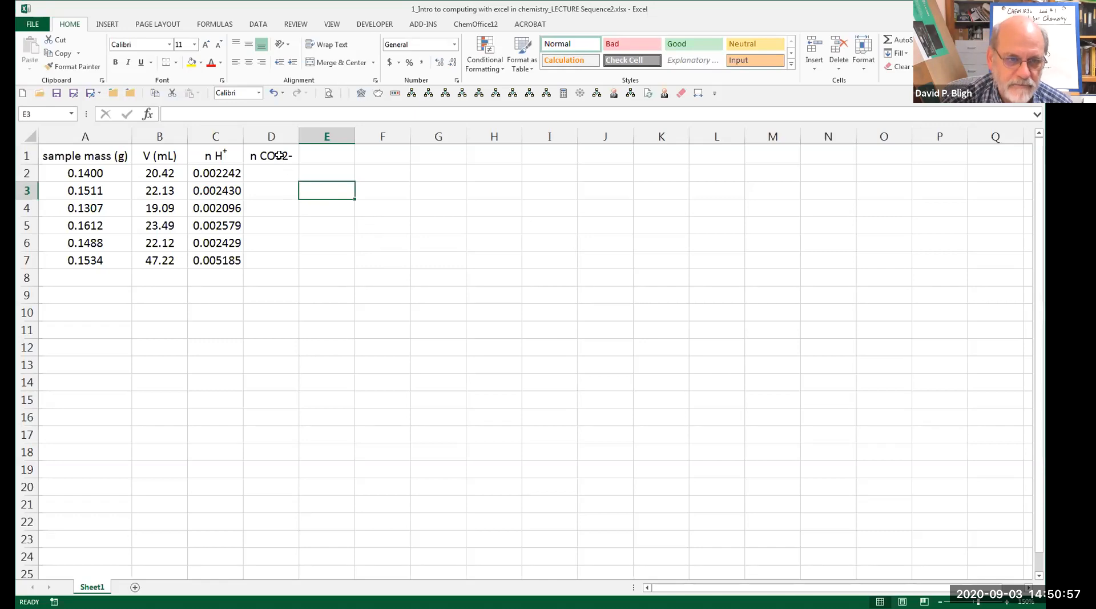
# - Format the 3 in the D1 carbonate header as subscript
pyautogui.click(279, 155)
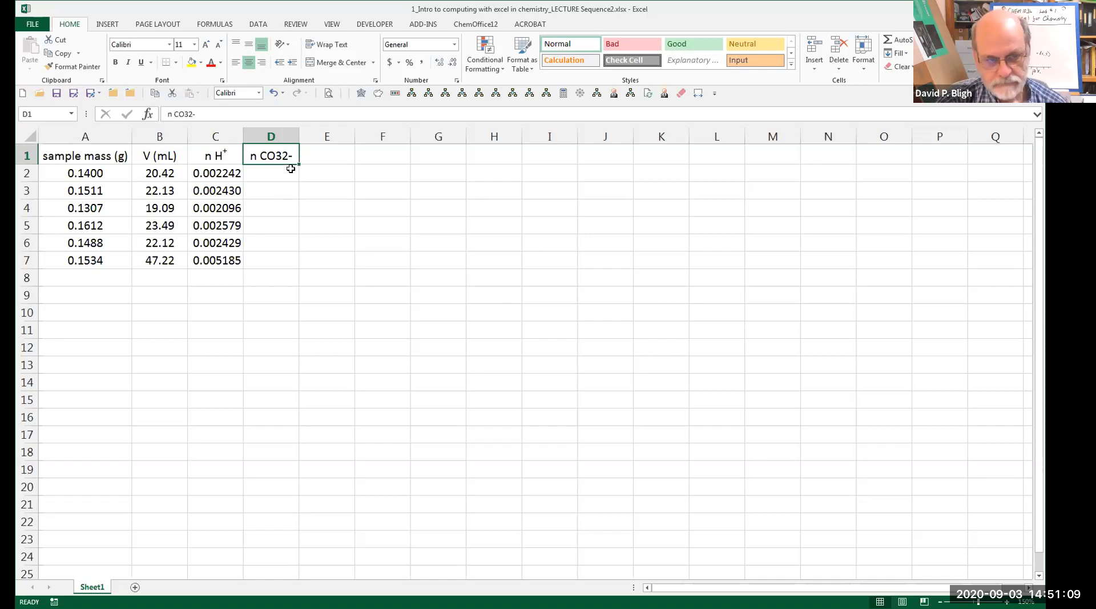
pyautogui.click(184, 114)
pyautogui.moveTo(183, 114); pyautogui.dragTo(188, 115)
pyautogui.click(222, 80)
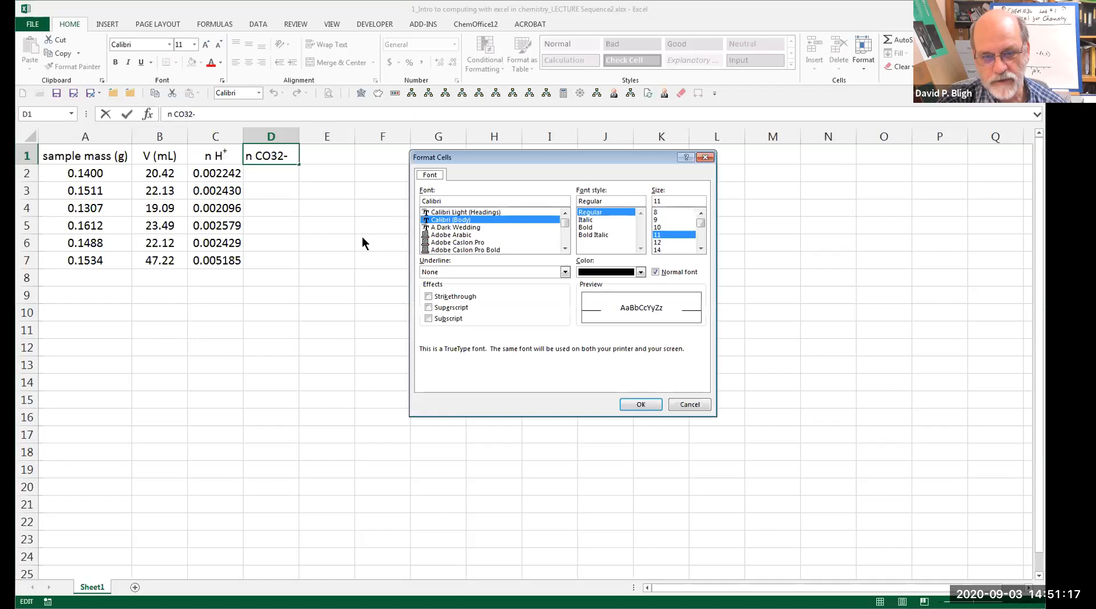
pyautogui.click(428, 318)
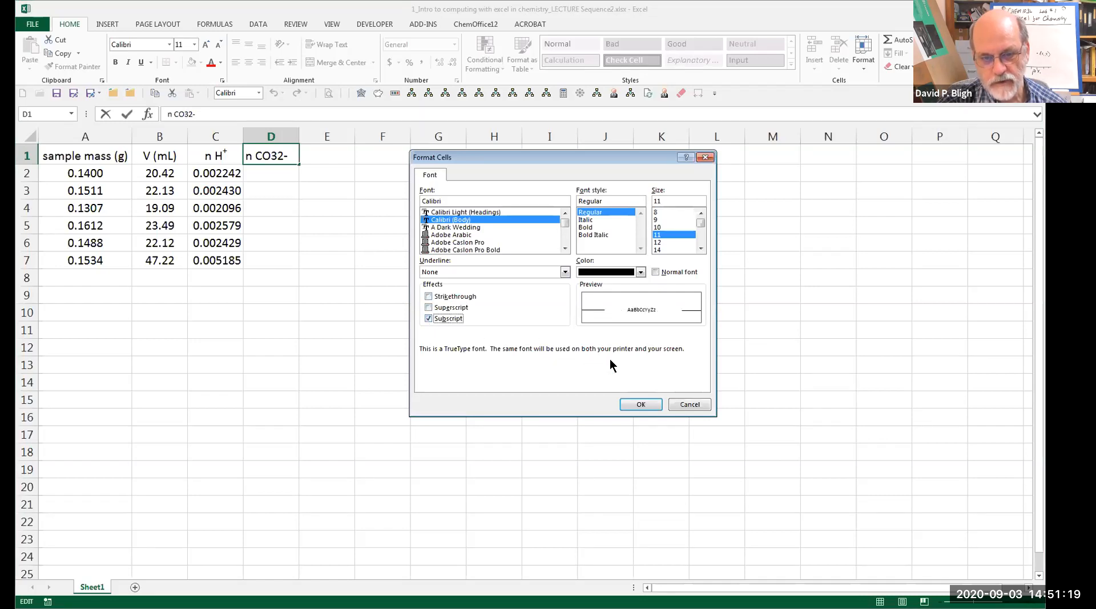
pyautogui.click(641, 403)
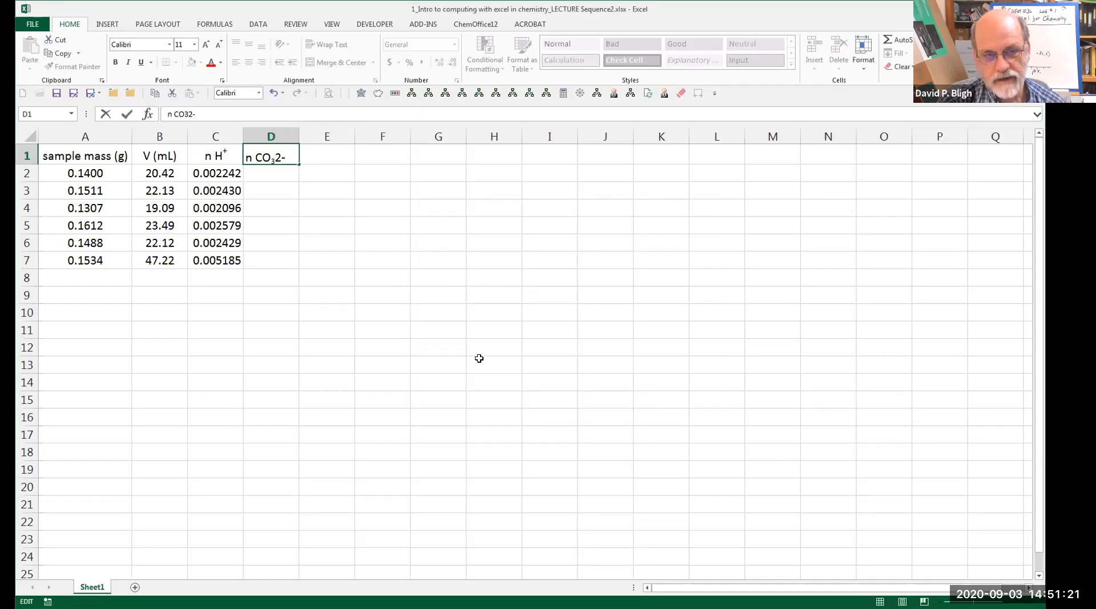
# - Format the 2- charge in the D1 carbonate header as superscript and save the workbook
pyautogui.moveTo(187, 114); pyautogui.dragTo(195, 113)
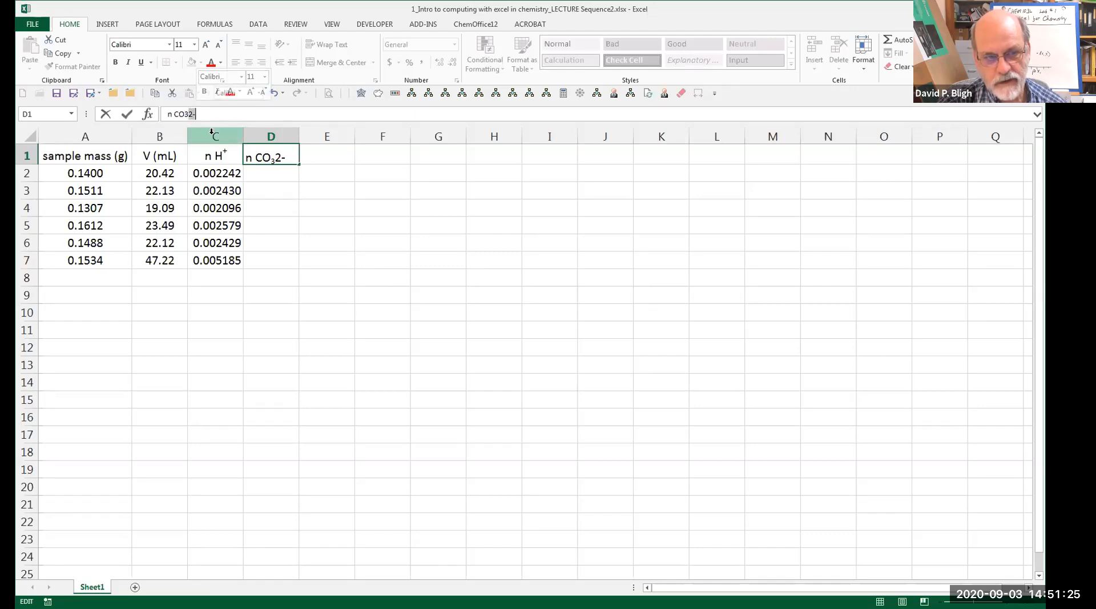
pyautogui.click(223, 81)
pyautogui.click(429, 306)
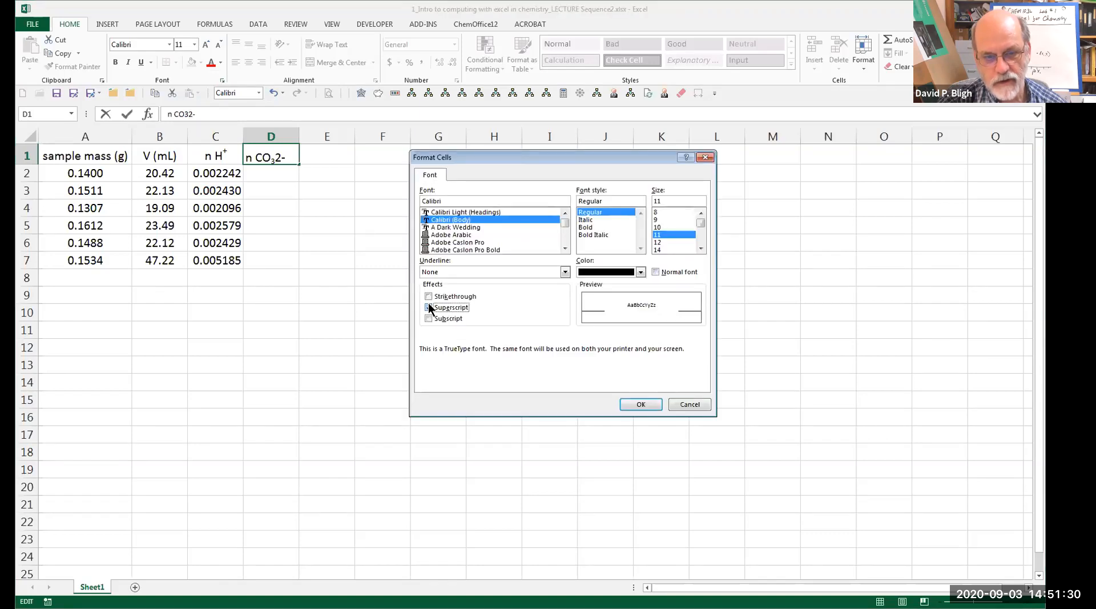
pyautogui.click(640, 404)
pyautogui.click(616, 336)
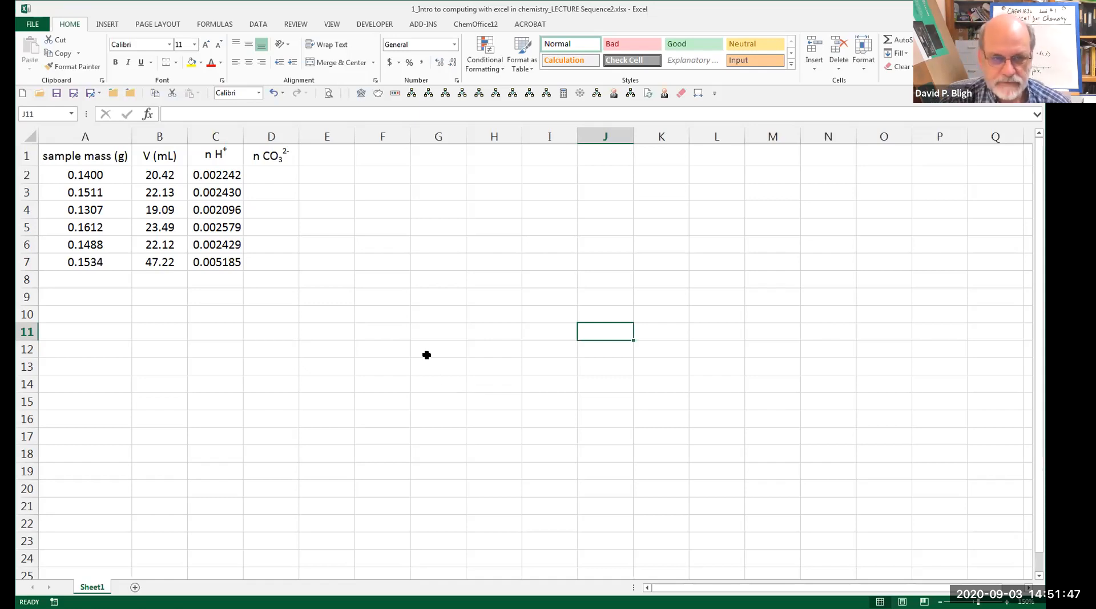
pyautogui.click(56, 93)
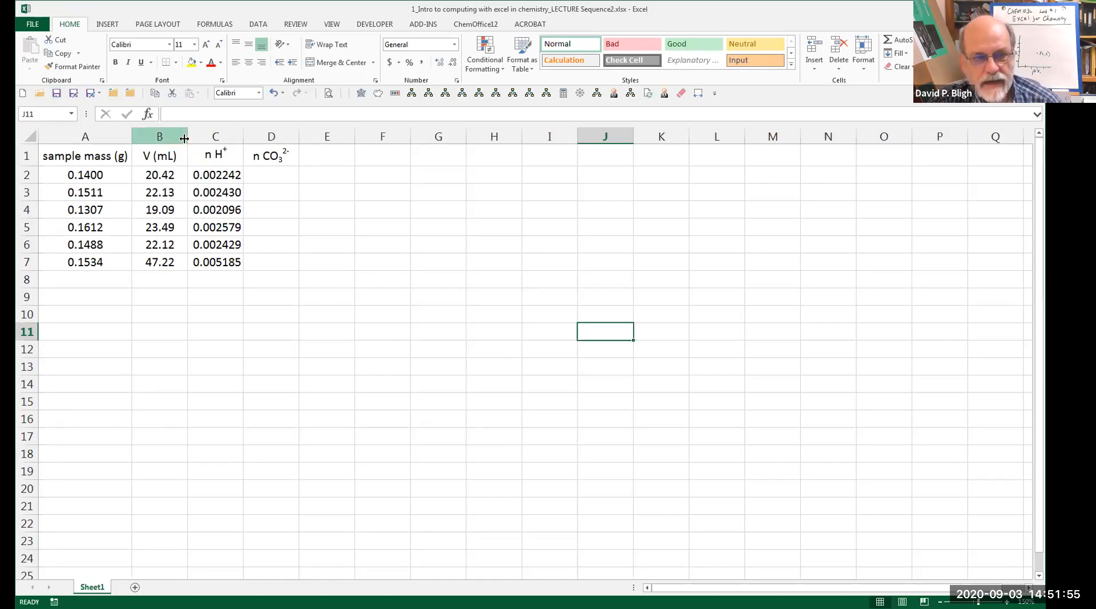
# - Enter the formula =C2/2 in cell D2 to compute the first sample's moles of carbonate
pyautogui.click(282, 176)
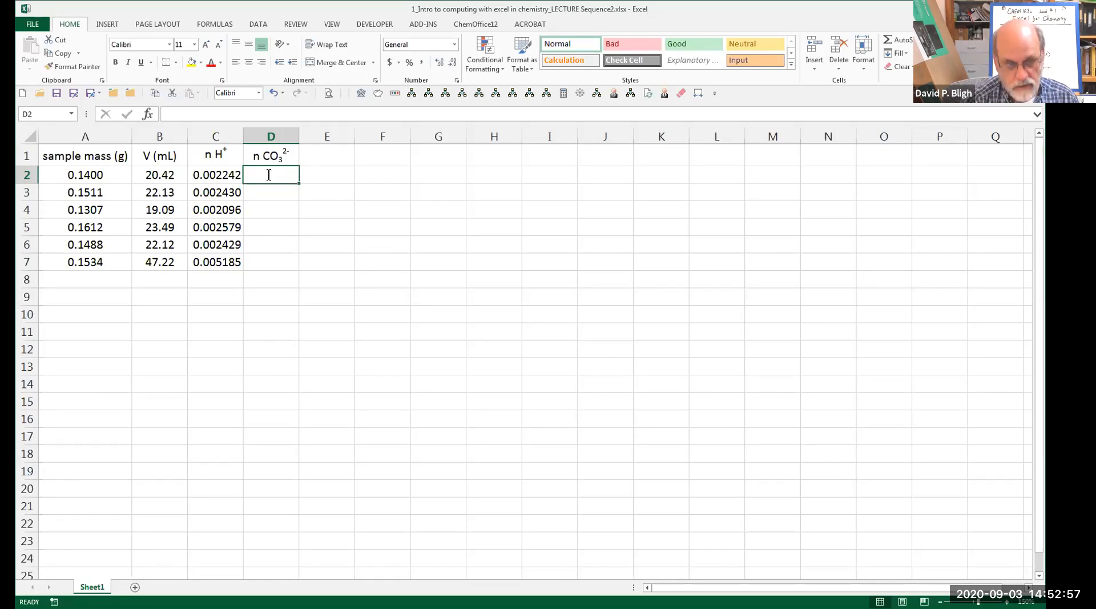
pyautogui.write('=')
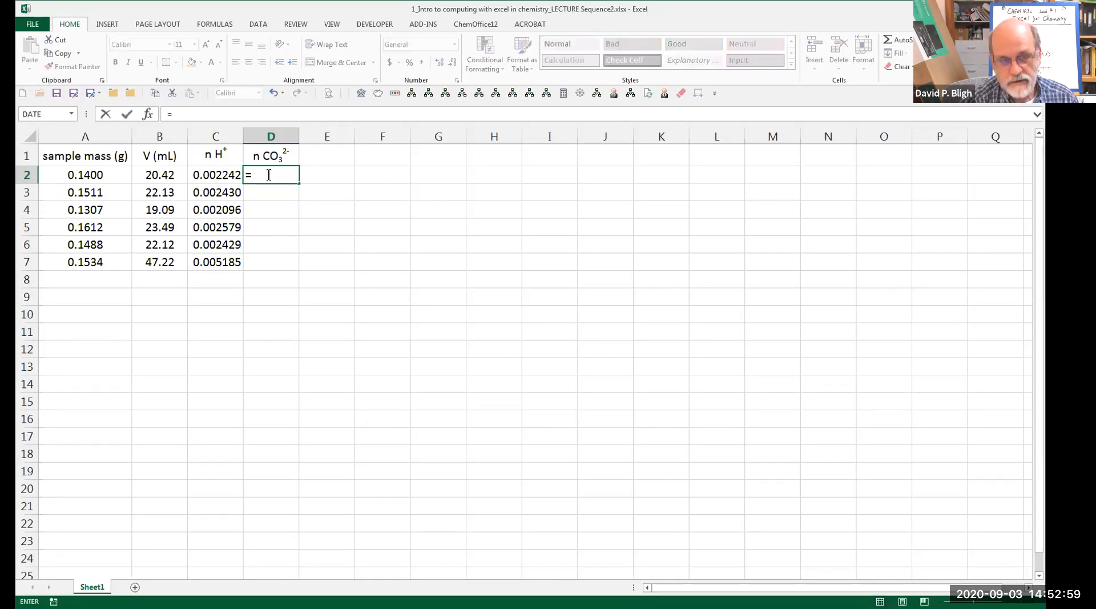
pyautogui.click(223, 174)
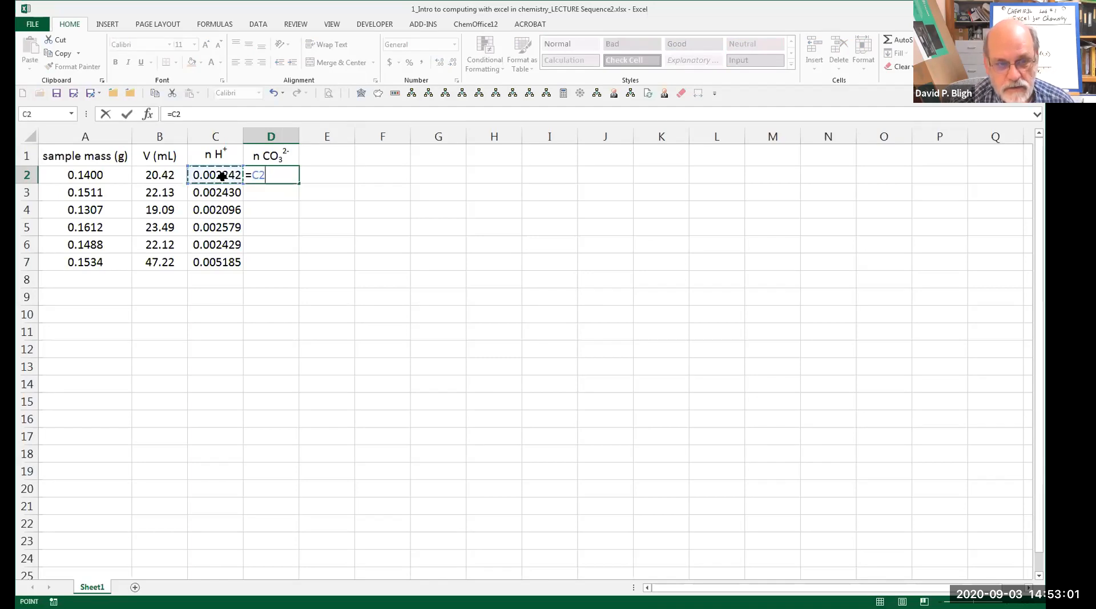
pyautogui.write('/2')
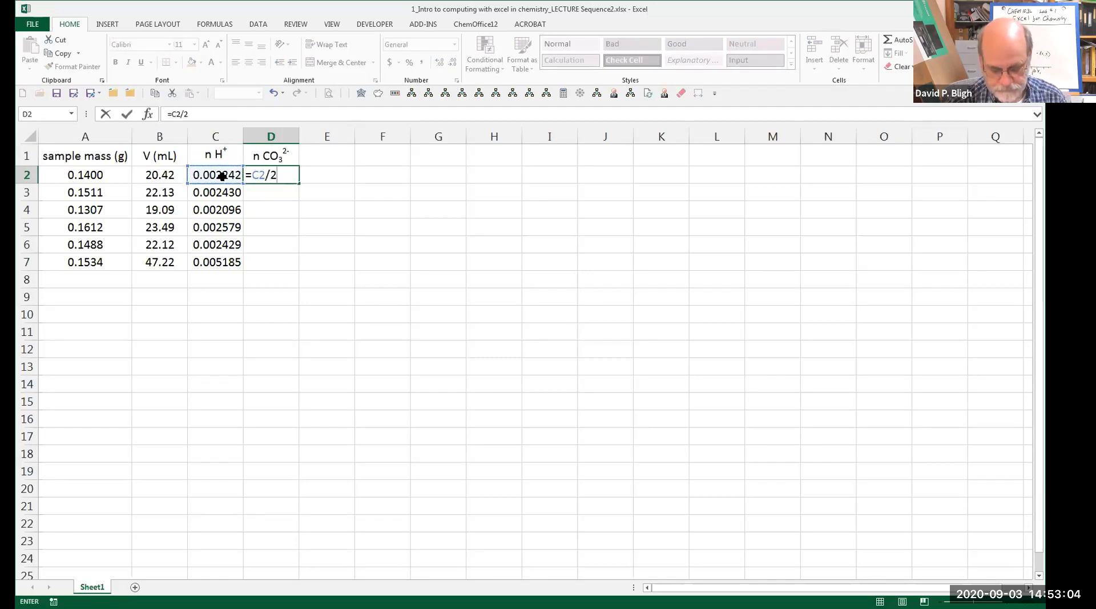
pyautogui.press('Return')
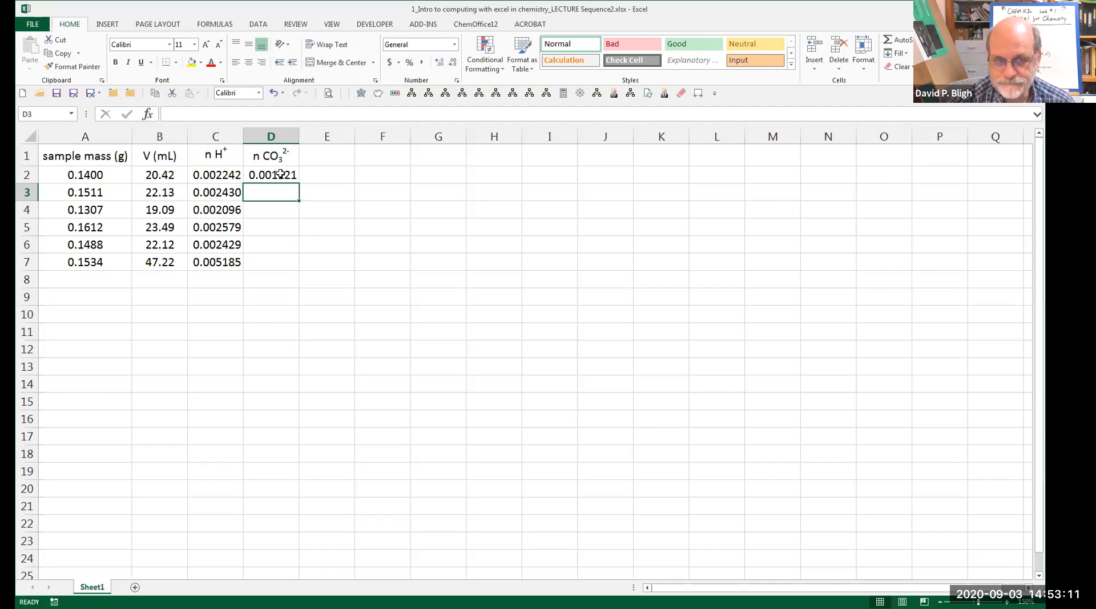
# - Copy the D2 carbonate formula down through cell D7
pyautogui.click(281, 174)
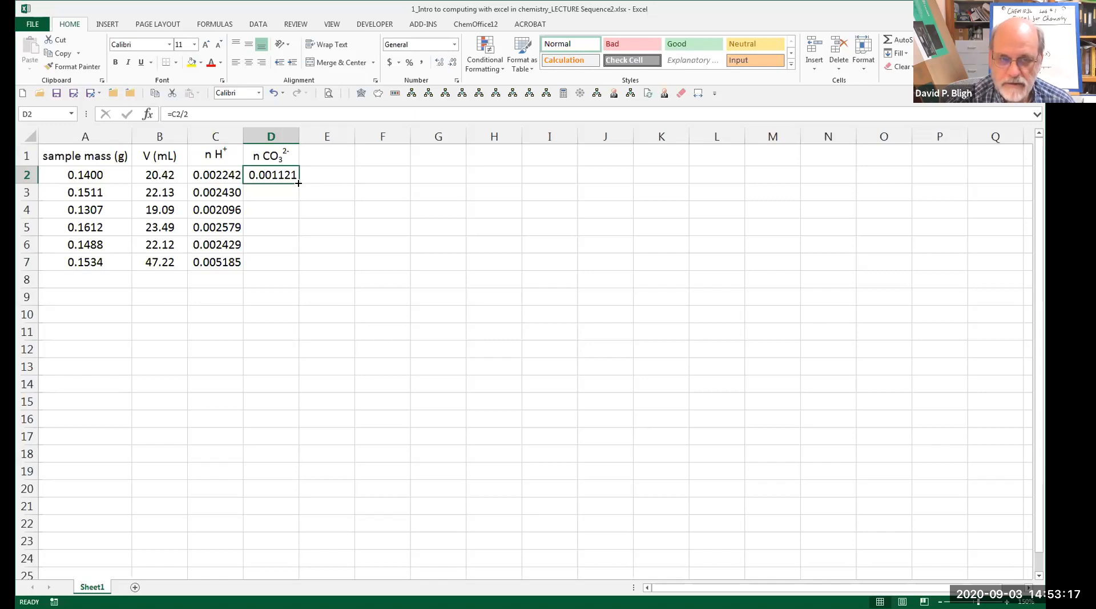
pyautogui.moveTo(298, 183); pyautogui.dragTo(297, 266)
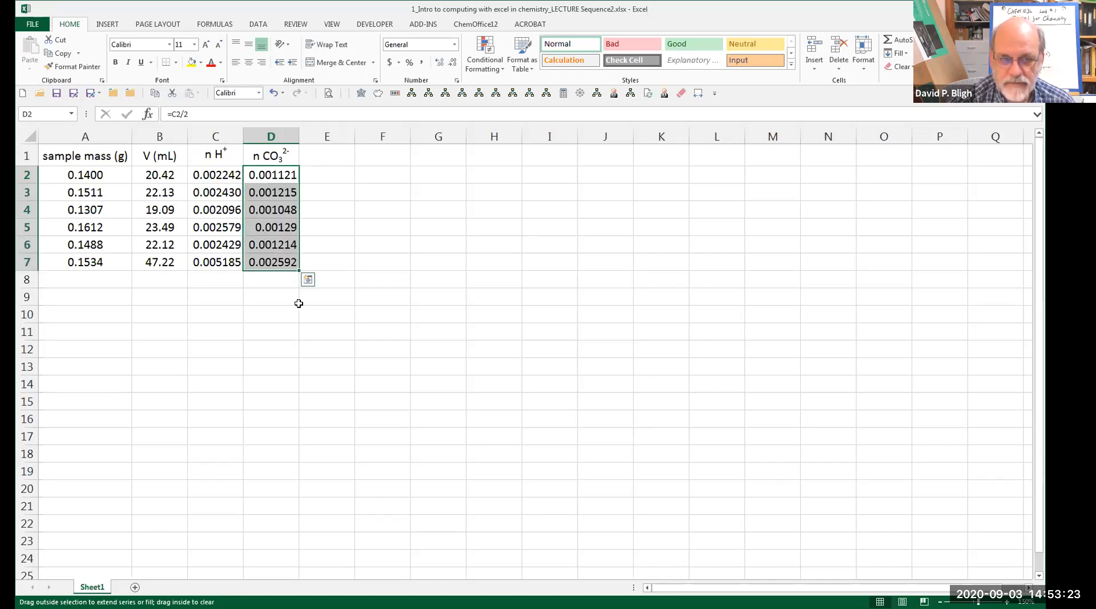
pyautogui.click(287, 306)
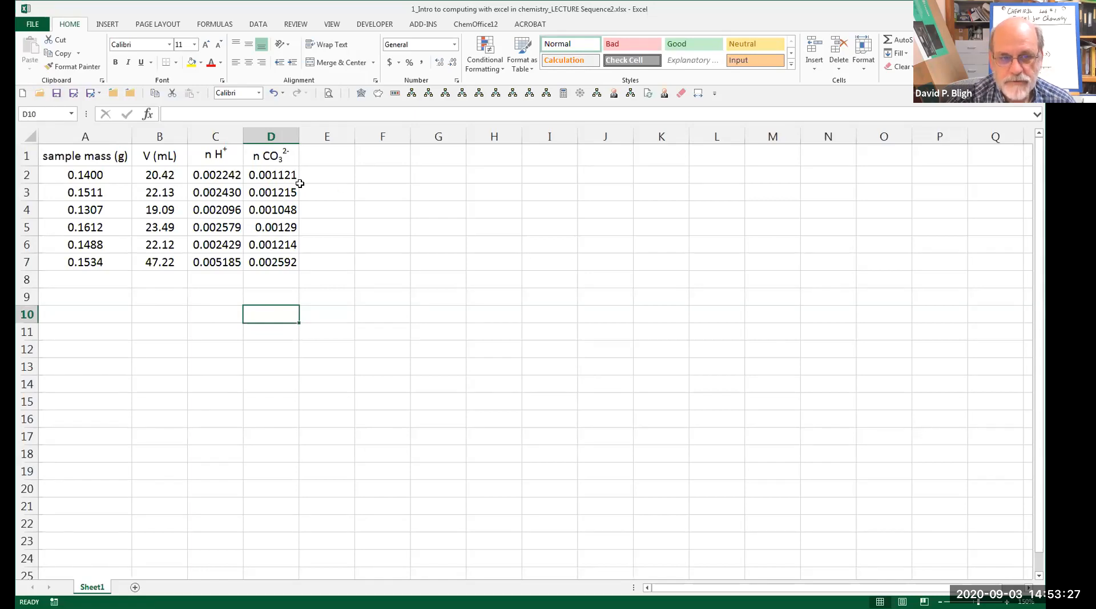
# - Format the carbonate moles in D2:D7 as Number with 6 decimal places and save the workbook
pyautogui.moveTo(277, 175); pyautogui.dragTo(276, 262)
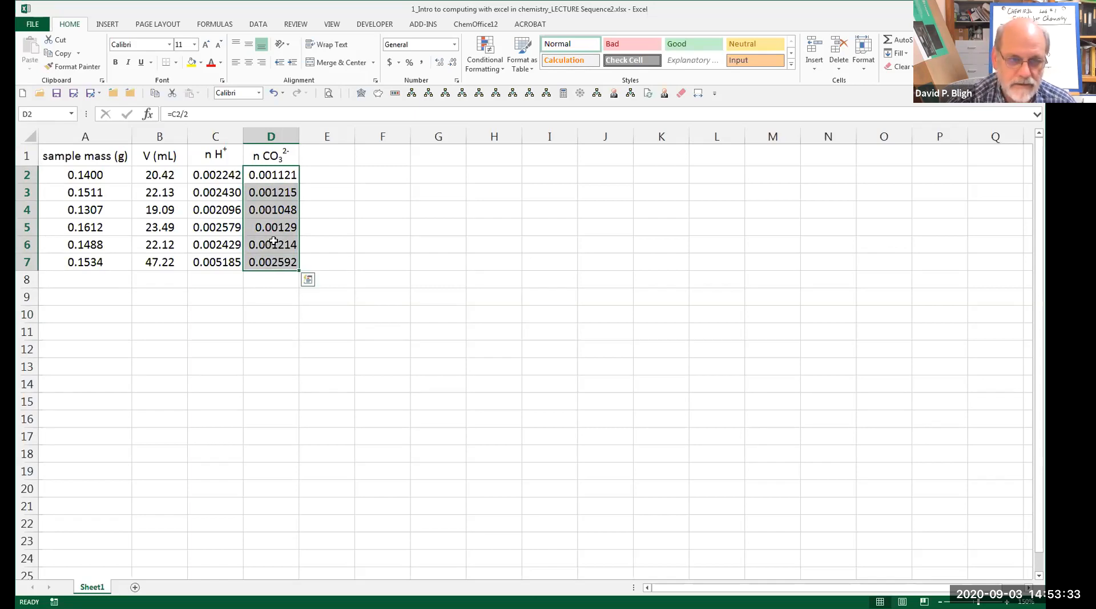
pyautogui.rightClick(274, 241)
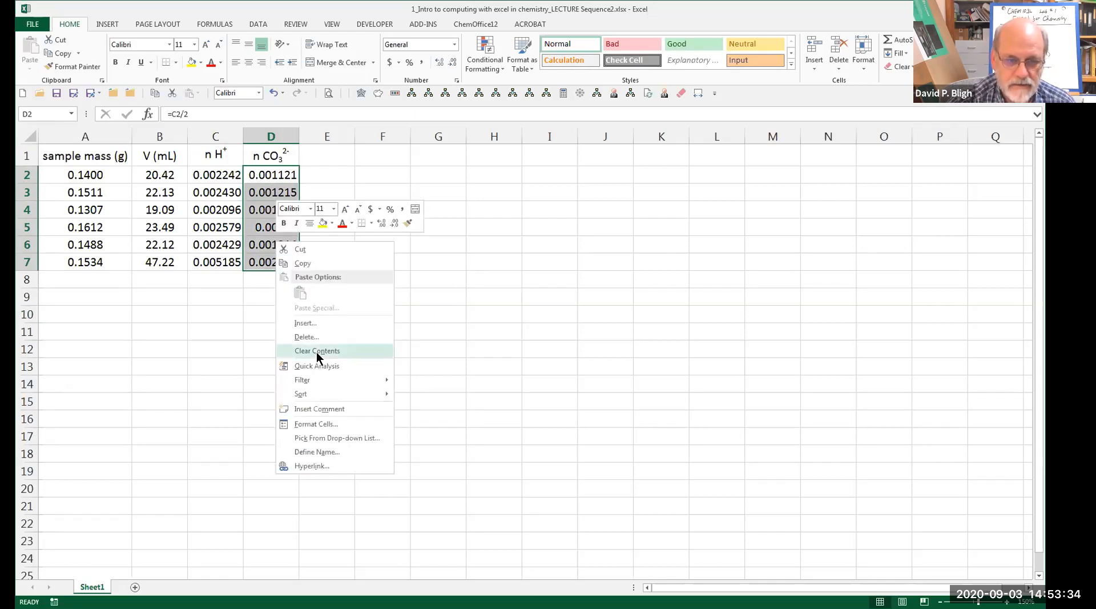
pyautogui.click(319, 424)
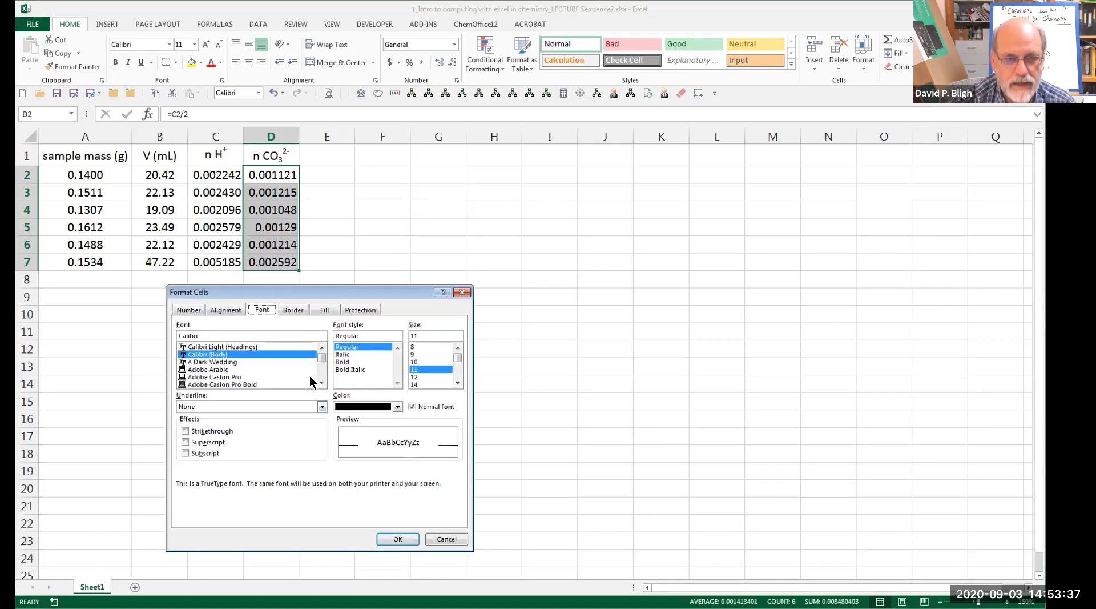
pyautogui.click(200, 313)
pyautogui.click(199, 343)
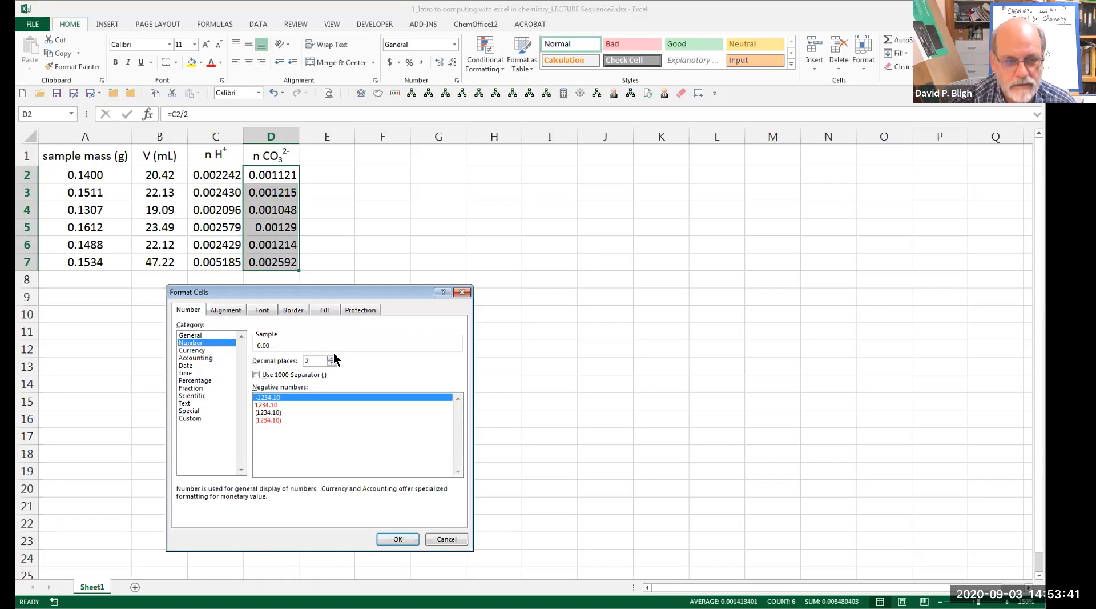
pyautogui.click(331, 357)
pyautogui.click(331, 358)
pyautogui.click(331, 357)
pyautogui.click(331, 358)
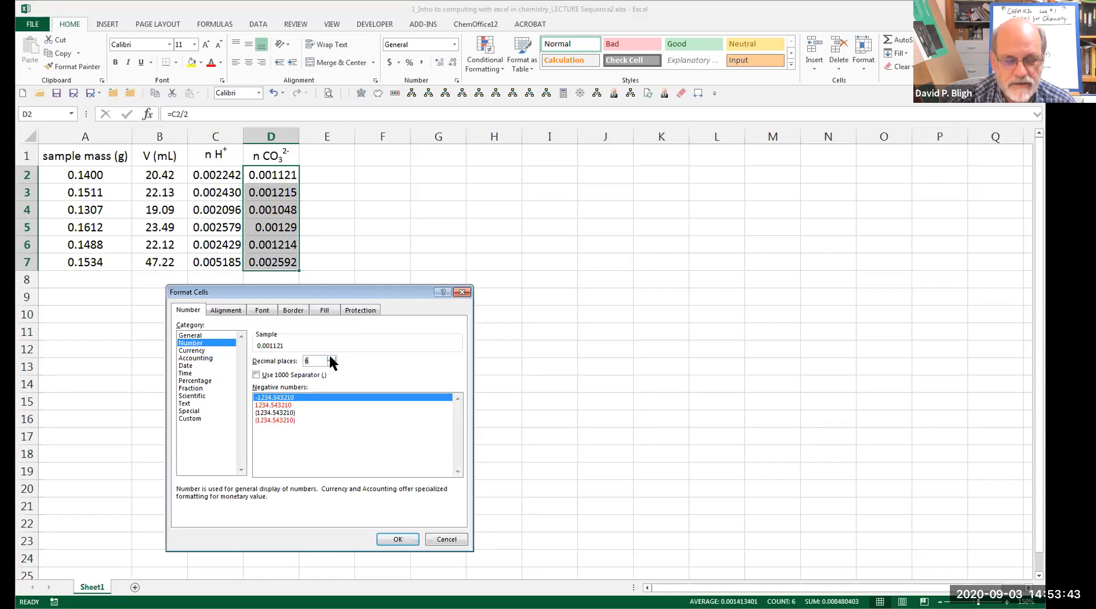
pyautogui.click(398, 539)
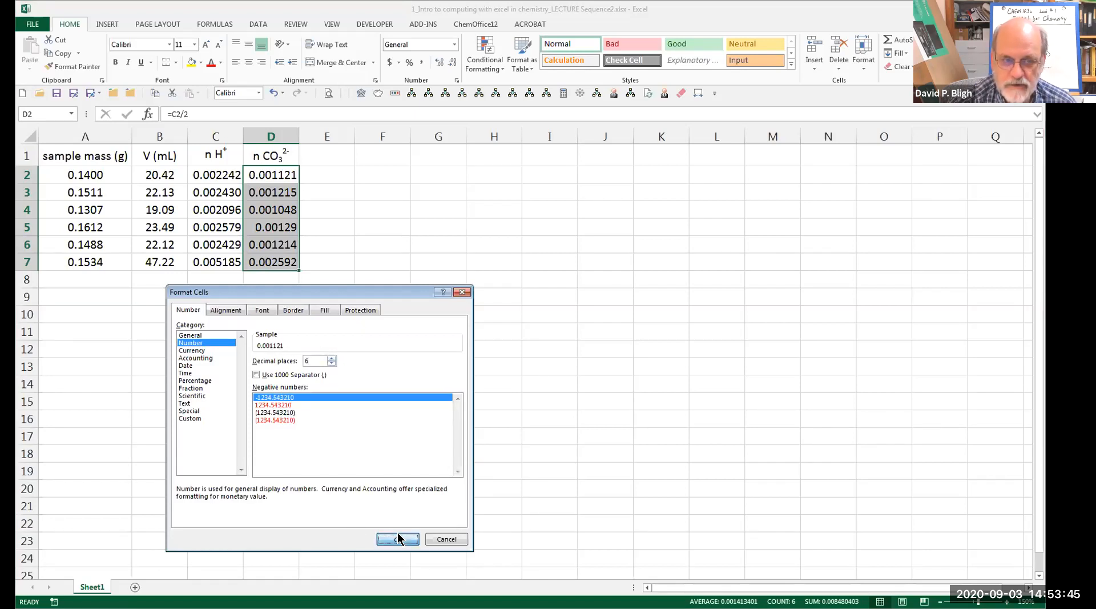
pyautogui.click(320, 242)
pyautogui.click(57, 92)
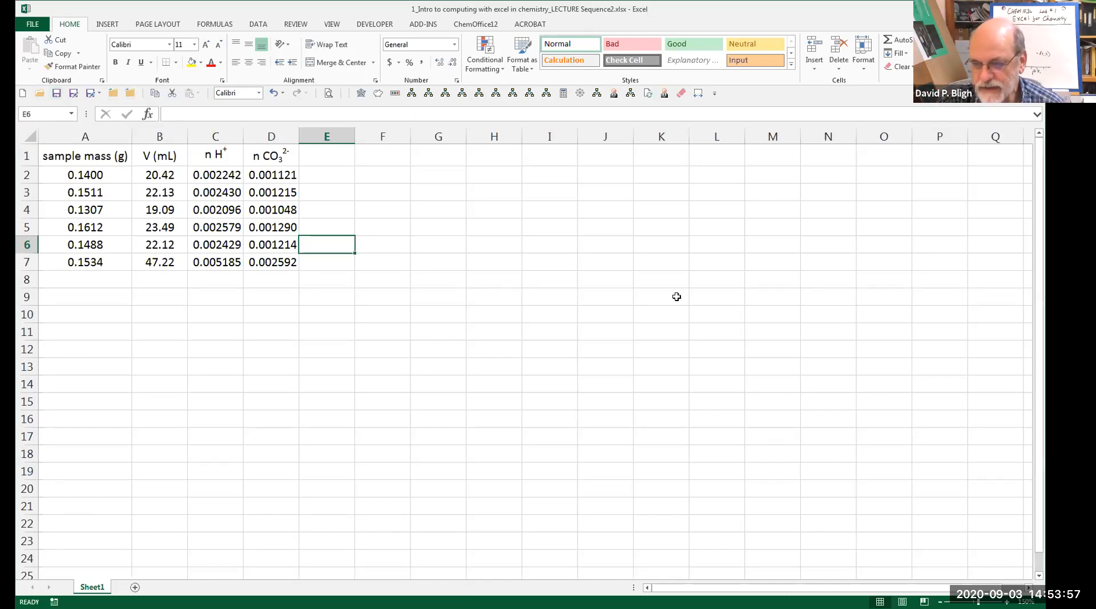
pyautogui.scroll(-2, 926, 460)
pyautogui.scroll(2, 927, 461)
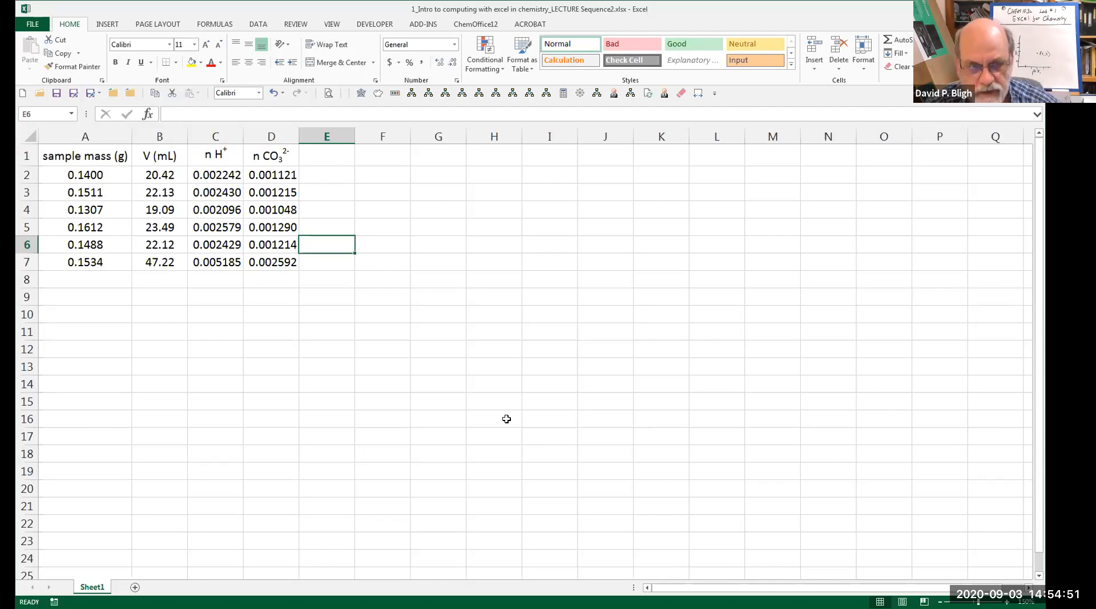
# - Enter the column header "mass Na2CO3 (g)" in cell E1 and autofit column E to the header's width
pyautogui.click(332, 156)
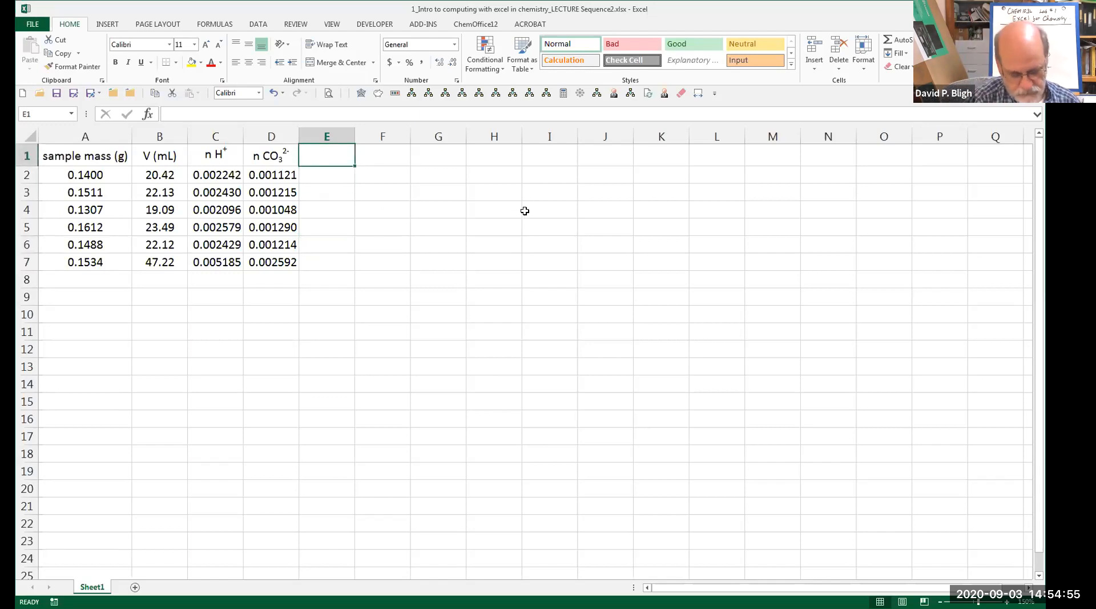
pyautogui.write('mass ')
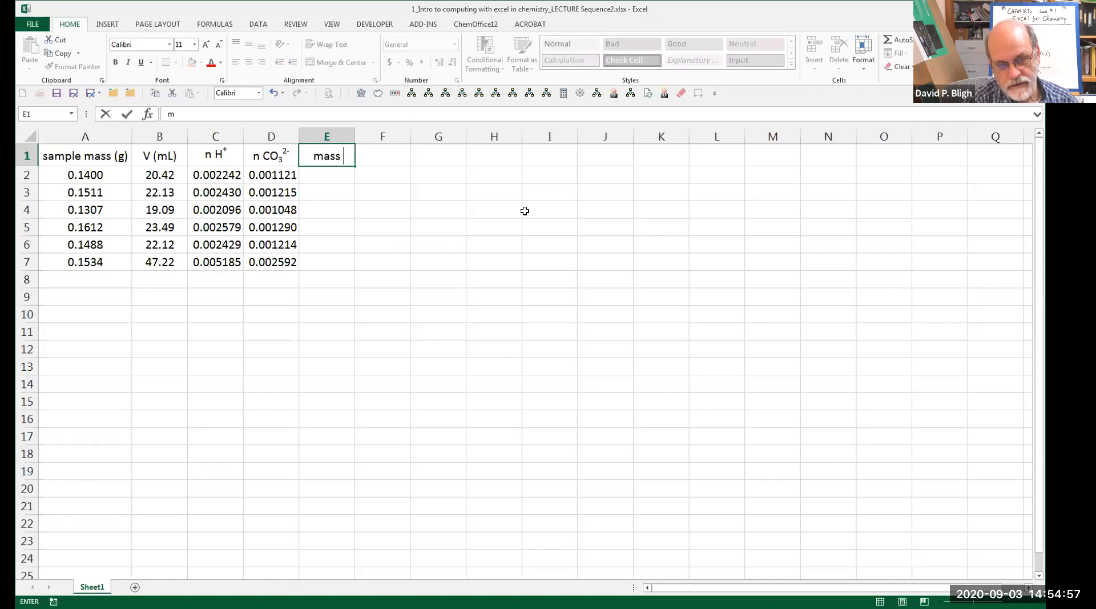
pyautogui.write('Na')
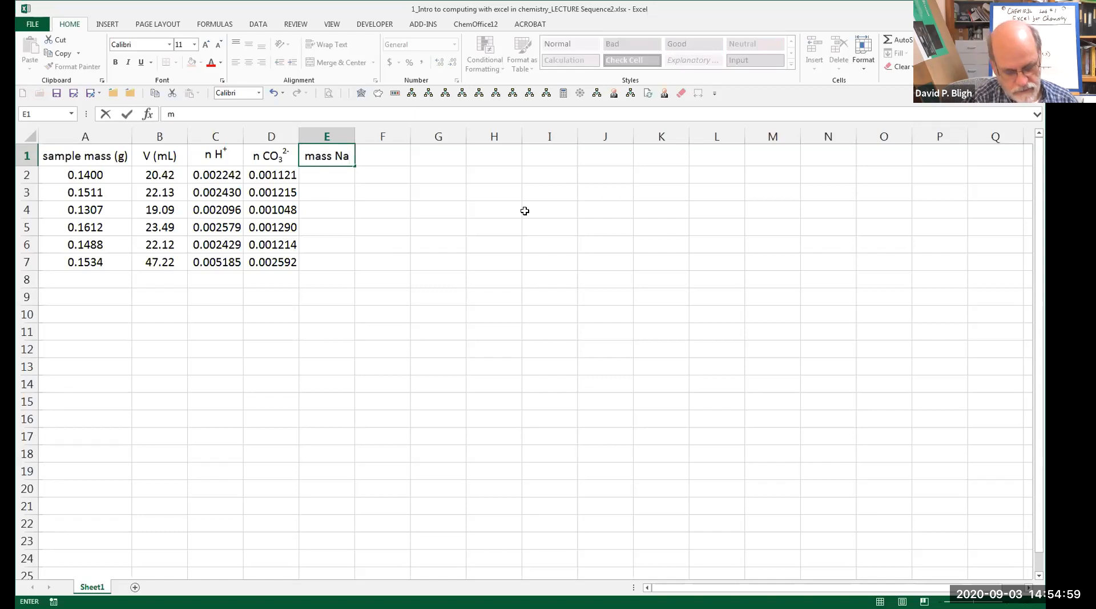
pyautogui.write('2')
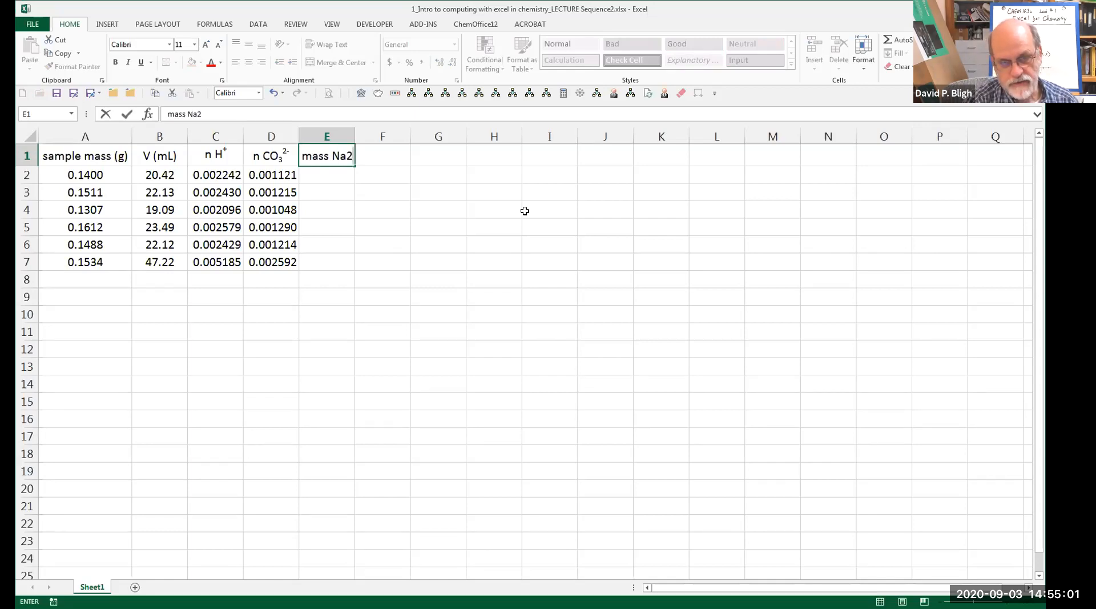
pyautogui.write('CO3')
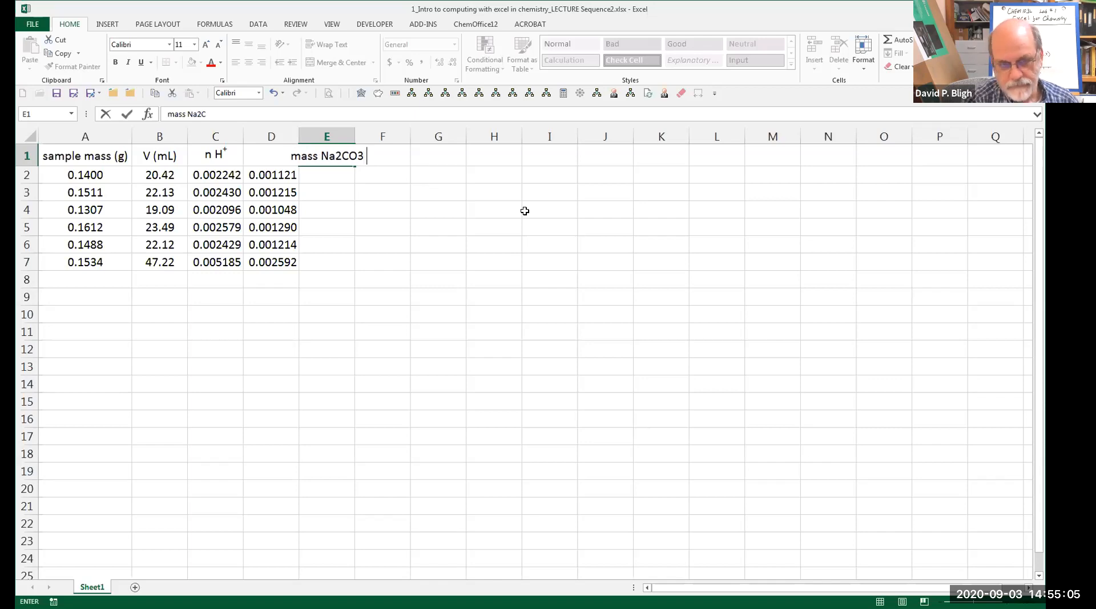
pyautogui.write(' (g)')
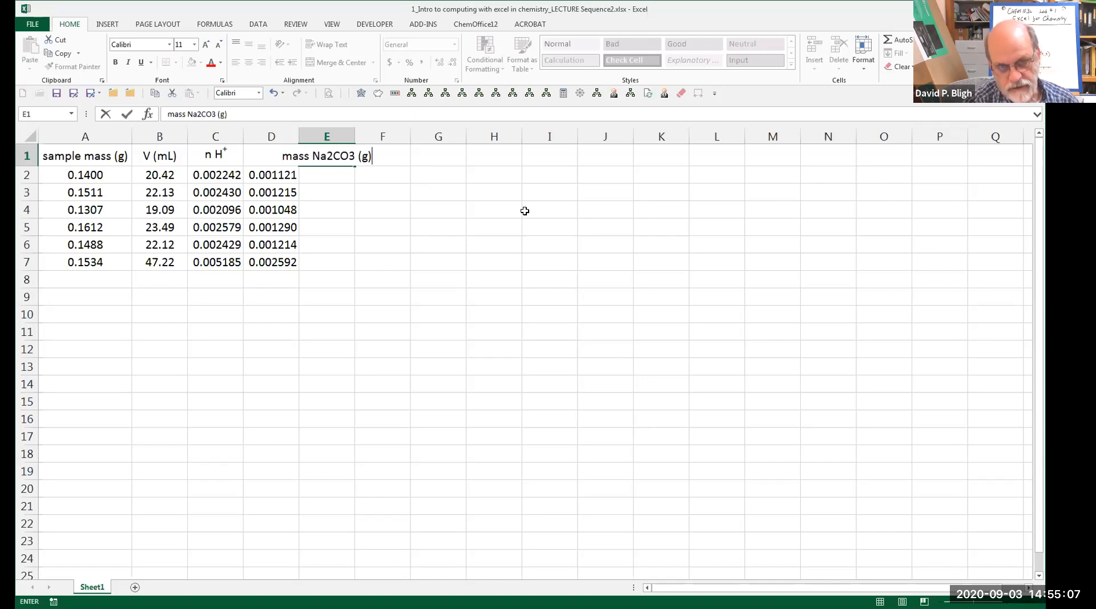
pyautogui.click(505, 212)
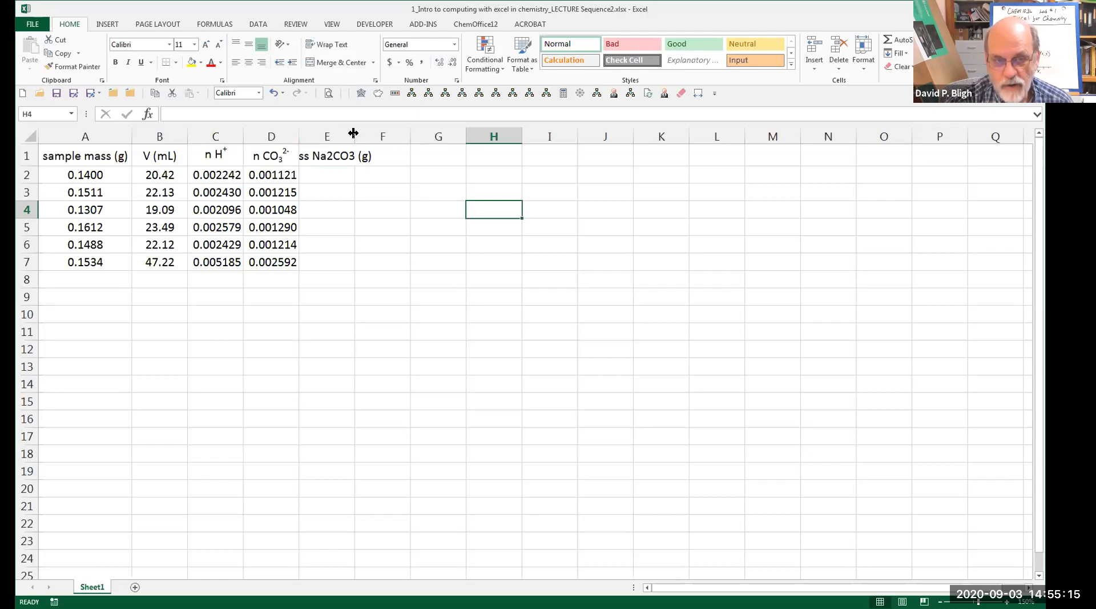
pyautogui.doubleClick(354, 132)
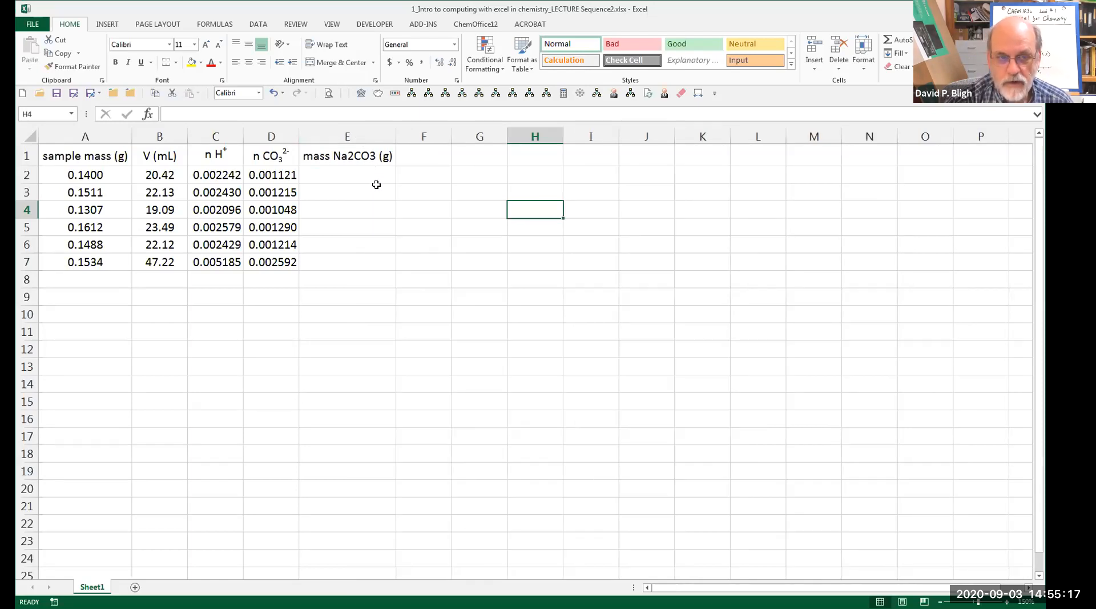
# - Format the 2 in the E1 Na2CO3 header as subscript
pyautogui.click(351, 156)
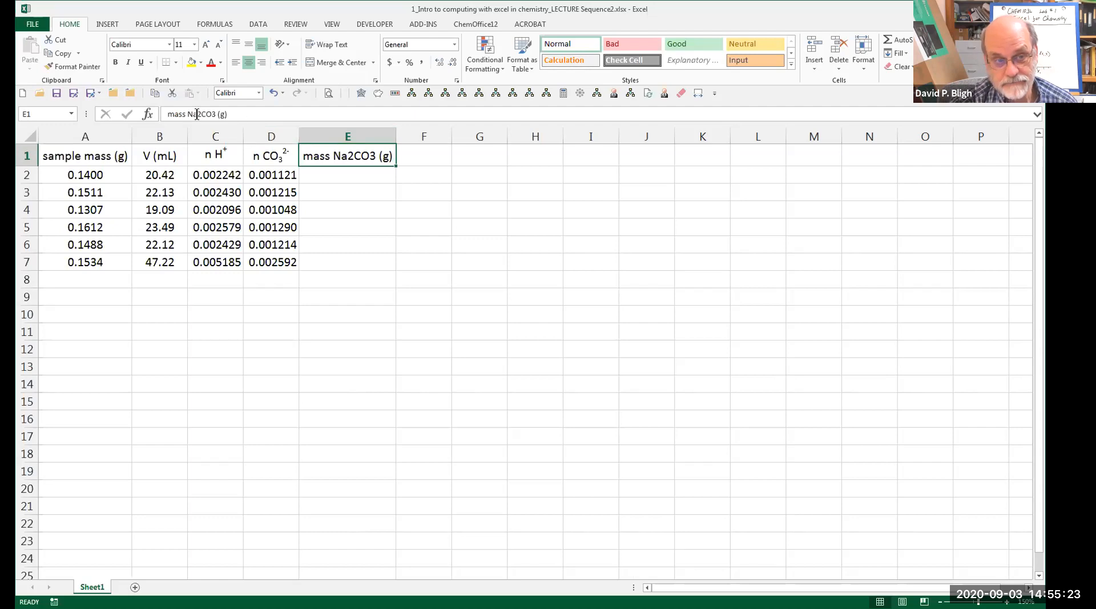
pyautogui.moveTo(197, 114); pyautogui.dragTo(201, 114)
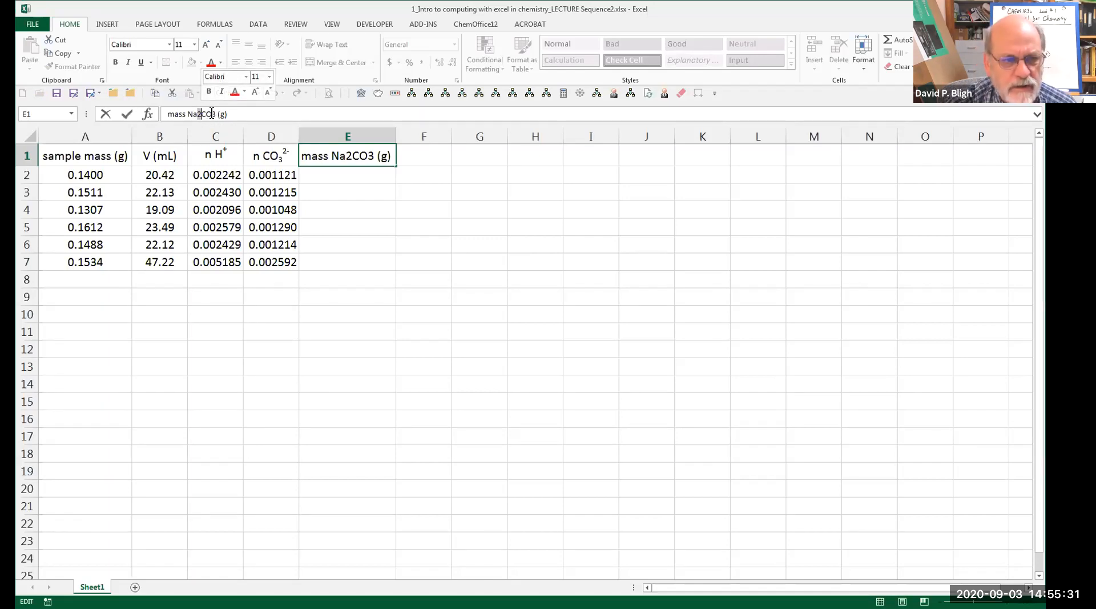
pyautogui.click(211, 113)
pyautogui.moveTo(212, 113); pyautogui.dragTo(202, 114)
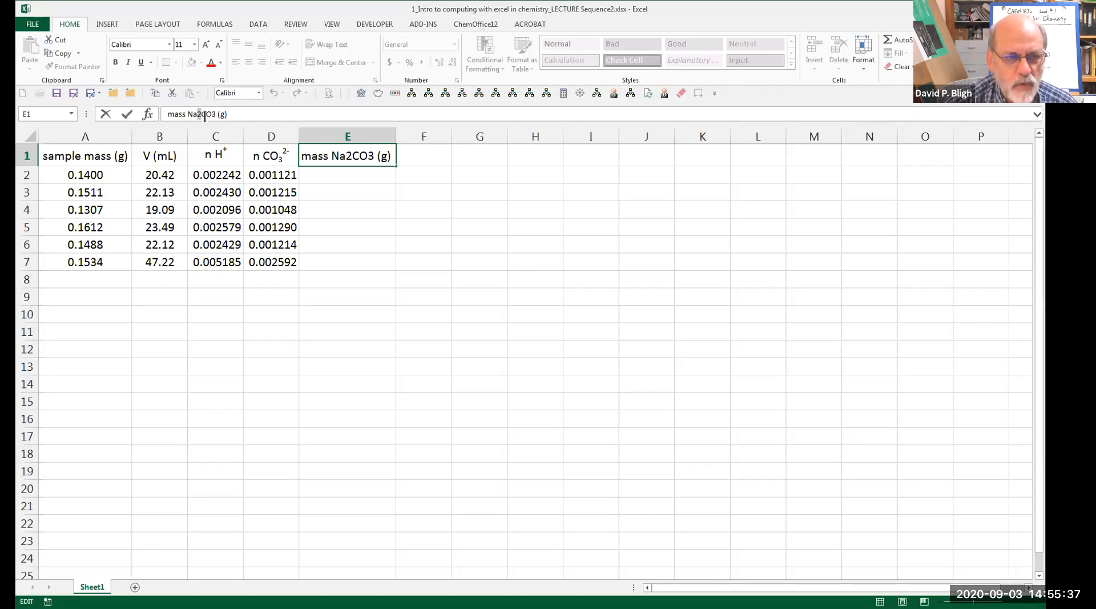
pyautogui.click(222, 80)
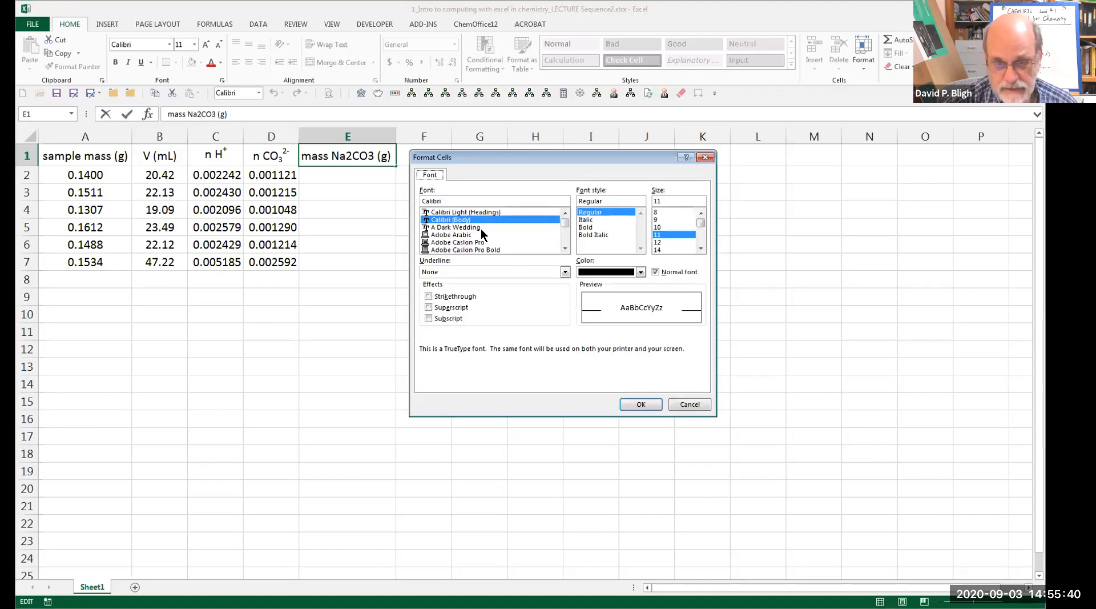
pyautogui.click(428, 318)
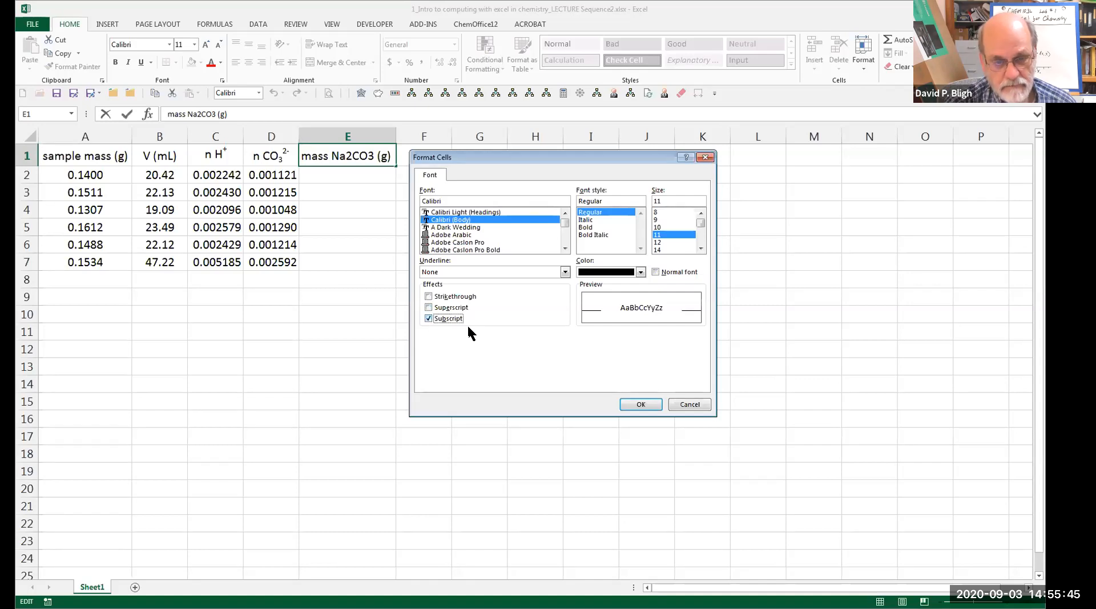
pyautogui.click(630, 402)
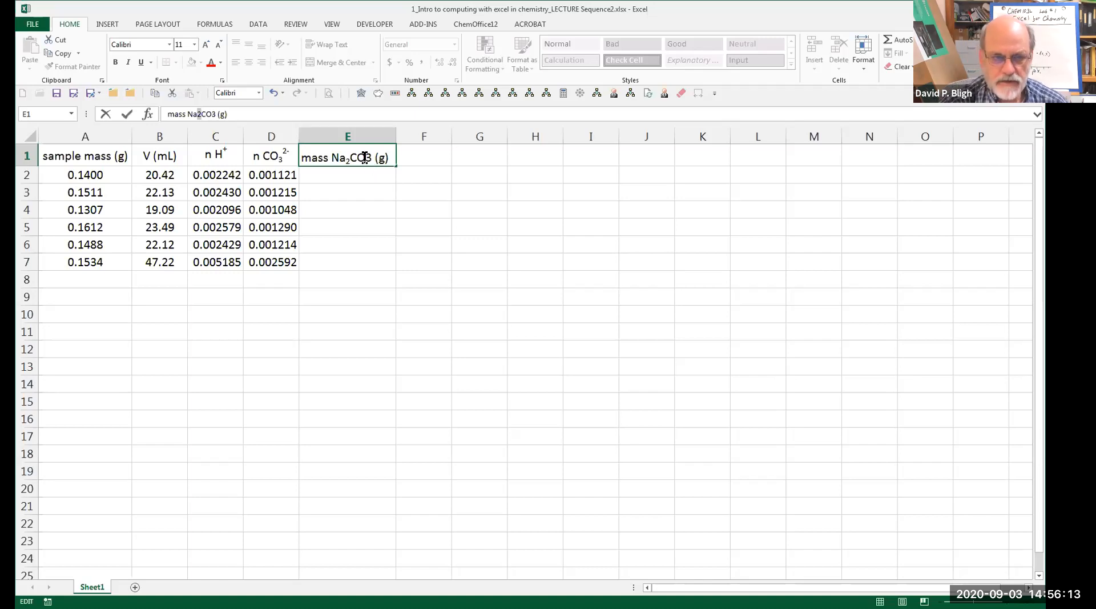
# - Format the 3 in the E1 Na2CO3 header as subscript and save the workbook
pyautogui.moveTo(212, 113); pyautogui.dragTo(214, 114)
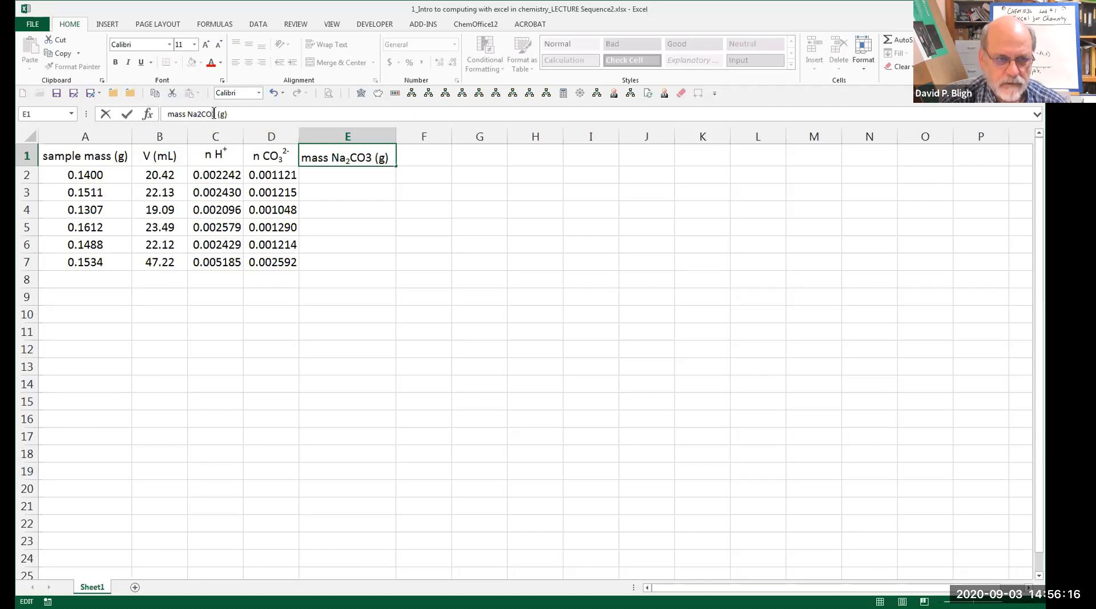
pyautogui.click(222, 80)
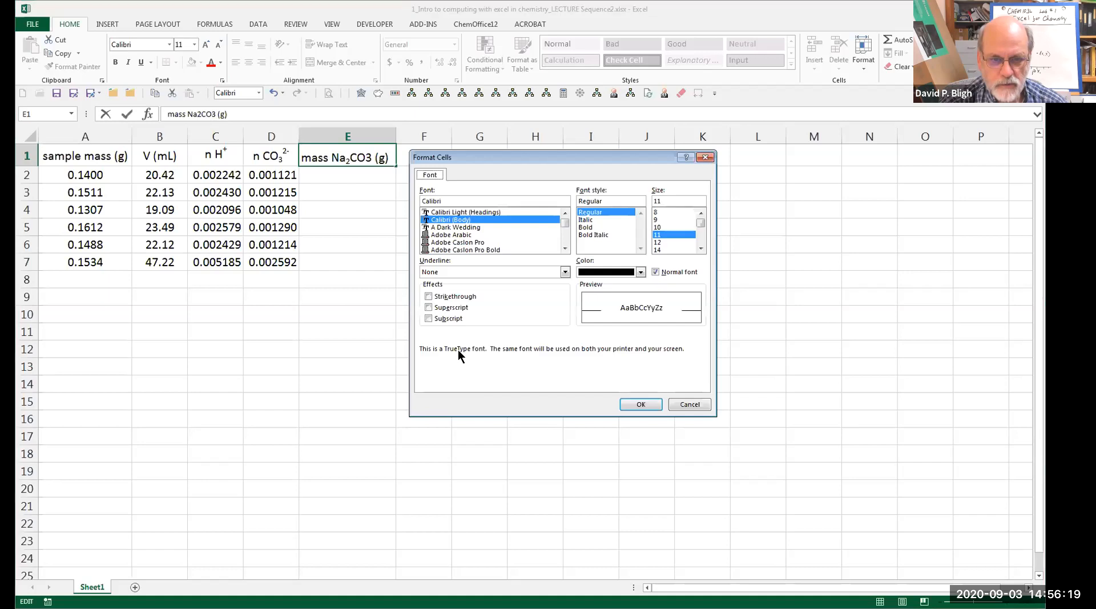
pyautogui.click(426, 318)
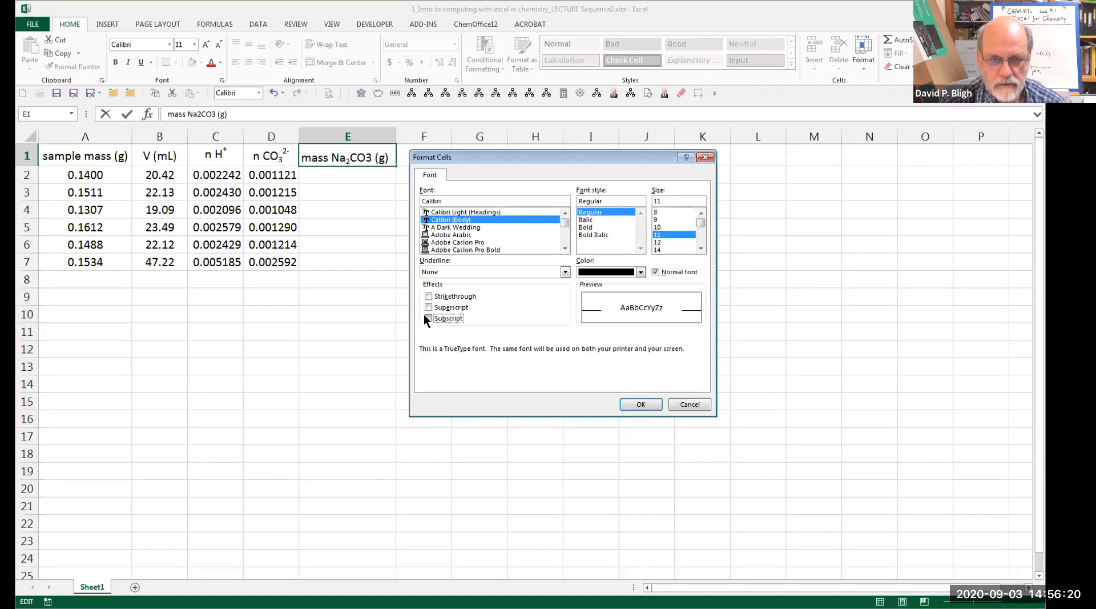
pyautogui.click(641, 404)
pyautogui.click(400, 178)
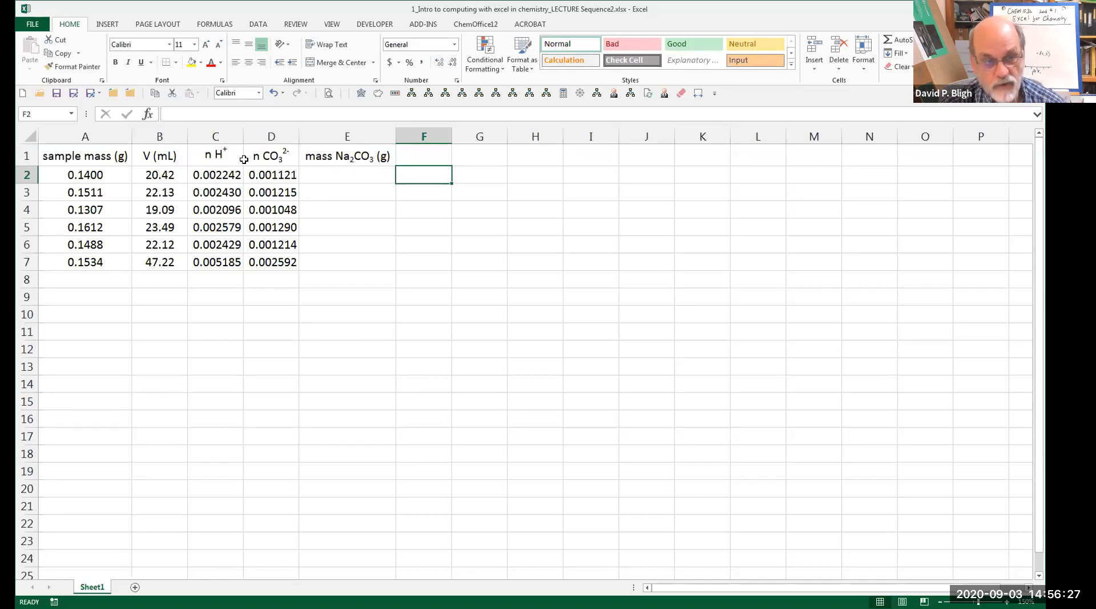
pyautogui.click(57, 93)
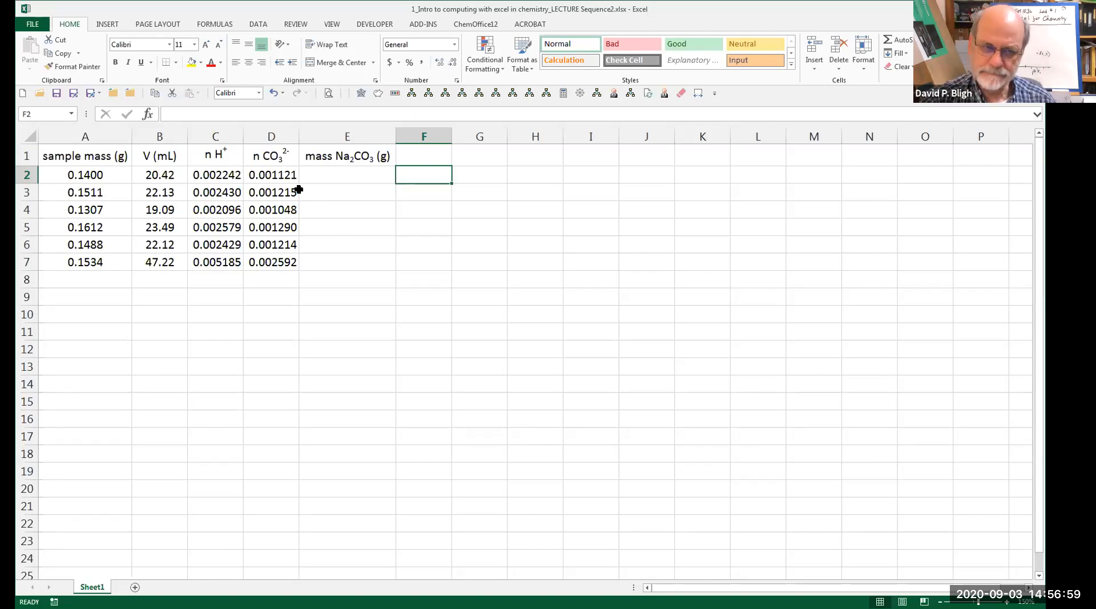
# - Calculate the Na2CO3 mass in E2 with the formula =D2*105.99 and fill it down through E7
pyautogui.click(353, 175)
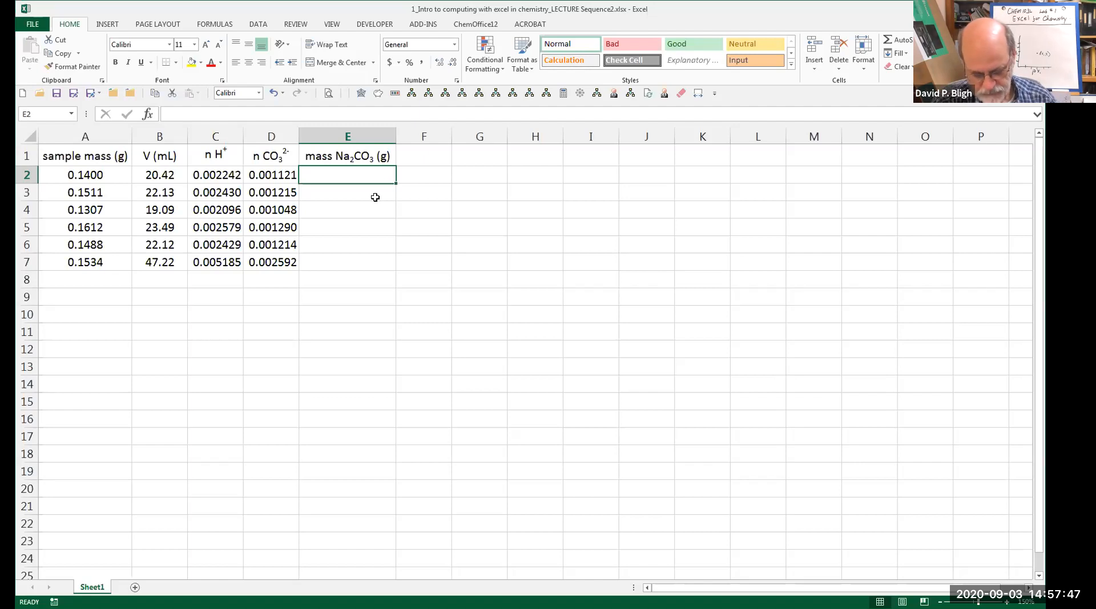
pyautogui.write('=')
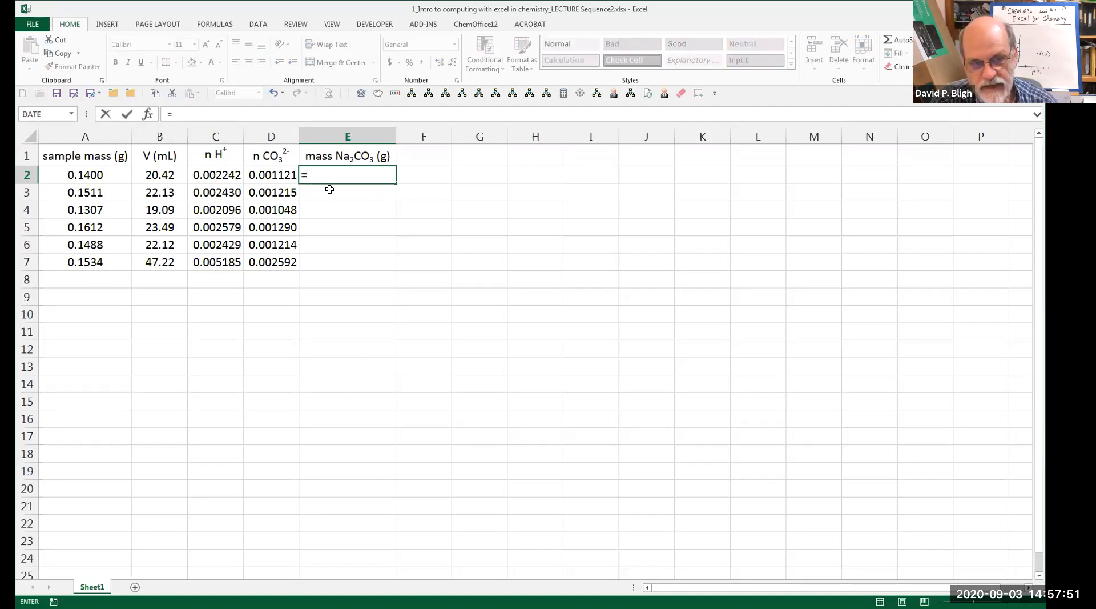
pyautogui.click(278, 171)
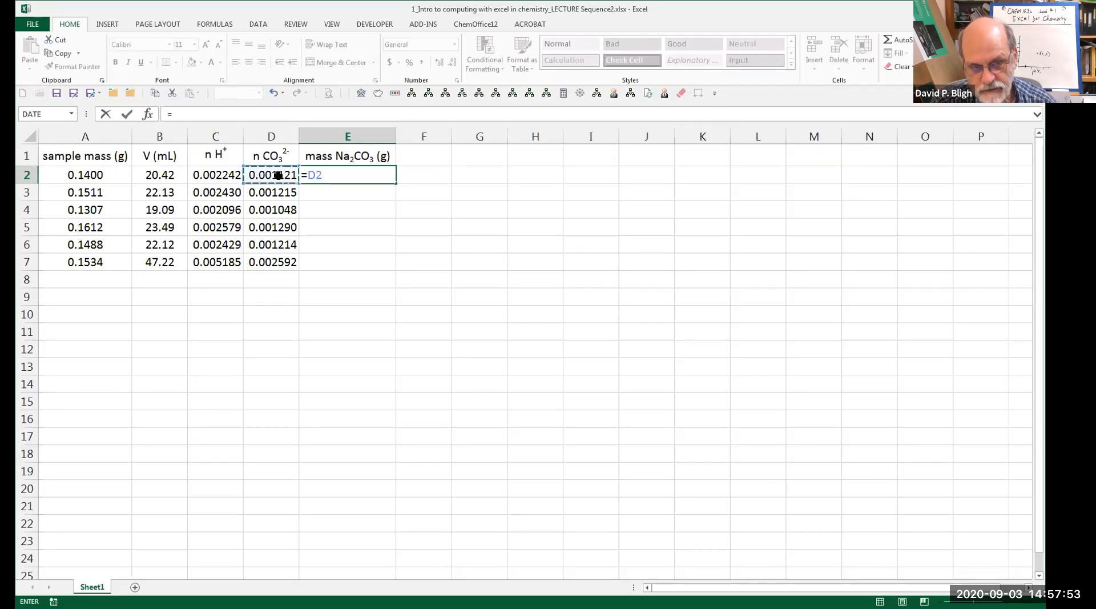
pyautogui.write('*')
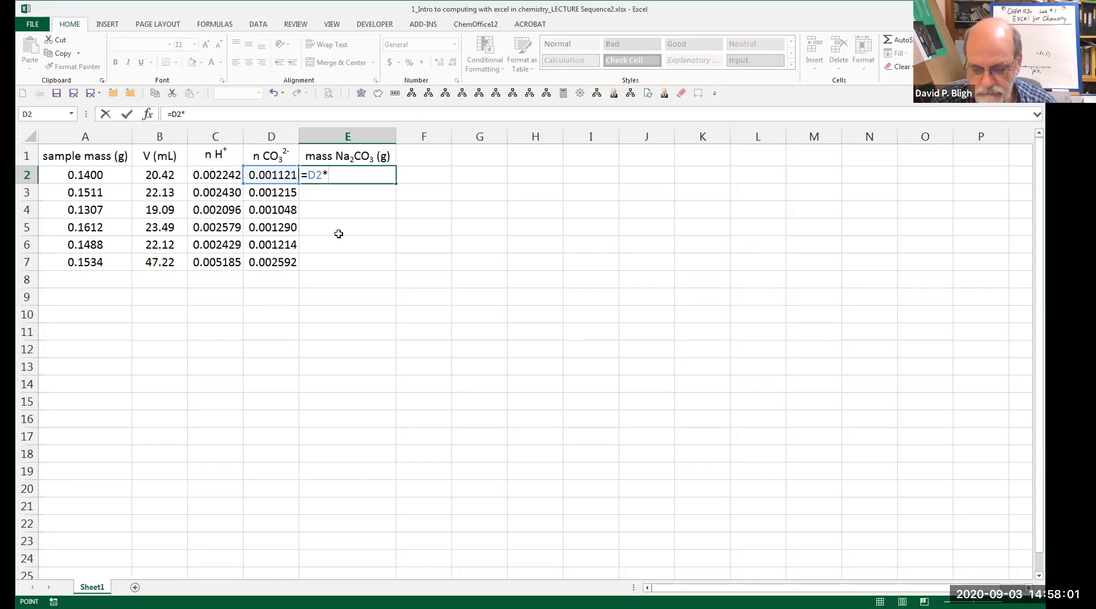
pyautogui.write('105.99')
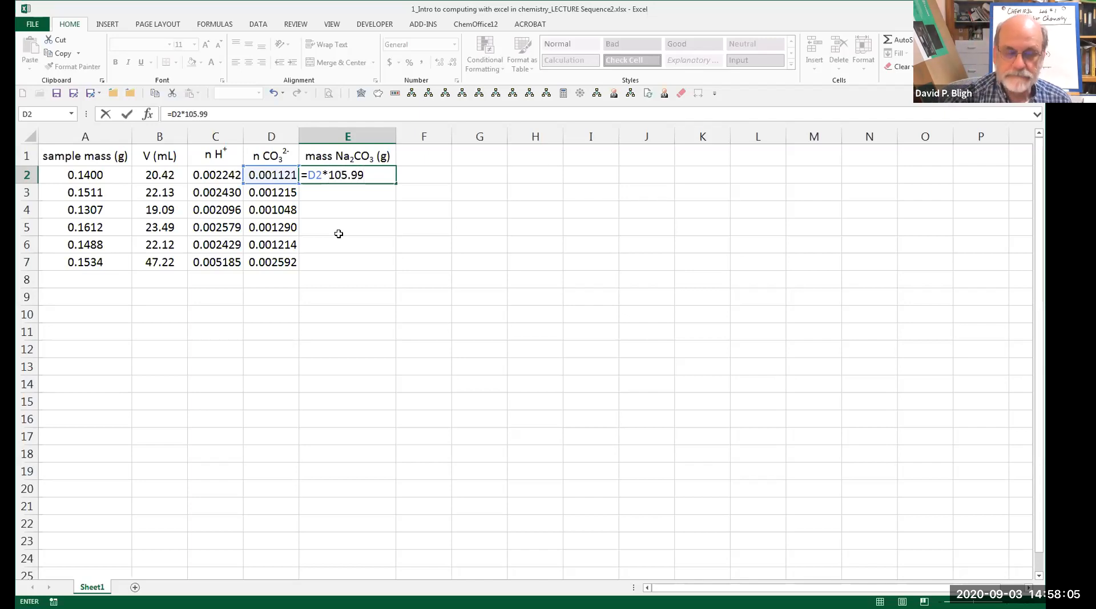
pyautogui.click(340, 229)
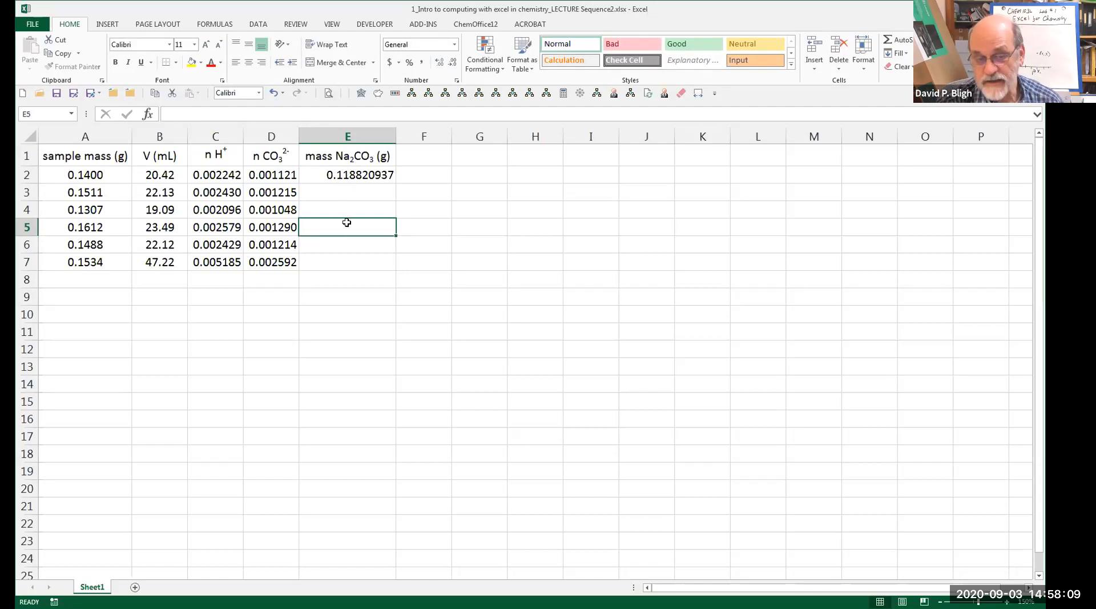
pyautogui.click(349, 175)
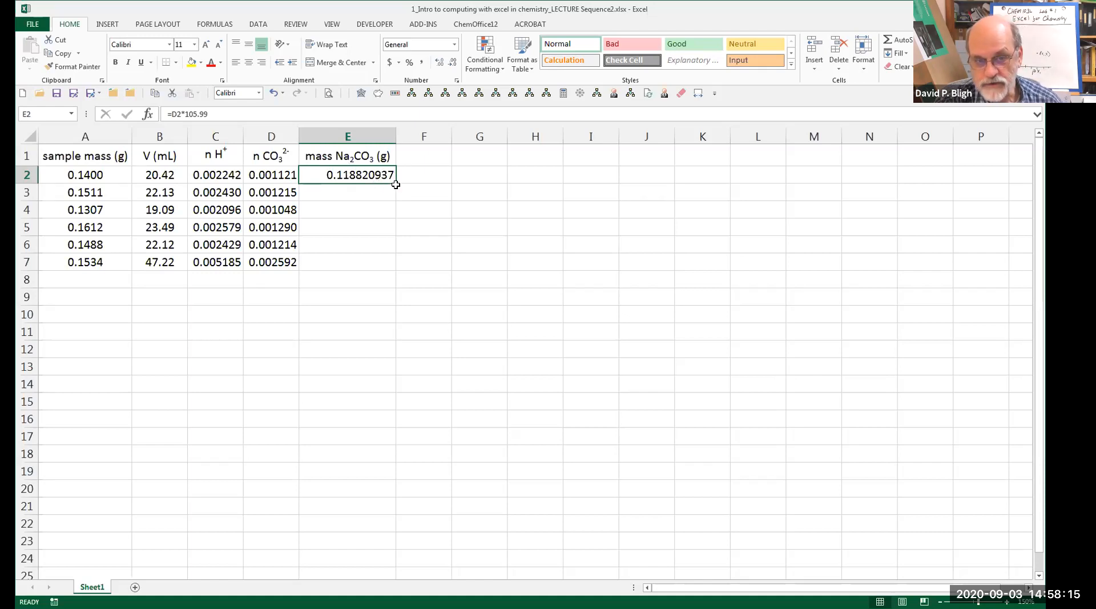
pyautogui.moveTo(397, 183); pyautogui.dragTo(391, 267)
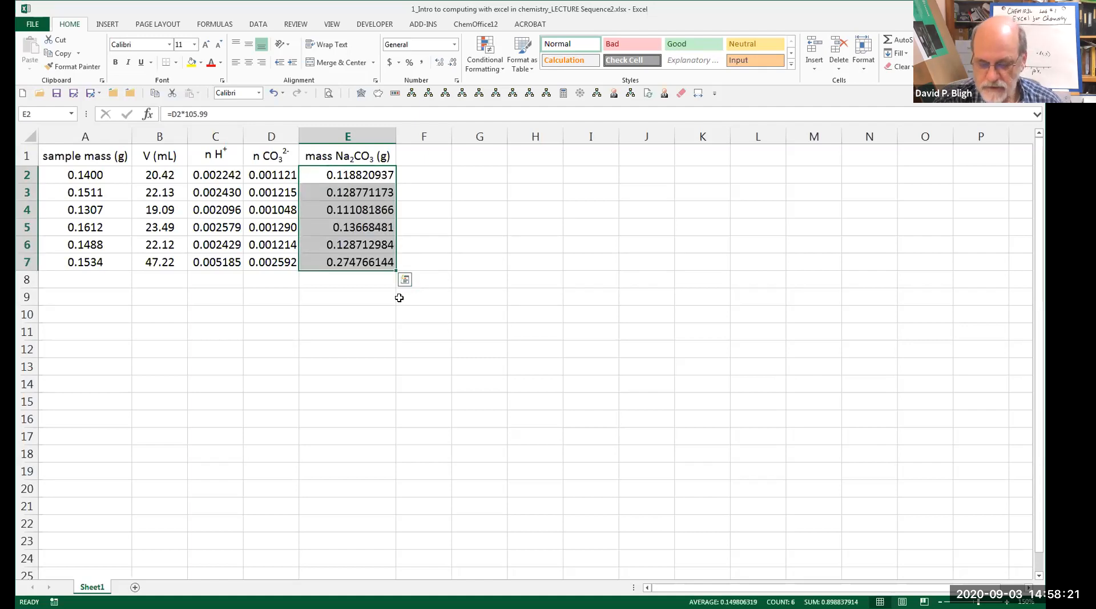
# - Format the Na2CO3 masses in E2:E7 as Number with 4 decimal places
pyautogui.rightClick(371, 172)
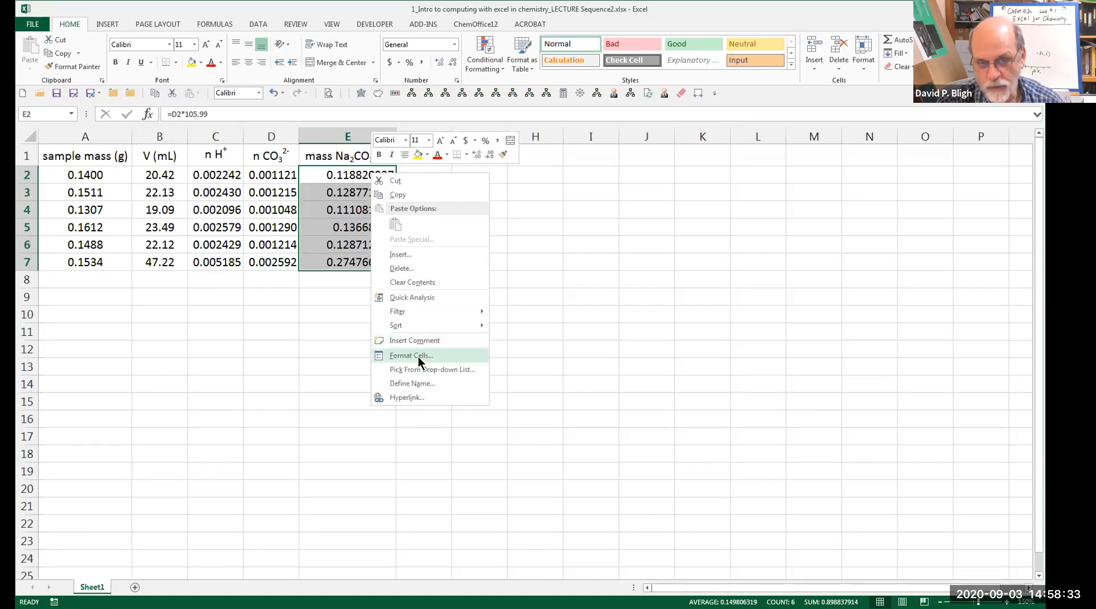
pyautogui.click(437, 345)
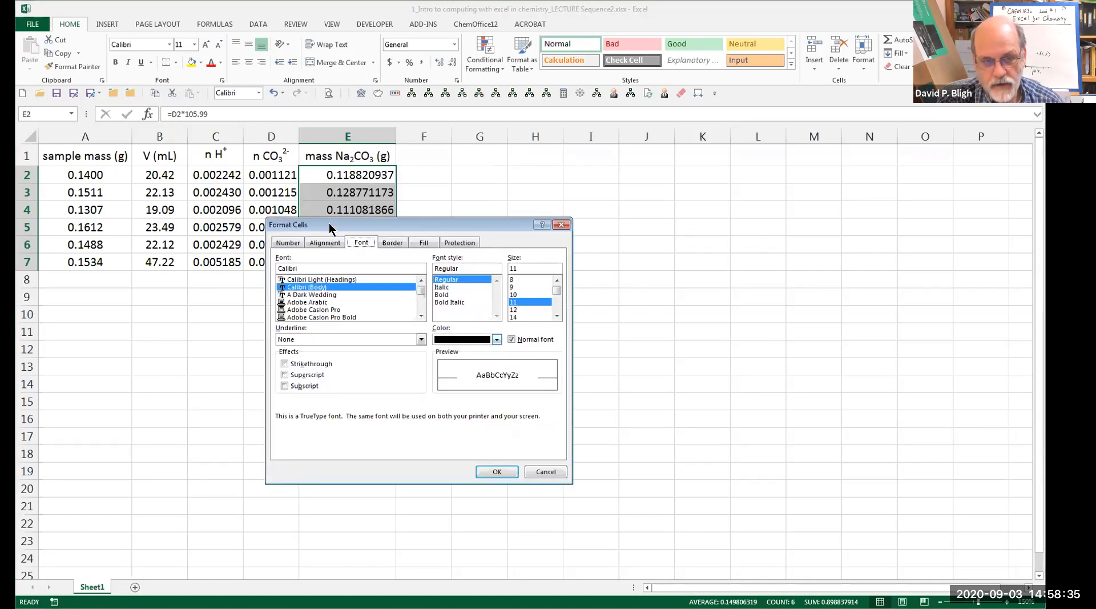
pyautogui.click(293, 241)
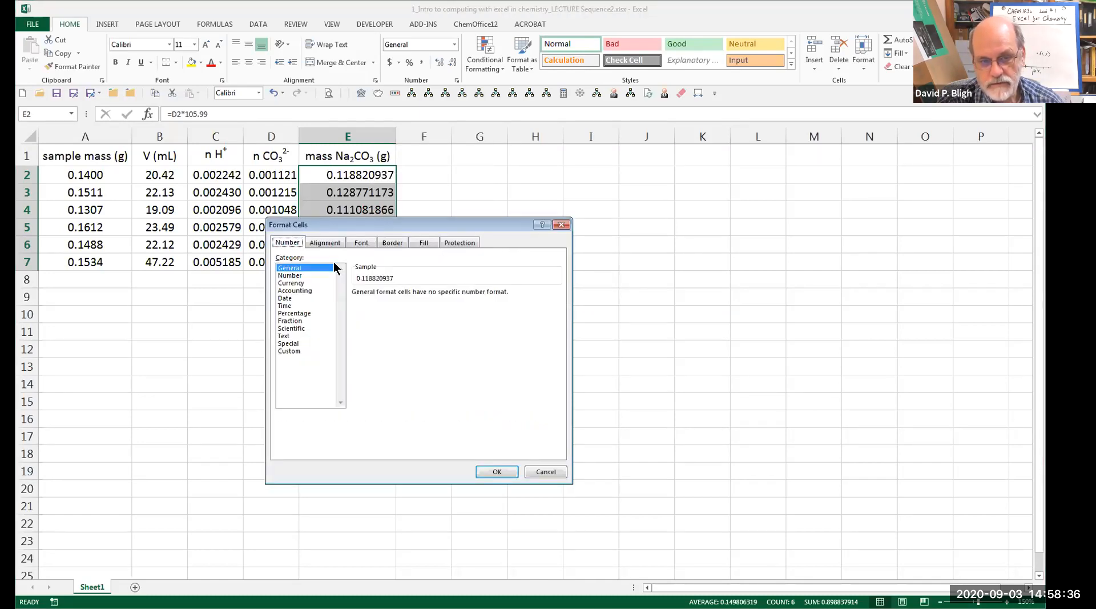
pyautogui.click(305, 275)
pyautogui.doubleClick(429, 288)
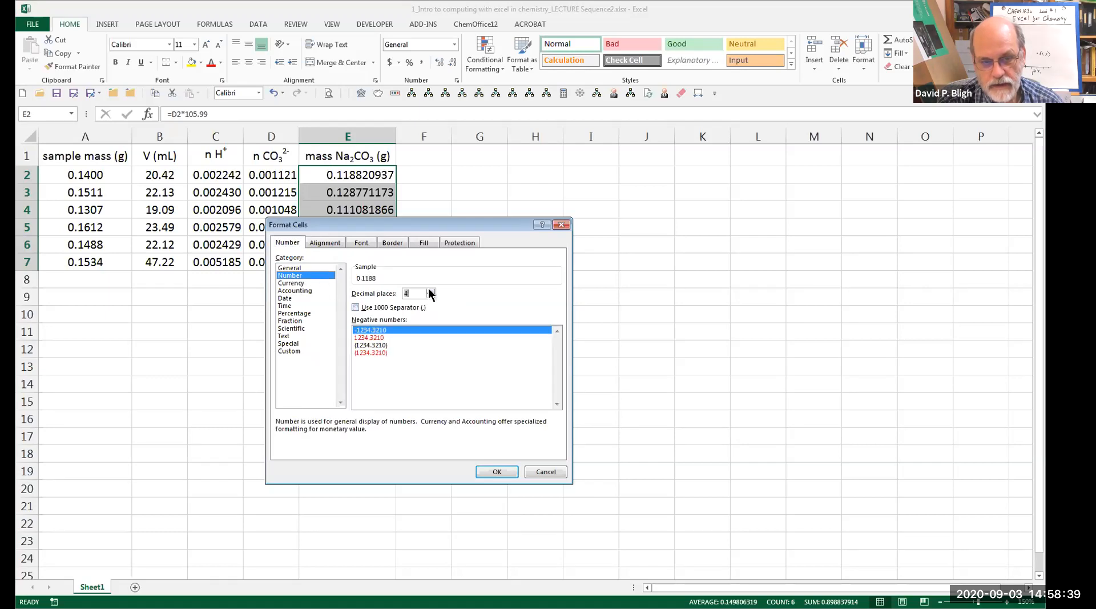
pyautogui.click(496, 470)
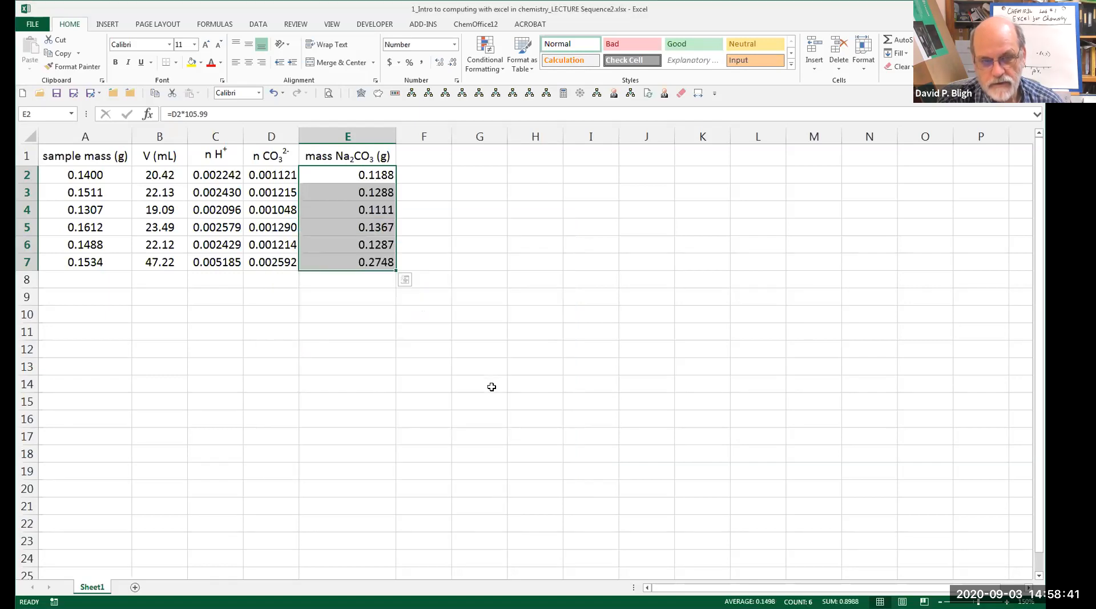
pyautogui.click(491, 387)
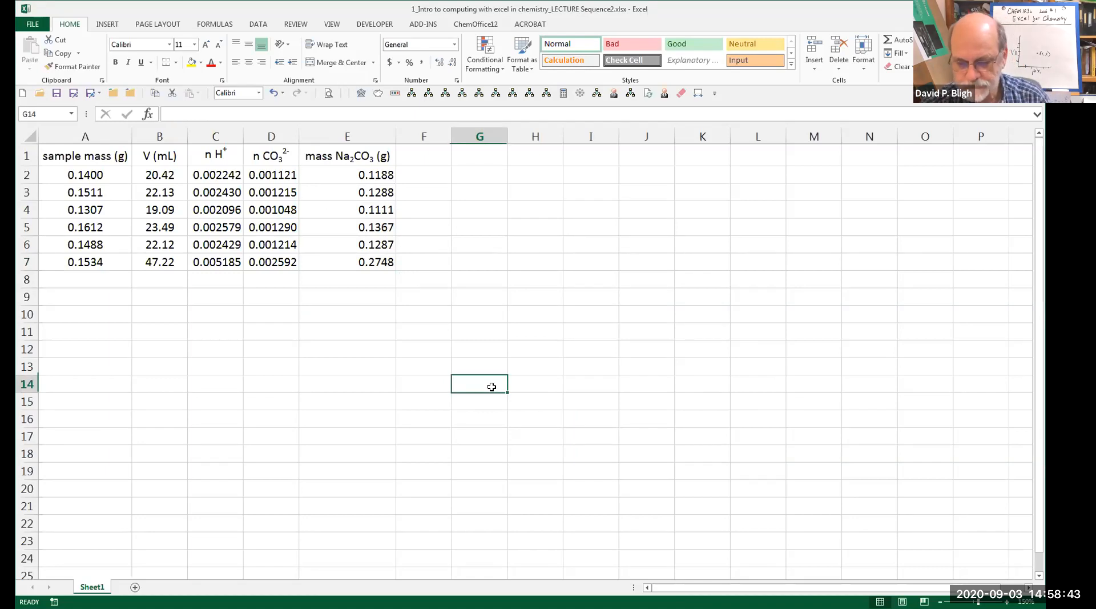
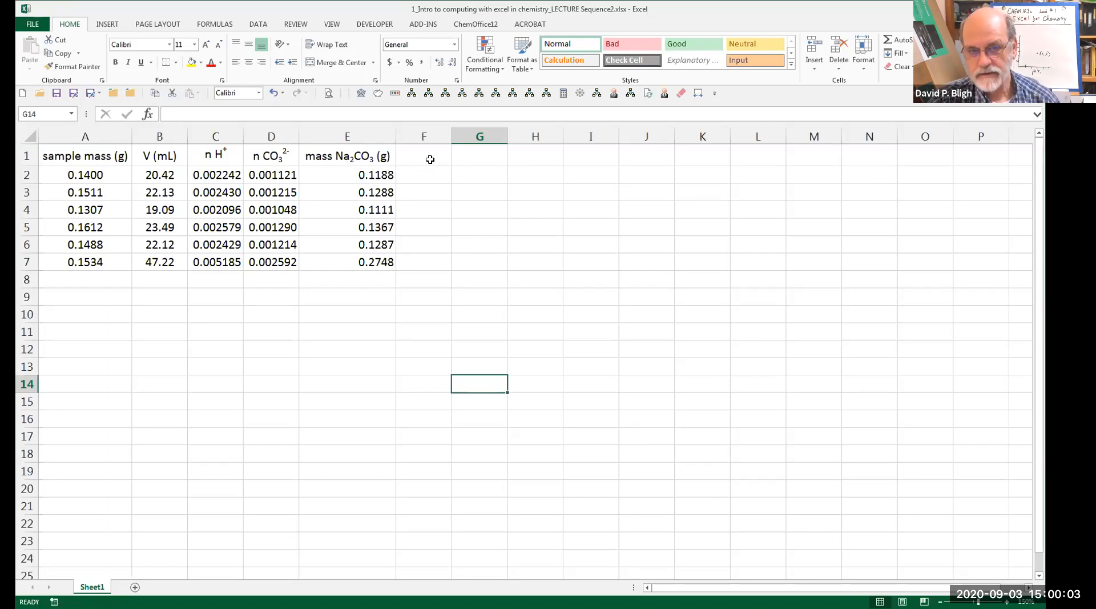
pyautogui.click(432, 160)
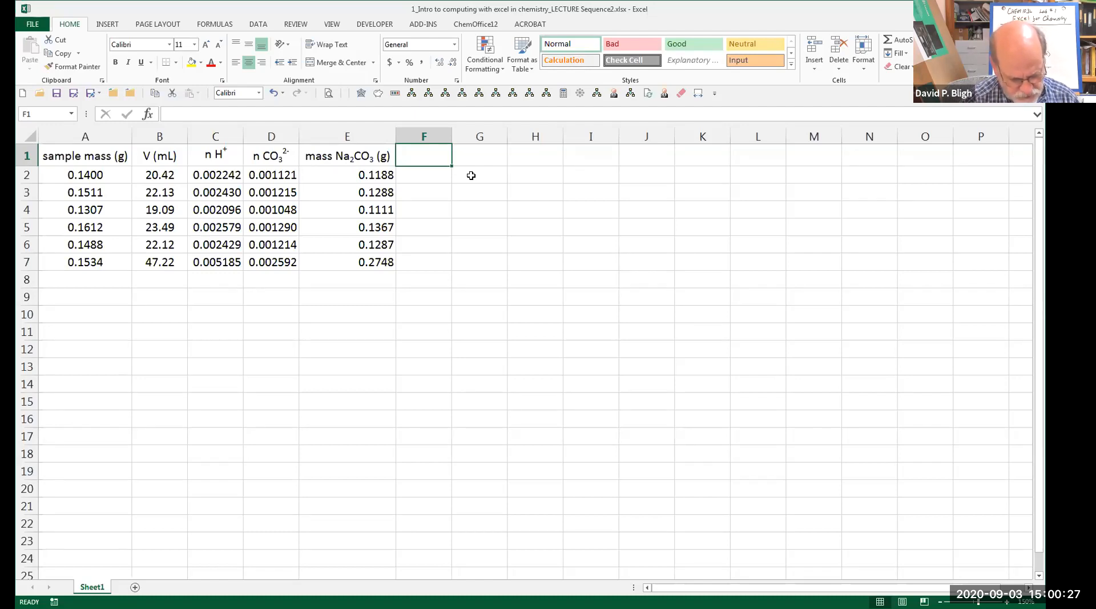
pyautogui.write('%')
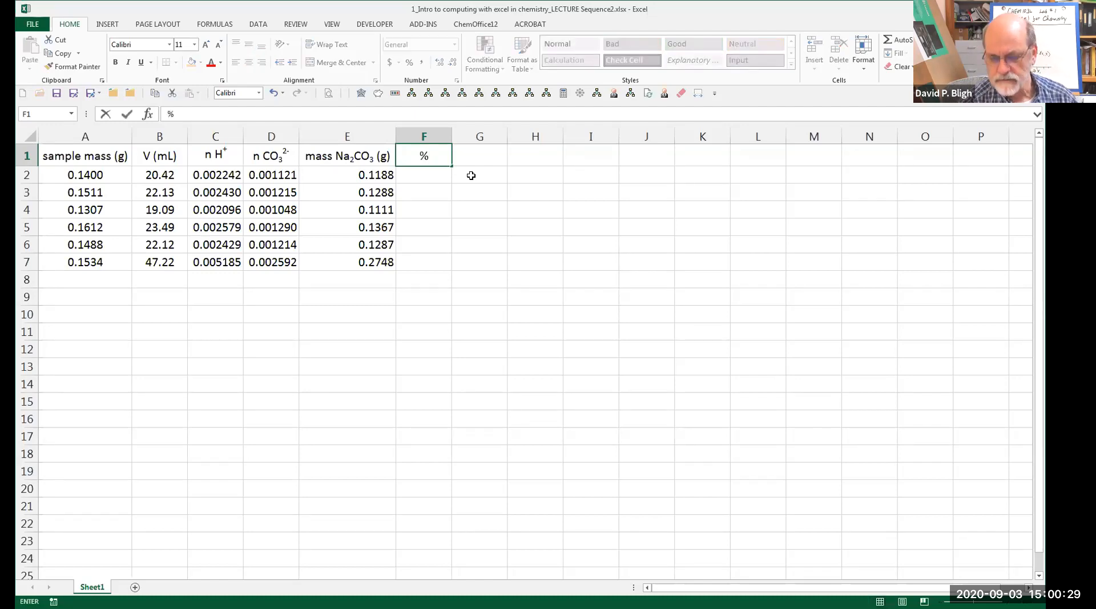
pyautogui.write(' Na')
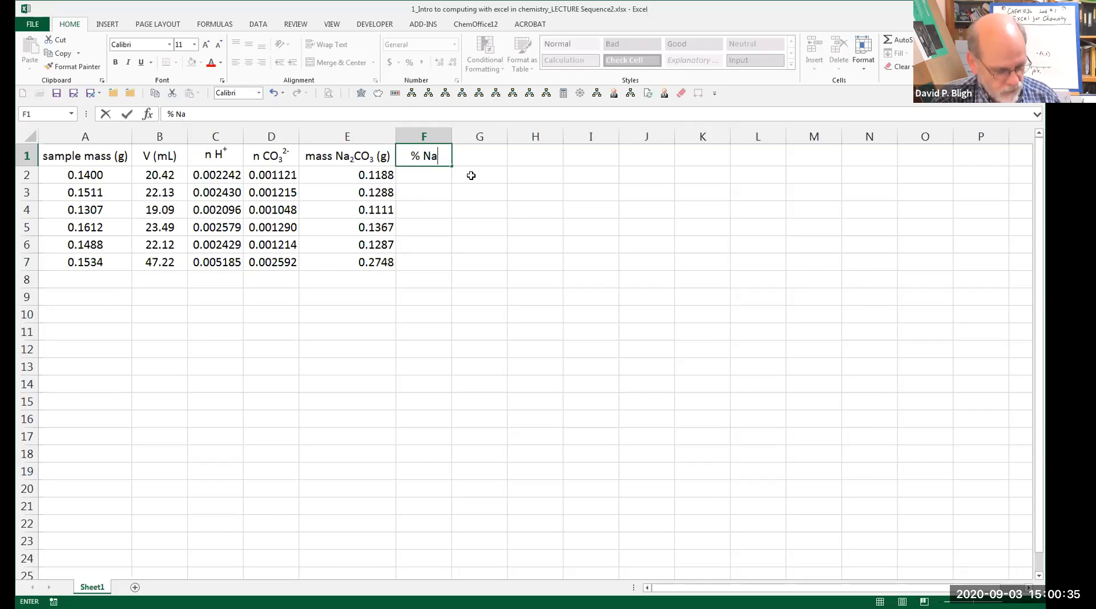
pyautogui.press('Escape')
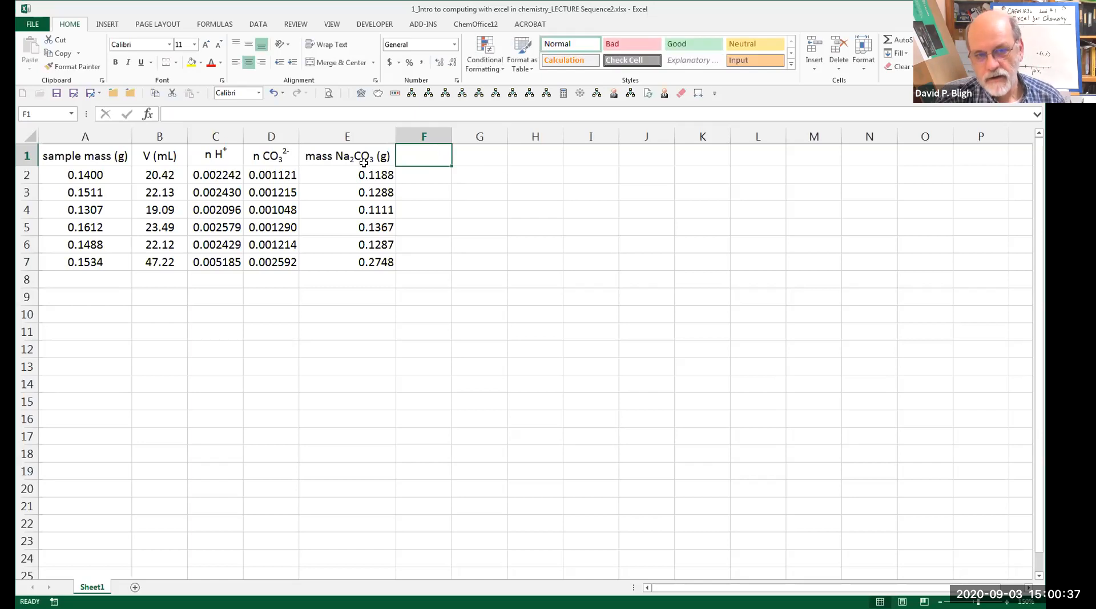
# - Copy the E1 header with its subscripts into F1 and autofit column F to the header's width
pyautogui.click(363, 163)
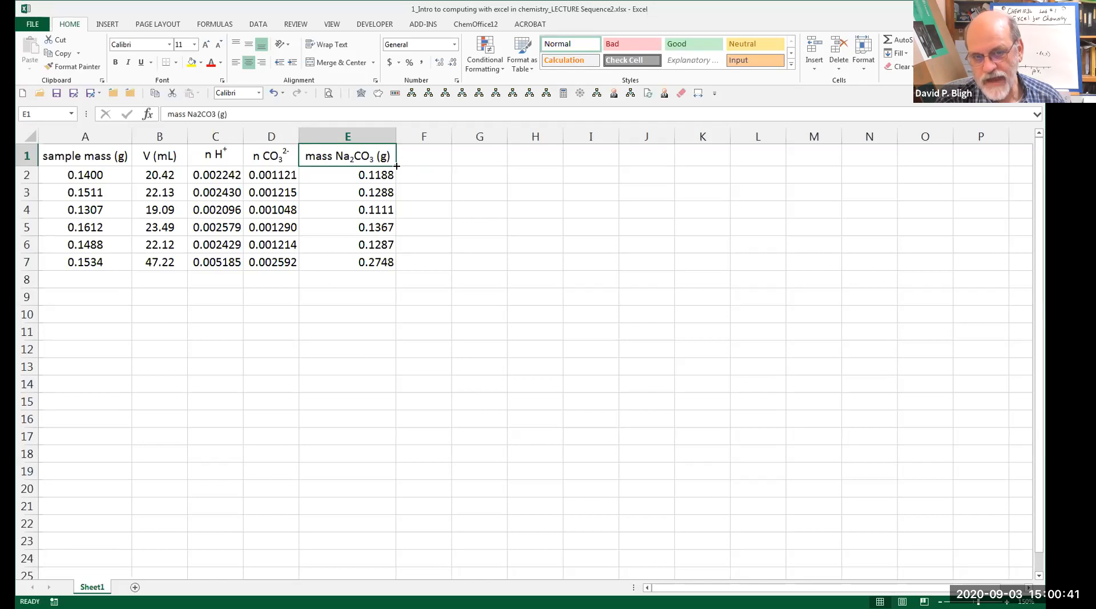
pyautogui.moveTo(397, 167); pyautogui.dragTo(435, 163)
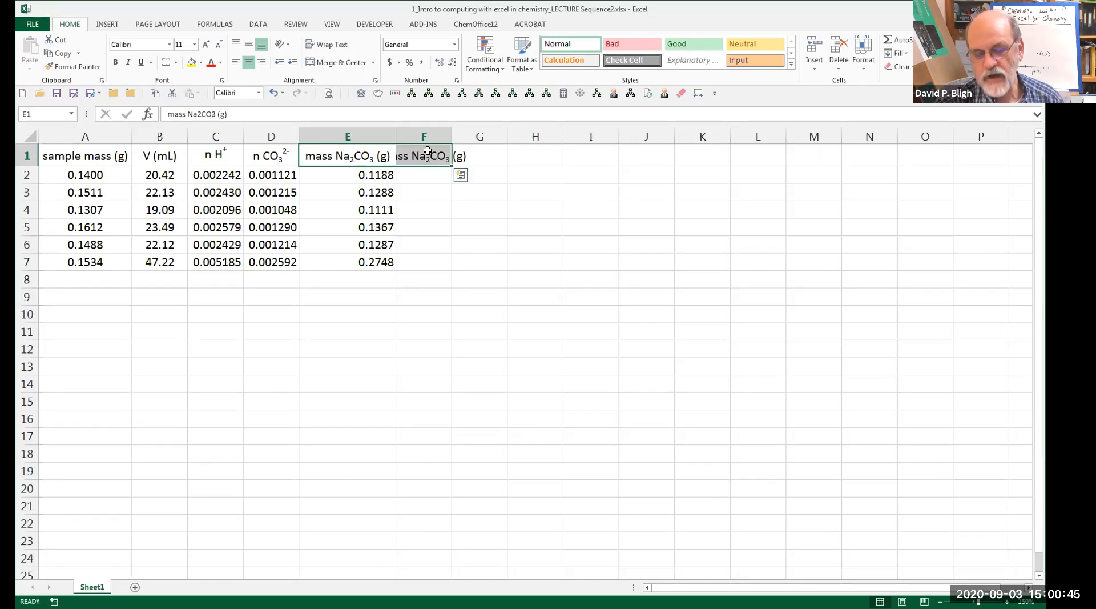
pyautogui.click(471, 155)
pyautogui.doubleClick(451, 136)
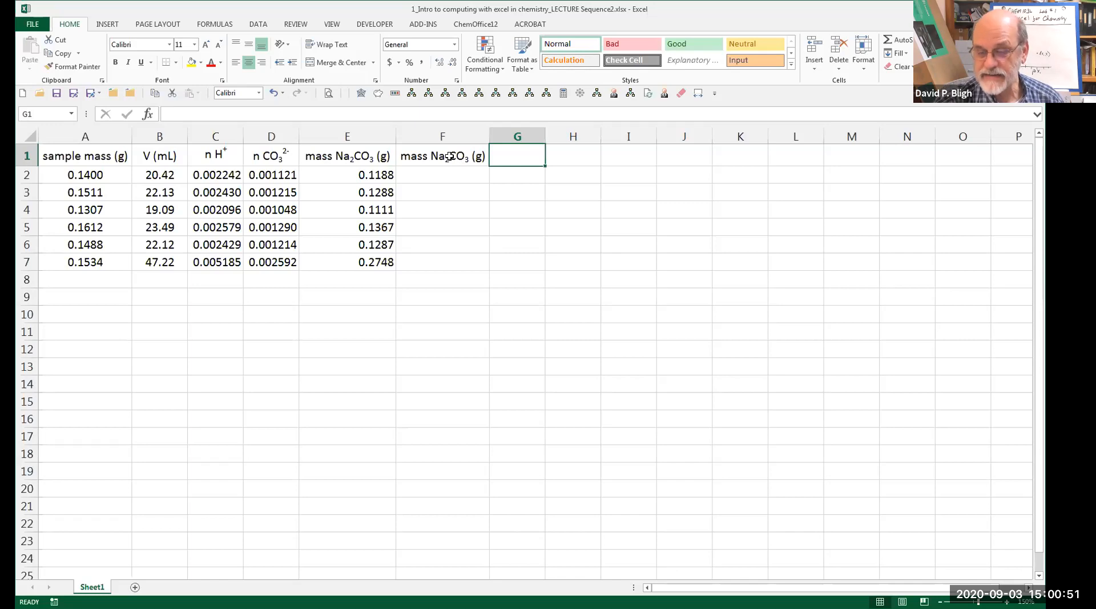
# - Replace the word "mass" with "%" at the start of the F1 header, keeping the Na2CO3 subscripts
pyautogui.click(451, 156)
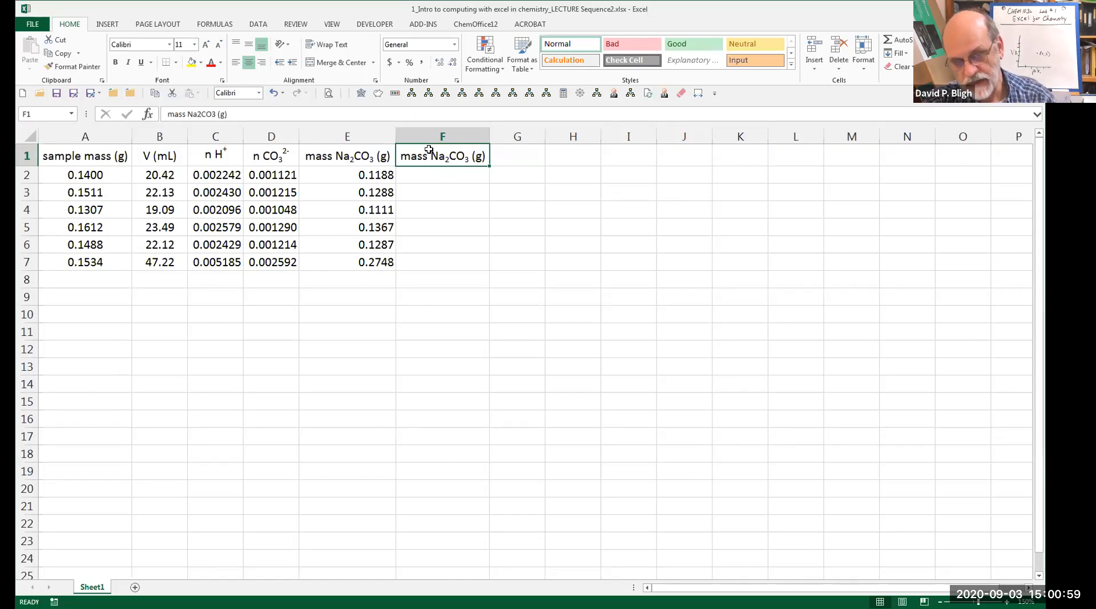
pyautogui.click(187, 114)
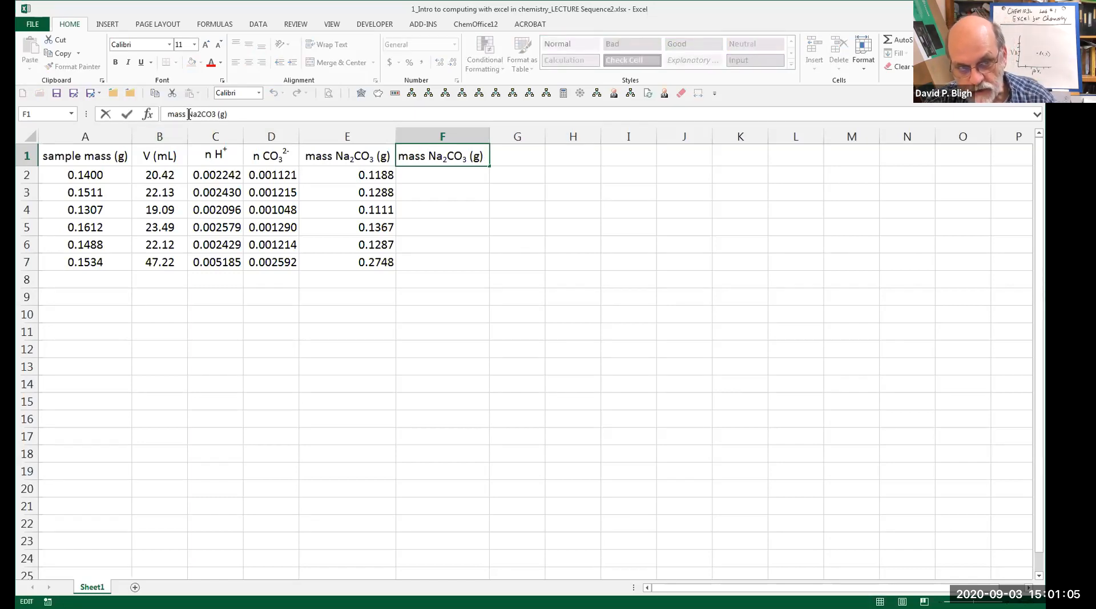
pyautogui.press('BackSpace')
pyautogui.press('BackSpace')
pyautogui.press('BackSpace')
pyautogui.press('BackSpace')
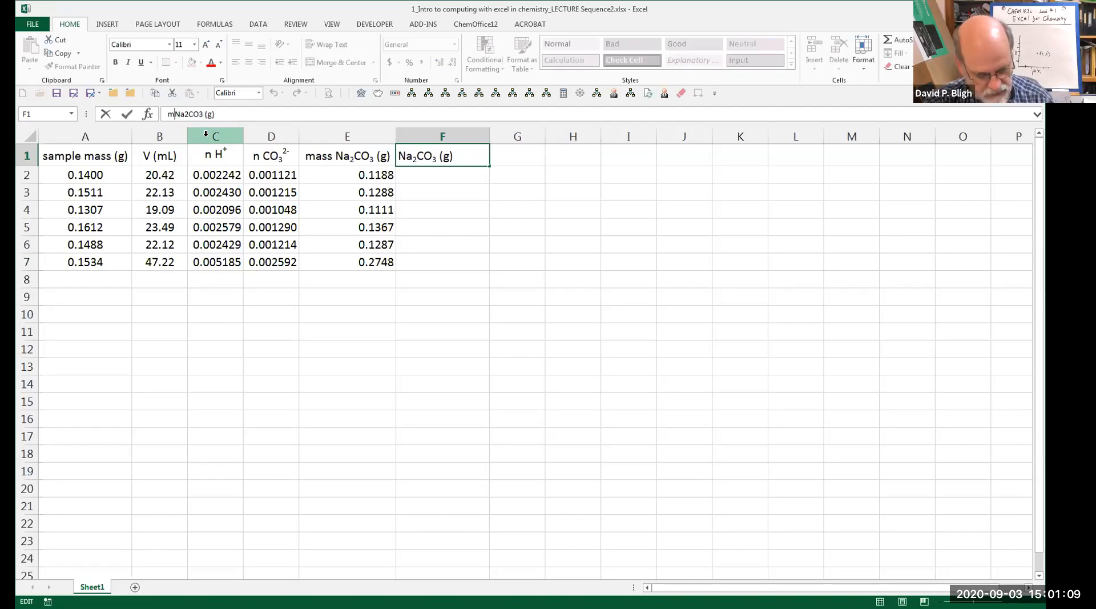
pyautogui.write('%')
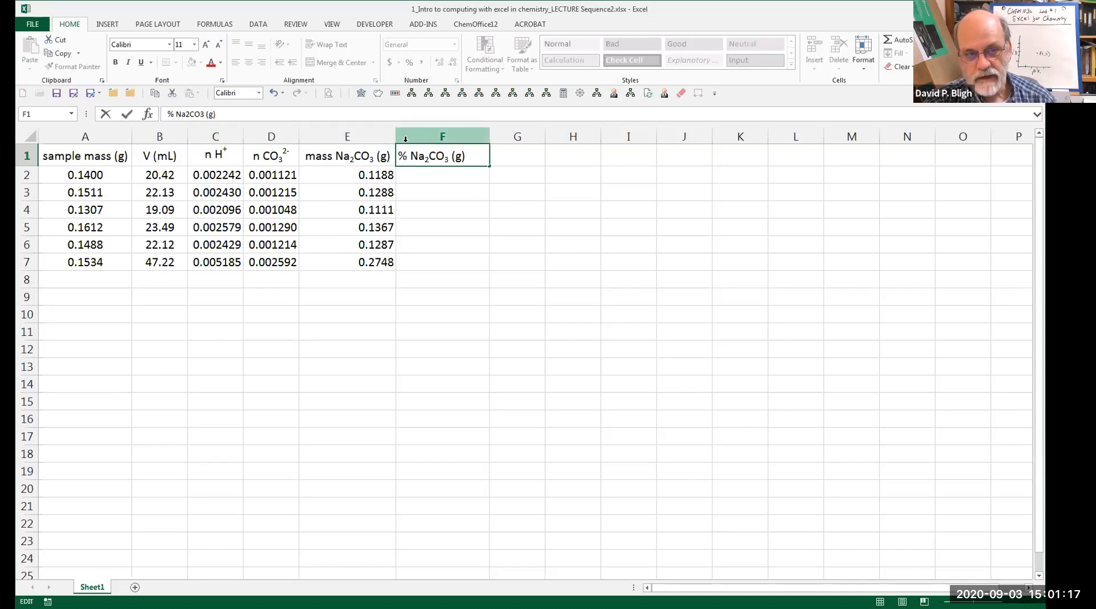
# - Replace the g in the F1 header's parentheses with "w/w" and save the workbook
pyautogui.click(209, 114)
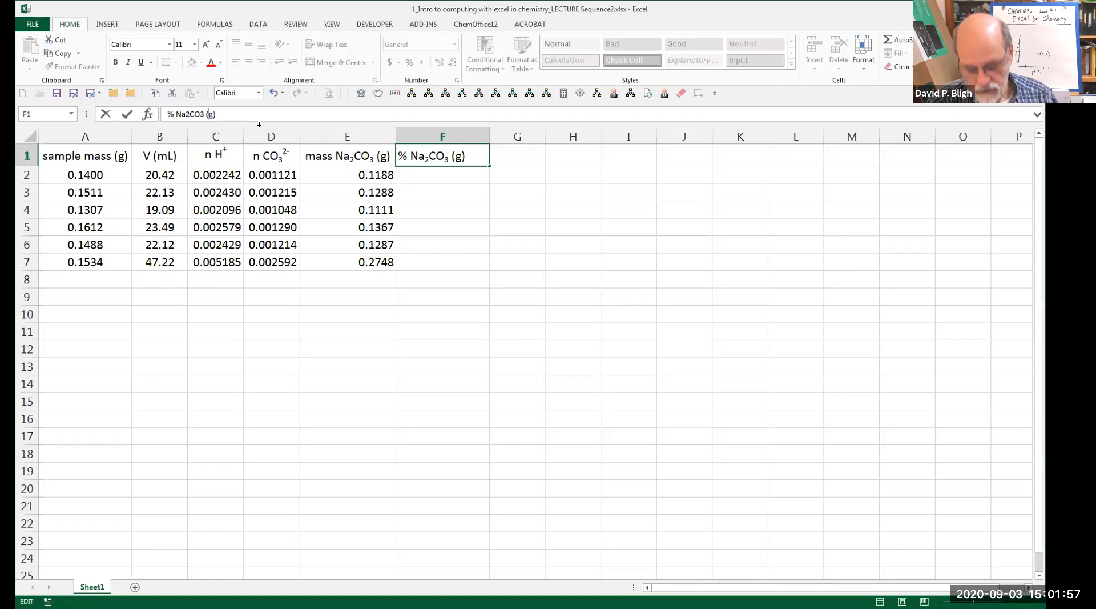
pyautogui.press('Delete')
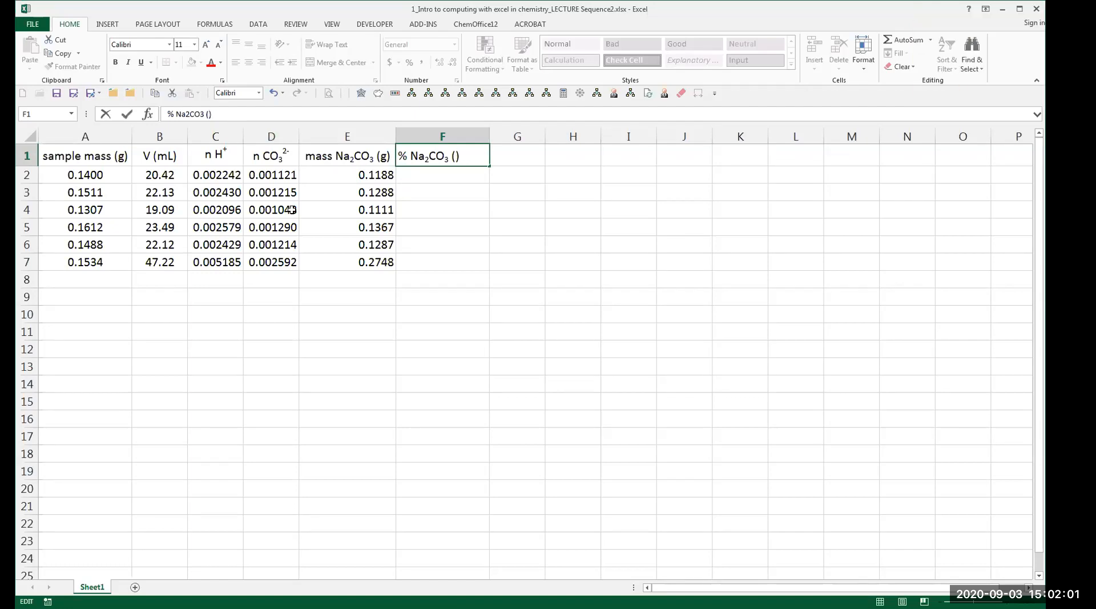
pyautogui.write('w/w')
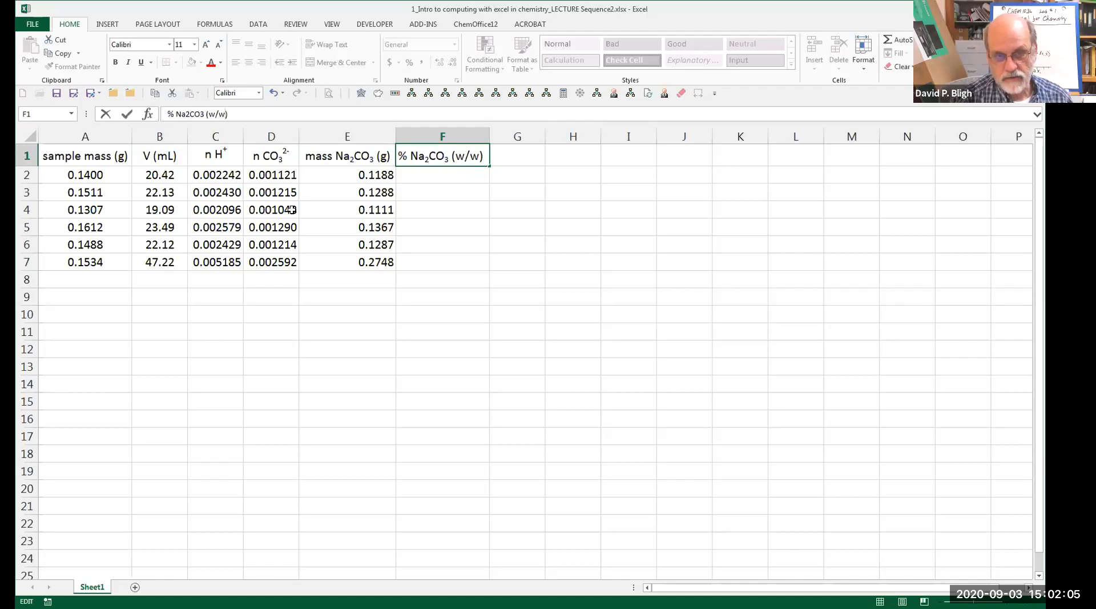
pyautogui.press('Return')
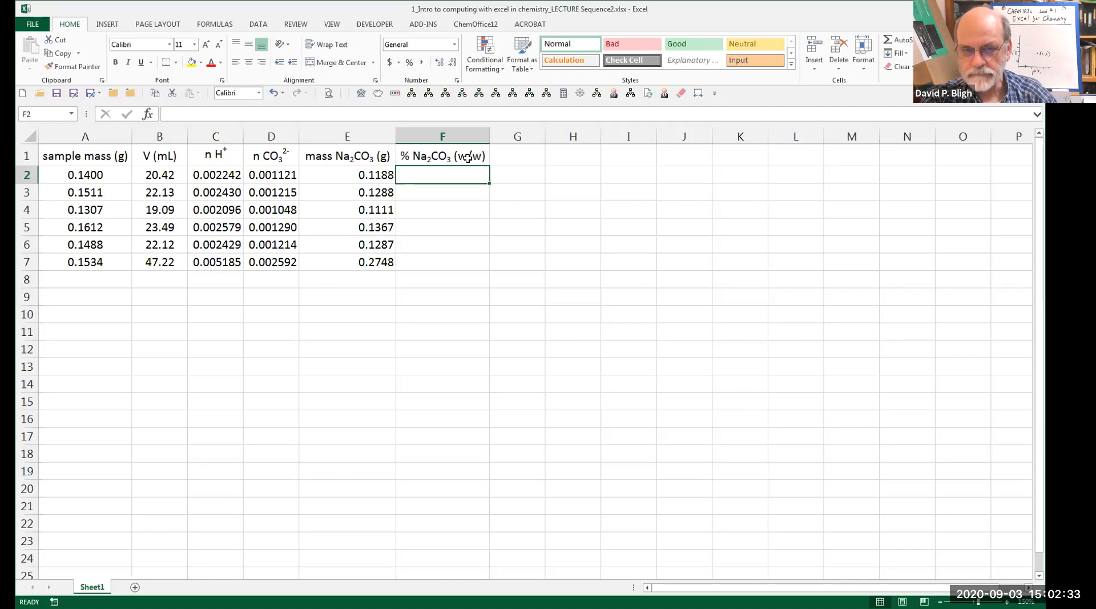
pyautogui.click(56, 92)
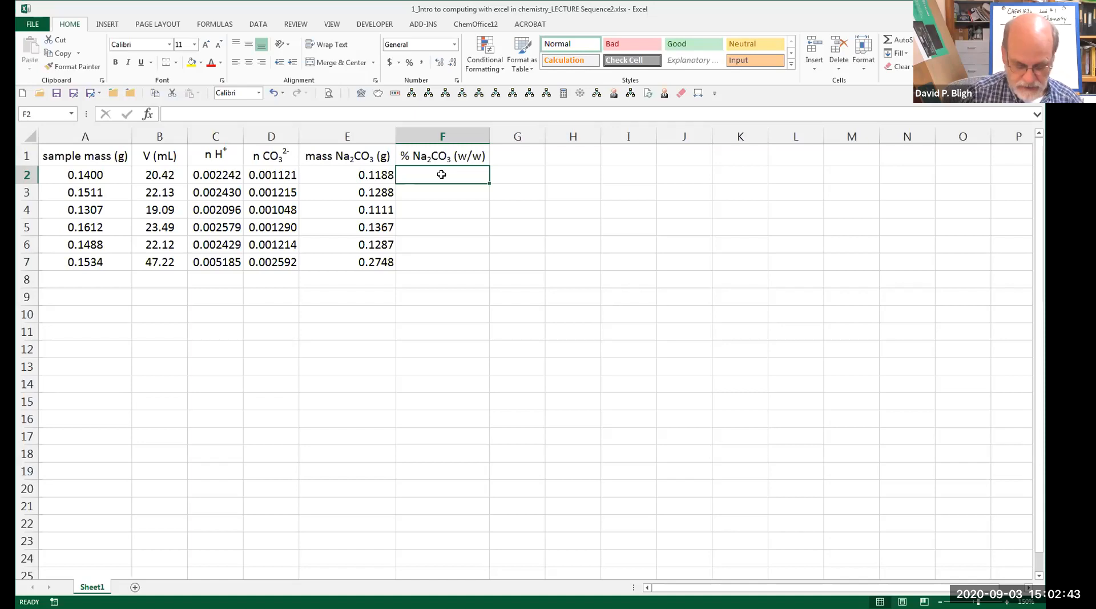
# - Write a formula in F2 that divides the Na2CO3 mass in E2 by the sample mass in A2 and multiplies by 100
pyautogui.write('=')
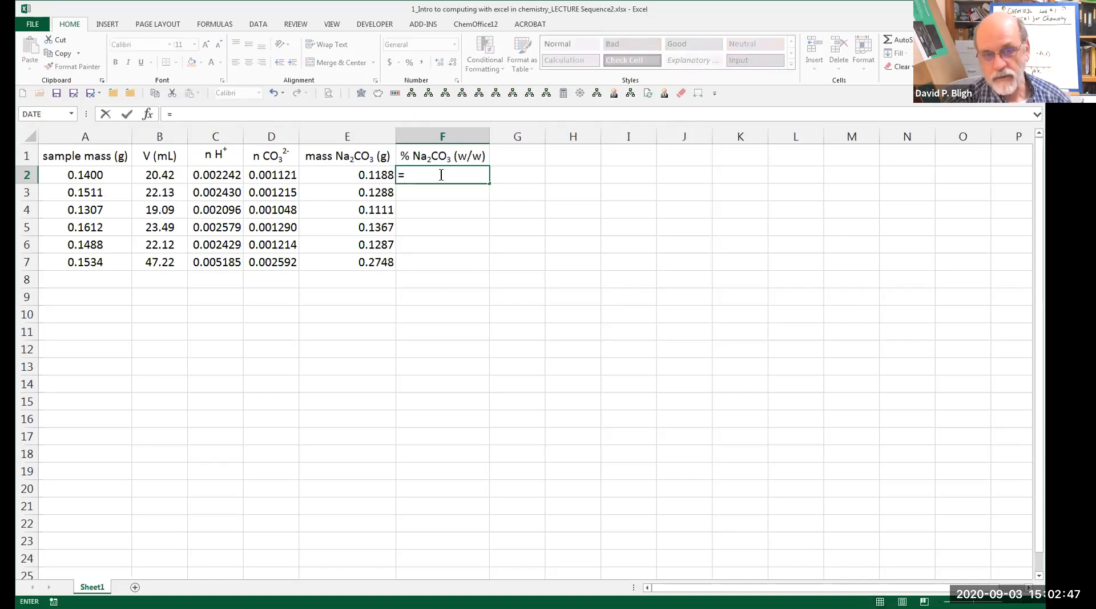
pyautogui.click(380, 176)
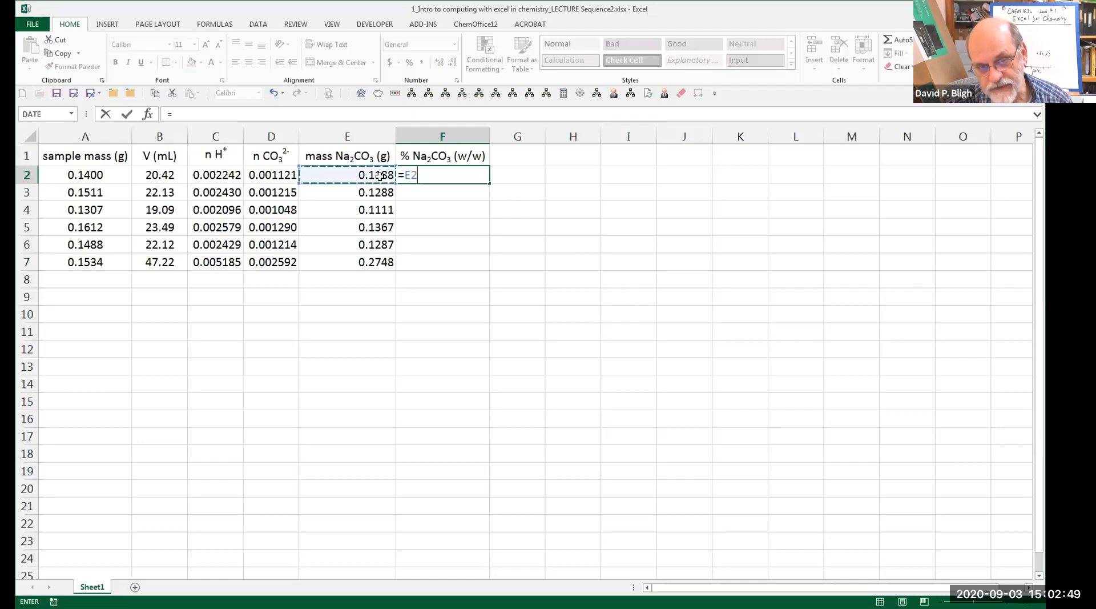
pyautogui.write('/')
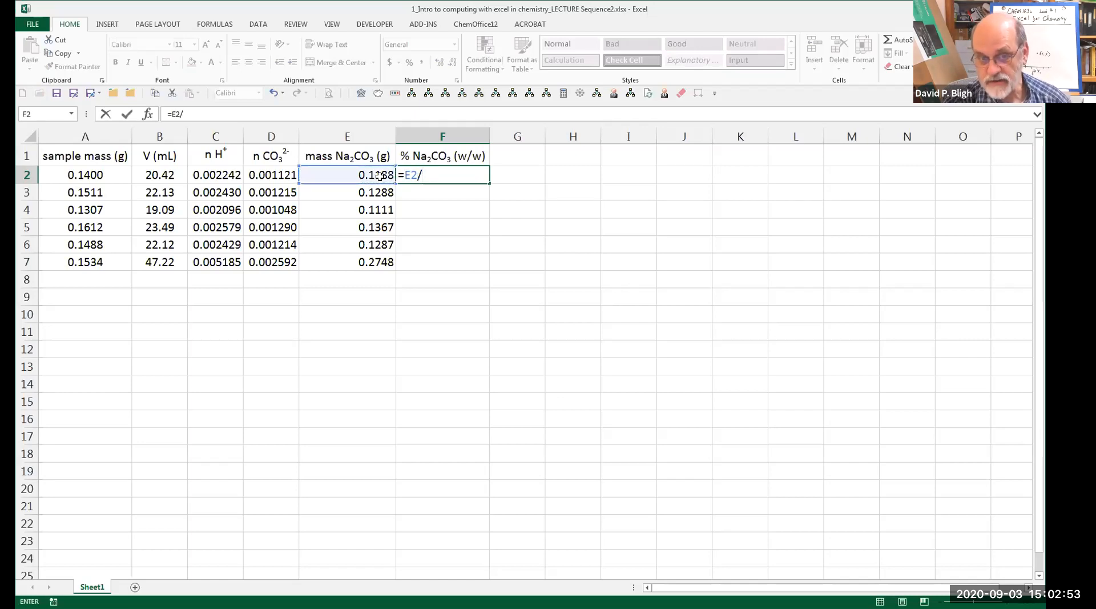
pyautogui.click(86, 176)
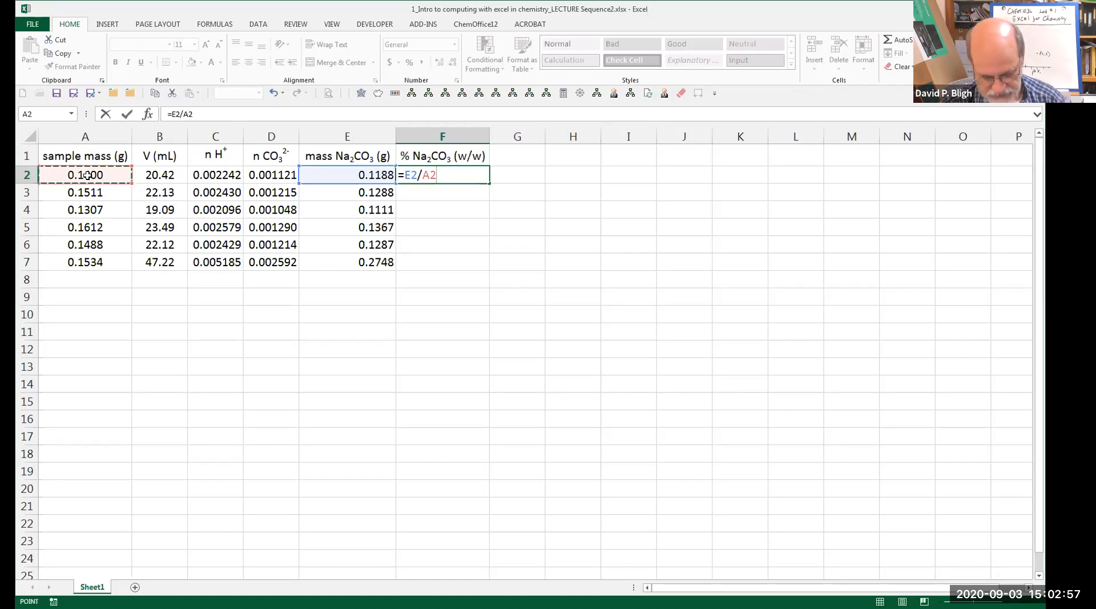
pyautogui.write('*')
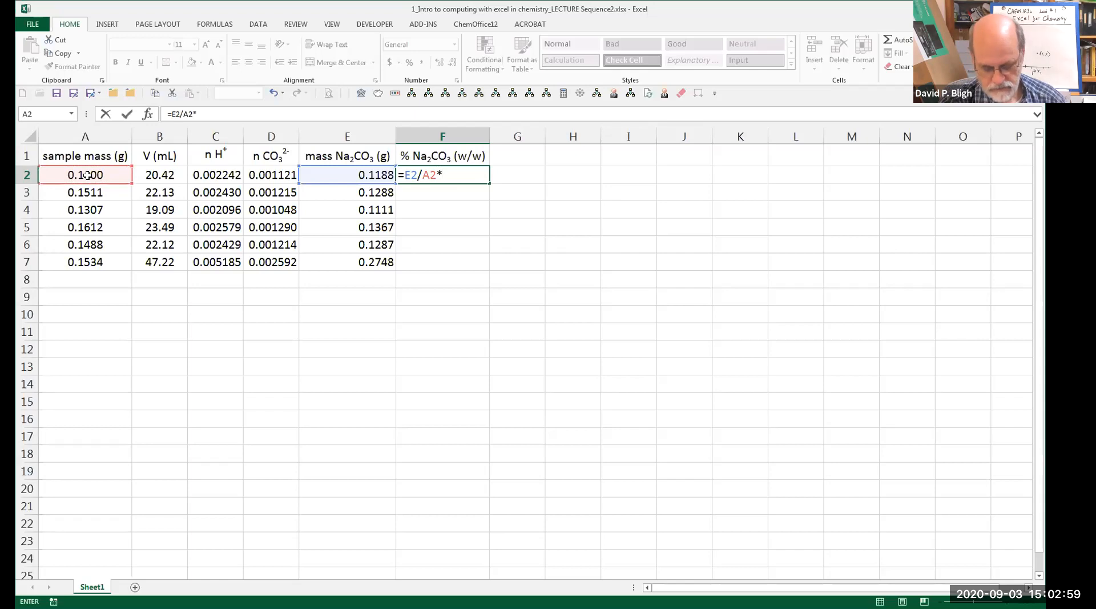
pyautogui.write('100')
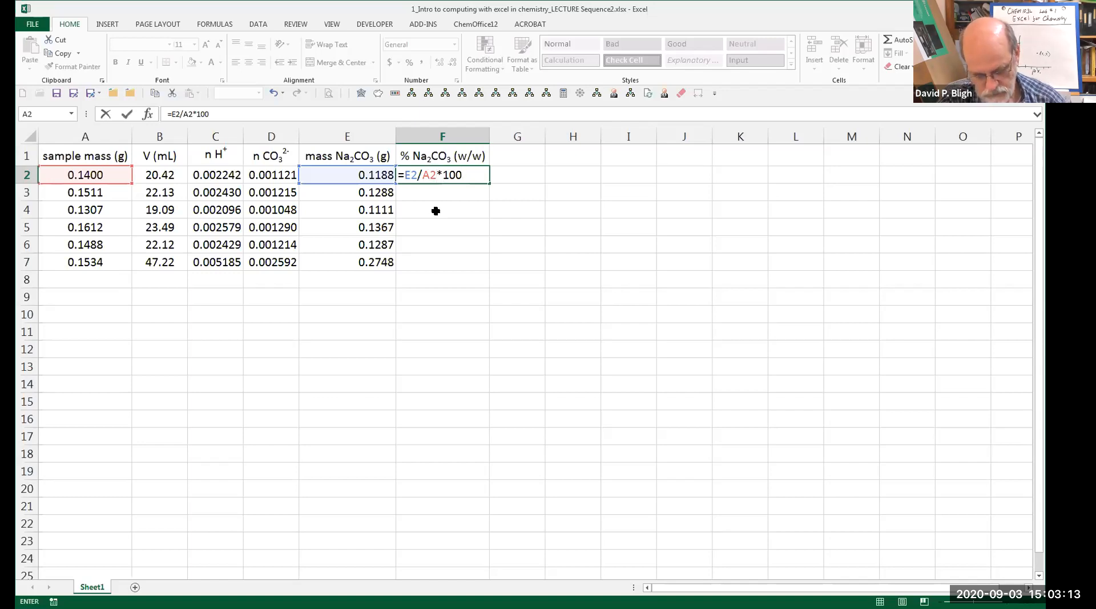
# - Enclose the E2/A2 division in parentheses and enter the F2 formula as =(E2/A2)*100
pyautogui.write(')')
pyautogui.click(404, 174)
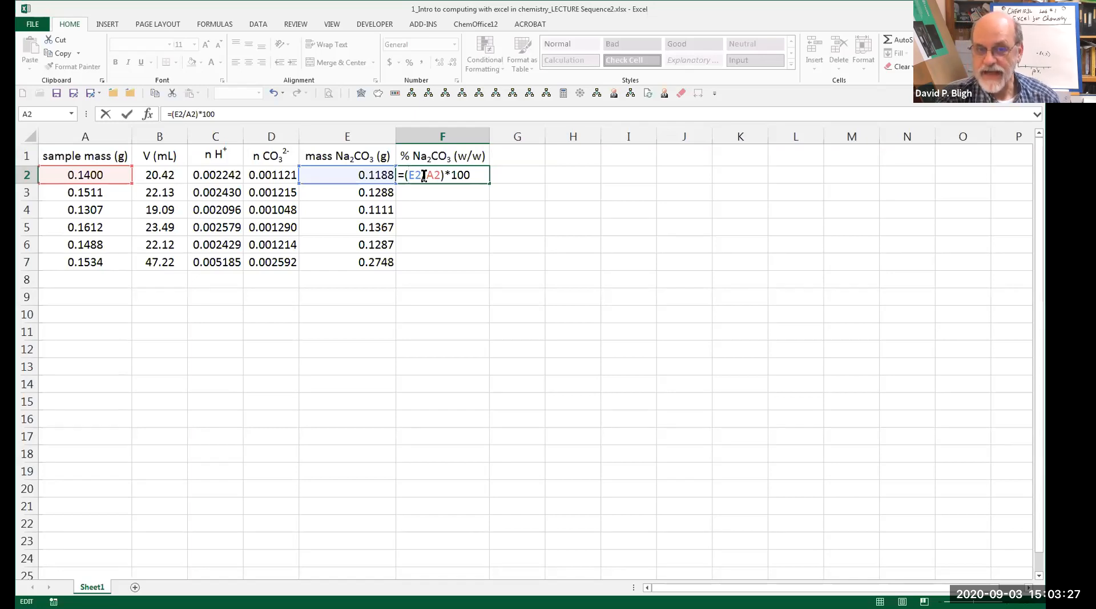
pyautogui.click(505, 173)
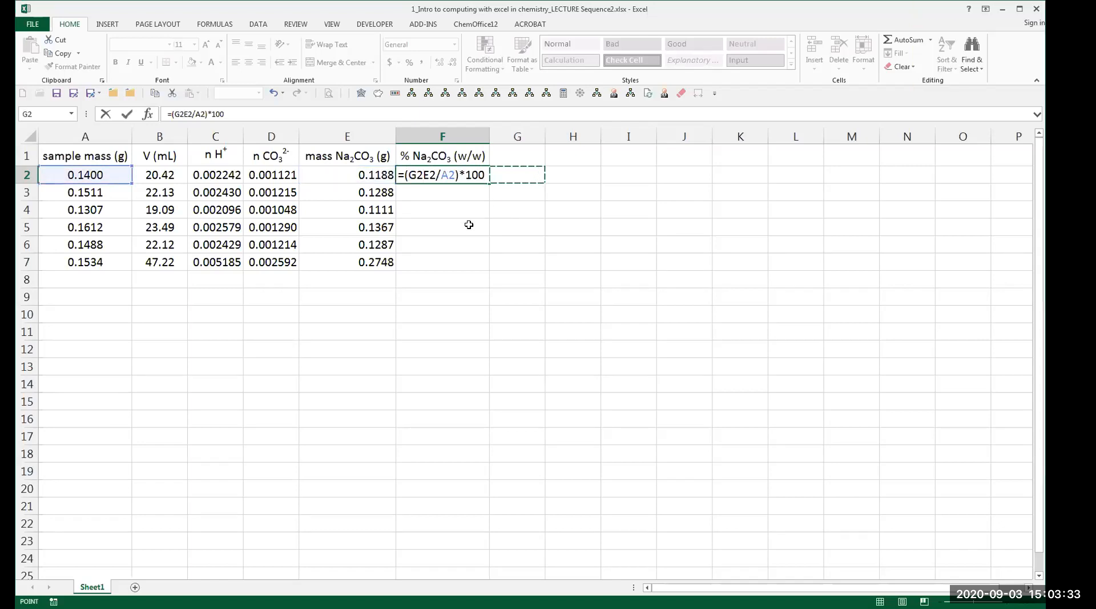
pyautogui.click(424, 174)
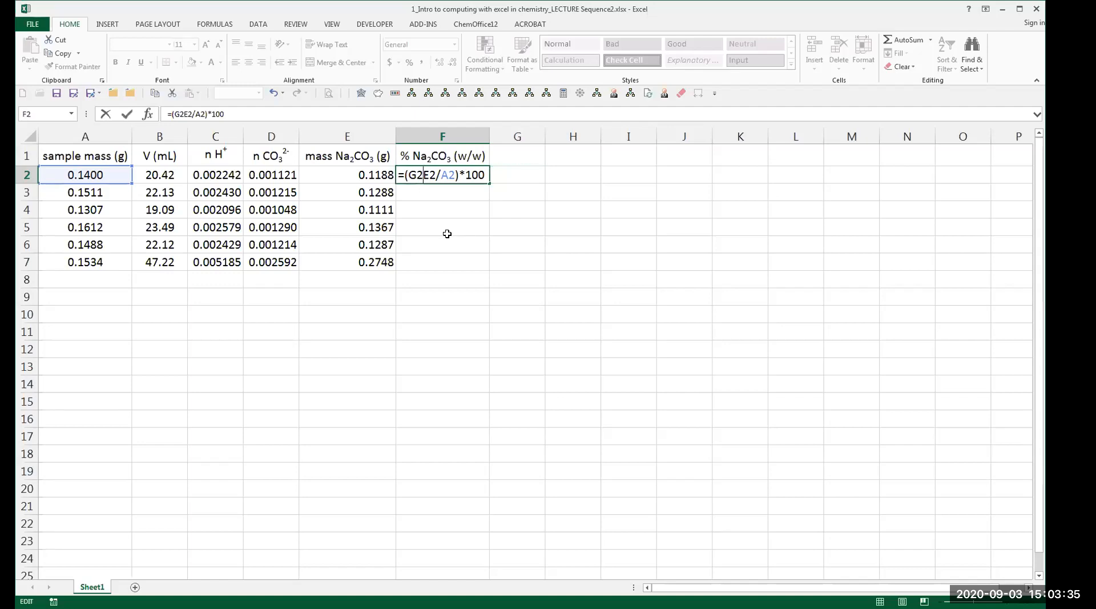
pyautogui.press('BackSpace')
pyautogui.press('BackSpace')
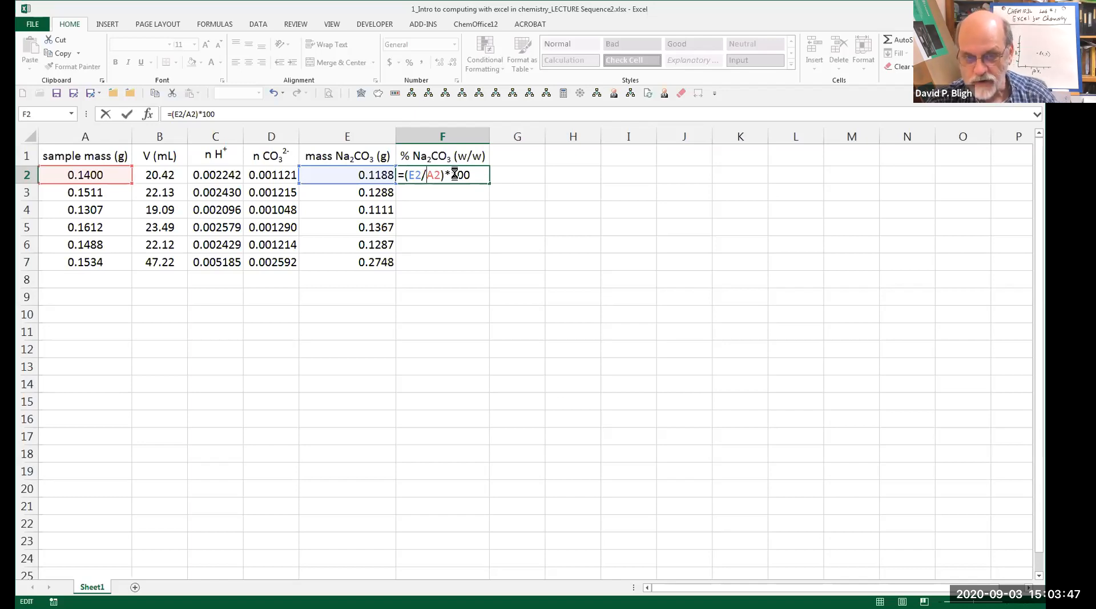
pyautogui.press('Return')
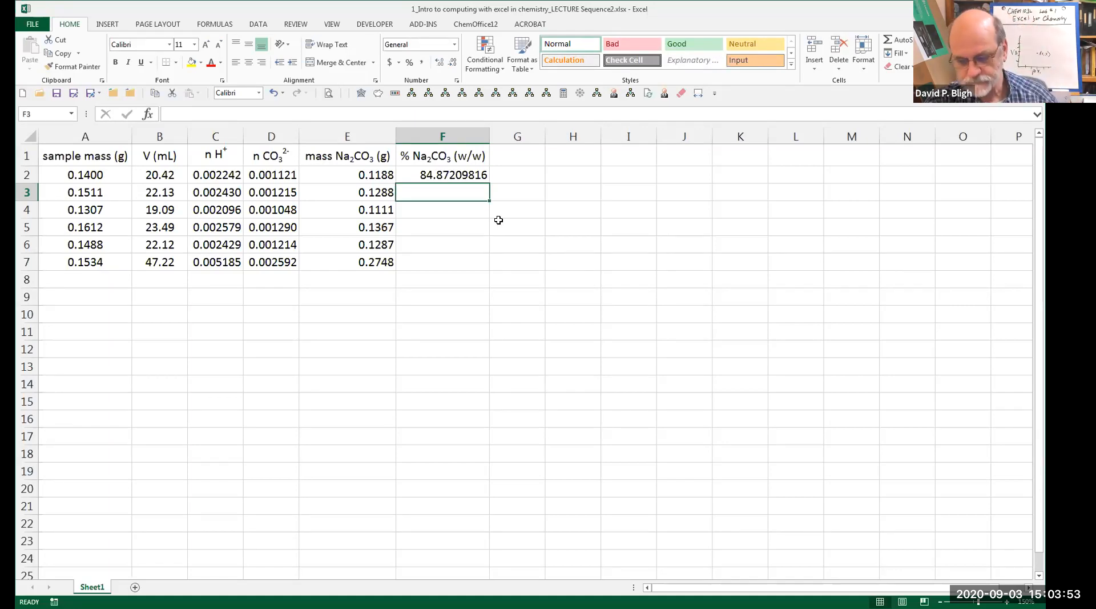
# - Fill the % Na2CO3 formula from F2 down to F7
pyautogui.click(477, 178)
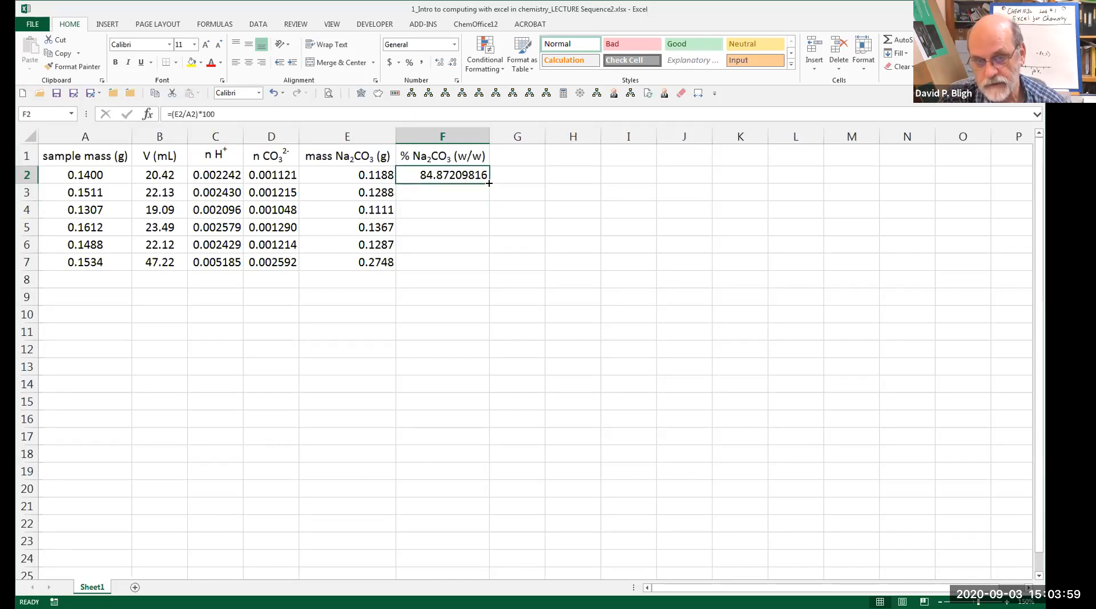
pyautogui.moveTo(488, 183); pyautogui.dragTo(484, 268)
pyautogui.click(540, 254)
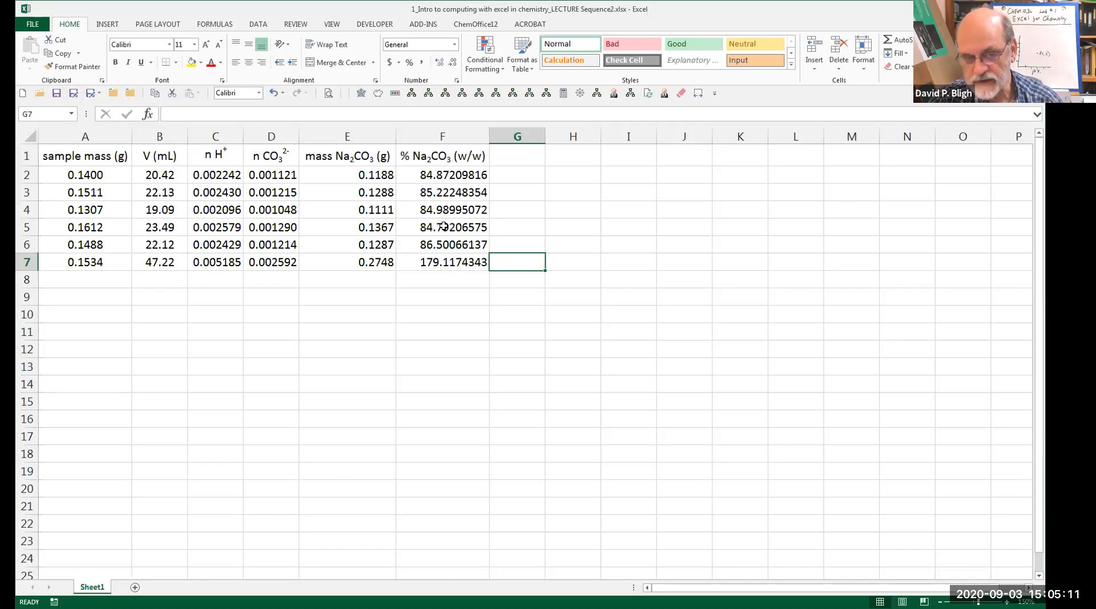
# - Correct the last sample's HCl volume in B7 to 22.42 mL
pyautogui.click(462, 262)
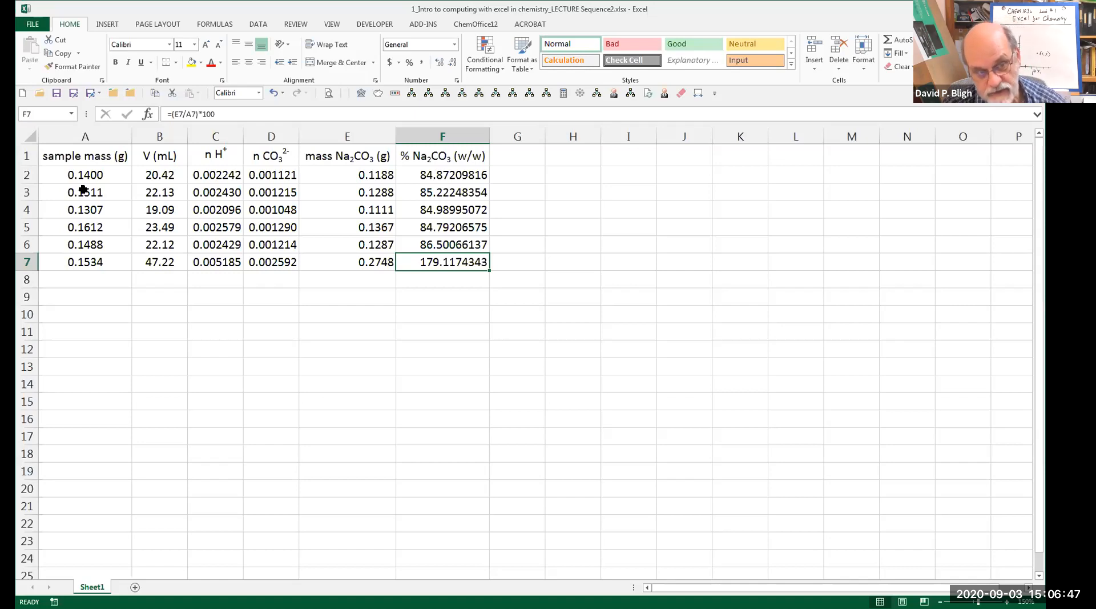
pyautogui.click(157, 261)
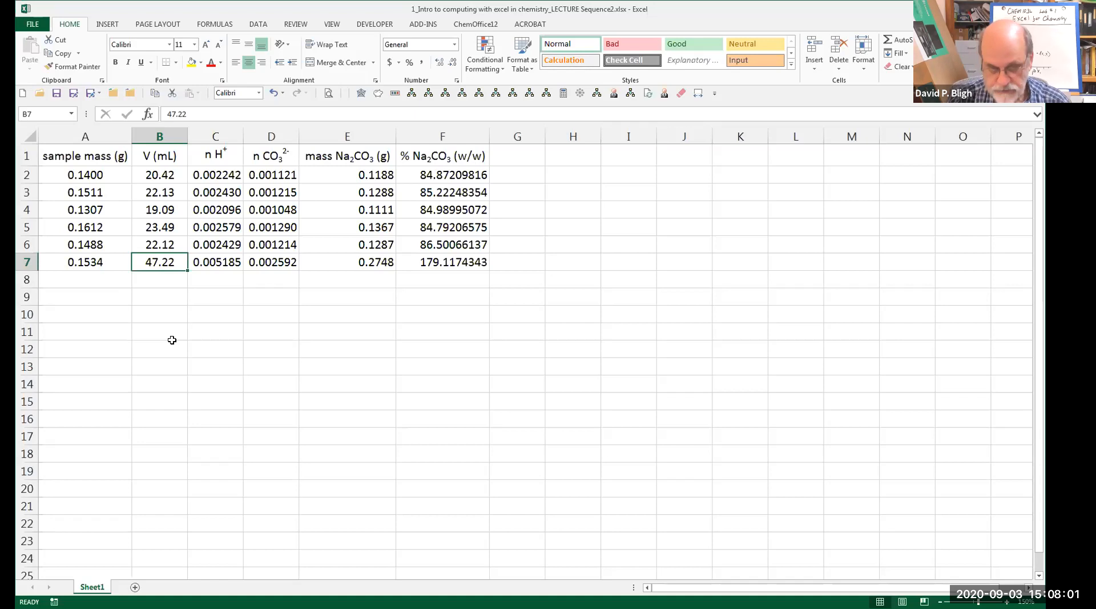
pyautogui.write('22.4')
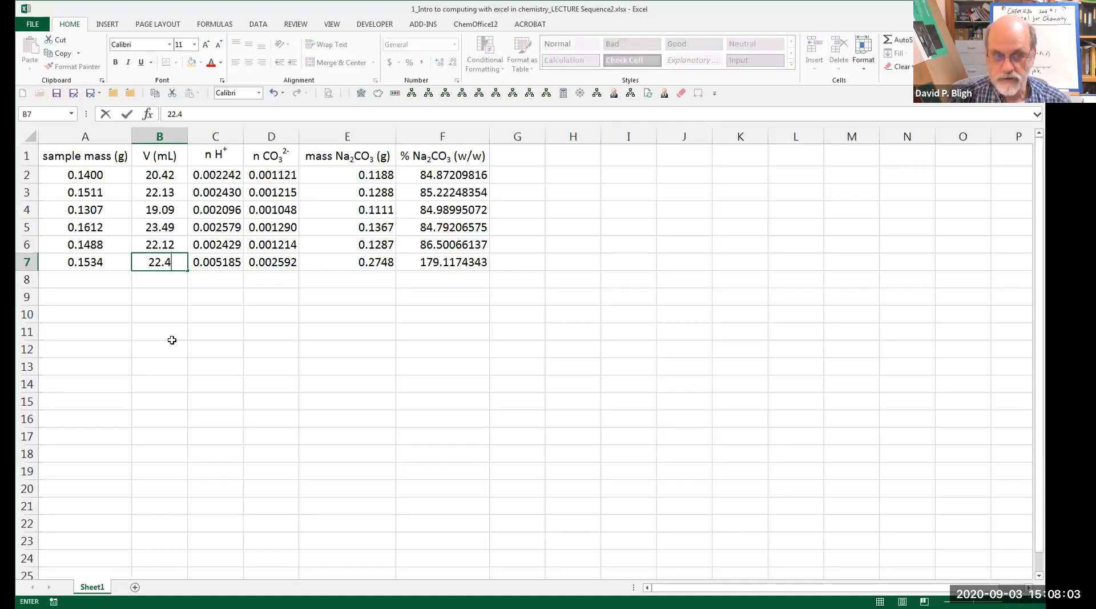
pyautogui.write('2')
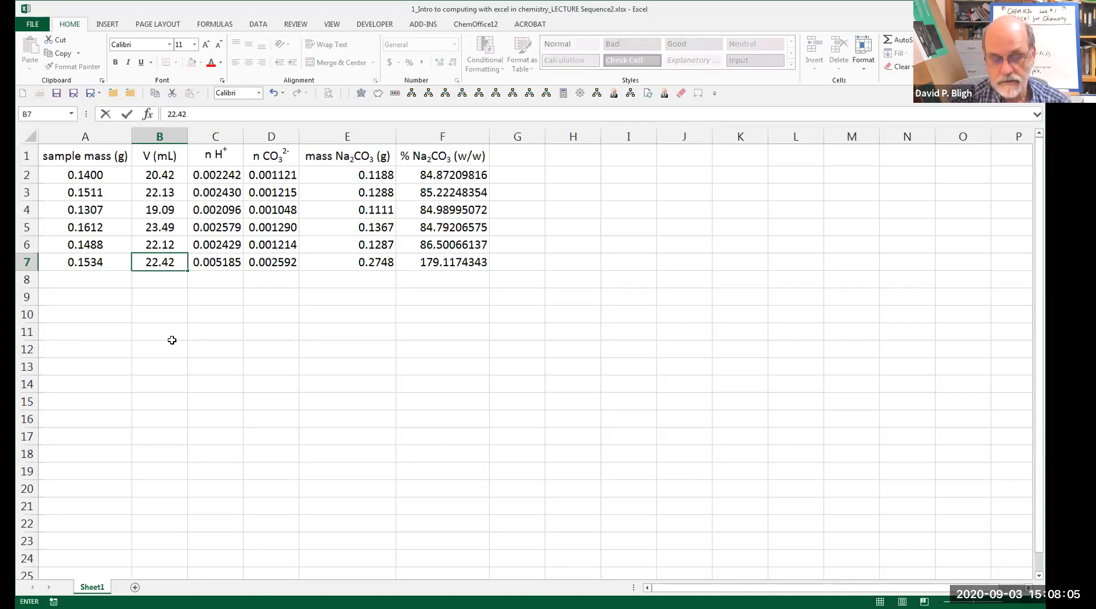
pyautogui.click(172, 340)
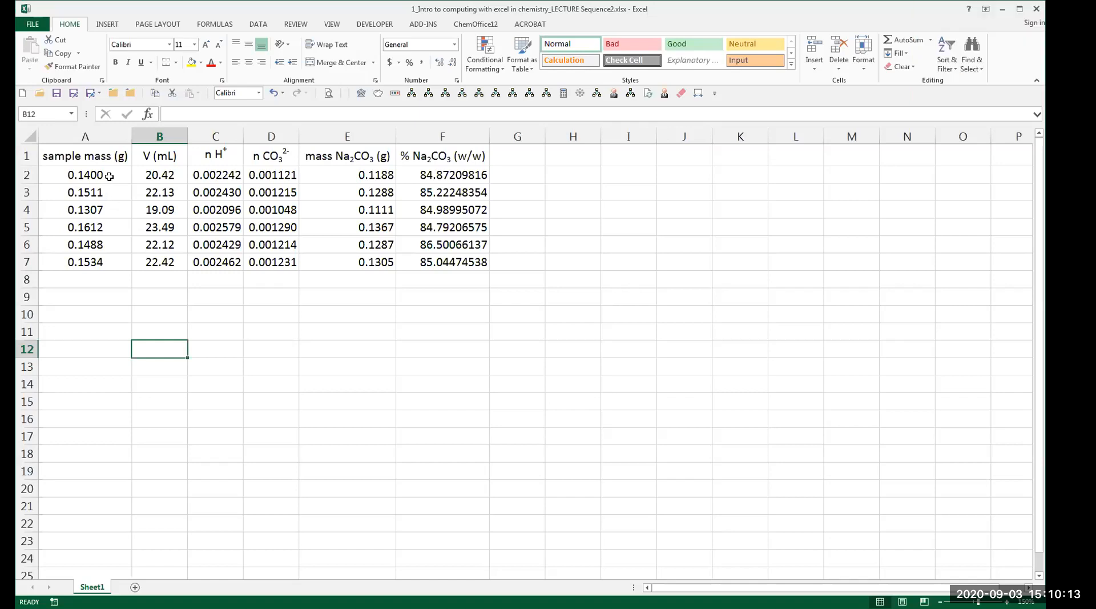
# - Preview the Scientific, General and Number formats for the sample masses in A2:A7
pyautogui.moveTo(108, 177); pyautogui.dragTo(99, 262)
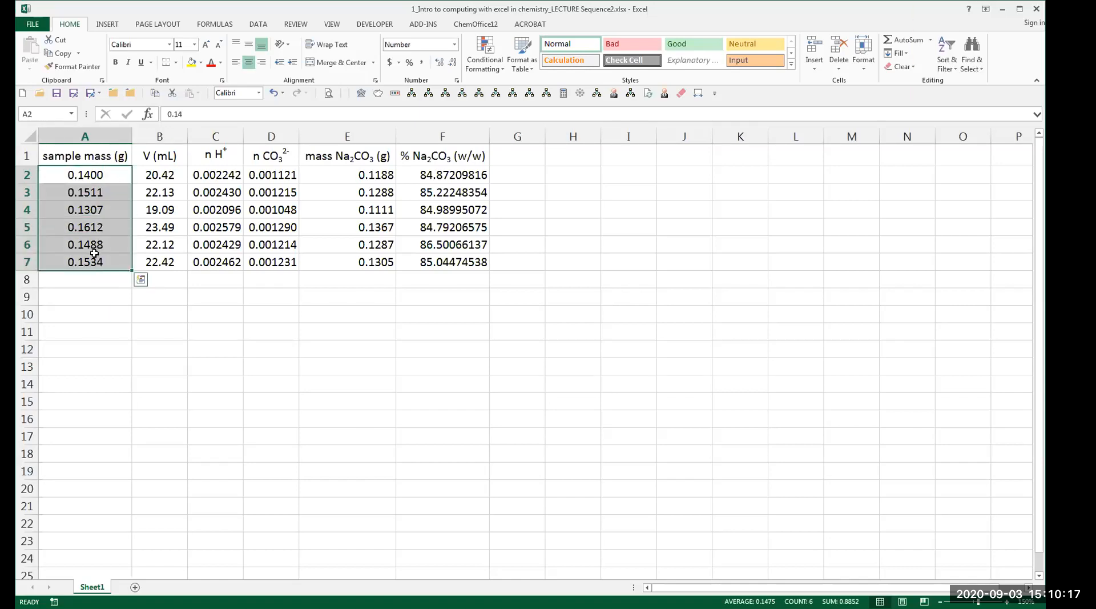
pyautogui.rightClick(95, 254)
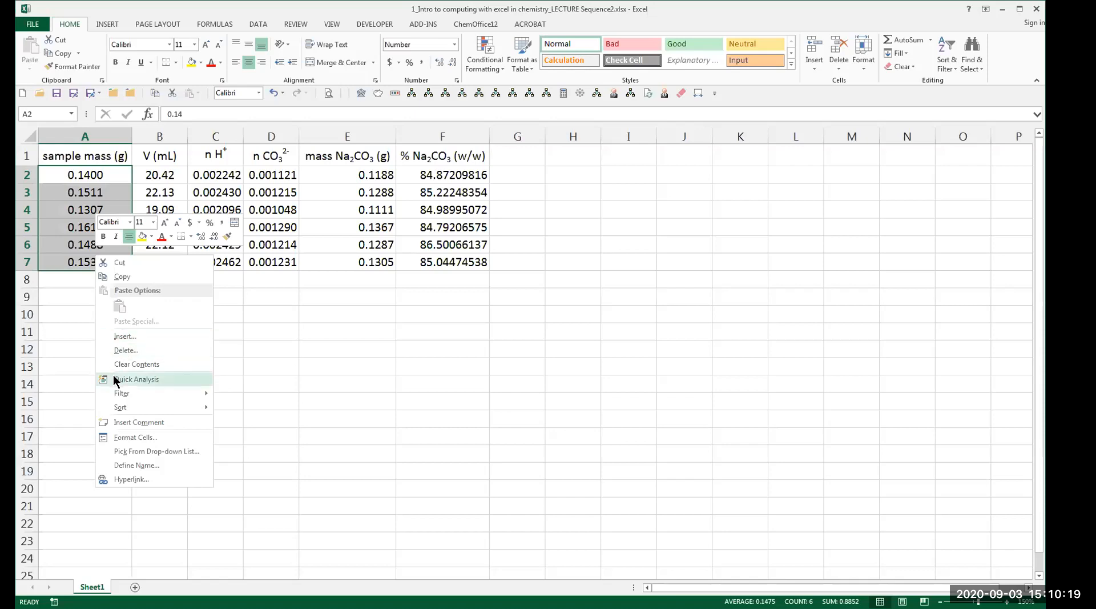
pyautogui.click(132, 437)
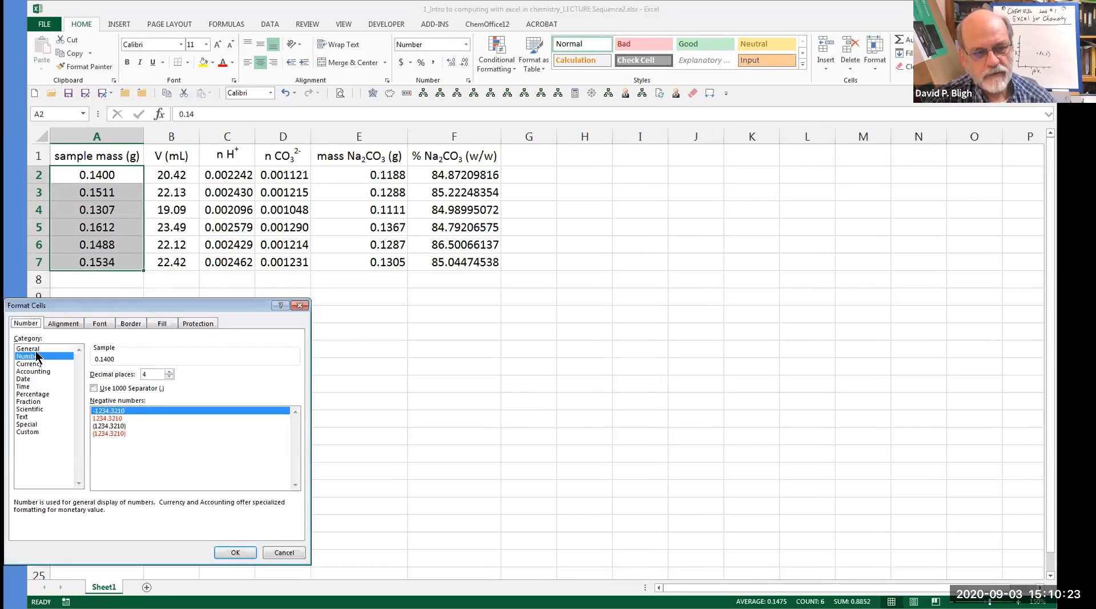
pyautogui.click(36, 409)
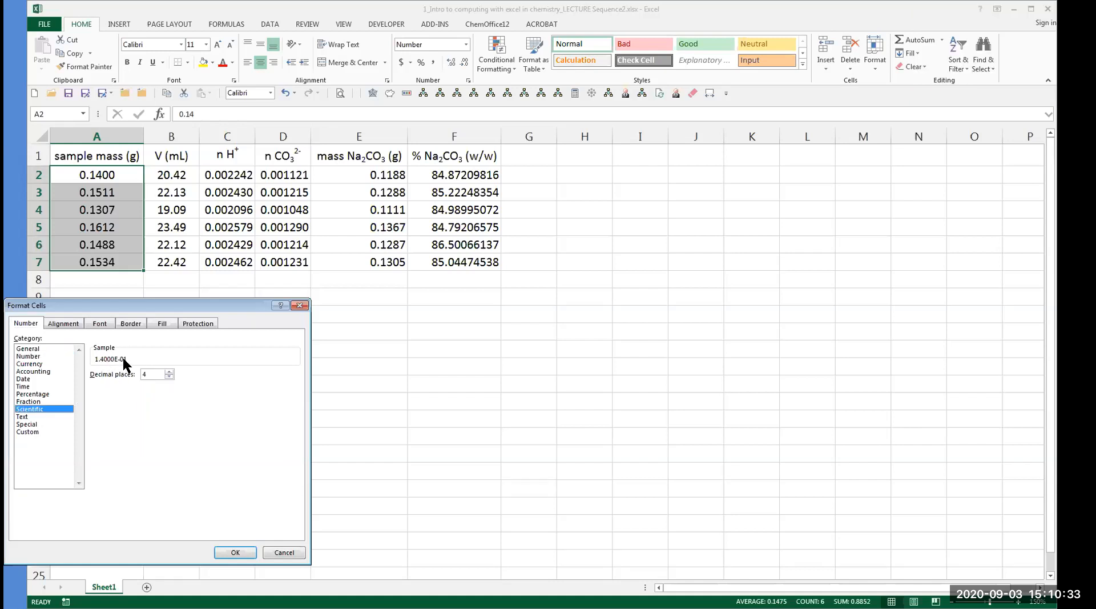
pyautogui.click(30, 356)
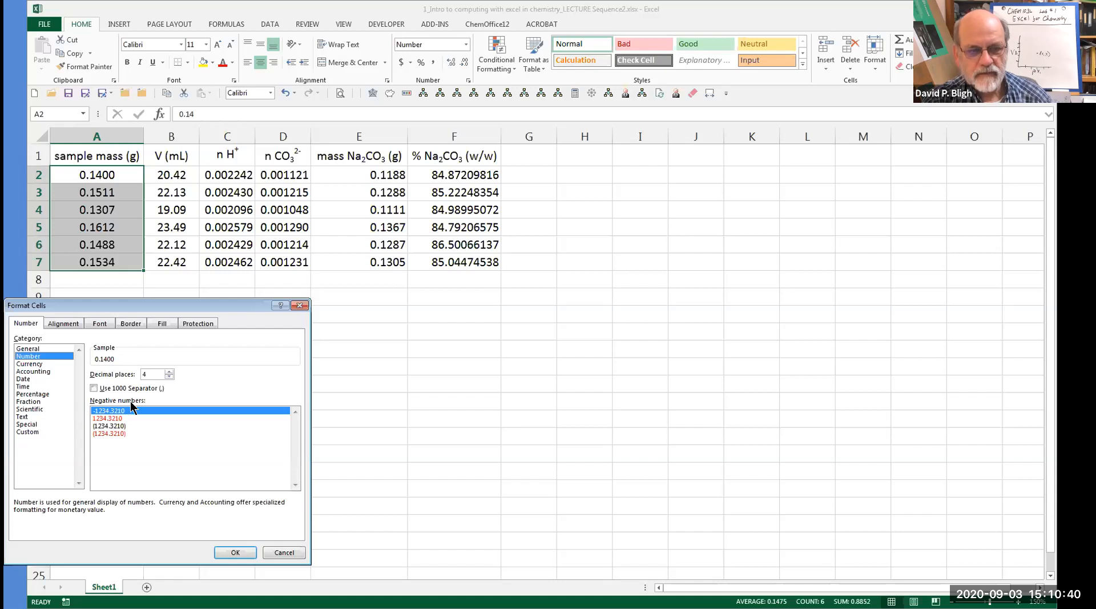
pyautogui.click(23, 349)
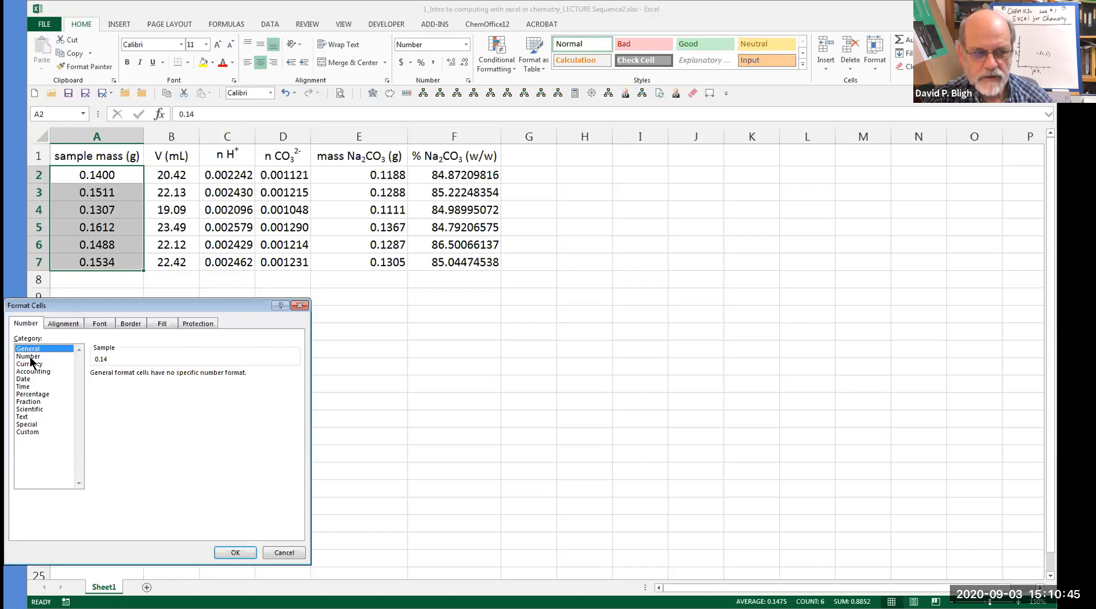
pyautogui.click(28, 356)
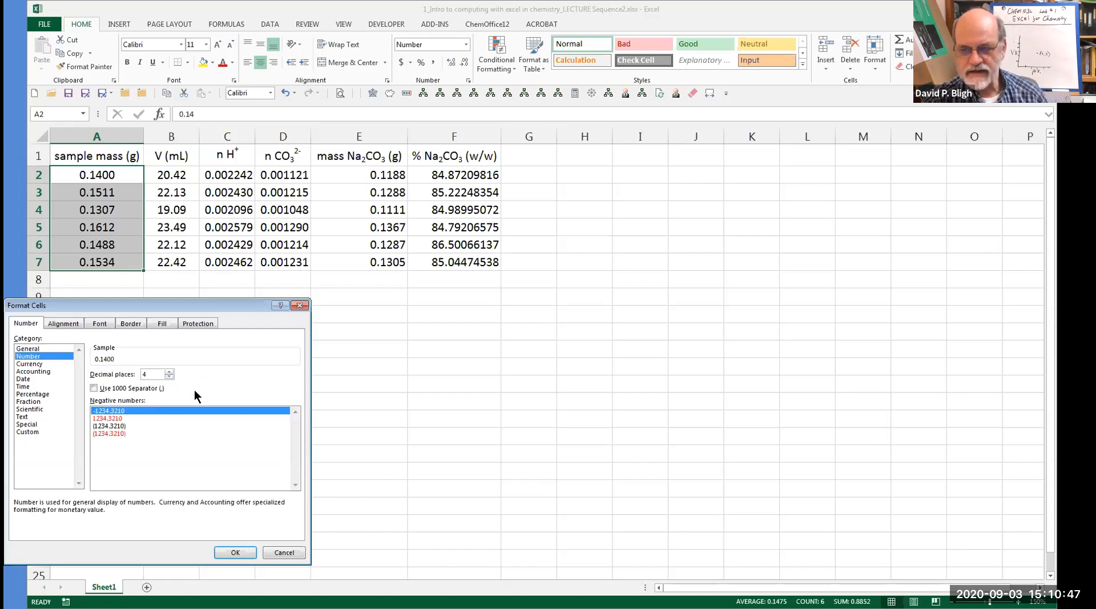
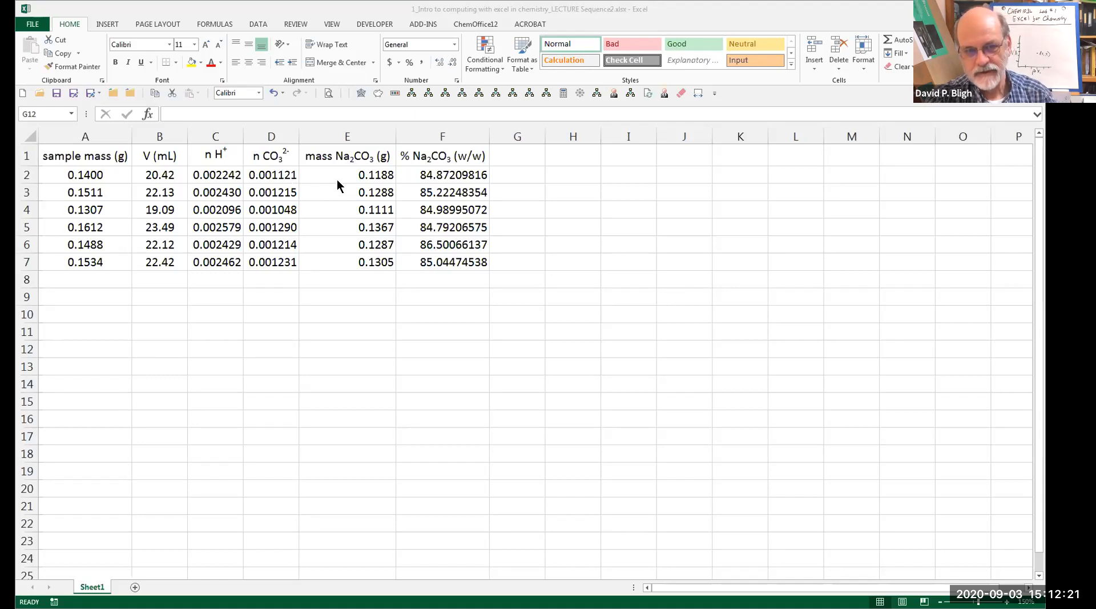
# - Inspect the formula behind the first sample's Na2CO3 mass in E2
pyautogui.click(360, 175)
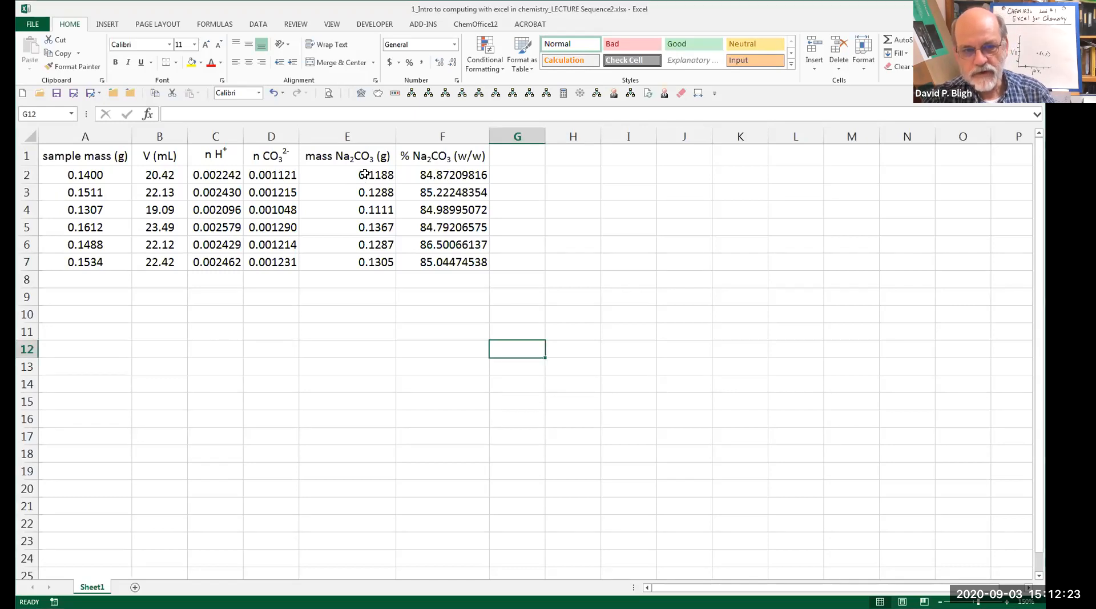
pyautogui.click(364, 174)
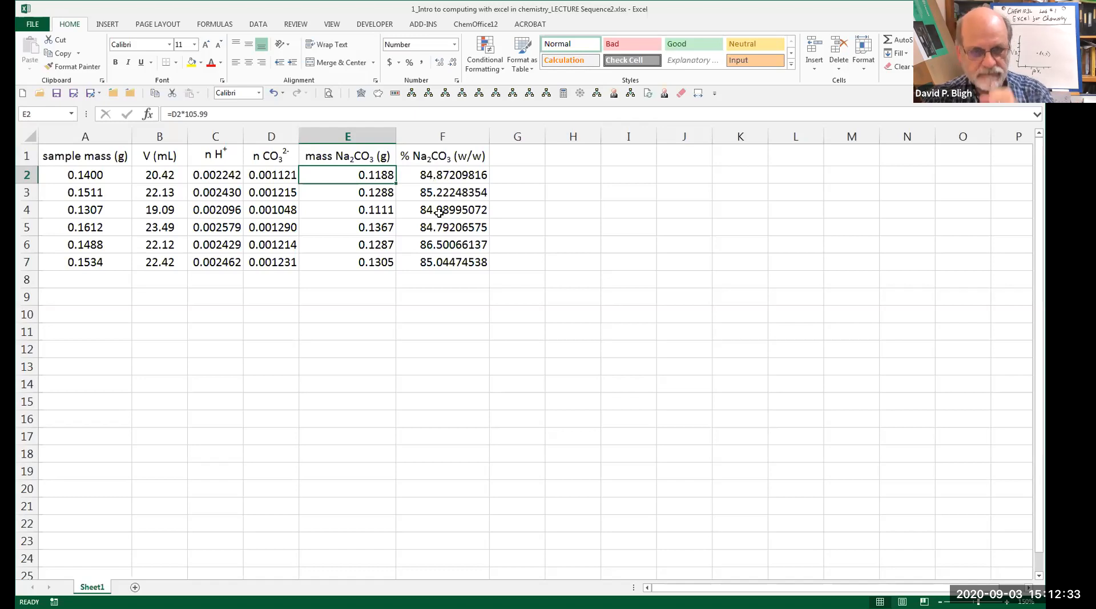
# - Start the Descriptive Statistics analysis from the data analysis tools
pyautogui.click(469, 169)
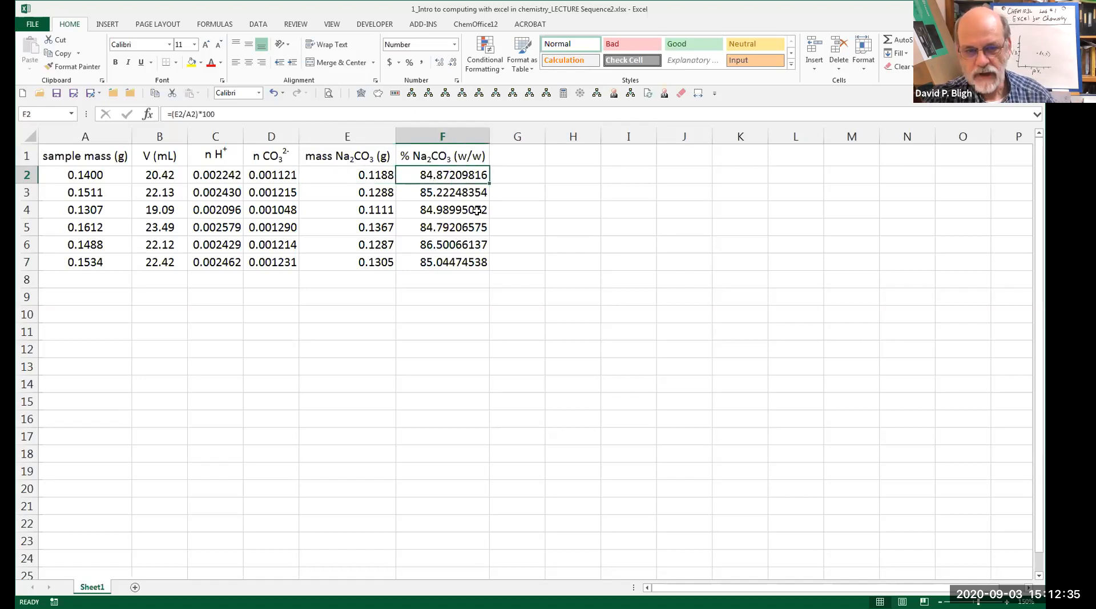
pyautogui.click(448, 300)
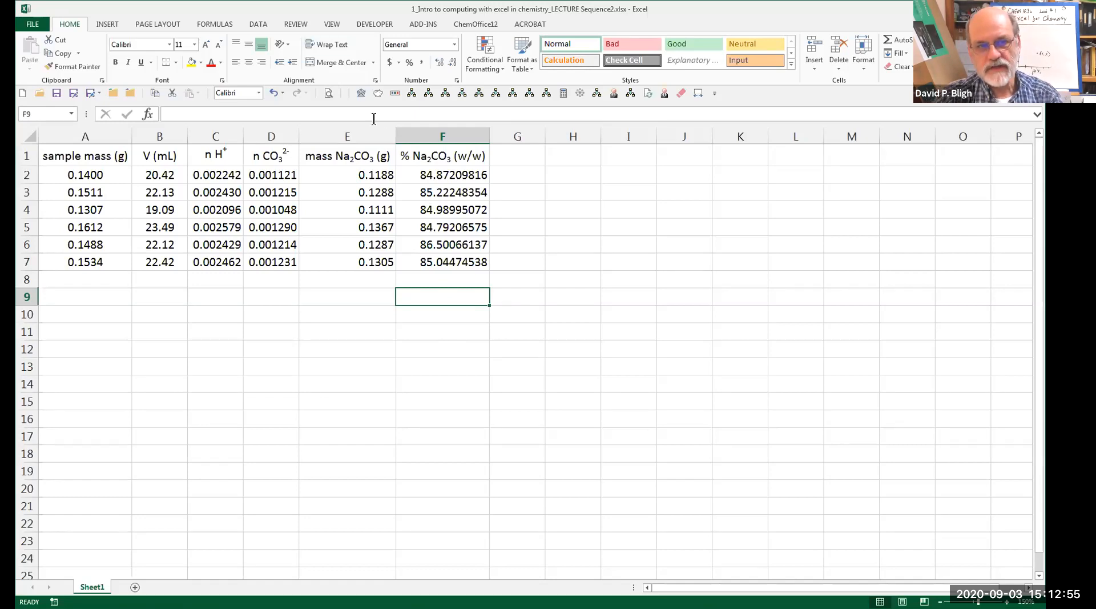
pyautogui.click(251, 24)
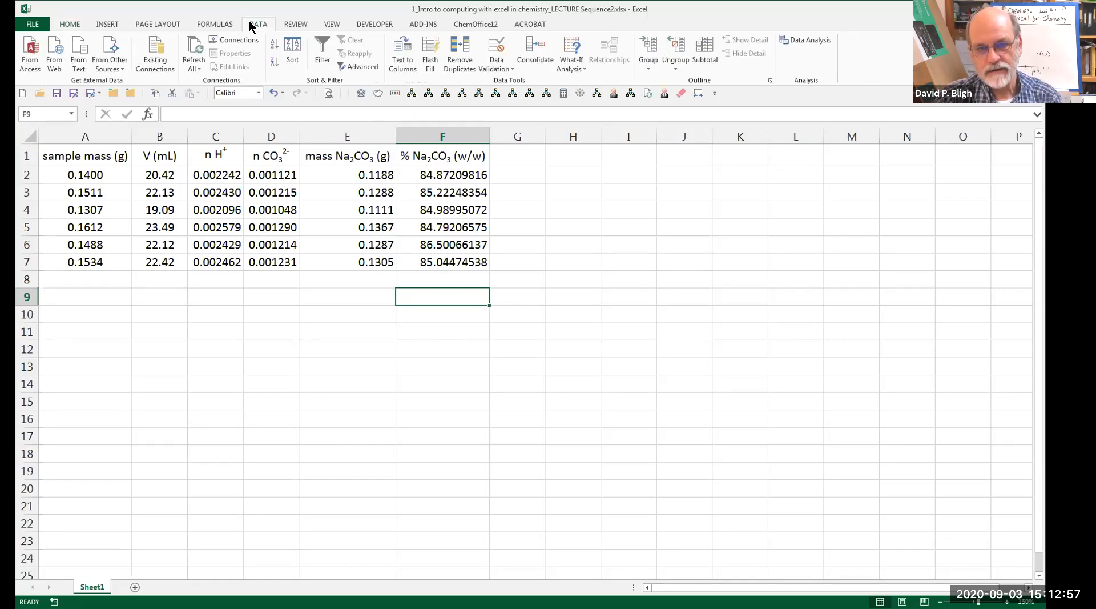
pyautogui.click(806, 41)
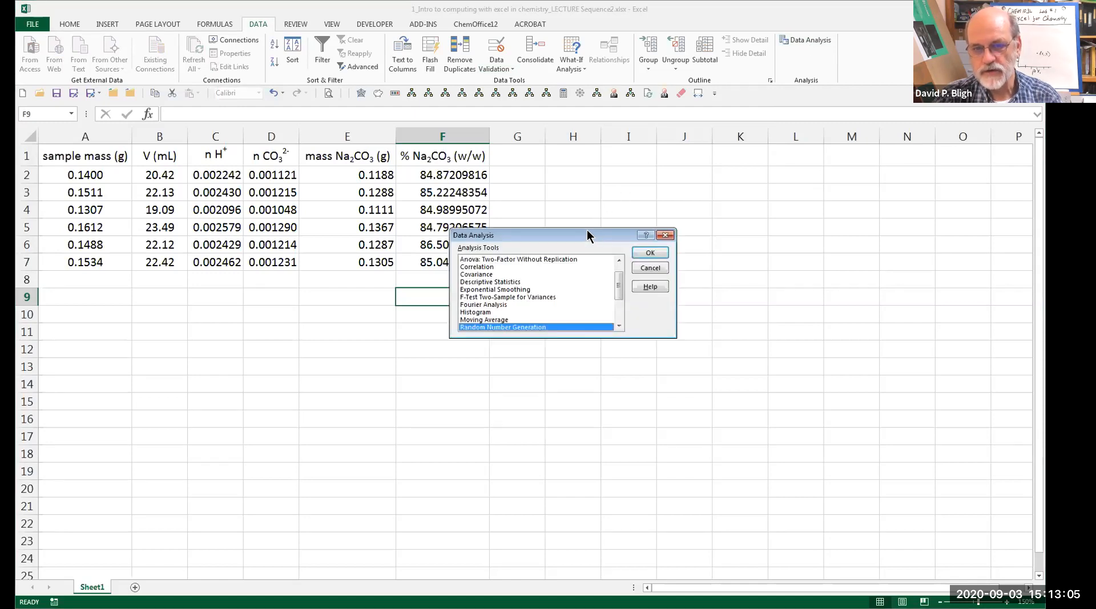
pyautogui.moveTo(588, 234); pyautogui.dragTo(739, 165)
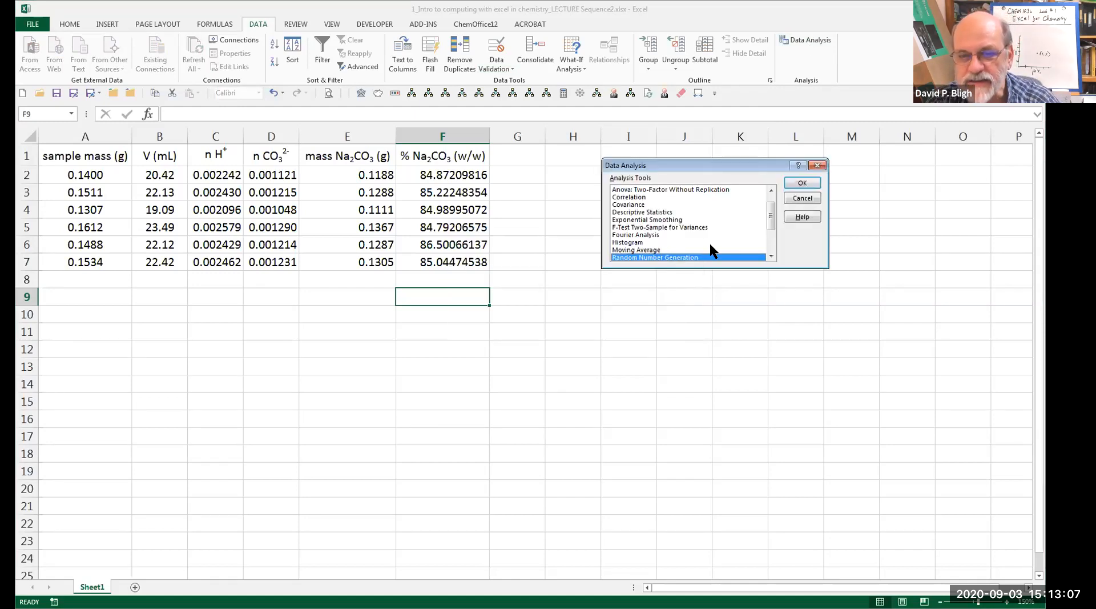
pyautogui.moveTo(769, 223)
pyautogui.mouseDown()
pyautogui.moveTo(771, 251)
pyautogui.moveTo(768, 207)
pyautogui.mouseUp()
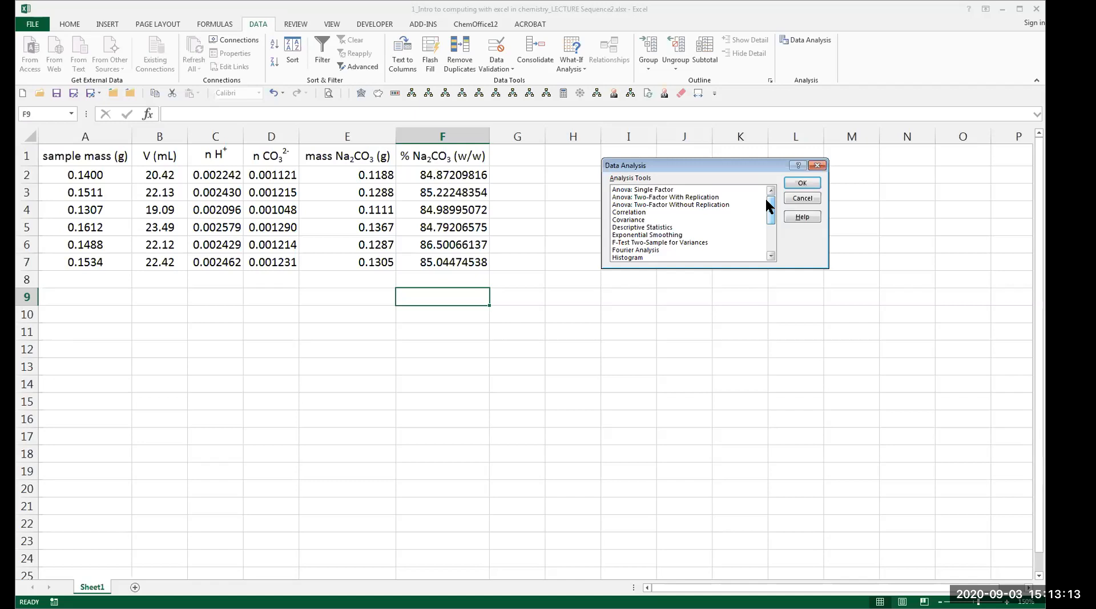
pyautogui.click(649, 226)
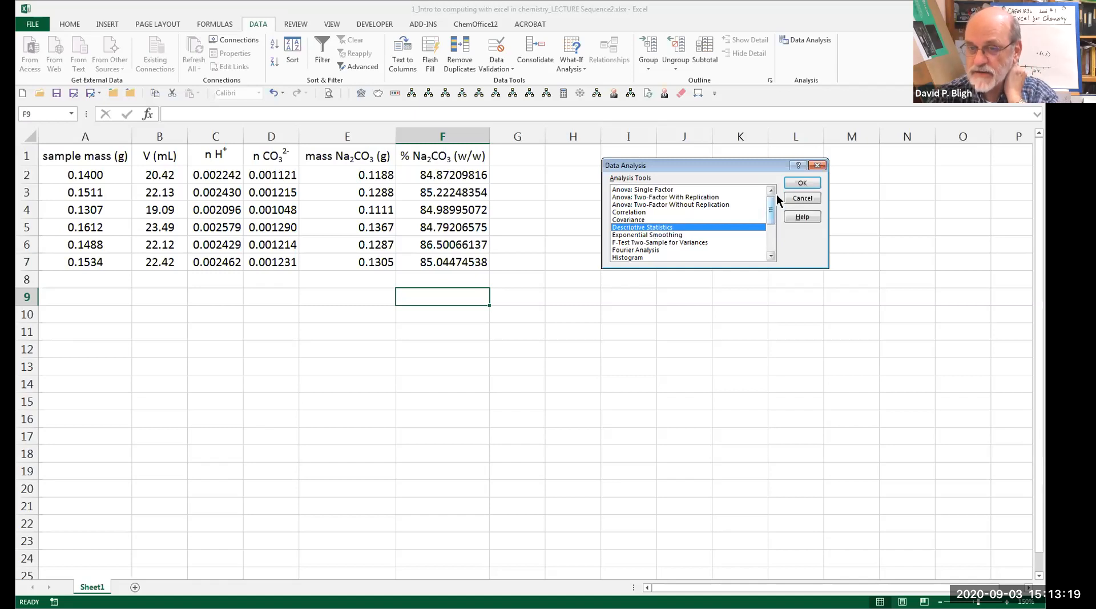
pyautogui.click(797, 182)
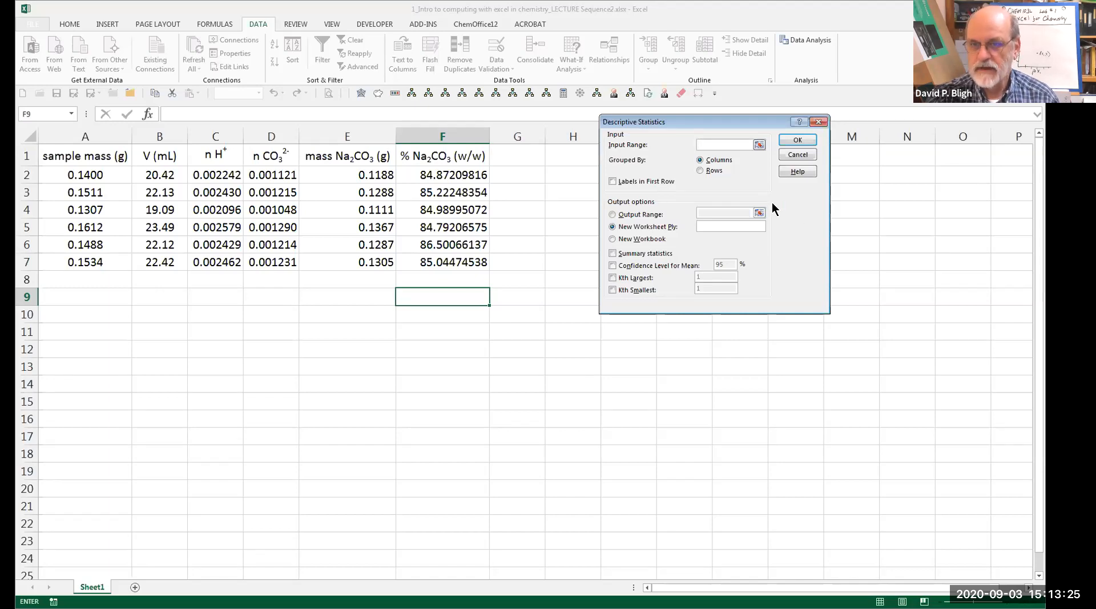
# - Set the analysis input range to the % Na2CO3 values in F2:F7, without the header
pyautogui.click(760, 145)
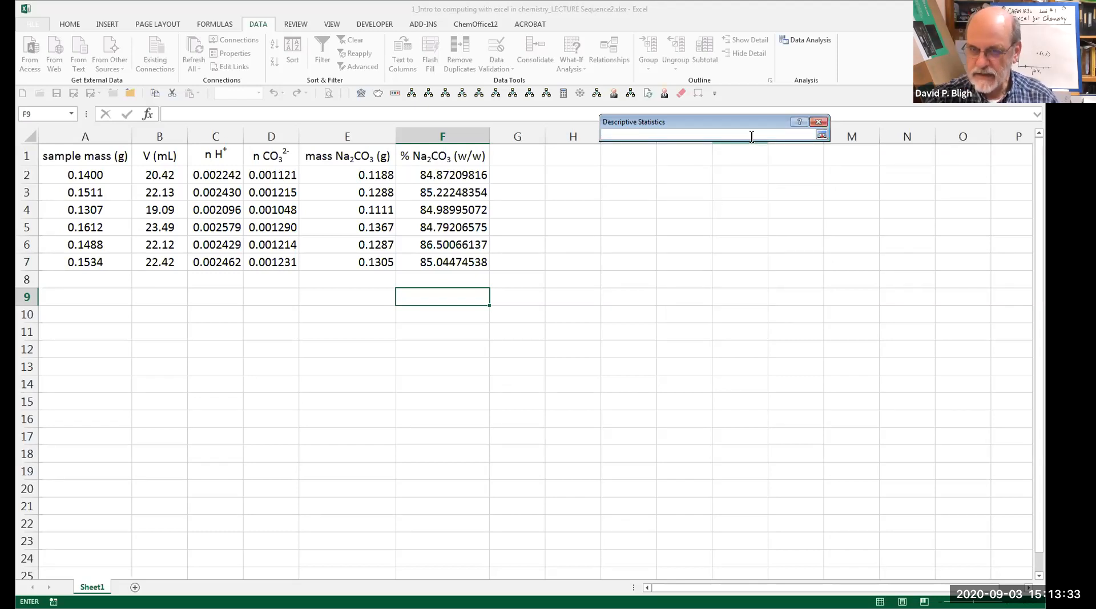
pyautogui.click(474, 180)
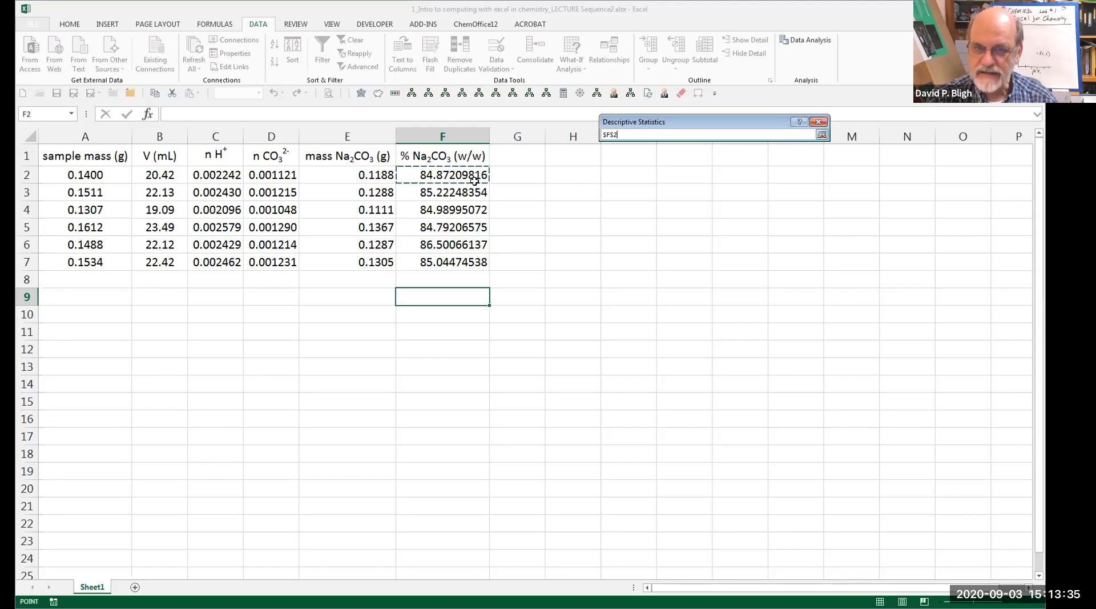
pyautogui.moveTo(475, 181); pyautogui.dragTo(457, 262)
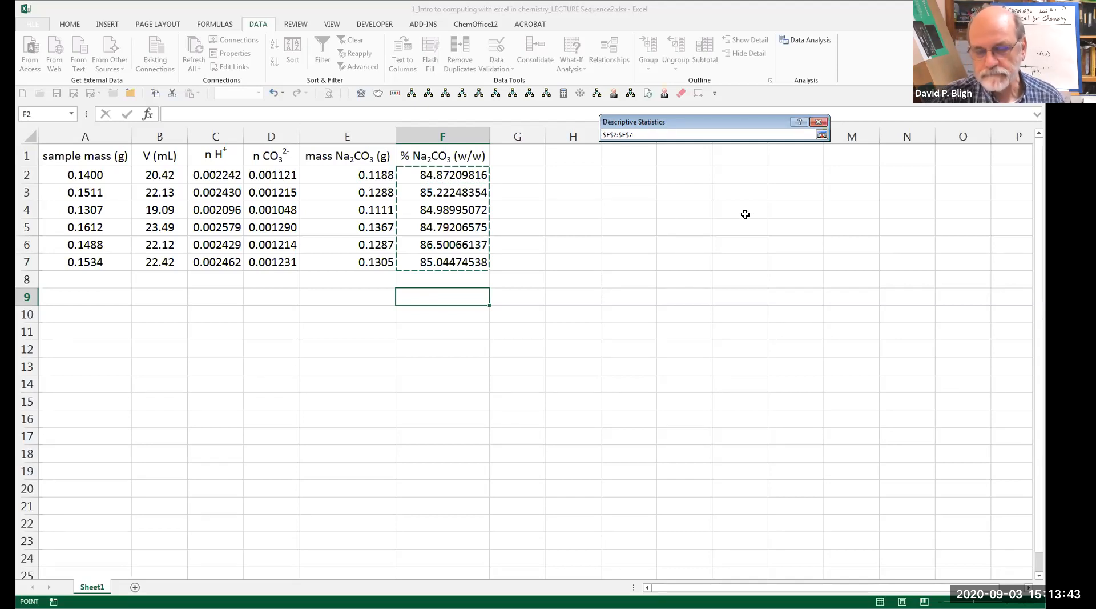
pyautogui.click(820, 133)
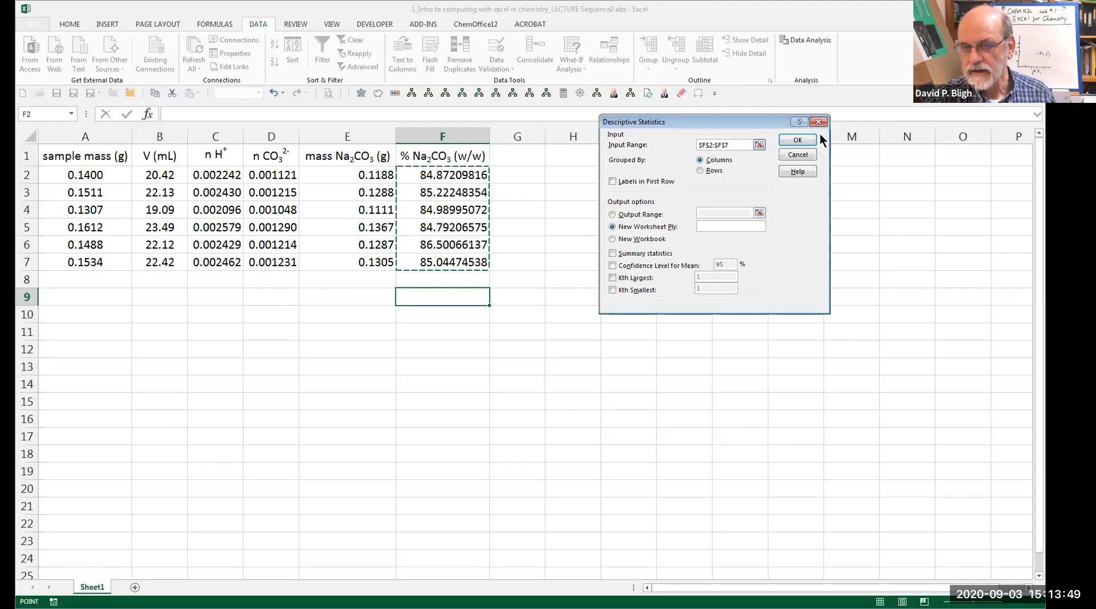
# - Set the input range to F1:F7, including the % Na2CO3 (w/w) header, and mark the first row as labels
pyautogui.click(760, 145)
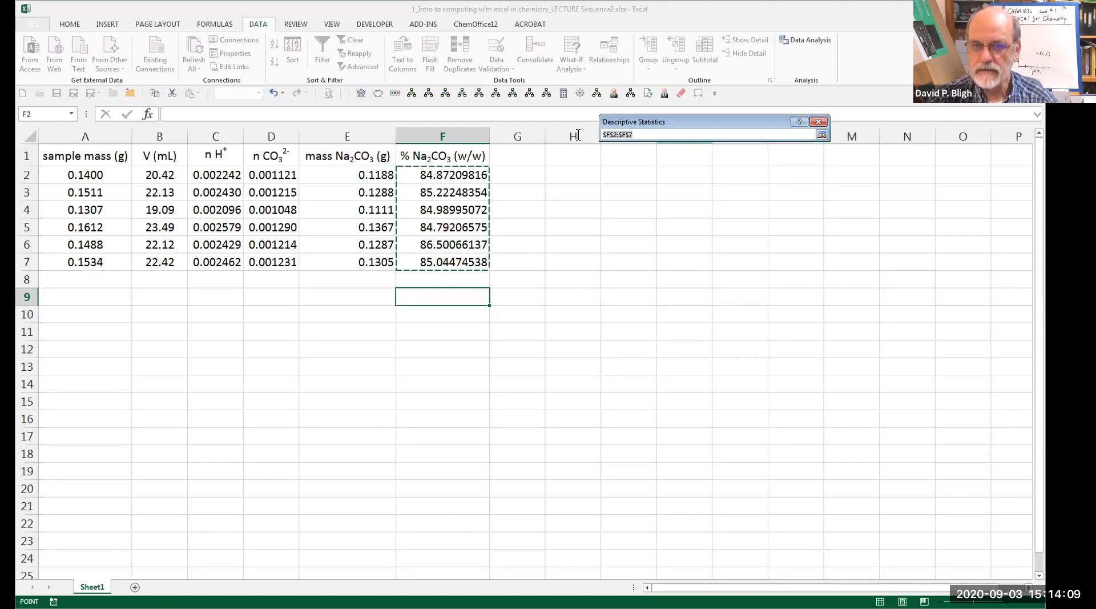
pyautogui.moveTo(645, 135); pyautogui.dragTo(600, 136)
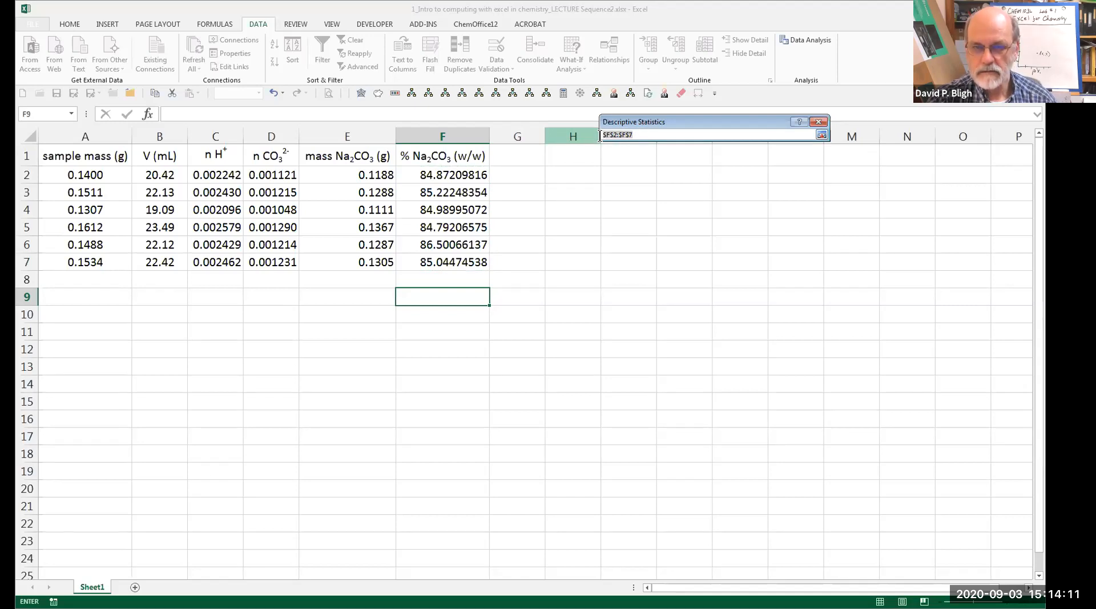
pyautogui.click(454, 157)
pyautogui.moveTo(454, 161); pyautogui.dragTo(454, 263)
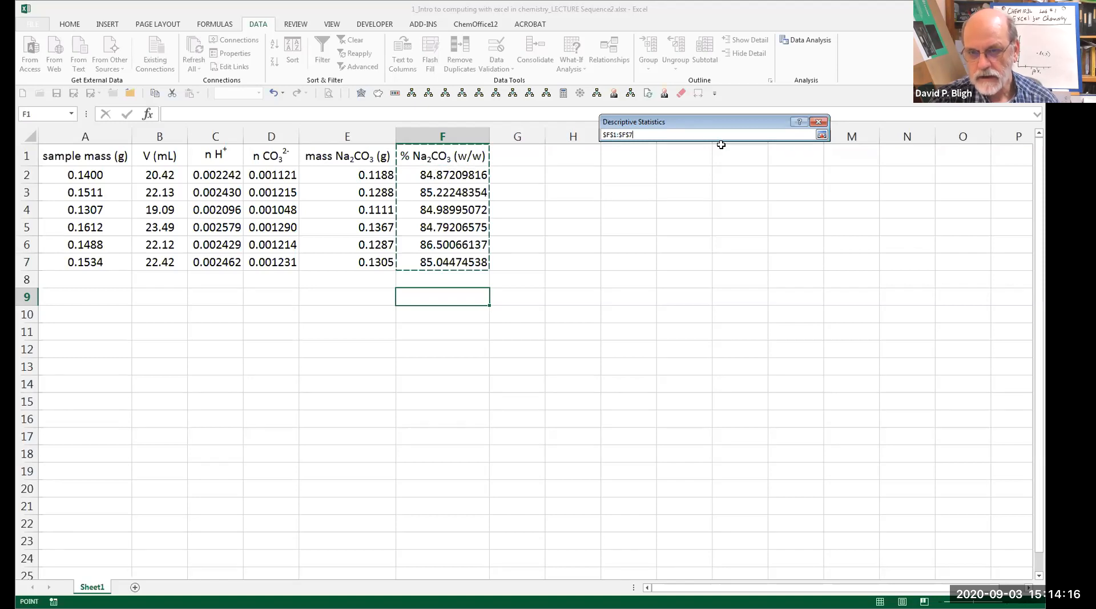
pyautogui.click(823, 135)
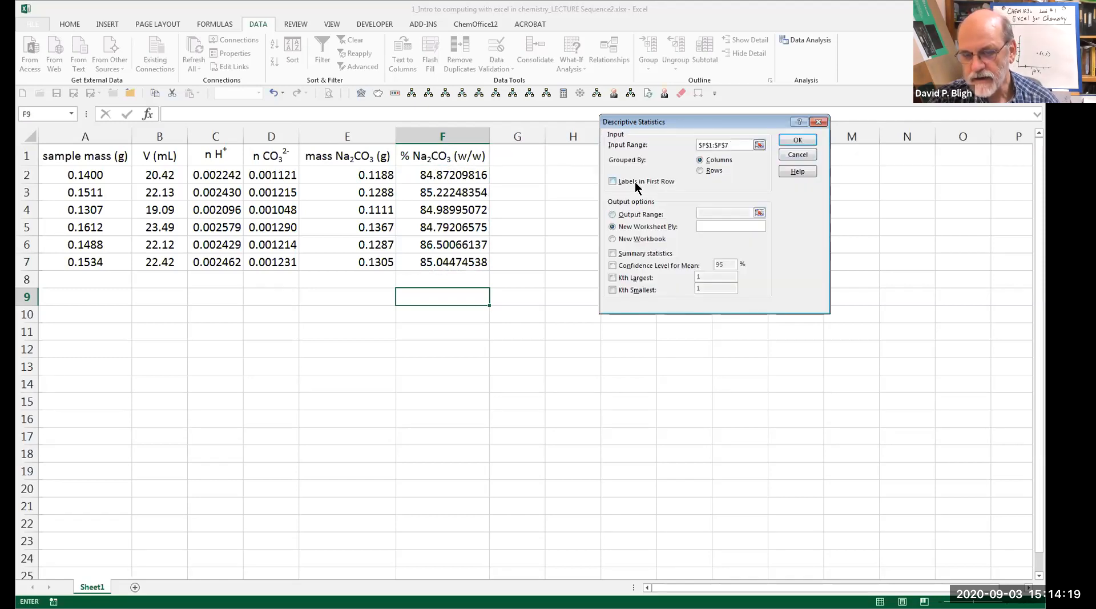
pyautogui.click(612, 181)
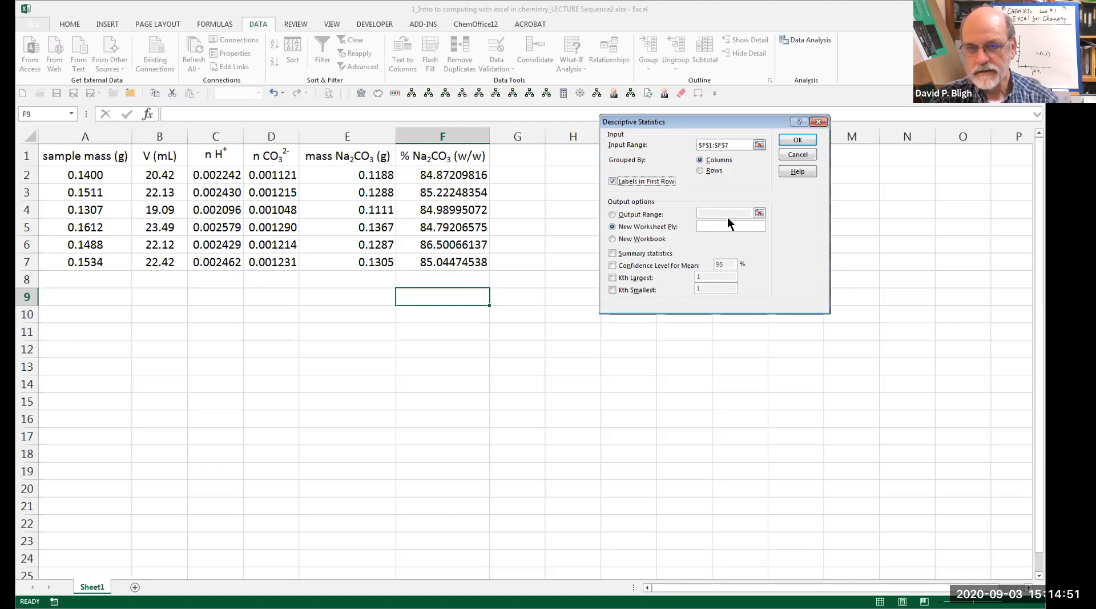
# - Send the analysis output to the current sheet, starting at cell F9
pyautogui.click(615, 215)
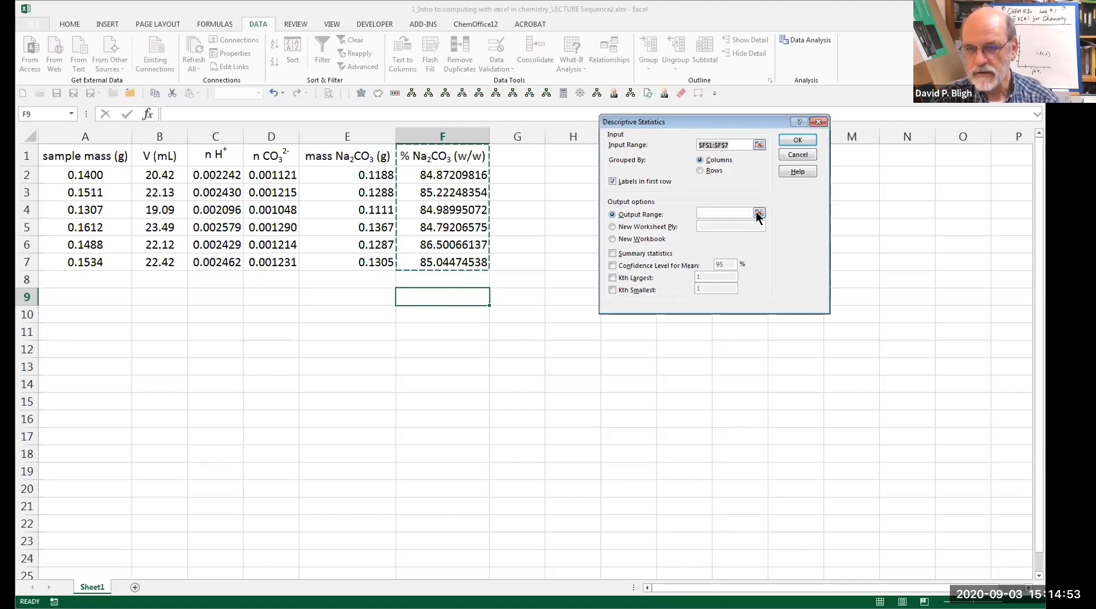
pyautogui.click(757, 212)
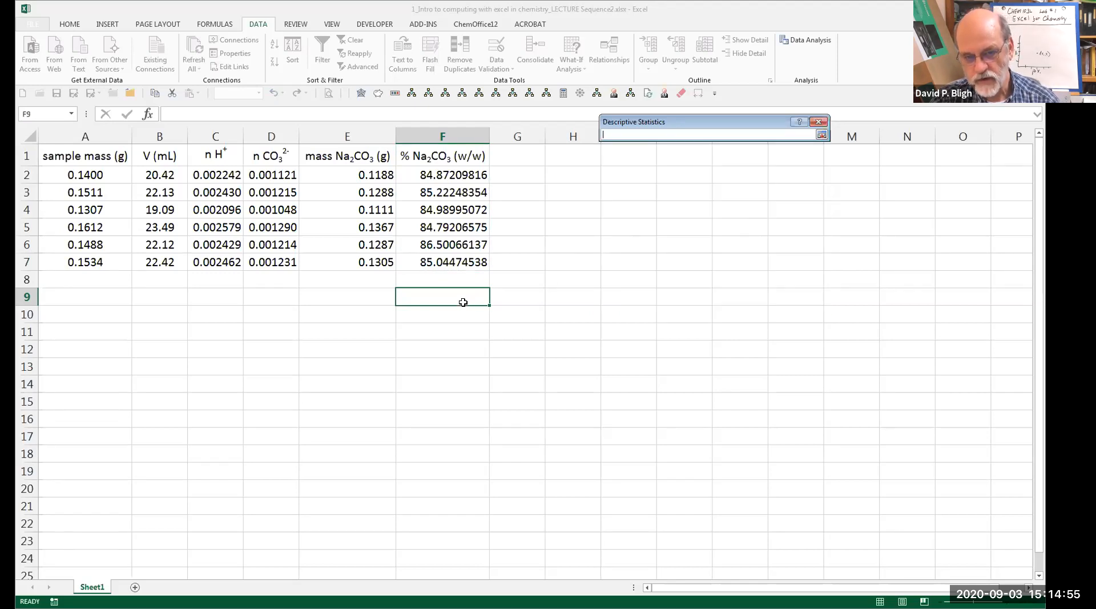
pyautogui.click(462, 299)
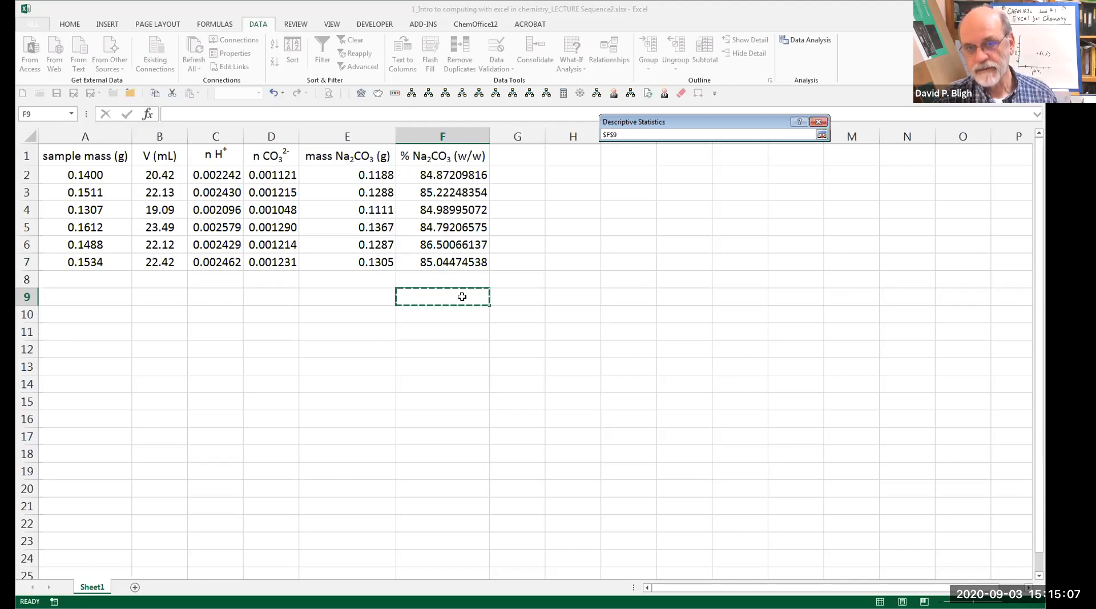
pyautogui.click(821, 135)
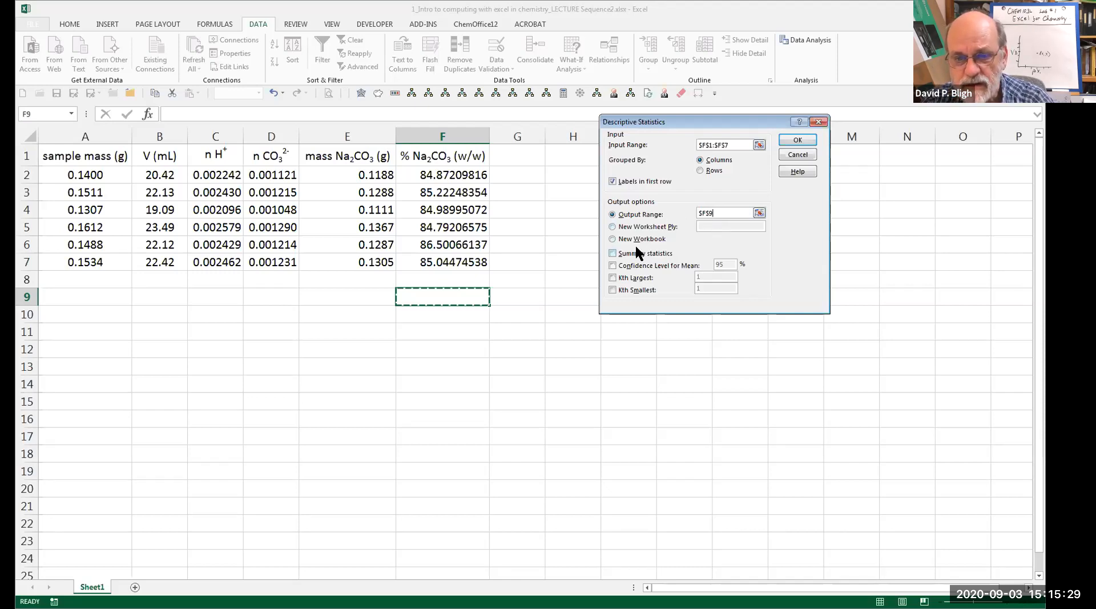
# - Include summary statistics and a 95% confidence level for the mean, and run the analysis
pyautogui.click(613, 252)
pyautogui.click(612, 252)
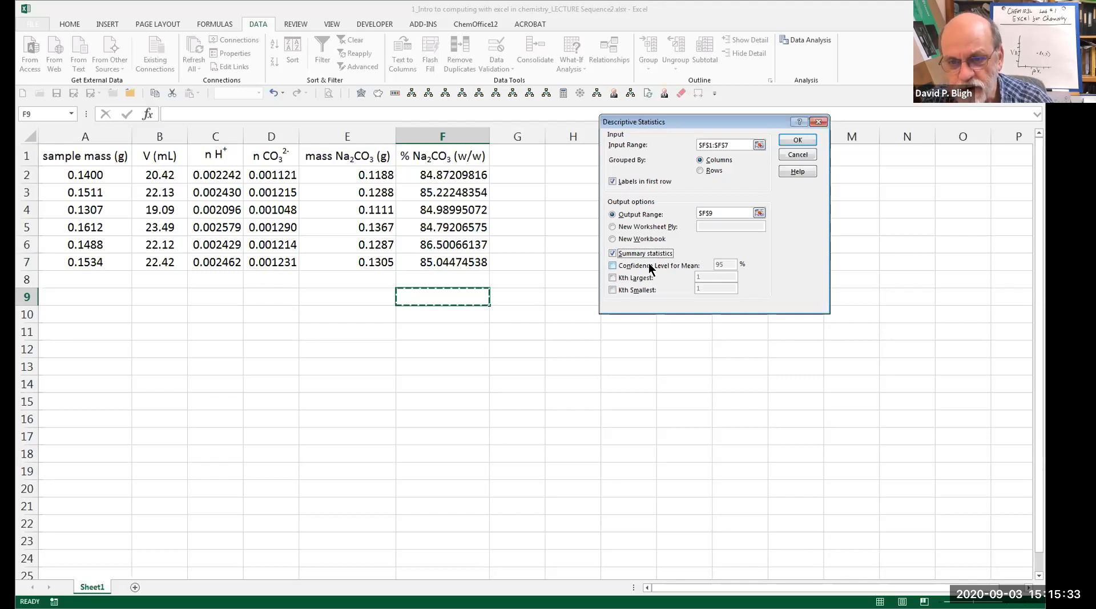
pyautogui.click(612, 264)
pyautogui.click(611, 264)
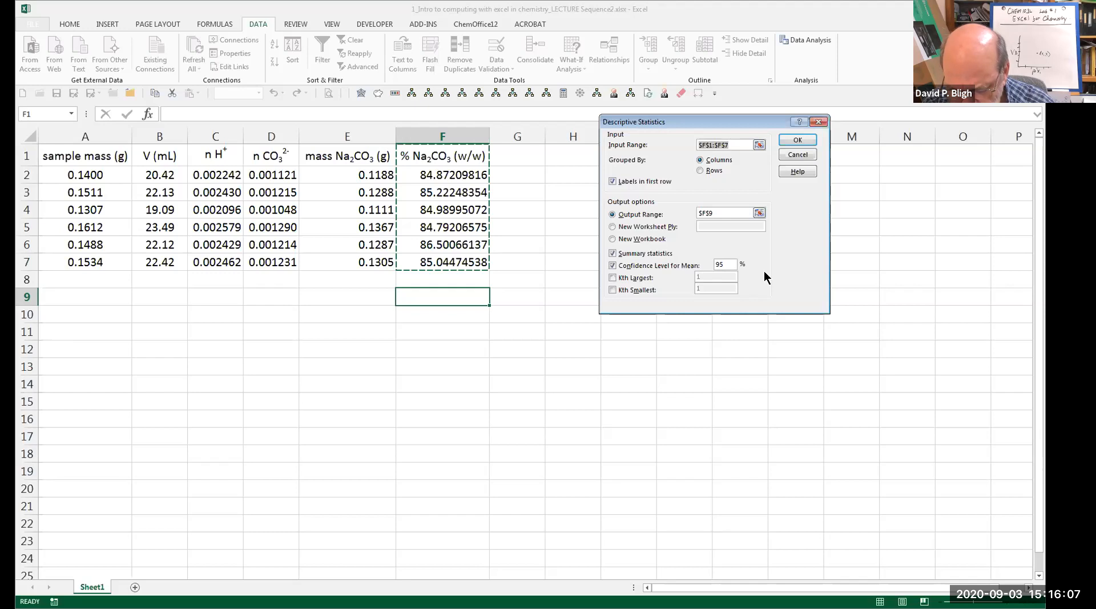
pyautogui.click(799, 141)
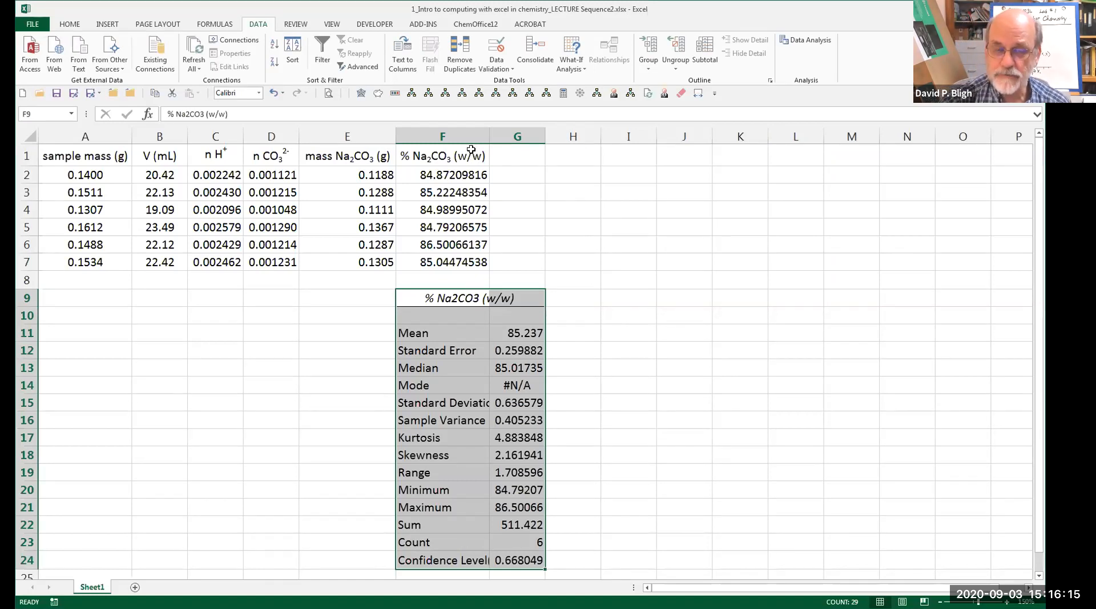
# - Format the 3 in the % Na2CO3 (w/w) heading in cell F9 as subscript
pyautogui.click(480, 297)
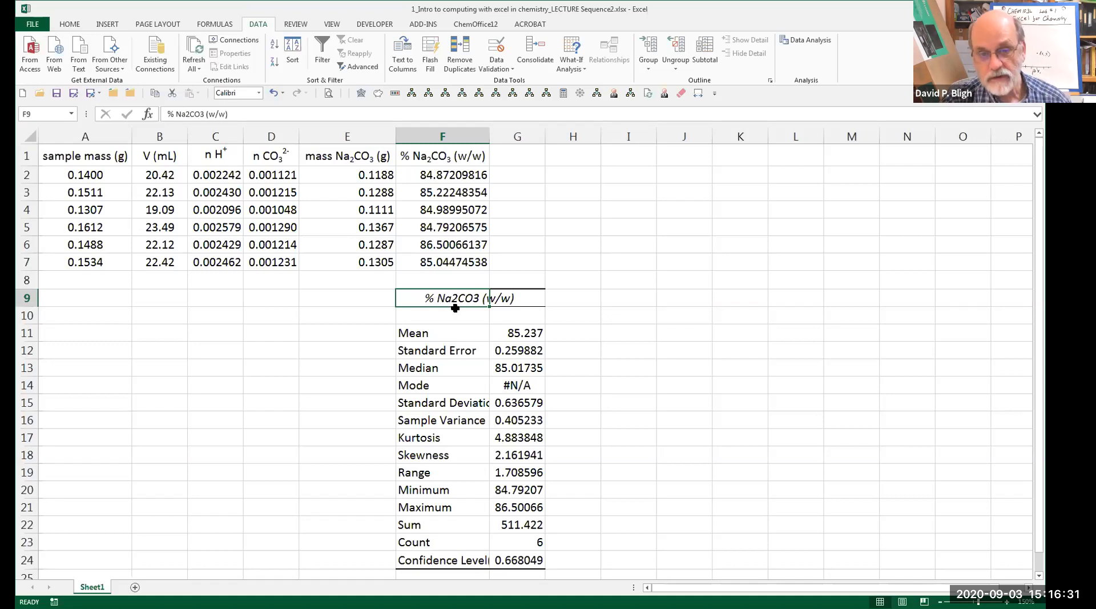
pyautogui.press('F2')
pyautogui.press('Left')
pyautogui.press('Left')
pyautogui.press('Left')
pyautogui.press('Left')
pyautogui.press('Left')
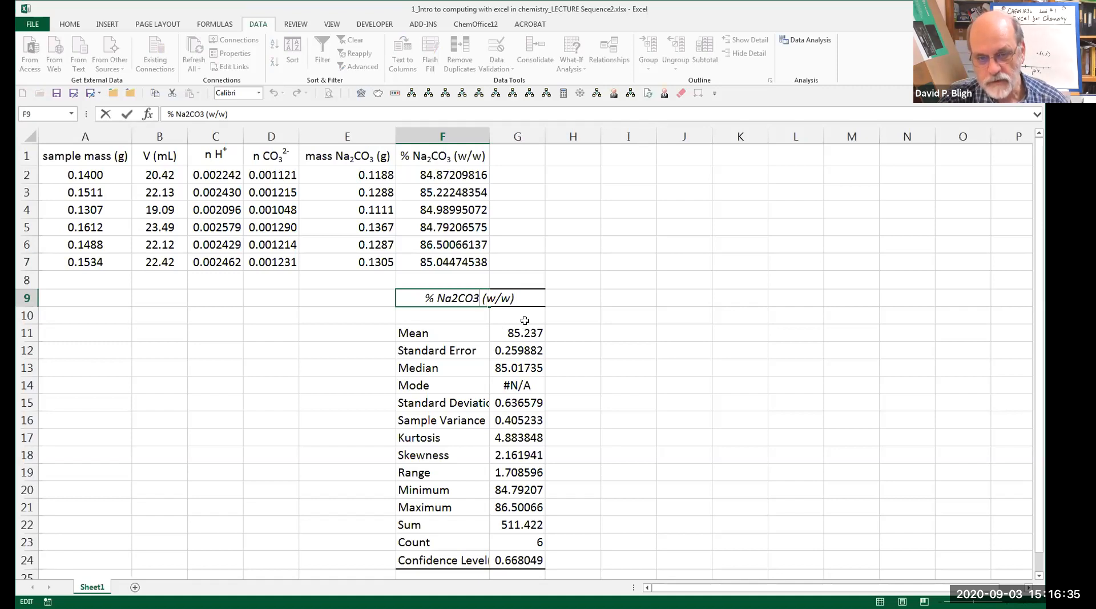
pyautogui.moveTo(480, 297); pyautogui.dragTo(474, 297)
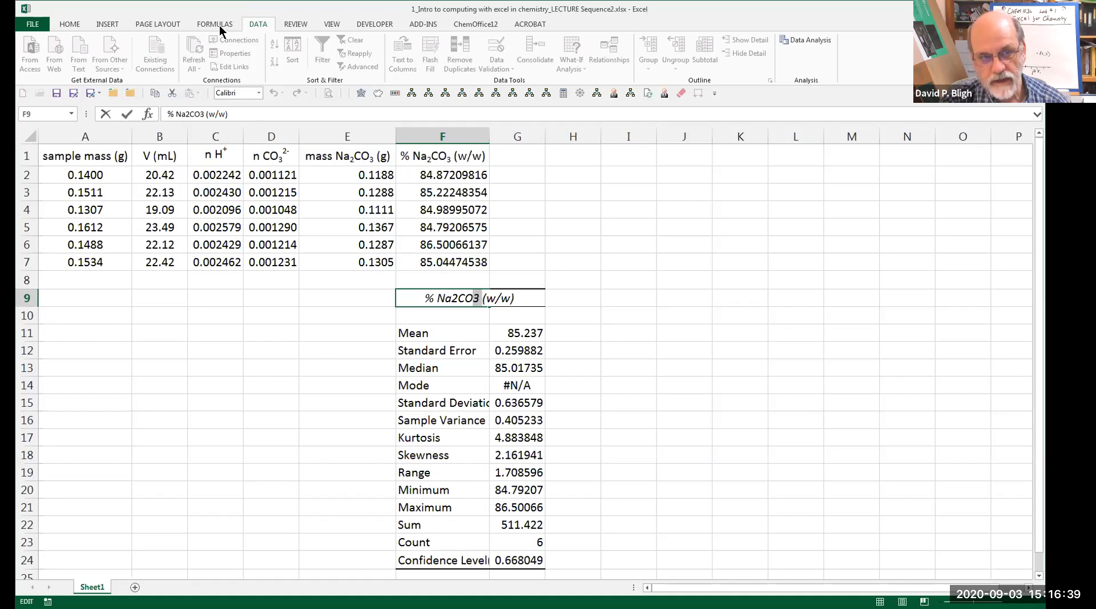
pyautogui.click(69, 24)
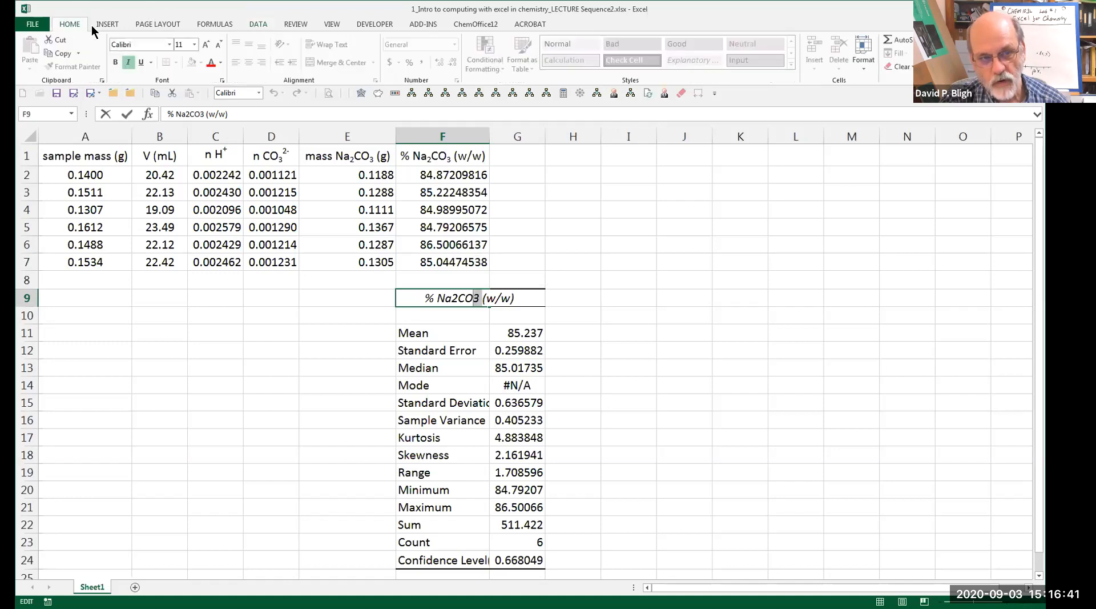
pyautogui.click(222, 80)
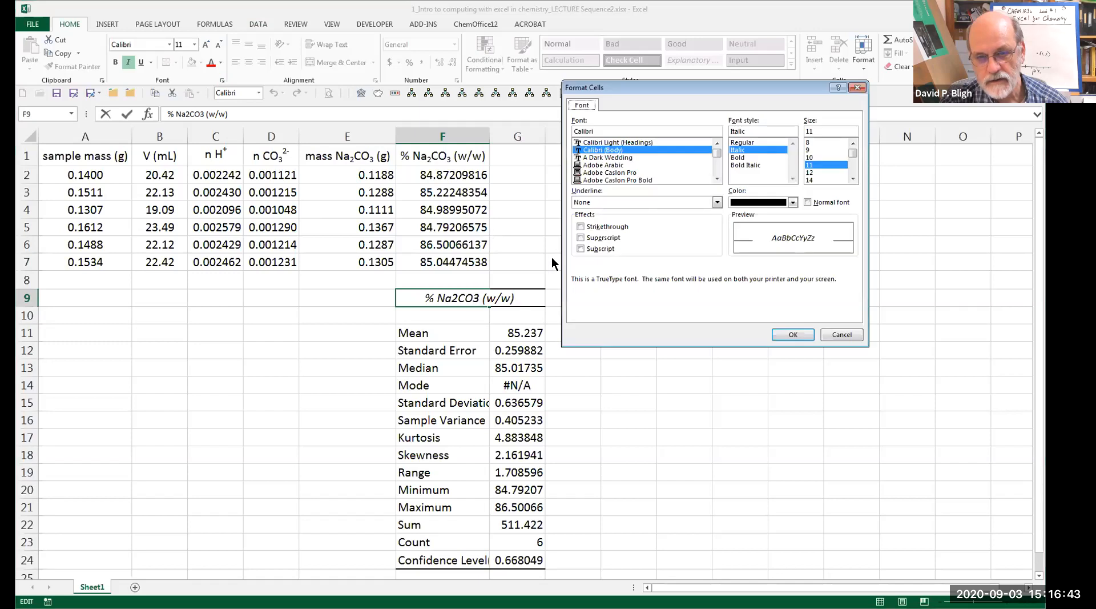
pyautogui.click(581, 249)
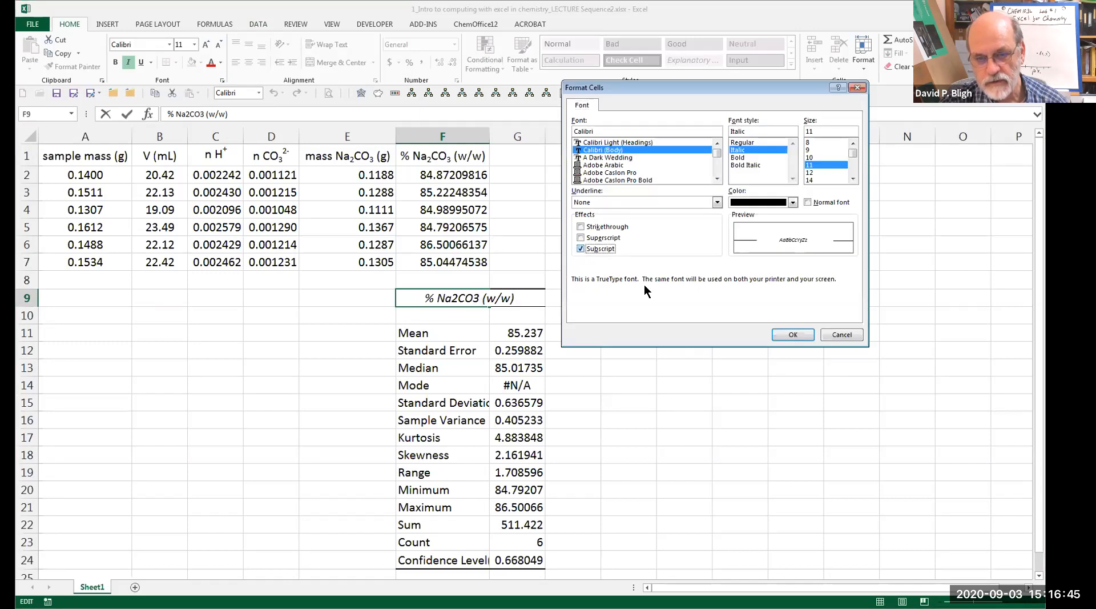
pyautogui.click(780, 334)
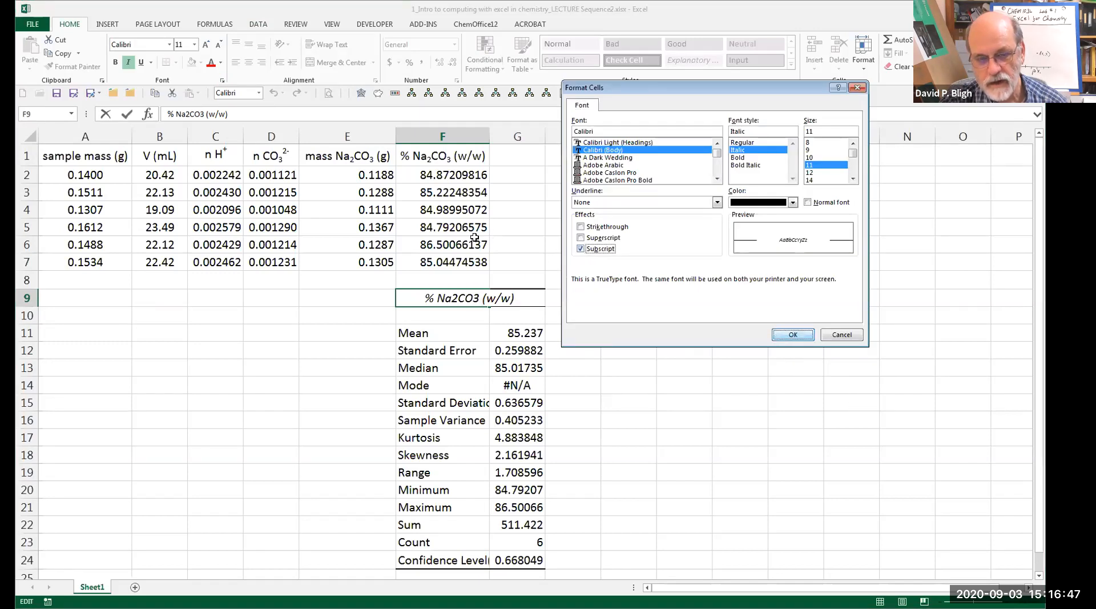
# - Format the 2 in the % Na2CO3 (w/w) heading in cell F9 as subscript and finish editing the cell
pyautogui.click(451, 296)
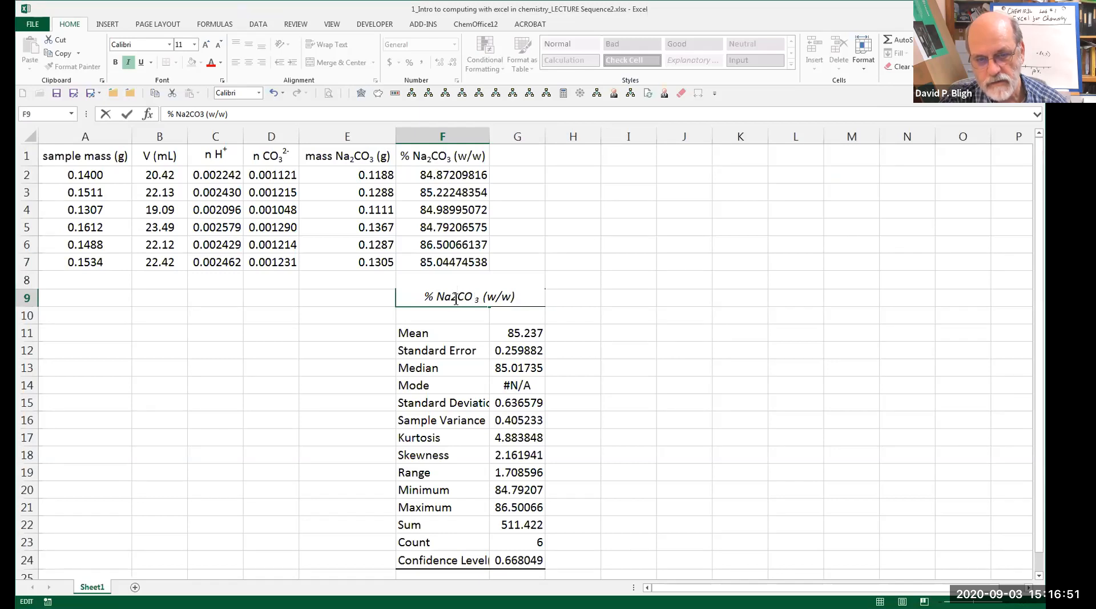
pyautogui.moveTo(457, 297); pyautogui.dragTo(448, 297)
pyautogui.click(222, 81)
pyautogui.click(590, 247)
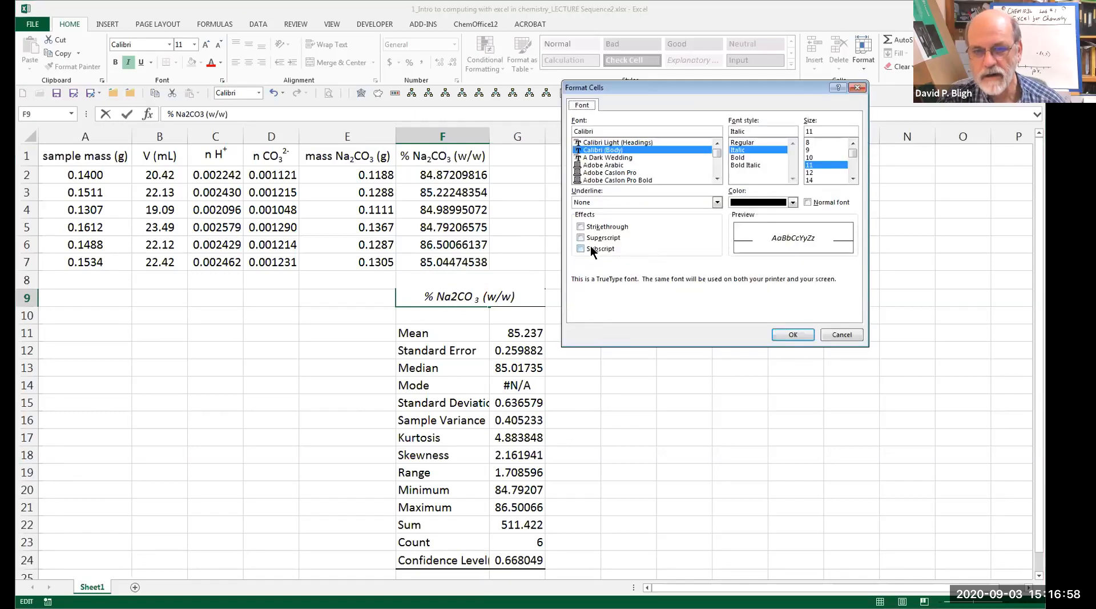
pyautogui.click(786, 335)
pyautogui.click(687, 325)
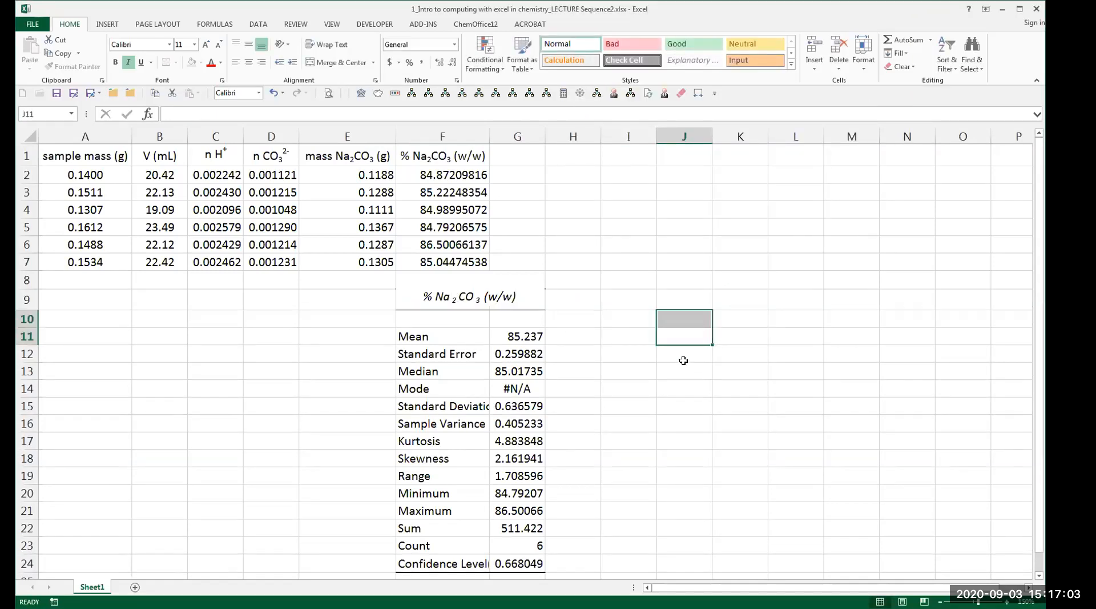
pyautogui.click(621, 368)
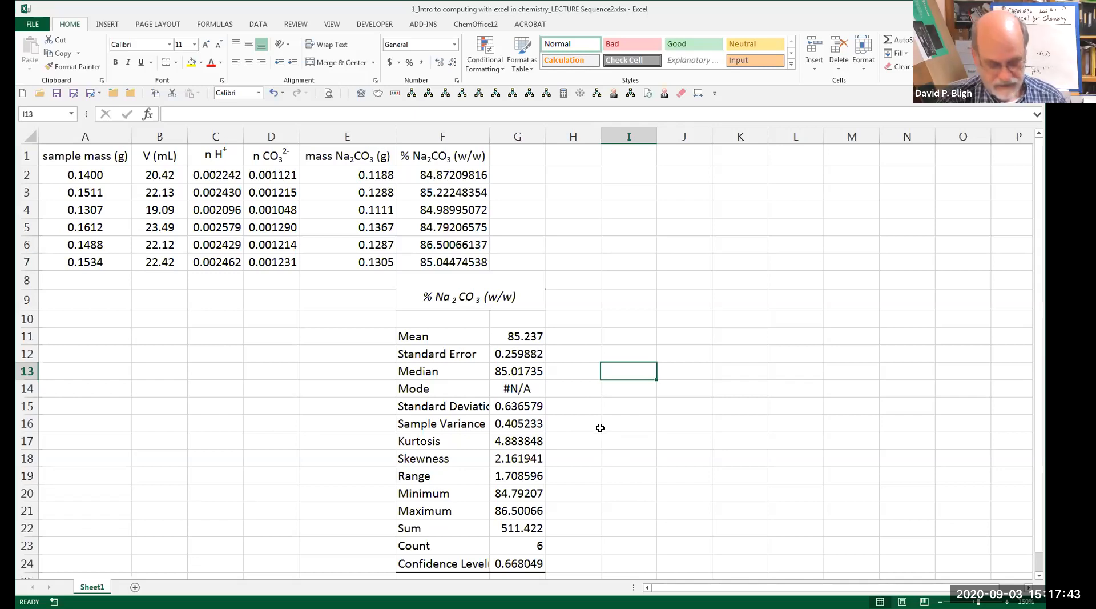
# - Undo the formatting of the statistics output and clear the whole output table from F9:G24
pyautogui.hotkey('ctrl', 'z')
pyautogui.hotkey('ctrl', 'z')
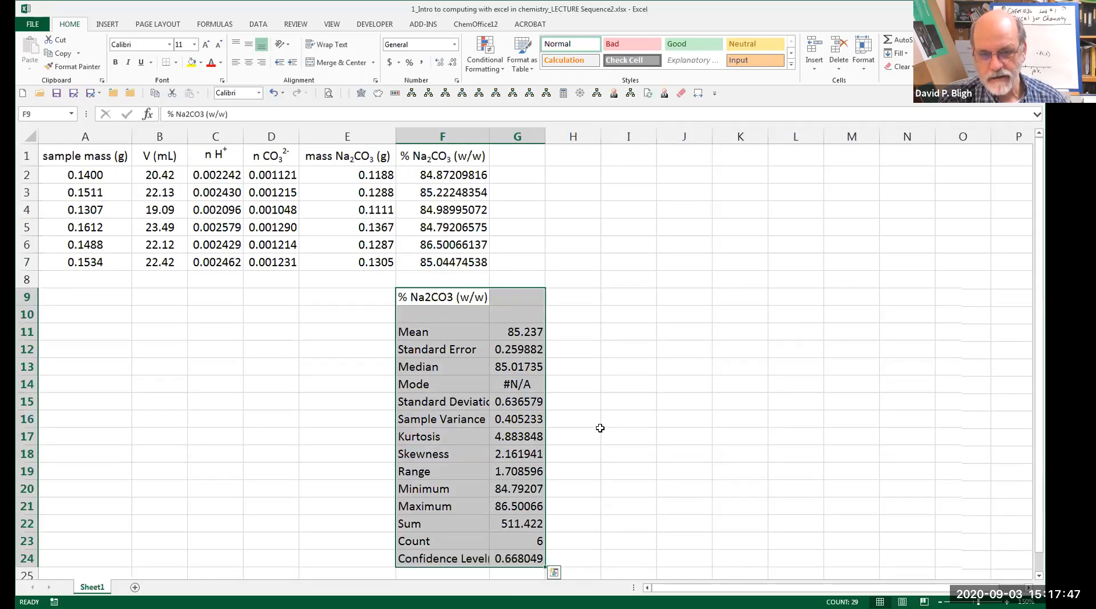
pyautogui.hotkey('ctrl', 'z')
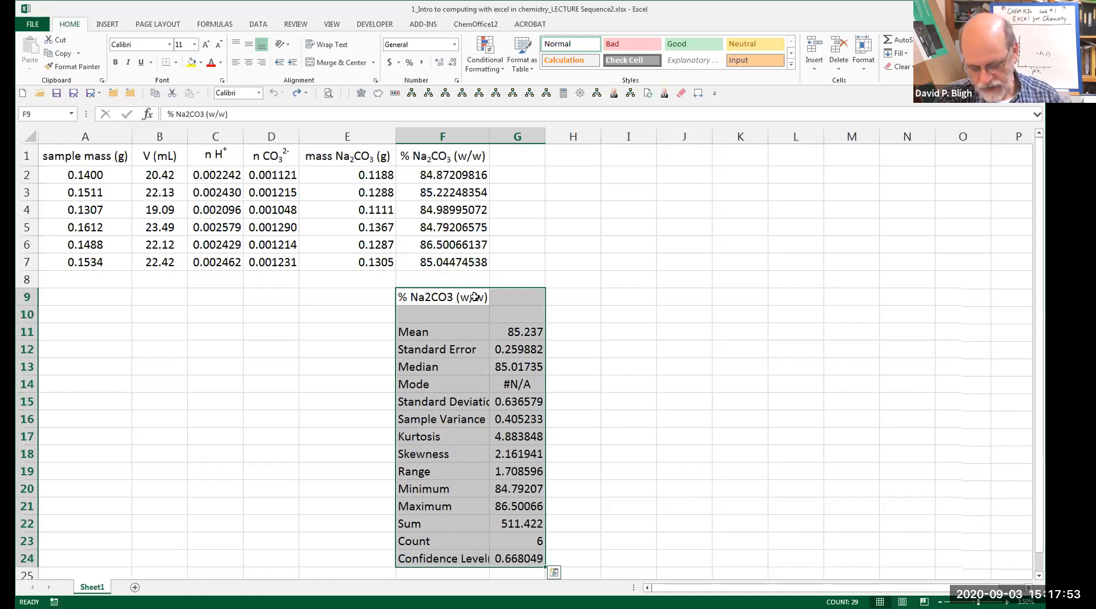
pyautogui.press('Delete')
pyautogui.click(622, 288)
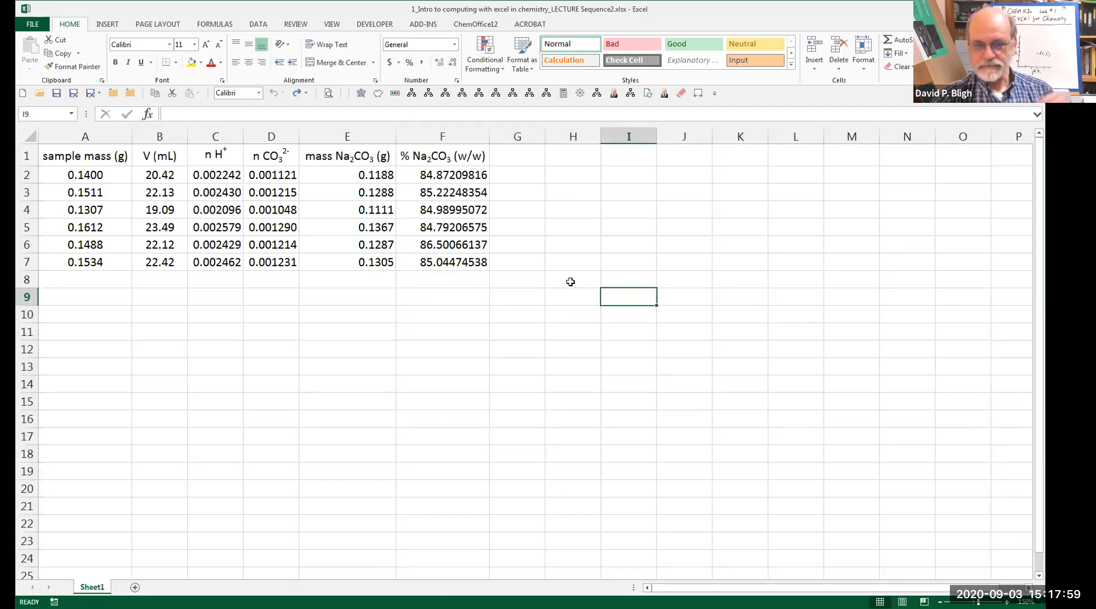
pyautogui.press('Delete')
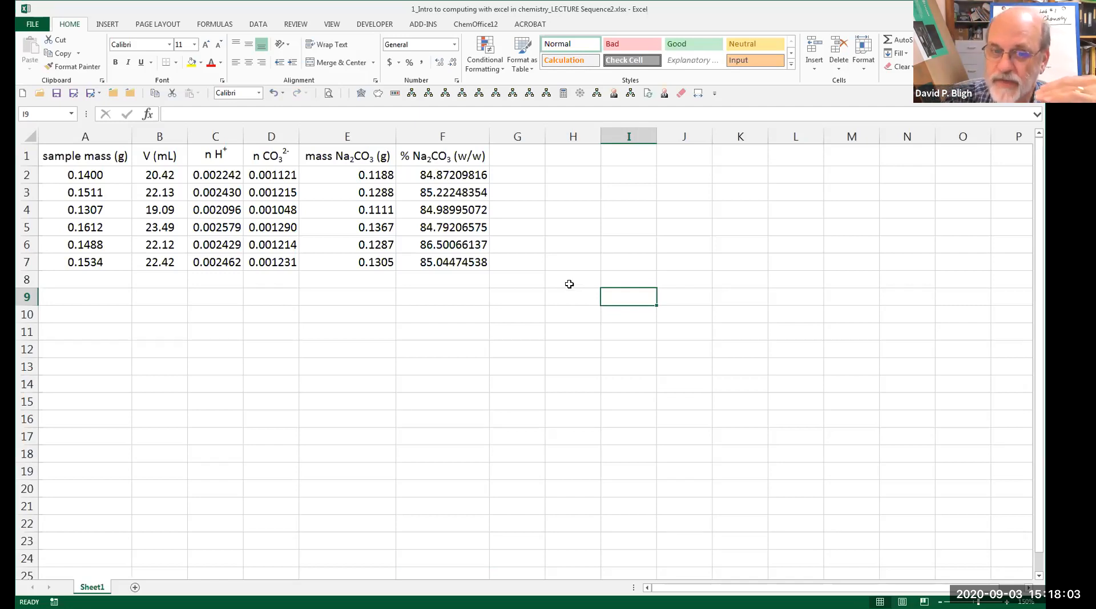
# - Select cell F9 and open the Descriptive Statistics tool from the data analysis tools
pyautogui.click(464, 298)
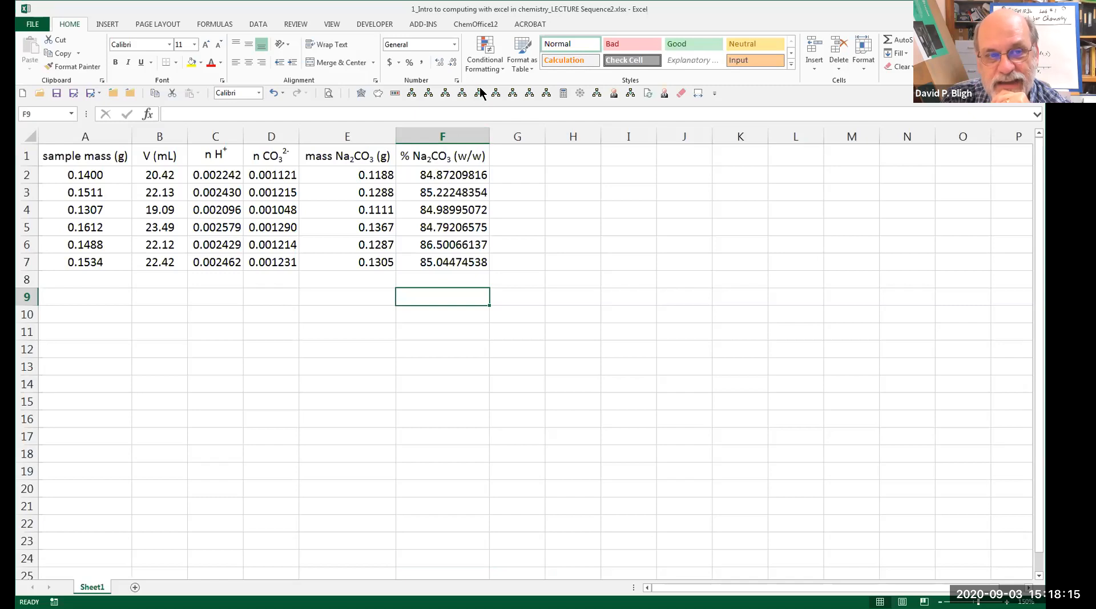
pyautogui.click(256, 24)
pyautogui.click(806, 41)
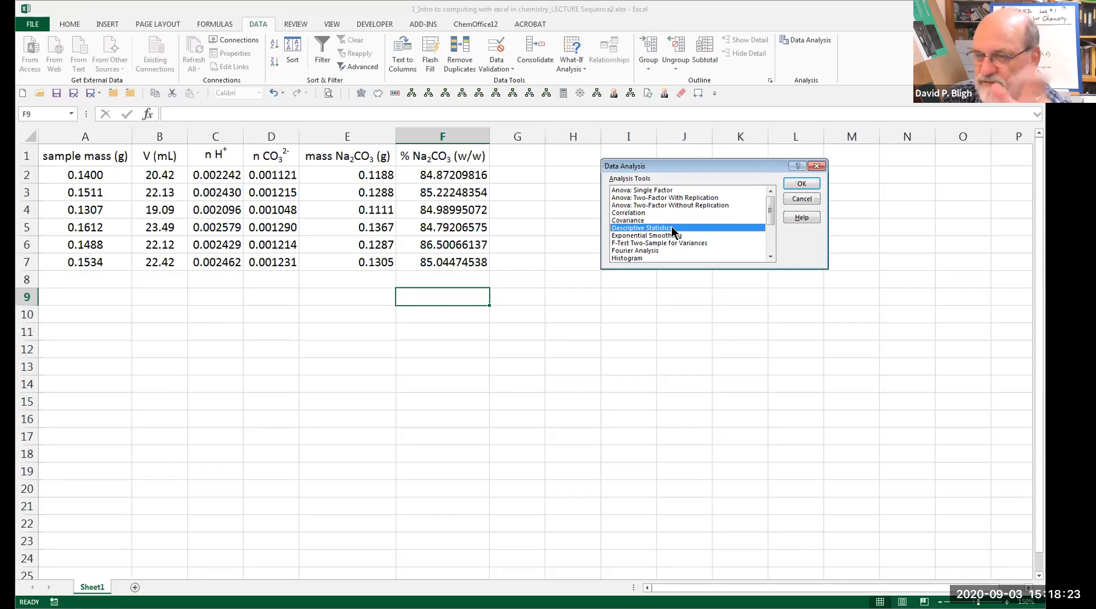
pyautogui.click(793, 182)
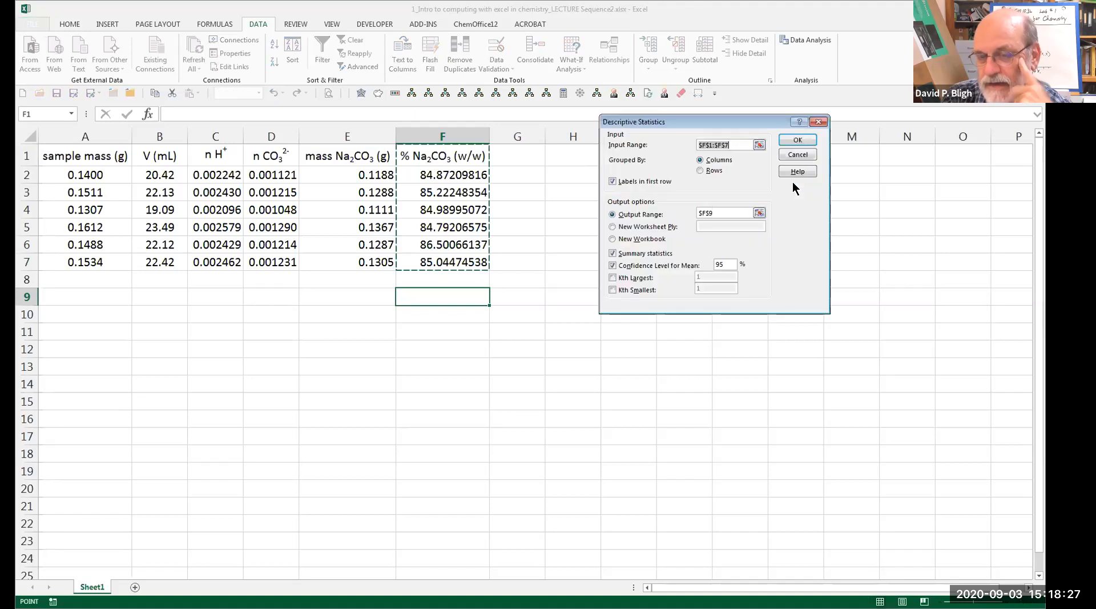
# - Reselect the % Na2CO3 (w/w) column with its heading, F1:F7, as the input range
pyautogui.click(759, 145)
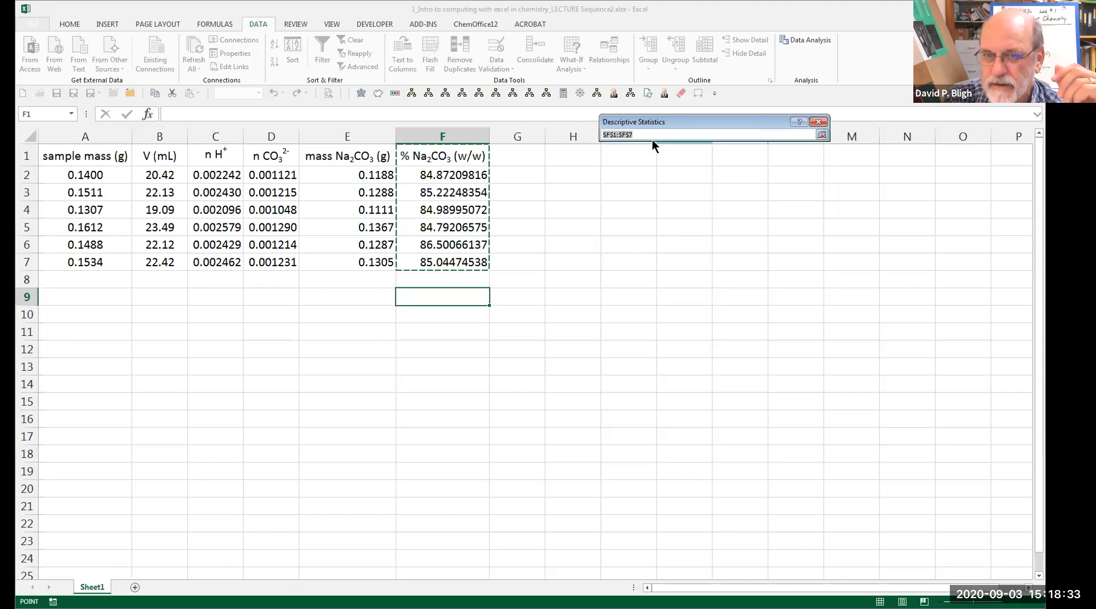
pyautogui.moveTo(646, 135); pyautogui.dragTo(601, 133)
pyautogui.click(822, 134)
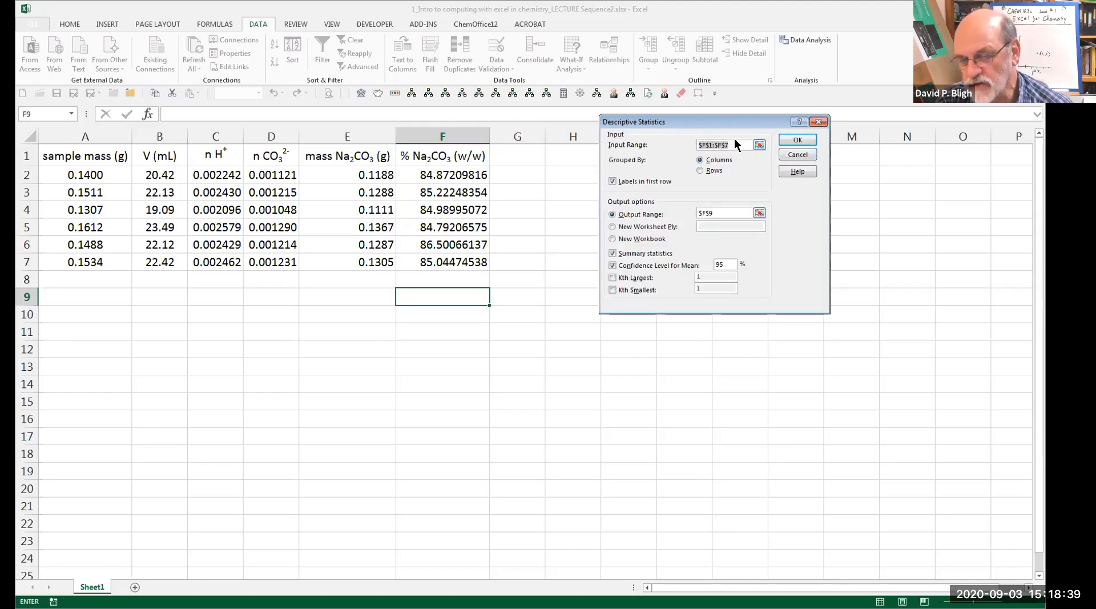
pyautogui.click(759, 145)
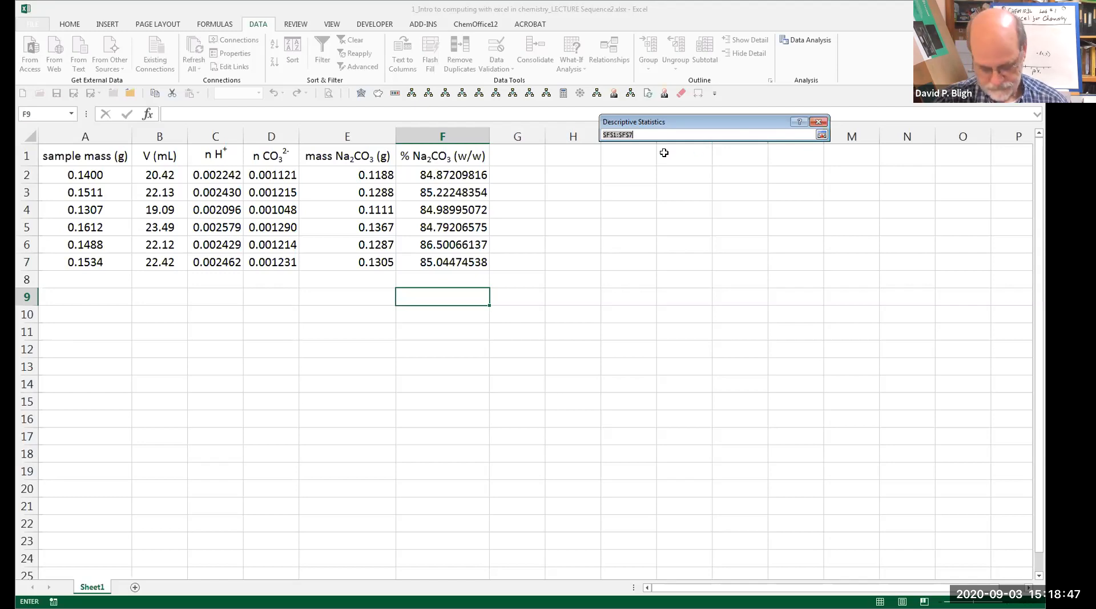
pyautogui.press('BackSpace')
pyautogui.click(466, 174)
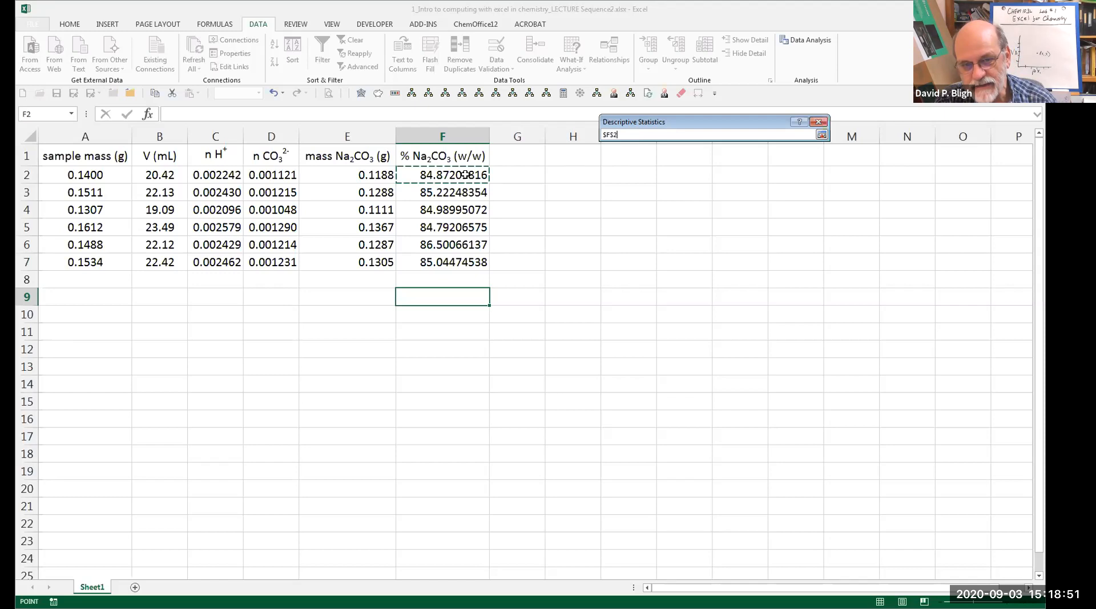
pyautogui.click(453, 151)
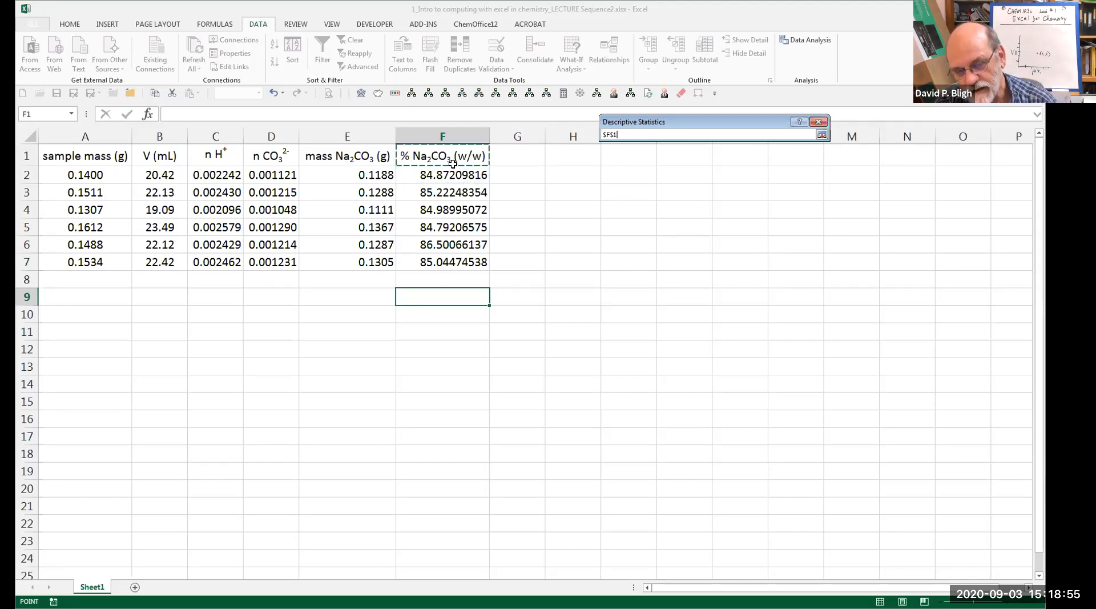
pyautogui.moveTo(452, 163); pyautogui.dragTo(463, 258)
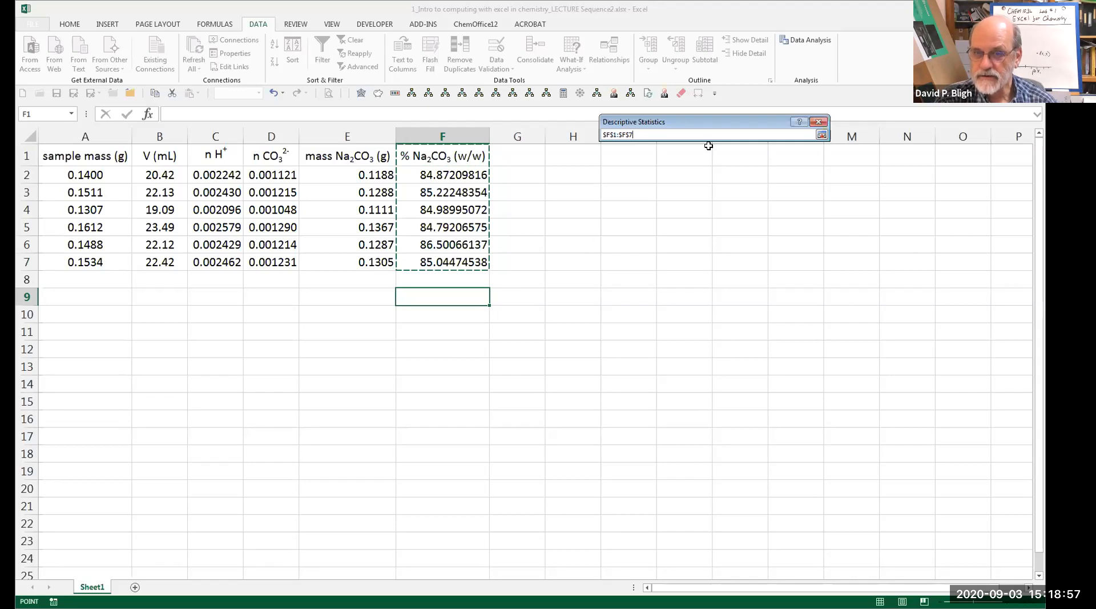
pyautogui.click(822, 135)
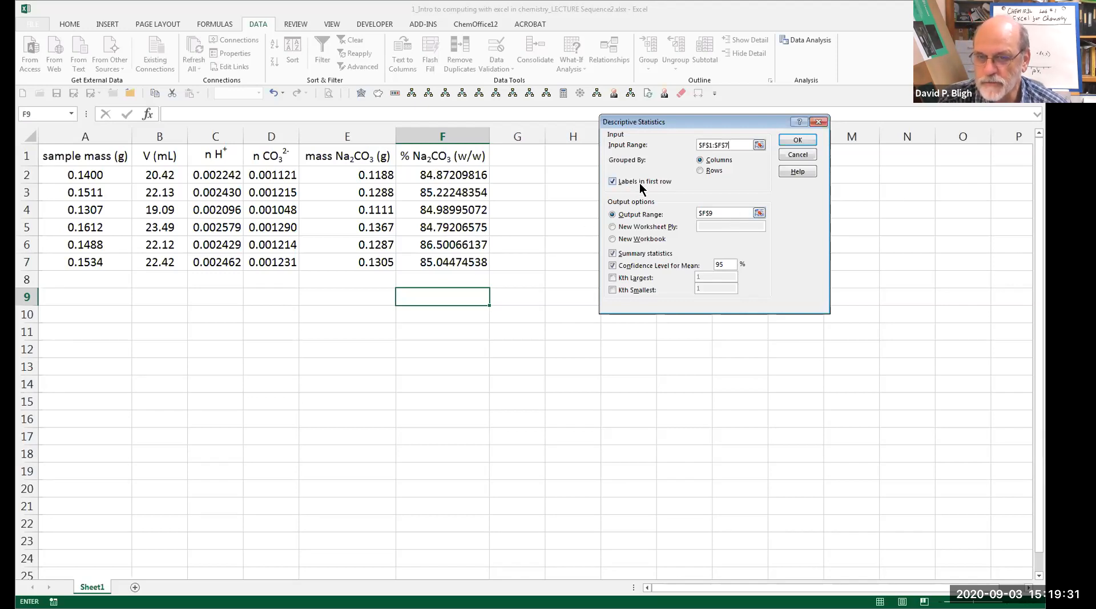
# - Set the output range to cell F9 and run the analysis with summary statistics and the 95% confidence level
pyautogui.click(759, 212)
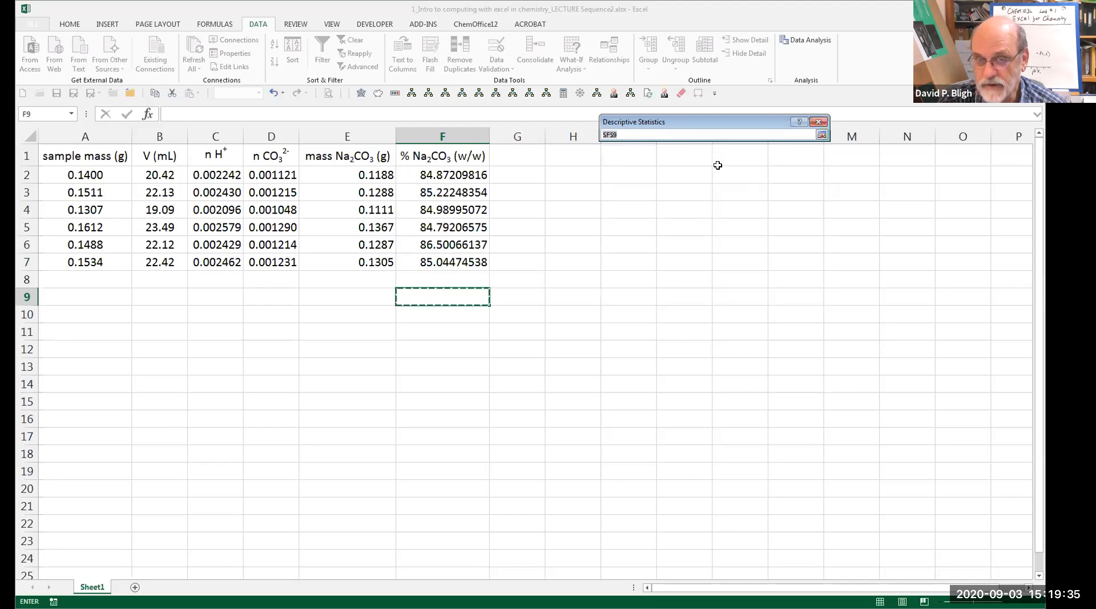
pyautogui.click(465, 297)
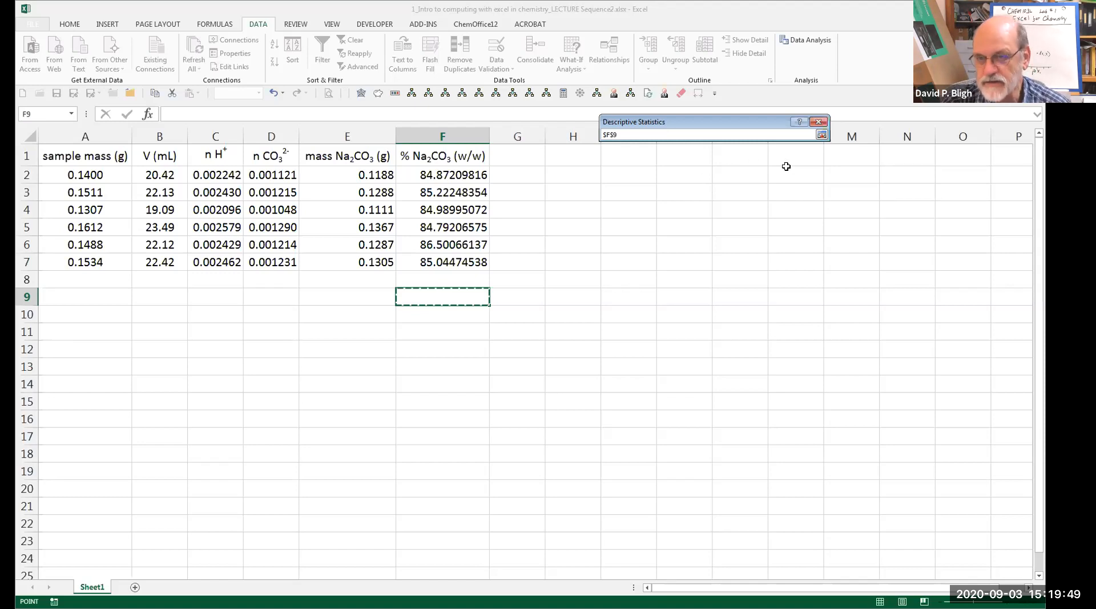
pyautogui.click(821, 135)
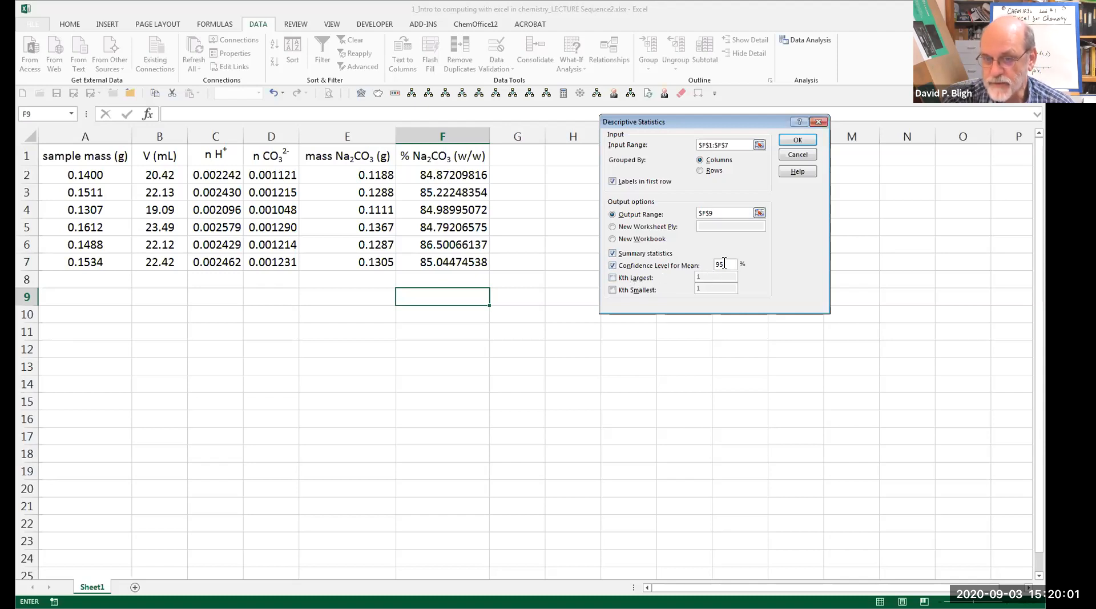
pyautogui.moveTo(726, 264); pyautogui.dragTo(712, 263)
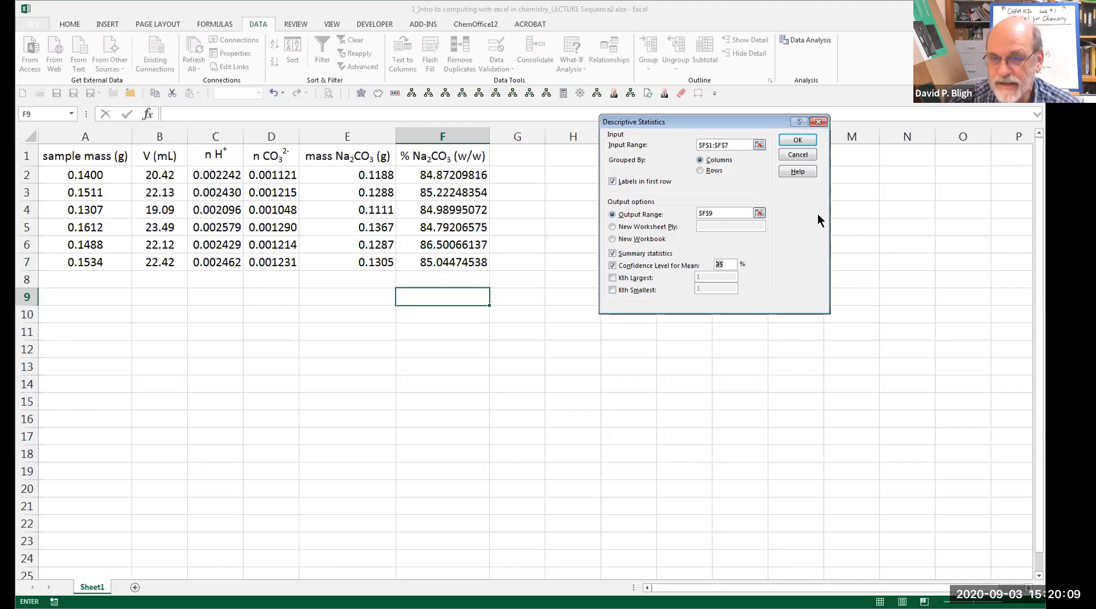
pyautogui.click(803, 140)
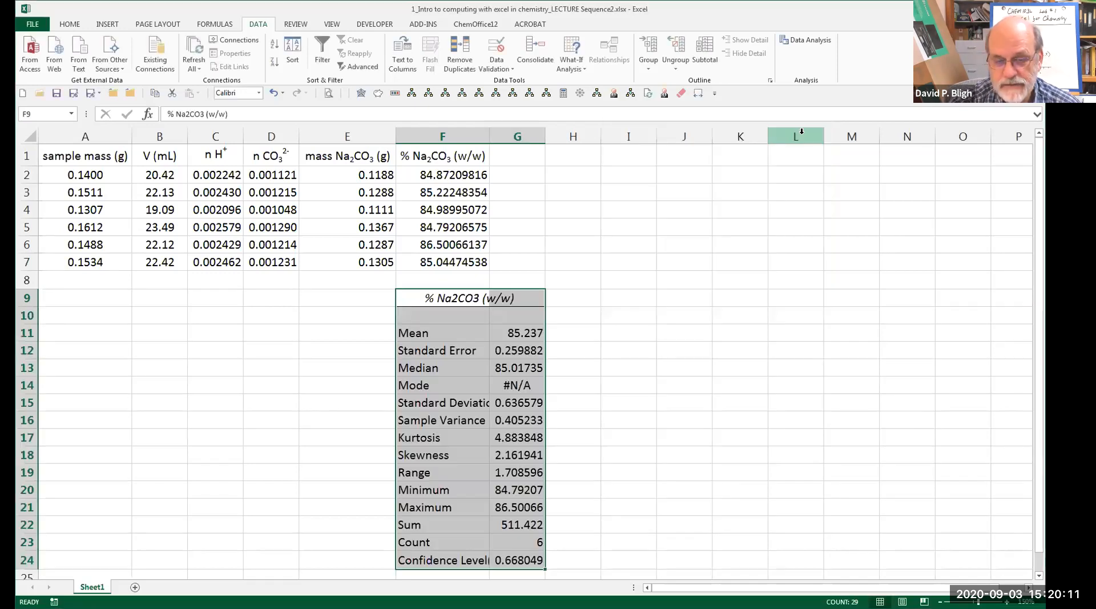
pyautogui.click(686, 346)
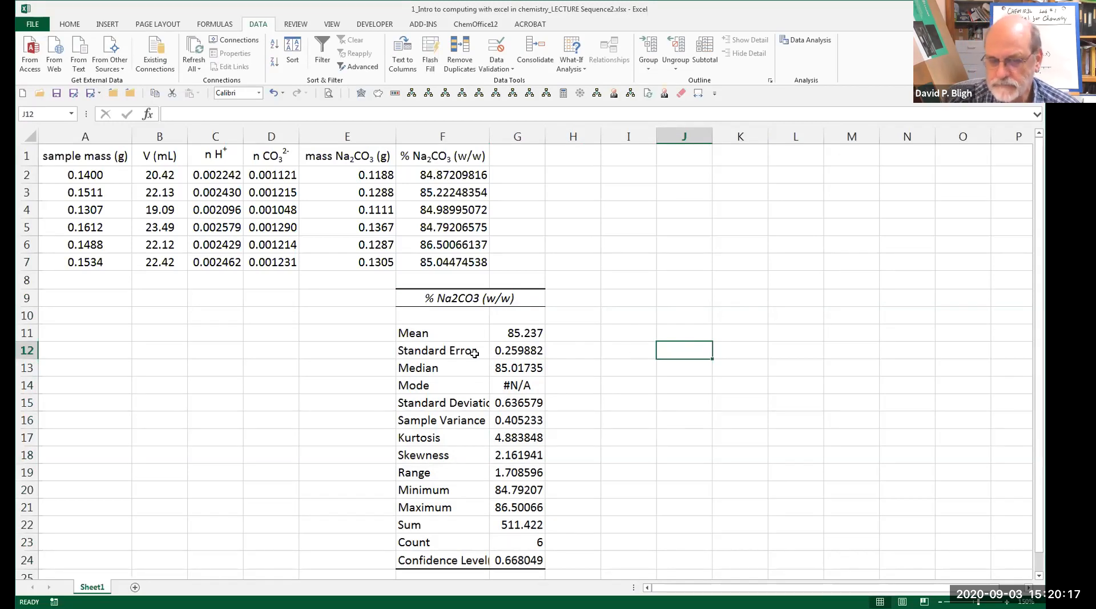
# - Format the 2 in the % Na2CO3 (w/w) heading of the output table in cell F9 as subscript
pyautogui.click(457, 297)
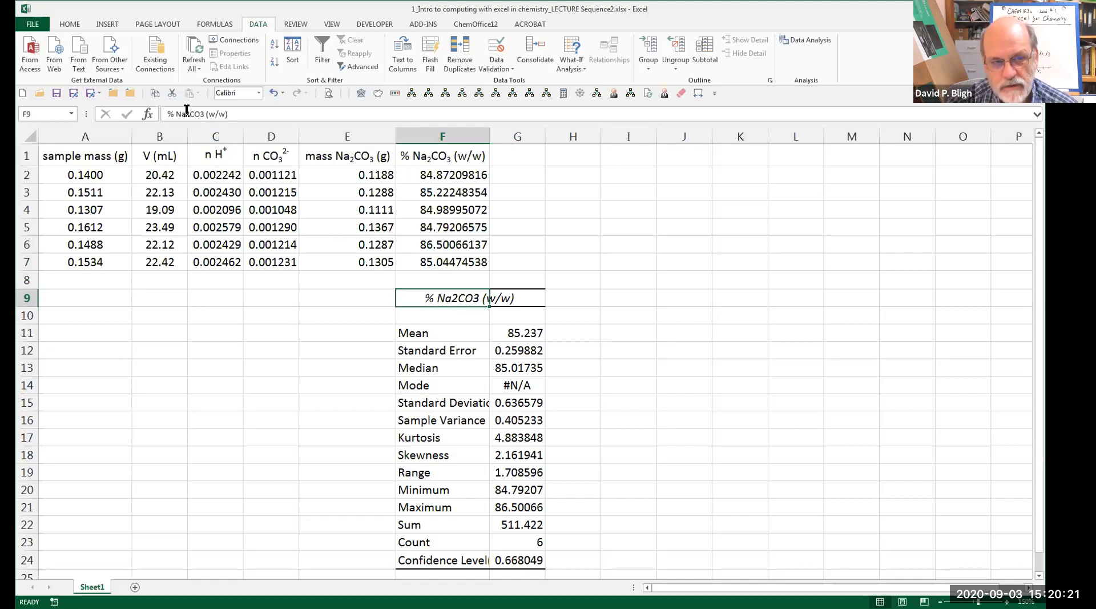
pyautogui.moveTo(186, 115); pyautogui.dragTo(191, 116)
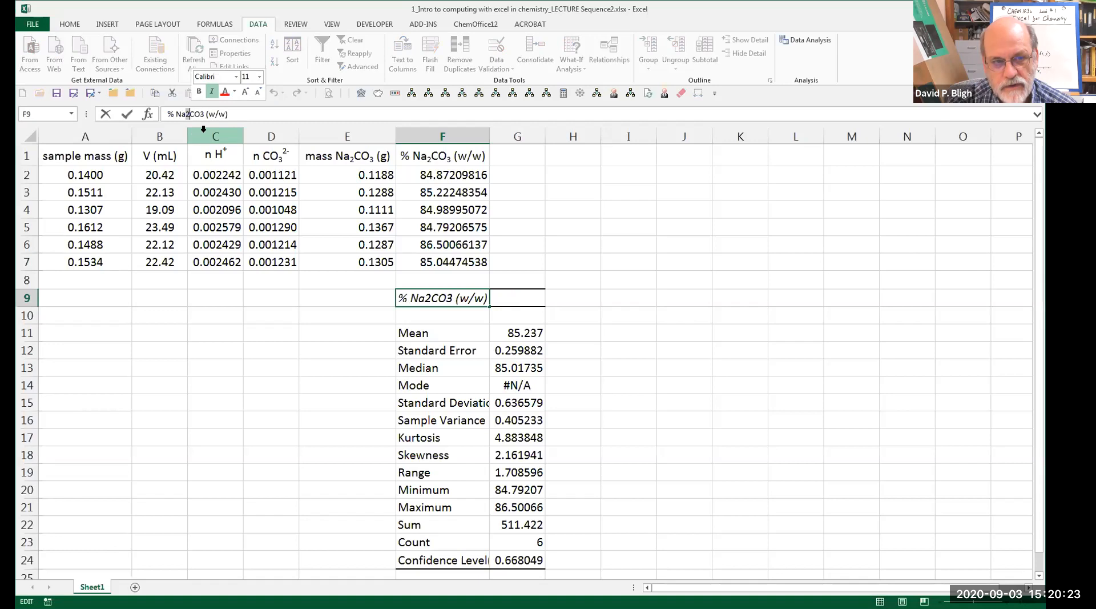
pyautogui.click(69, 24)
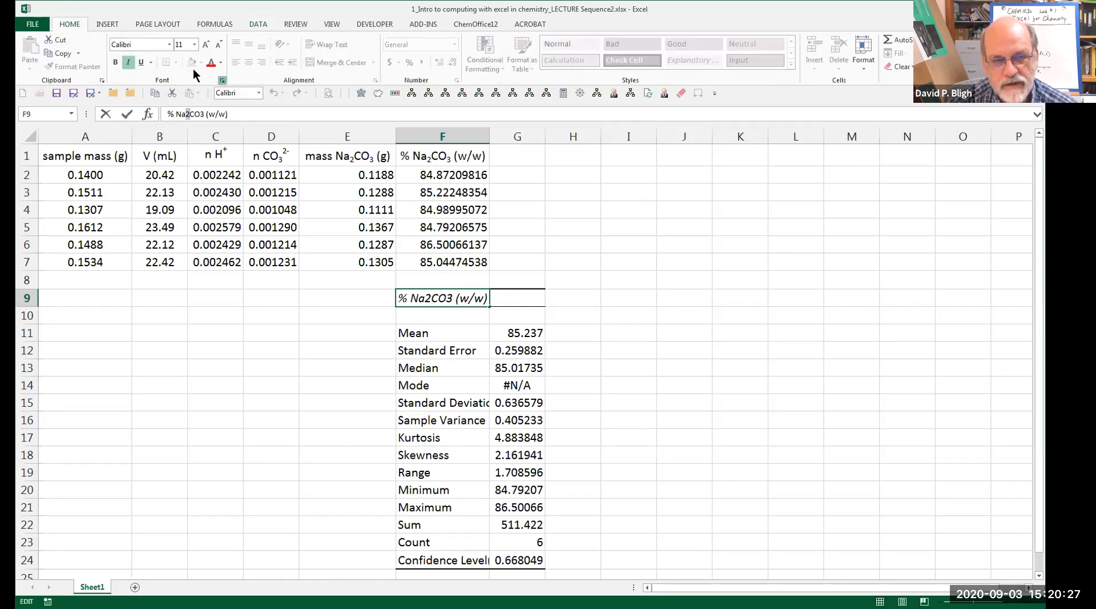
pyautogui.click(222, 80)
pyautogui.click(581, 248)
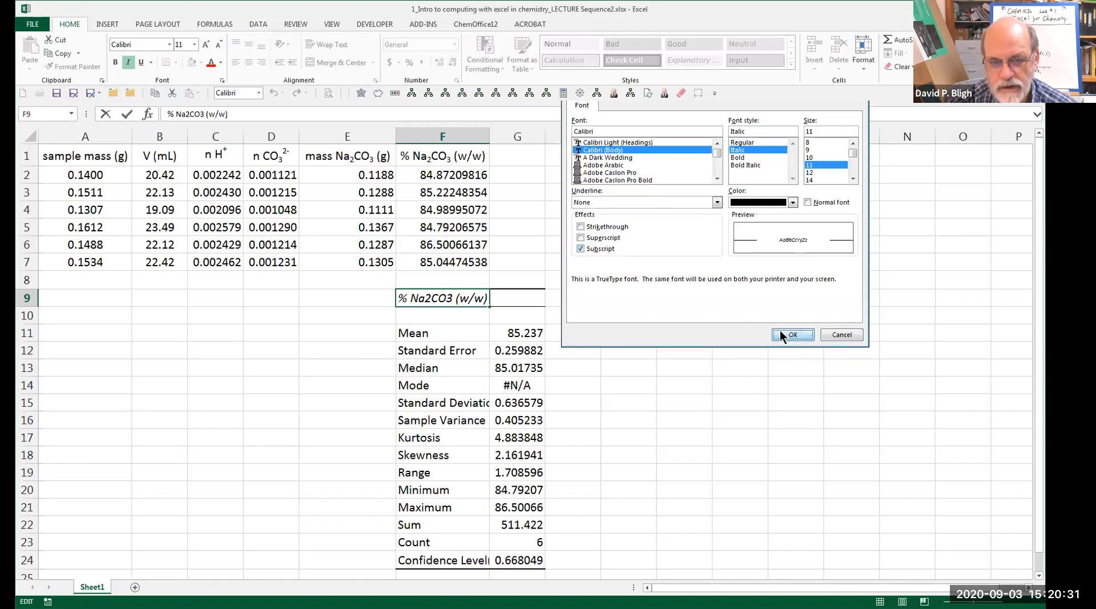
pyautogui.click(780, 333)
# - Format the 3 in the output table's % Na2CO3 (w/w) heading as subscript and finish editing cell F9
pyautogui.moveTo(448, 301); pyautogui.dragTo(457, 301)
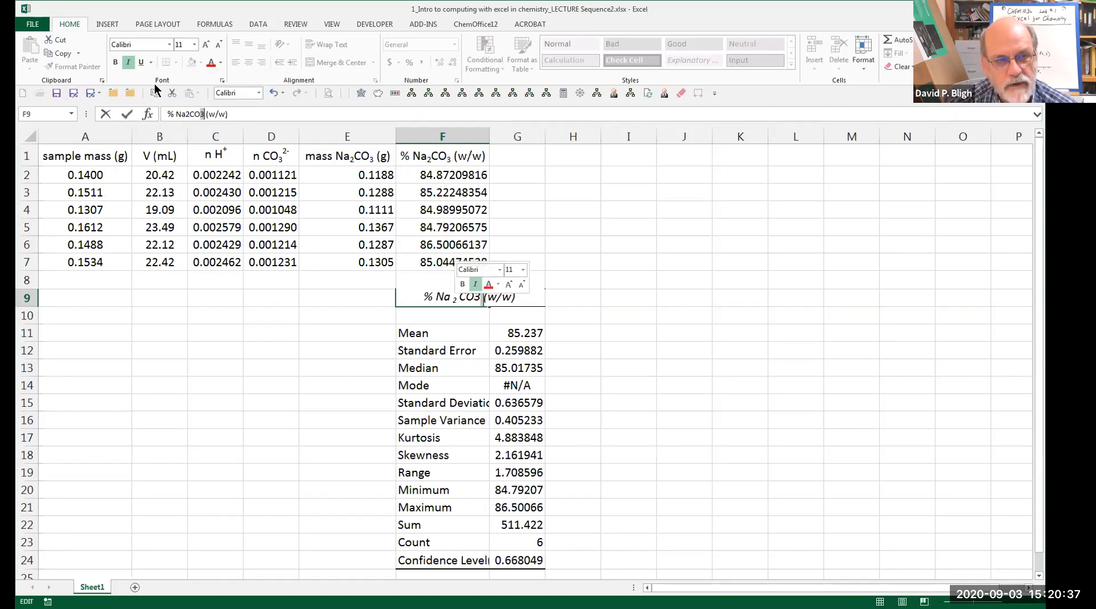
pyautogui.click(222, 80)
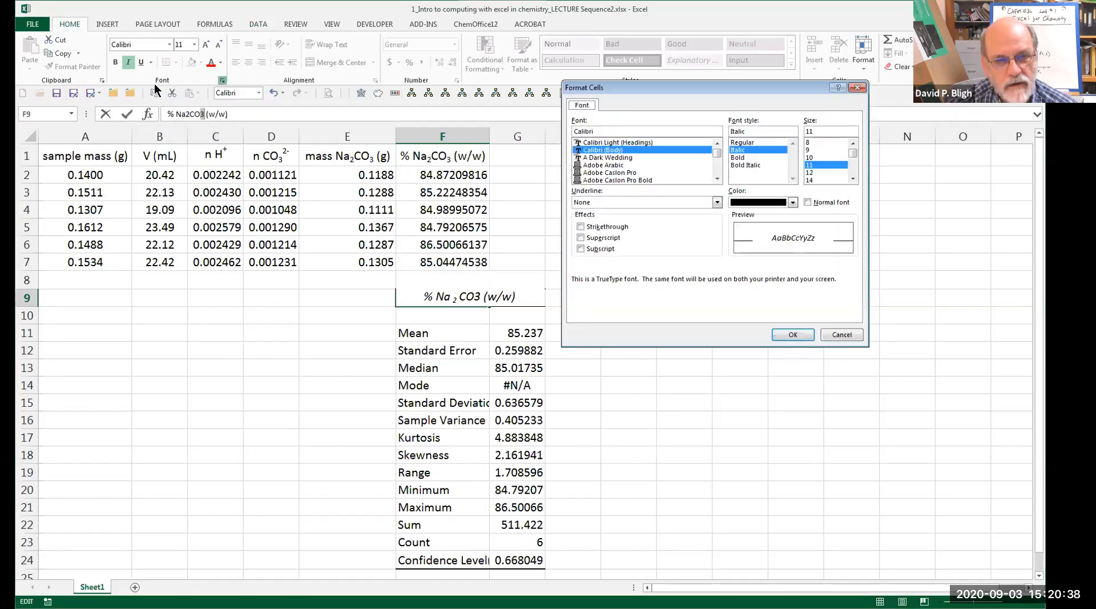
pyautogui.click(580, 248)
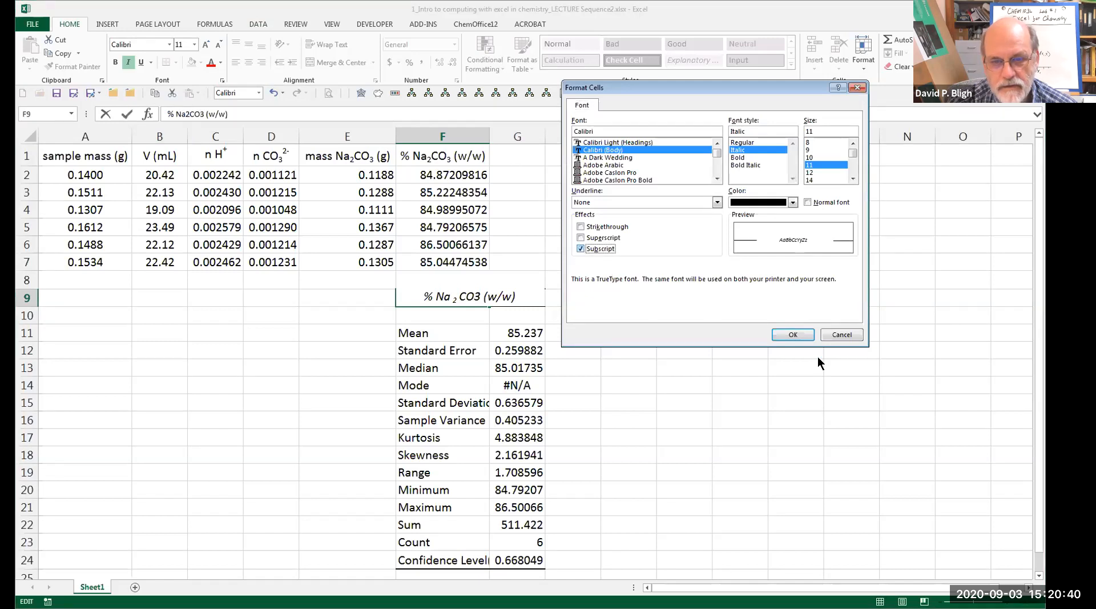
pyautogui.click(794, 334)
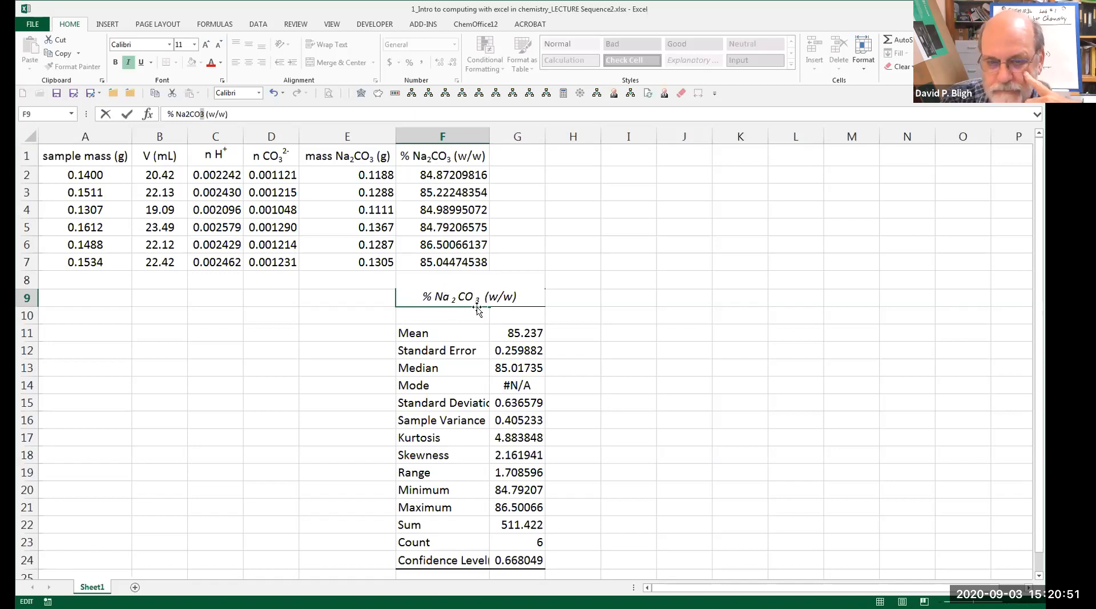
pyautogui.click(563, 299)
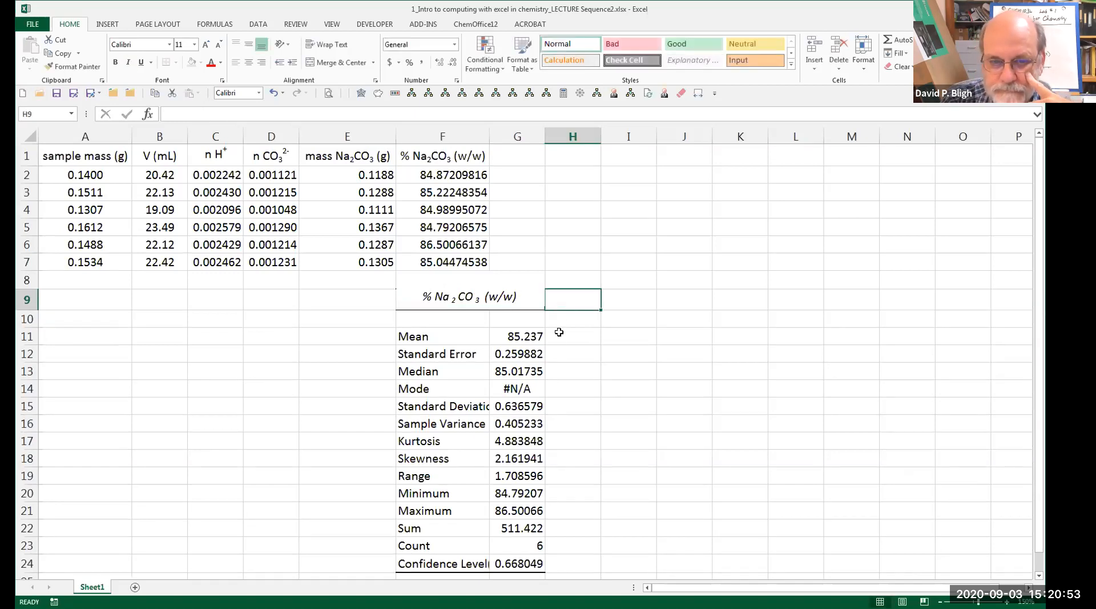
# - Autofit the height of row 9 and the width of column F to their contents
pyautogui.click(416, 280)
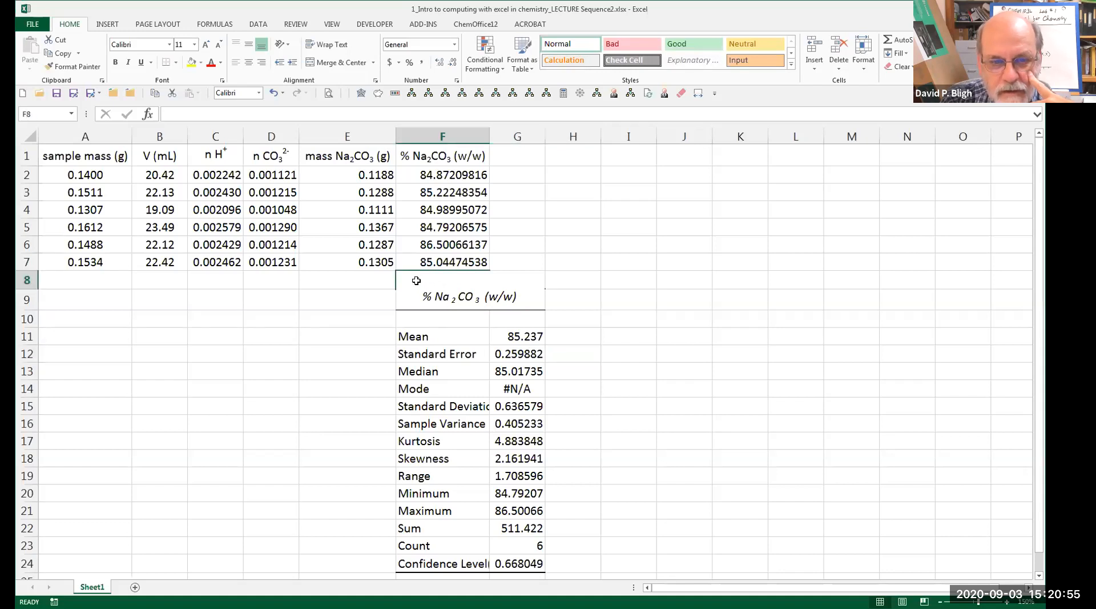
pyautogui.click(413, 298)
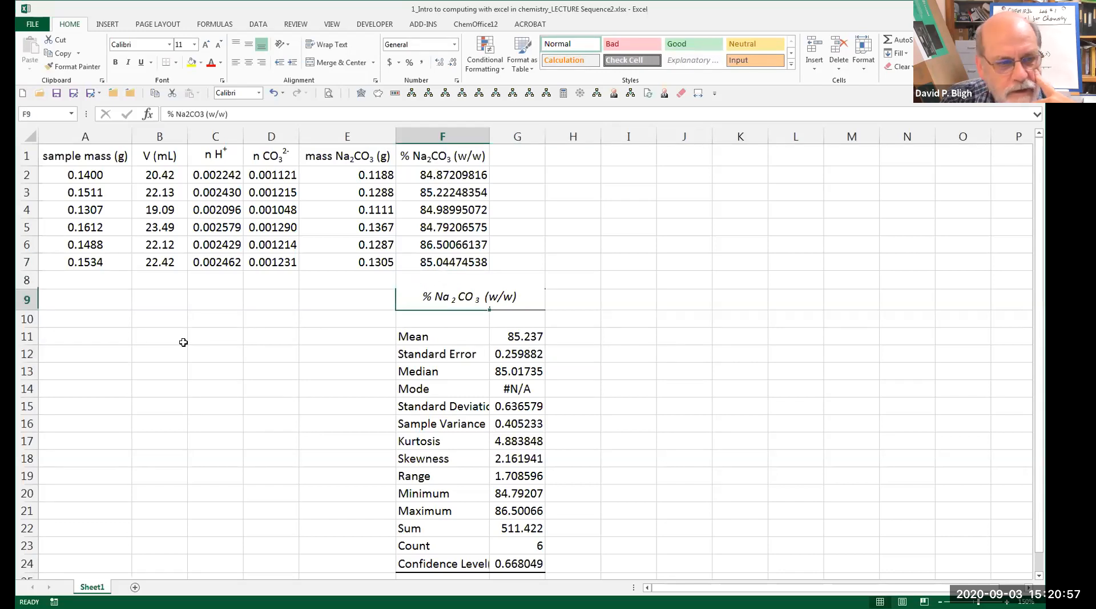
pyautogui.doubleClick(27, 309)
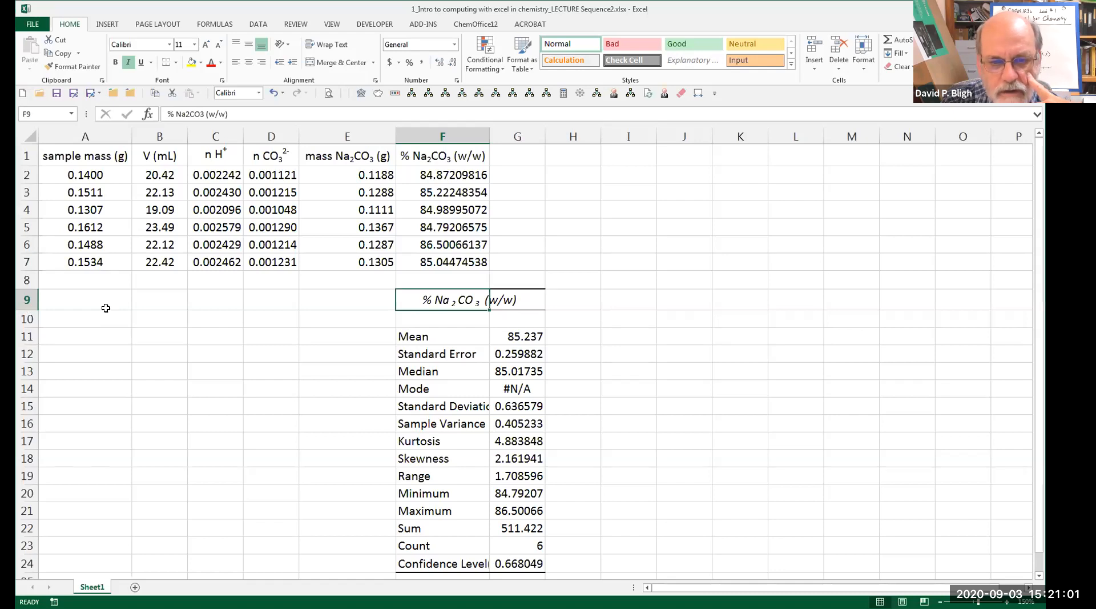
pyautogui.click(573, 333)
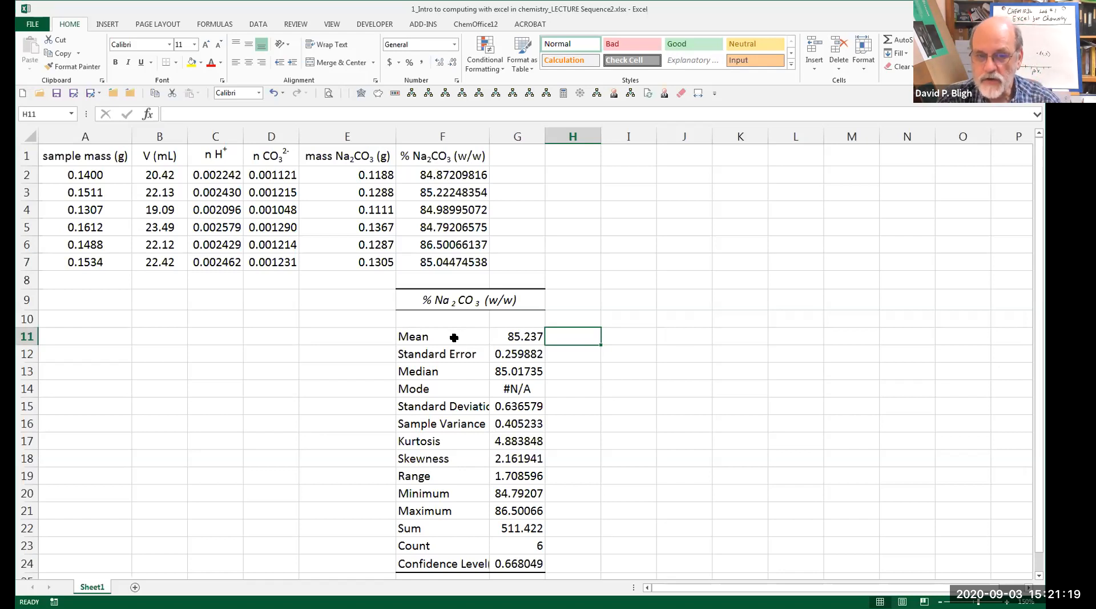
pyautogui.doubleClick(489, 130)
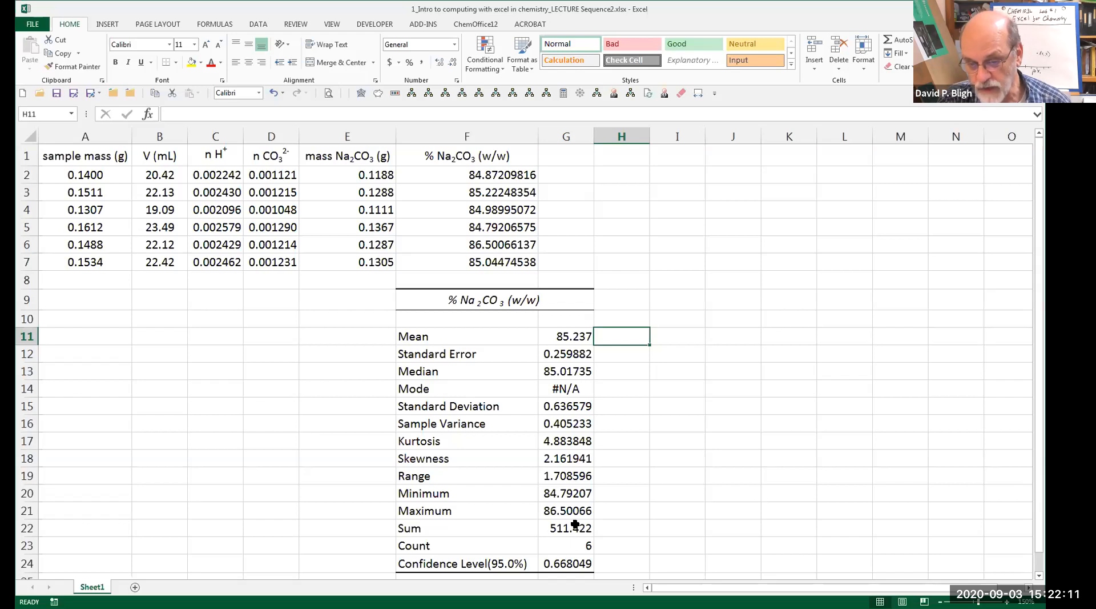
# - Format the statistics values in G11:G22 as Number with three decimal places
pyautogui.moveTo(575, 523); pyautogui.dragTo(577, 375)
pyautogui.moveTo(580, 359); pyautogui.dragTo(579, 342)
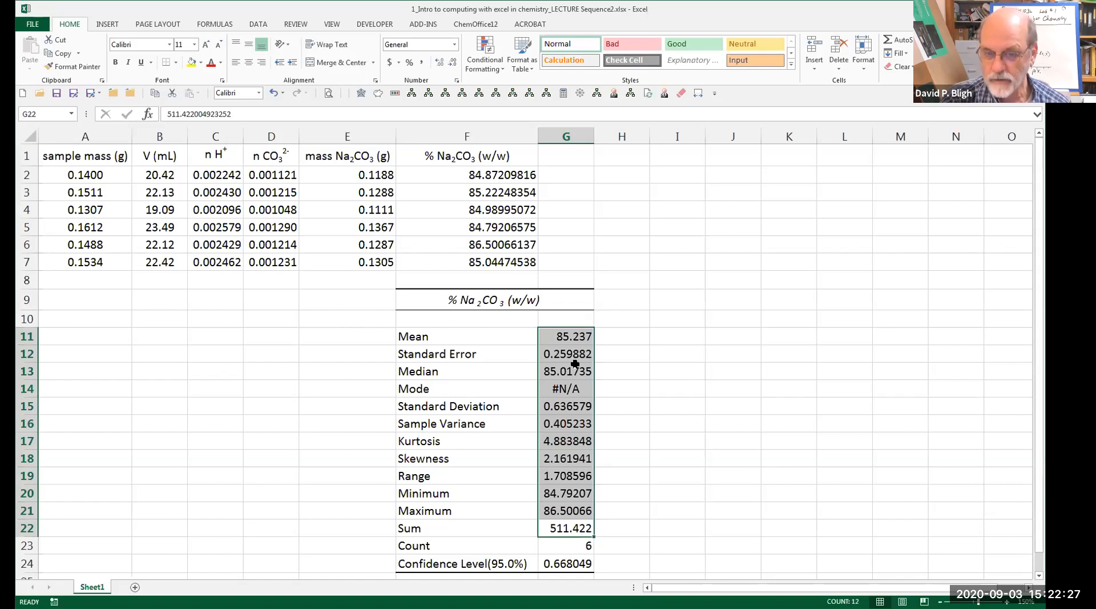
pyautogui.rightClick(575, 363)
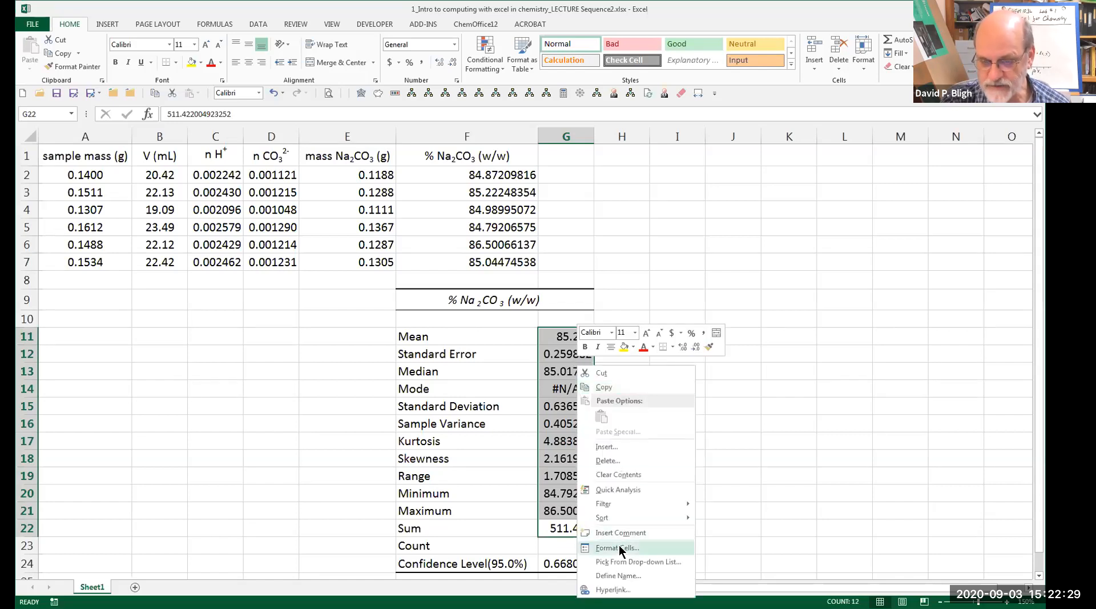
pyautogui.click(619, 547)
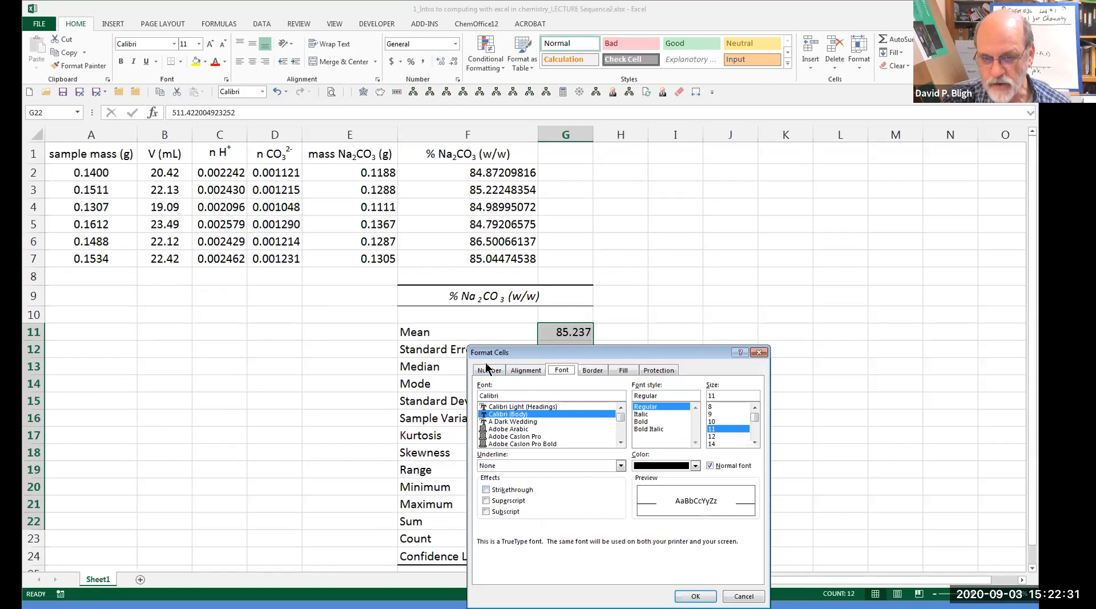
pyautogui.click(486, 366)
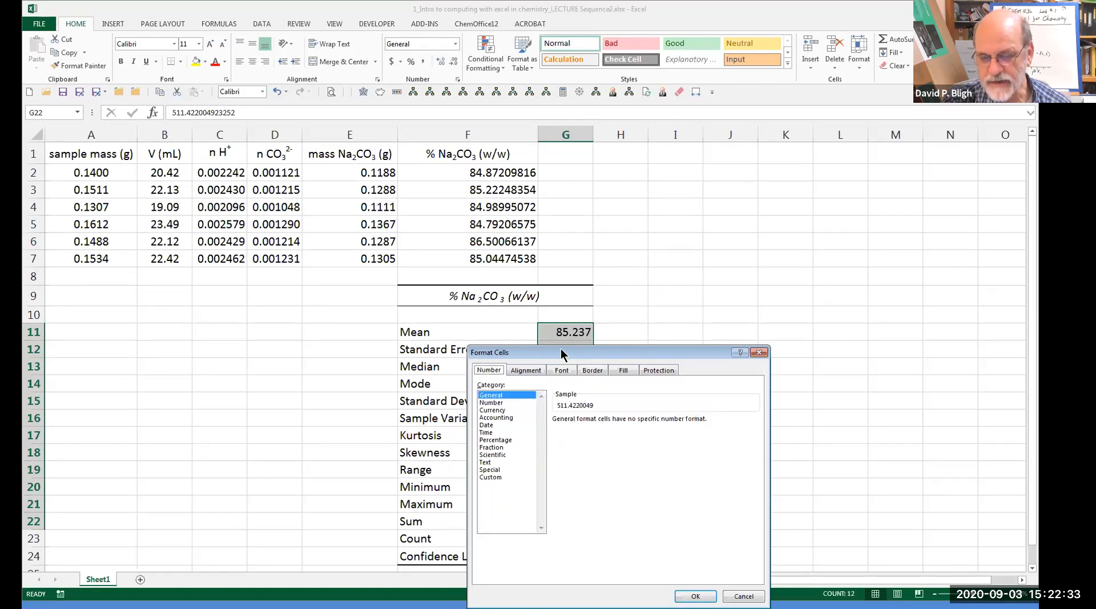
pyautogui.moveTo(561, 352); pyautogui.dragTo(736, 211)
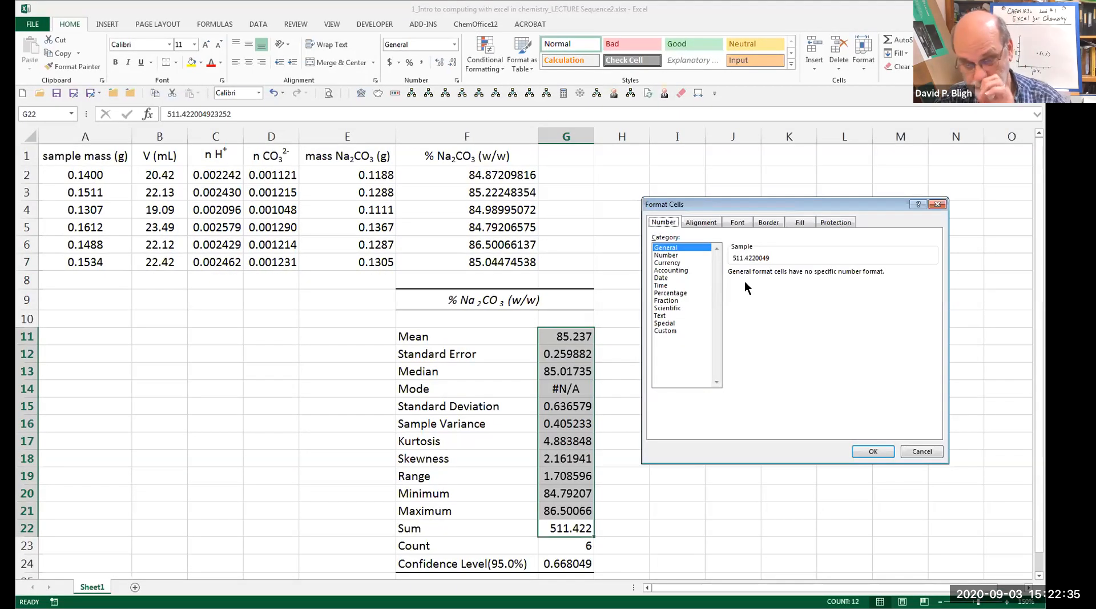
pyautogui.click(673, 255)
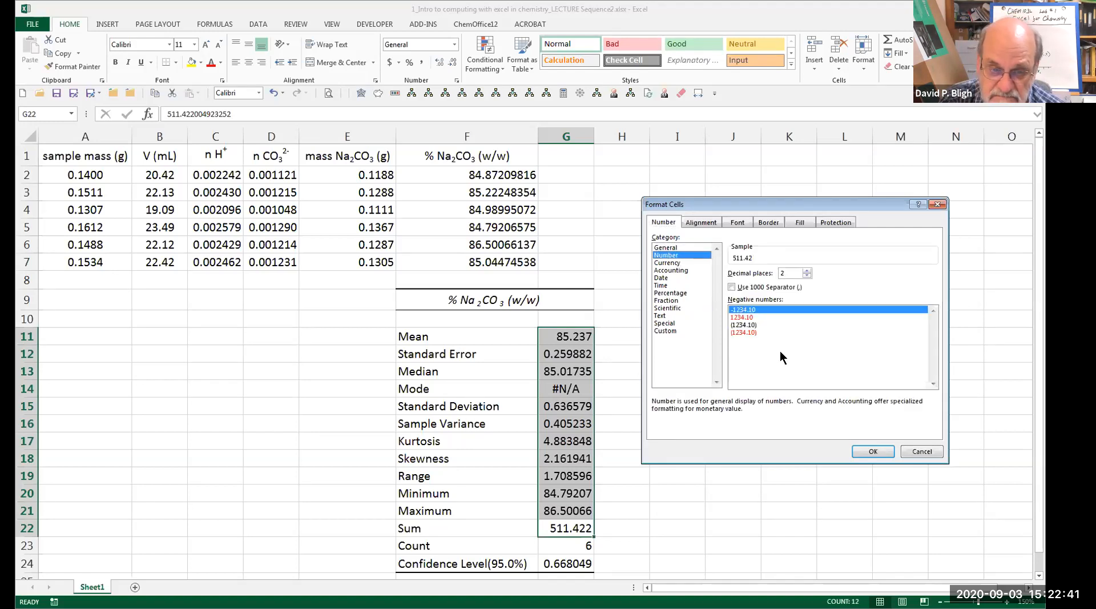
pyautogui.click(807, 271)
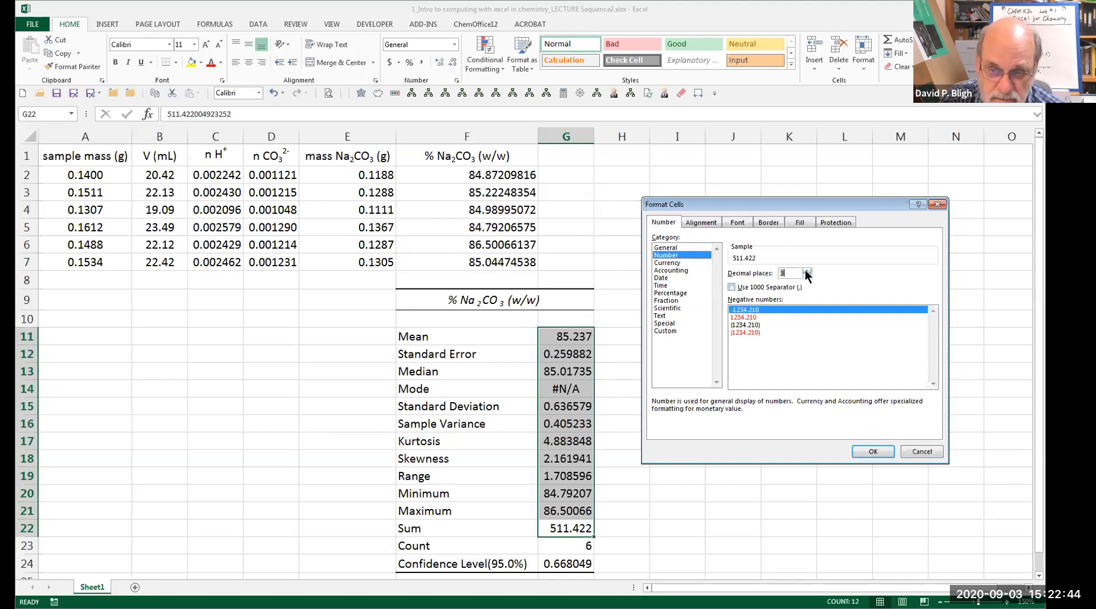
pyautogui.click(860, 451)
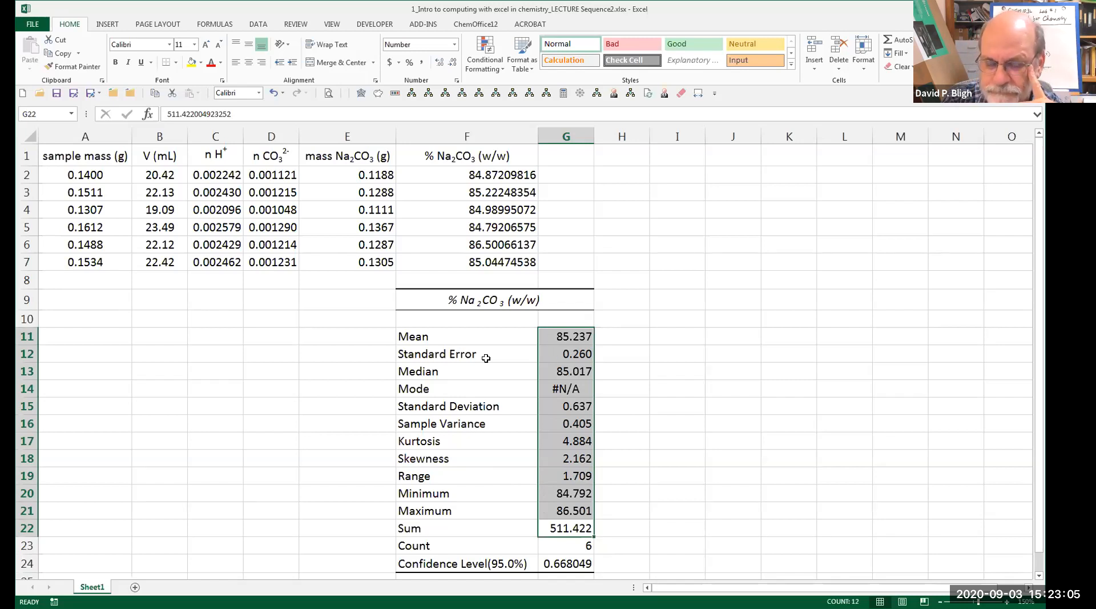
pyautogui.click(566, 337)
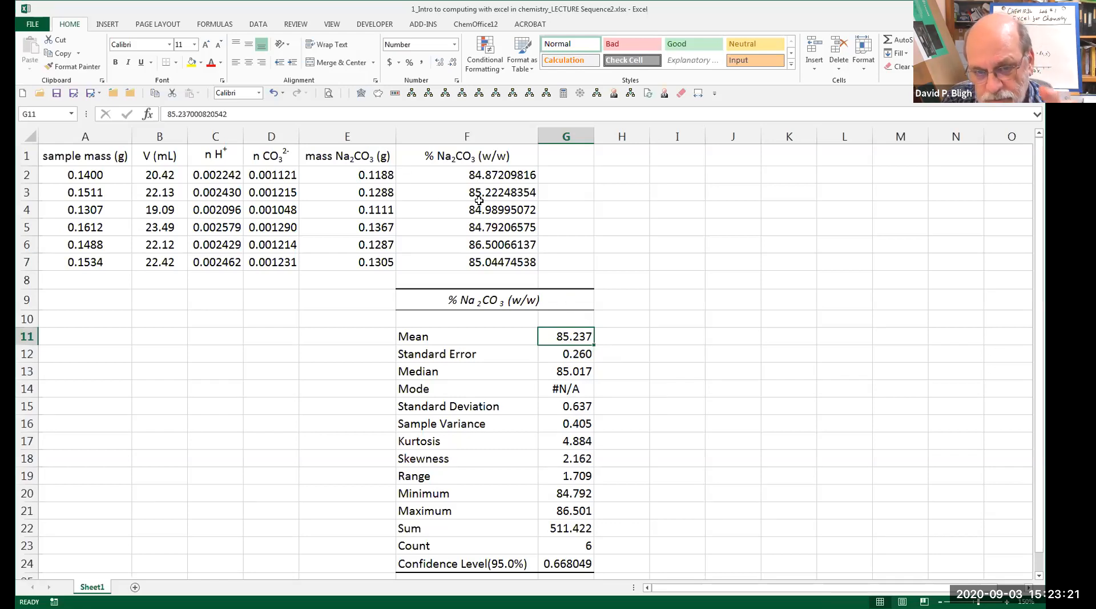
# - Format the % Na2CO3 (w/w) results in F2:F7 as Number with two decimal places and centre them
pyautogui.moveTo(482, 175); pyautogui.dragTo(488, 259)
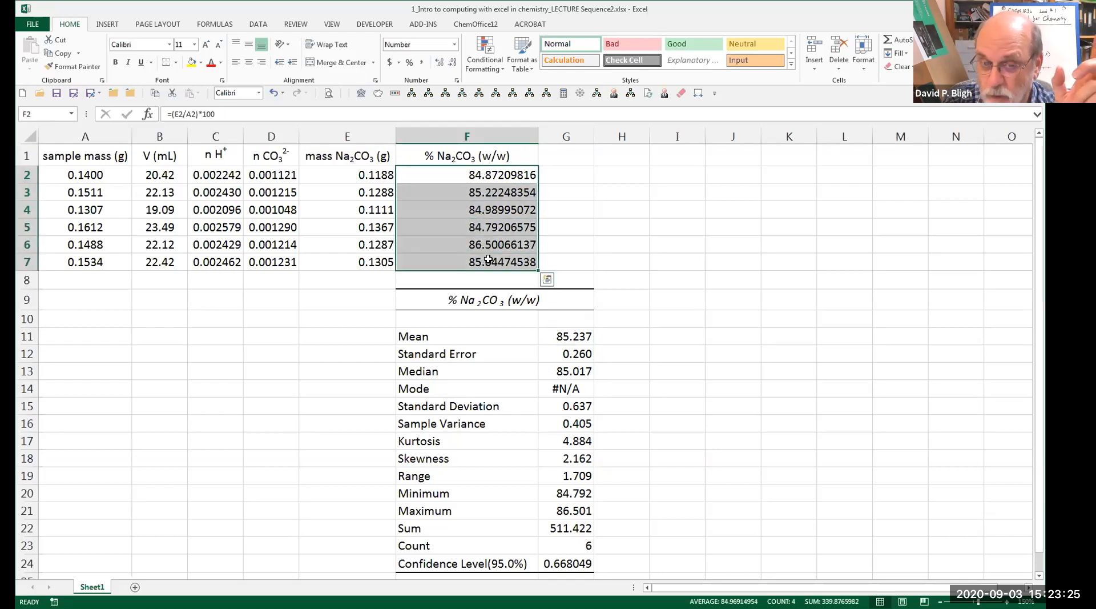
pyautogui.rightClick(488, 260)
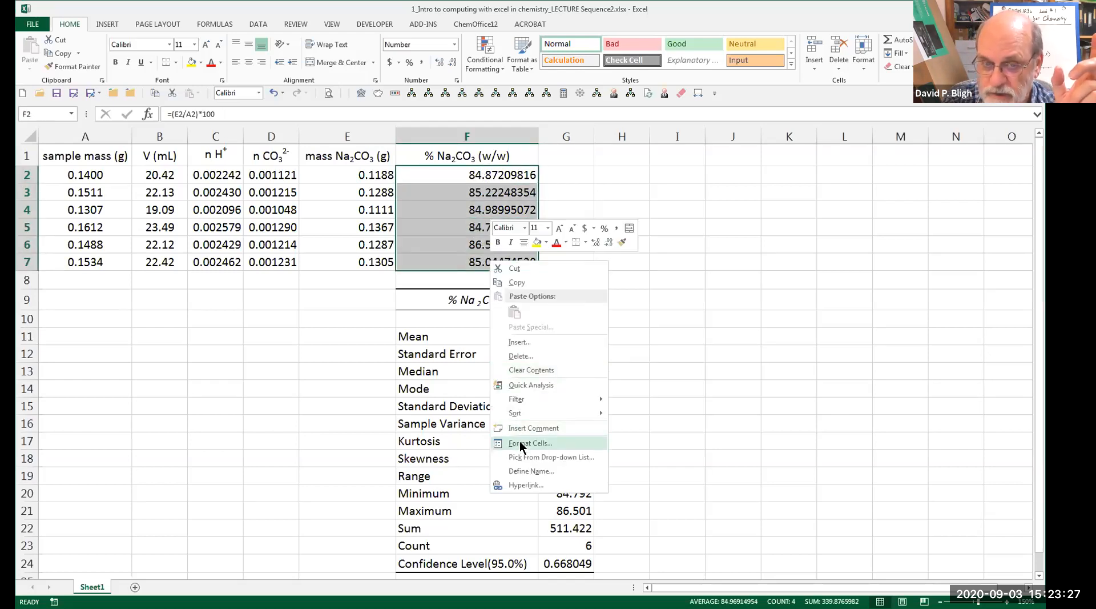
pyautogui.click(521, 446)
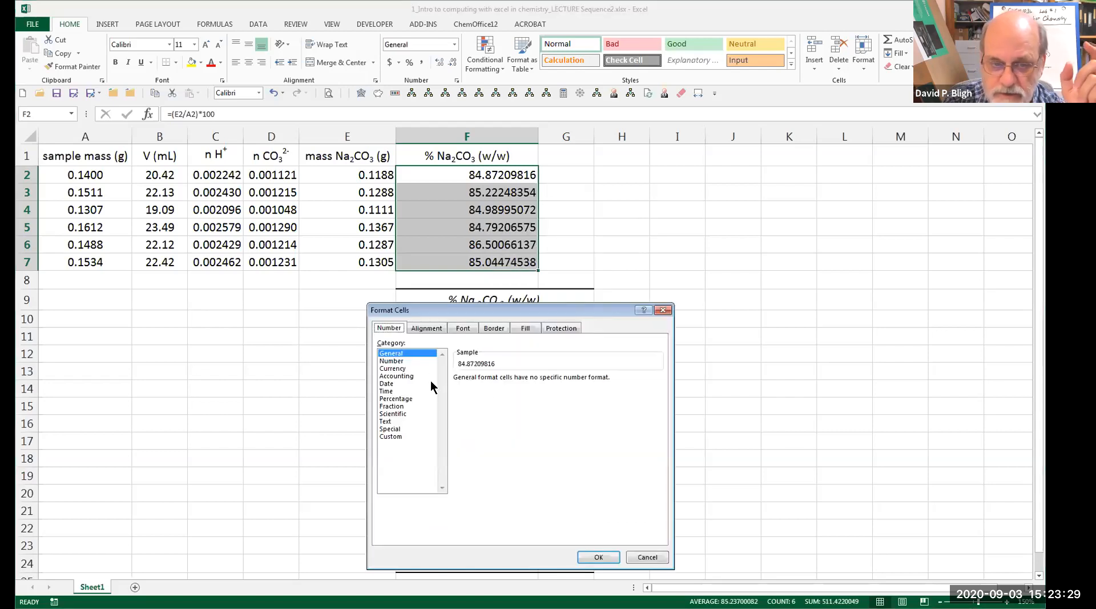
pyautogui.click(395, 361)
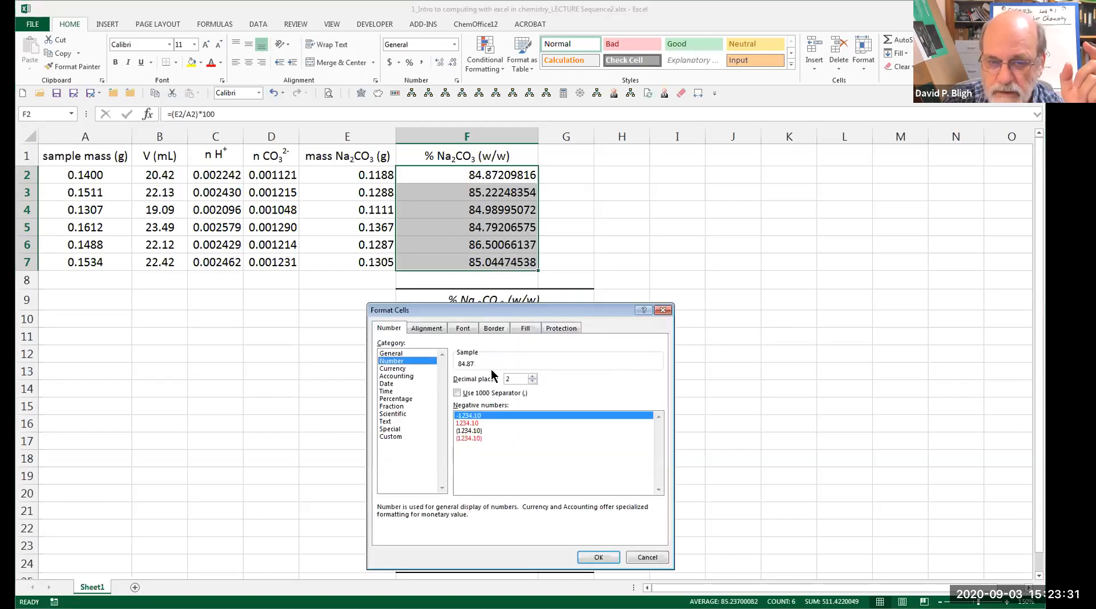
pyautogui.click(595, 556)
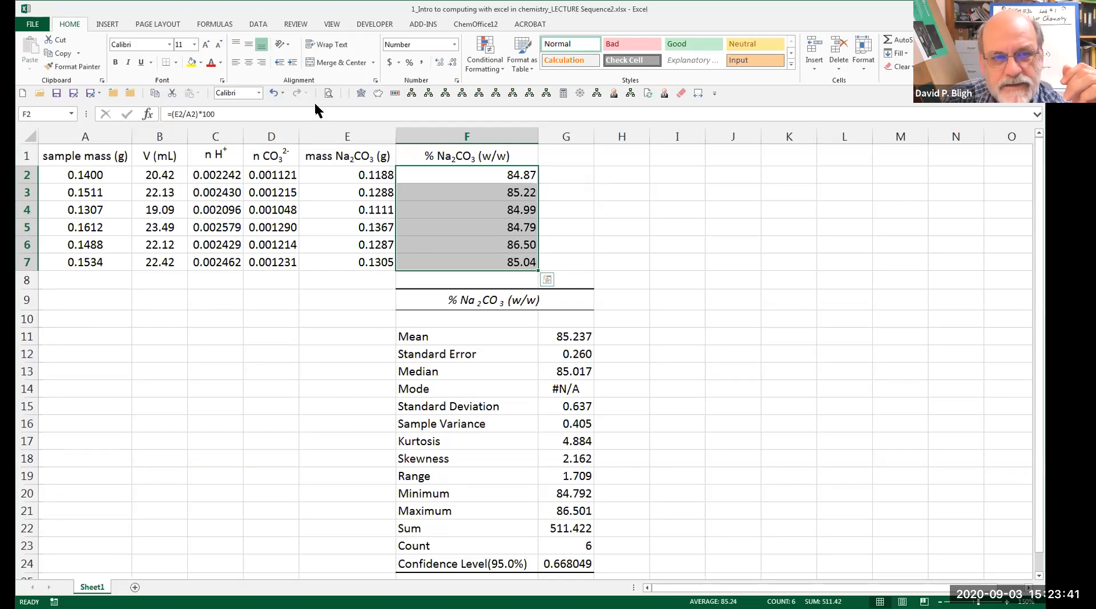
pyautogui.click(248, 62)
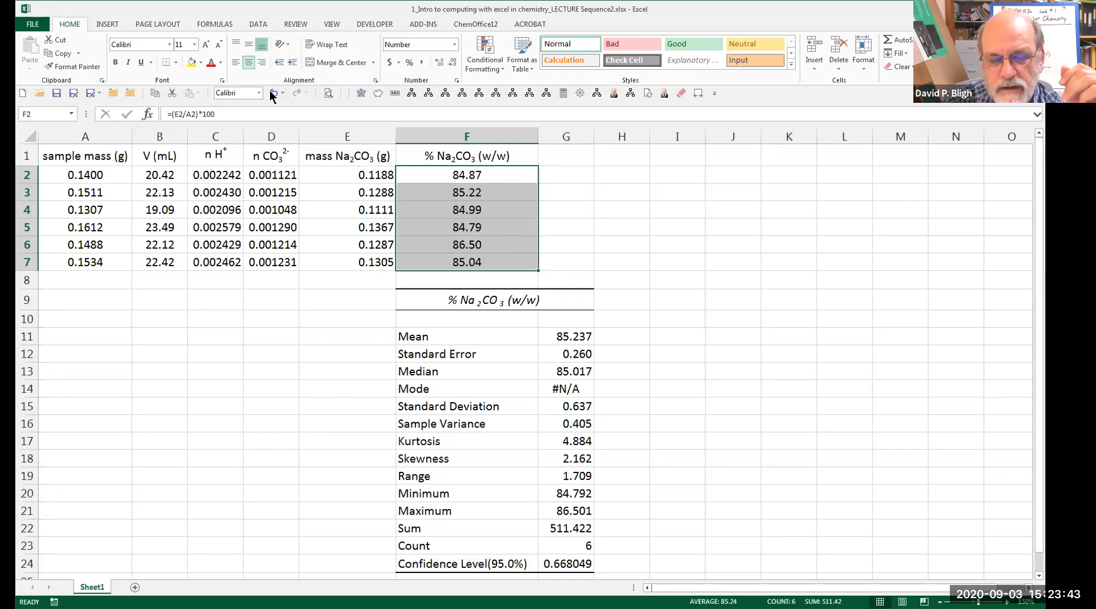
# - Centre the mass Na2CO3 (g) values in E2:E7 and save the workbook
pyautogui.click(590, 181)
pyautogui.moveTo(381, 179); pyautogui.dragTo(377, 263)
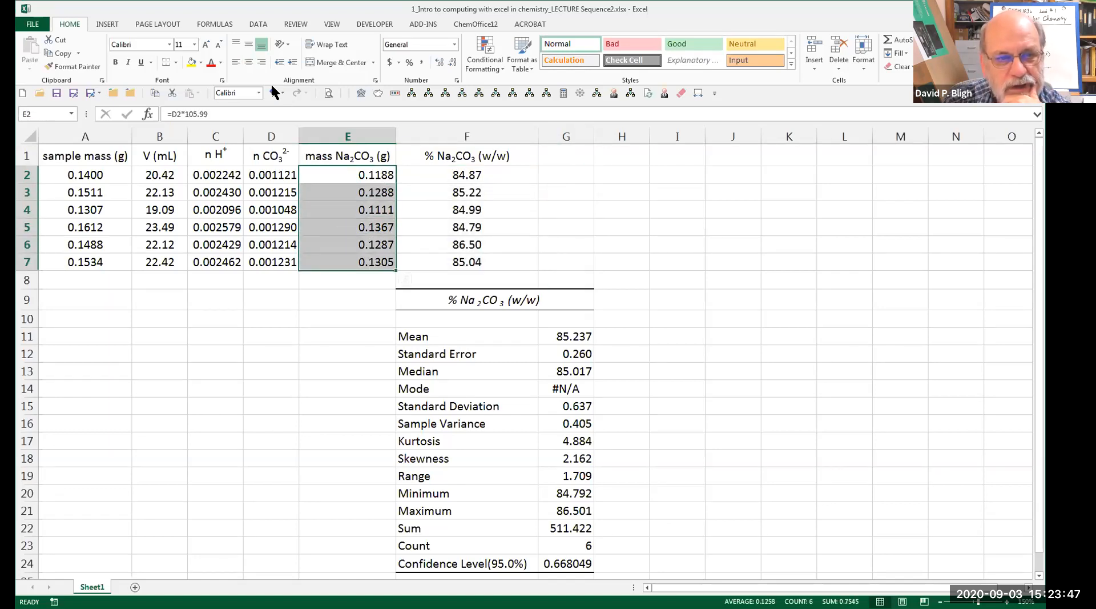
pyautogui.click(249, 62)
pyautogui.click(577, 208)
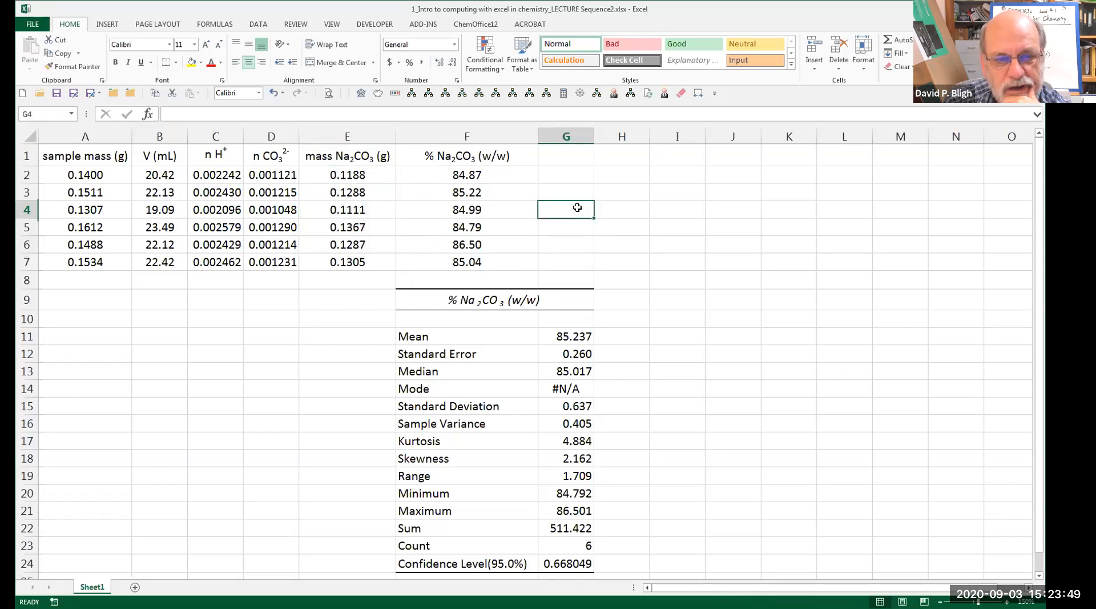
pyautogui.click(56, 94)
pyautogui.click(618, 246)
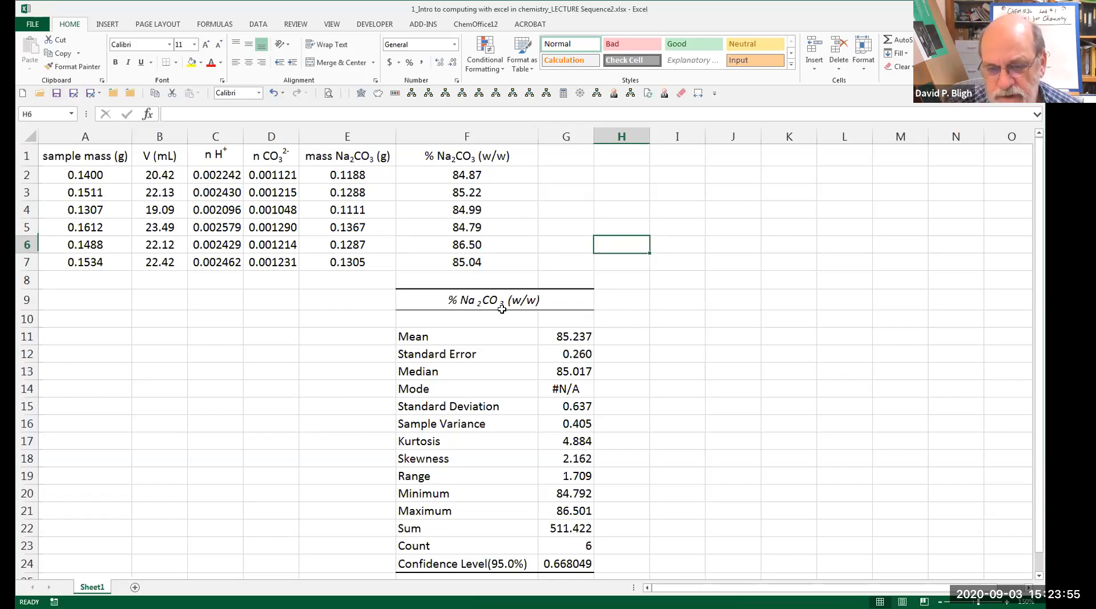
# - Reduce the mean, standard error and median values in G11:G13 to two decimal places
pyautogui.click(563, 337)
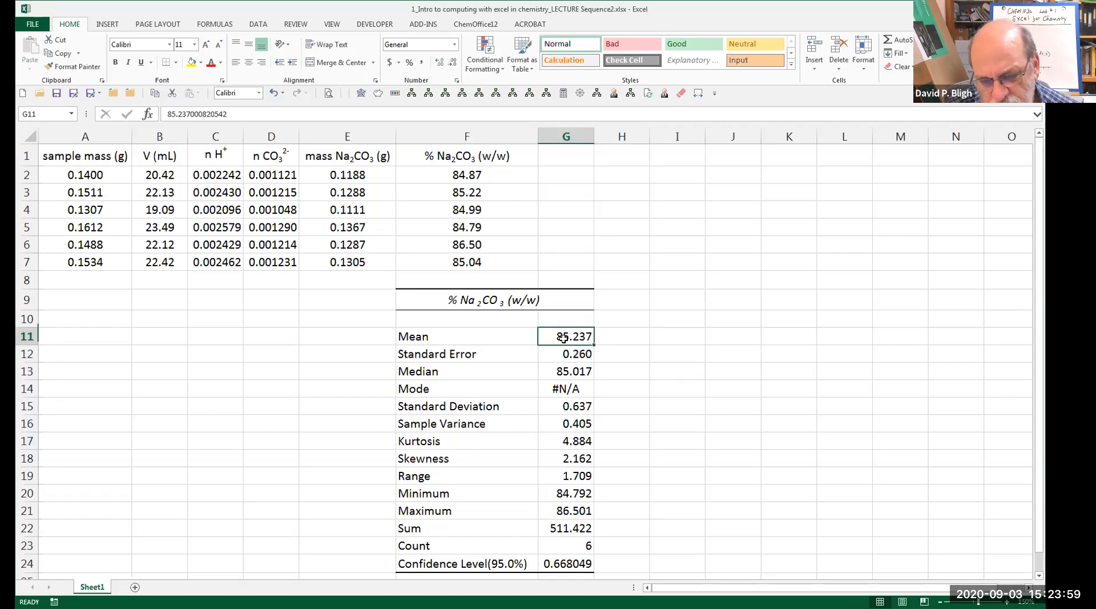
pyautogui.moveTo(563, 337); pyautogui.dragTo(565, 365)
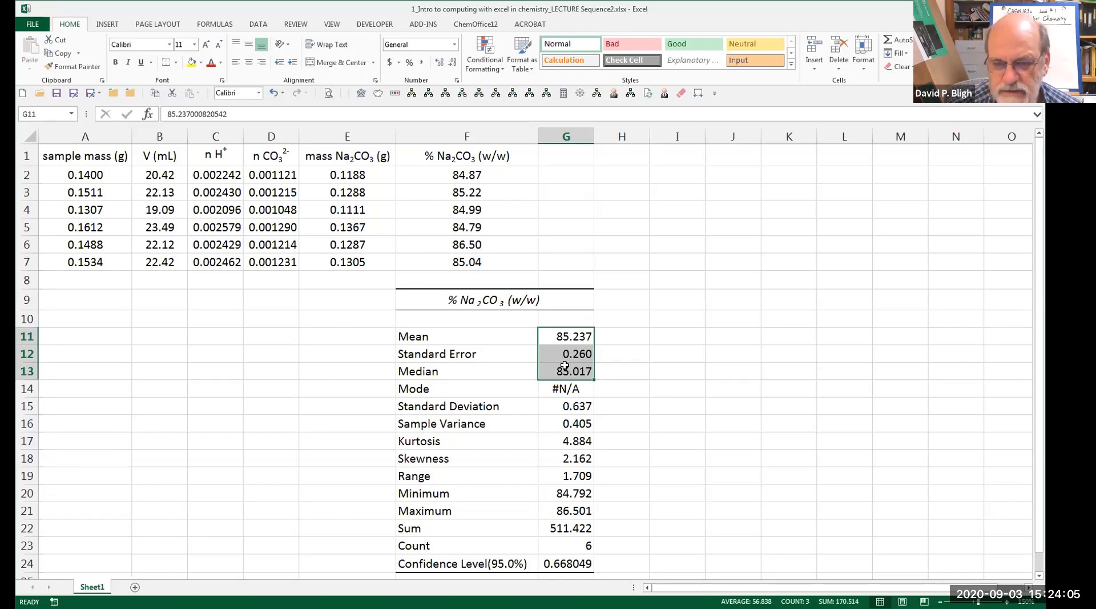
pyautogui.rightClick(564, 365)
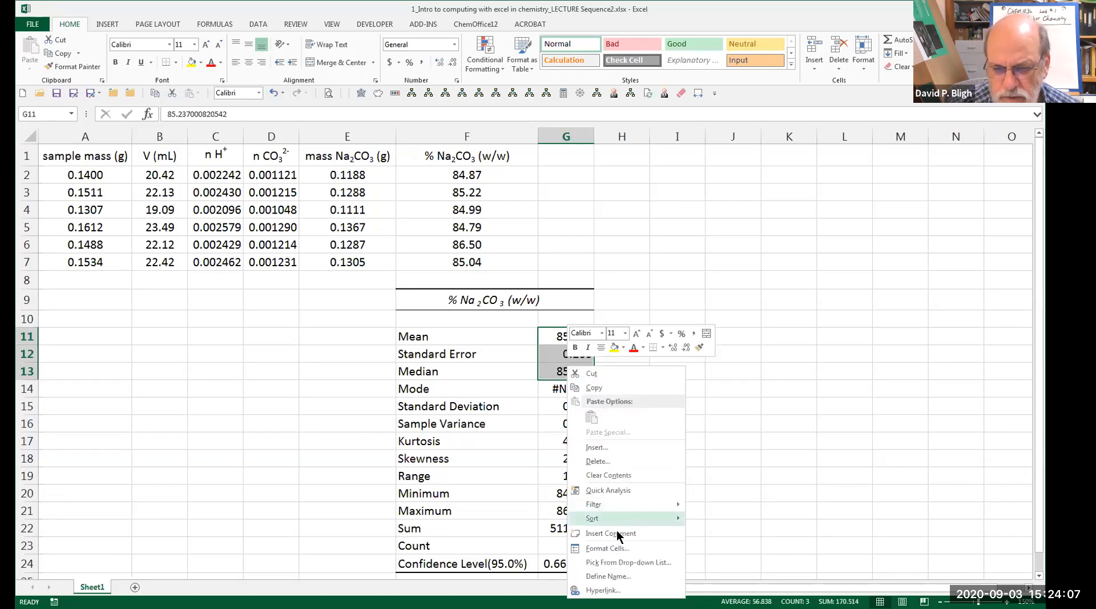
pyautogui.click(607, 547)
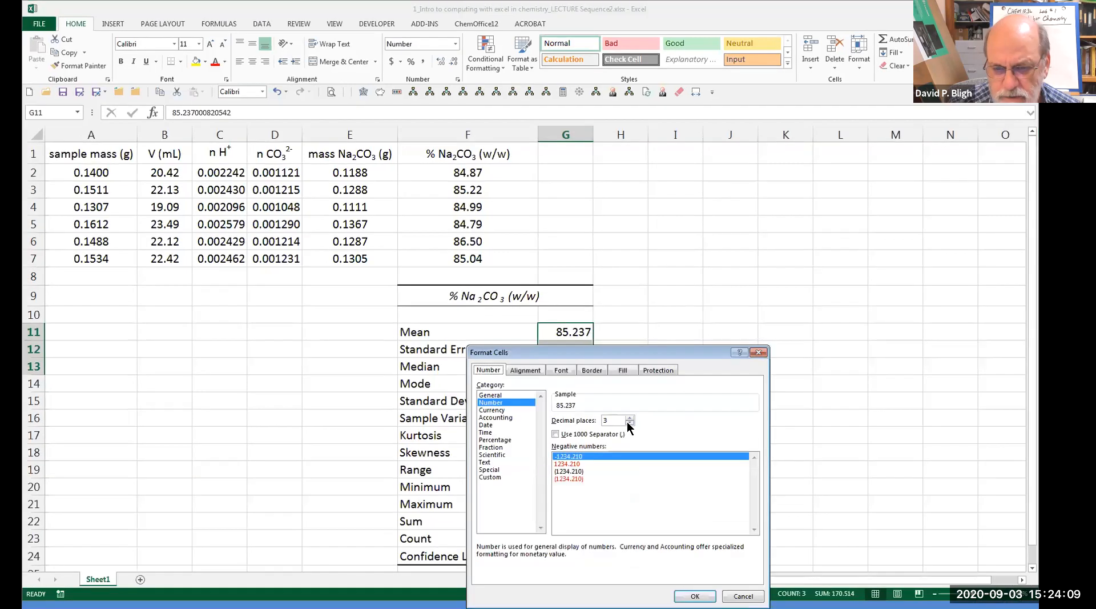
pyautogui.click(694, 596)
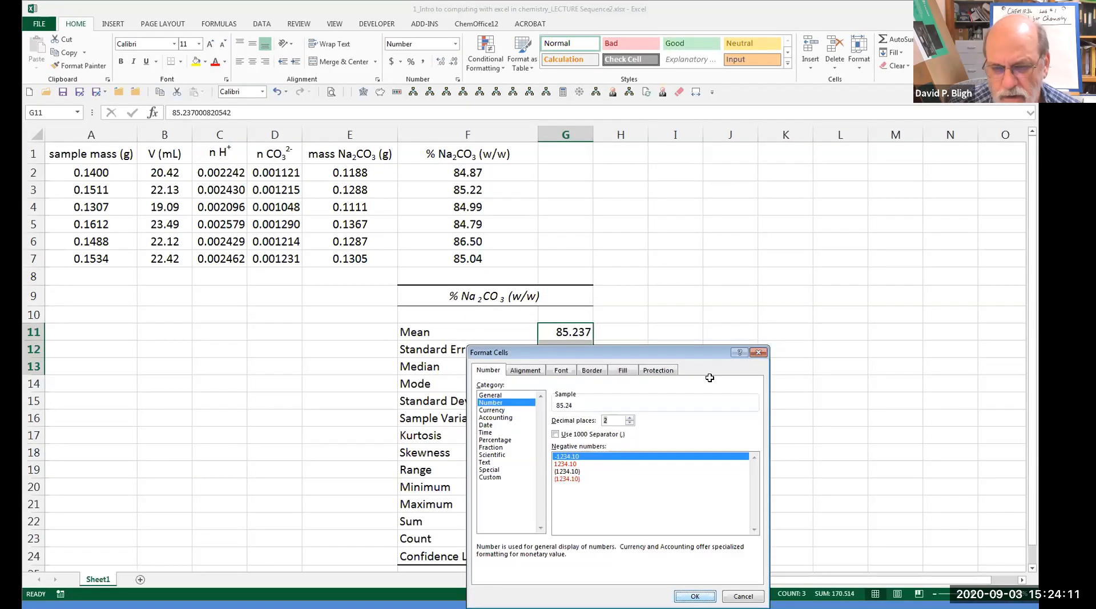
pyautogui.click(721, 381)
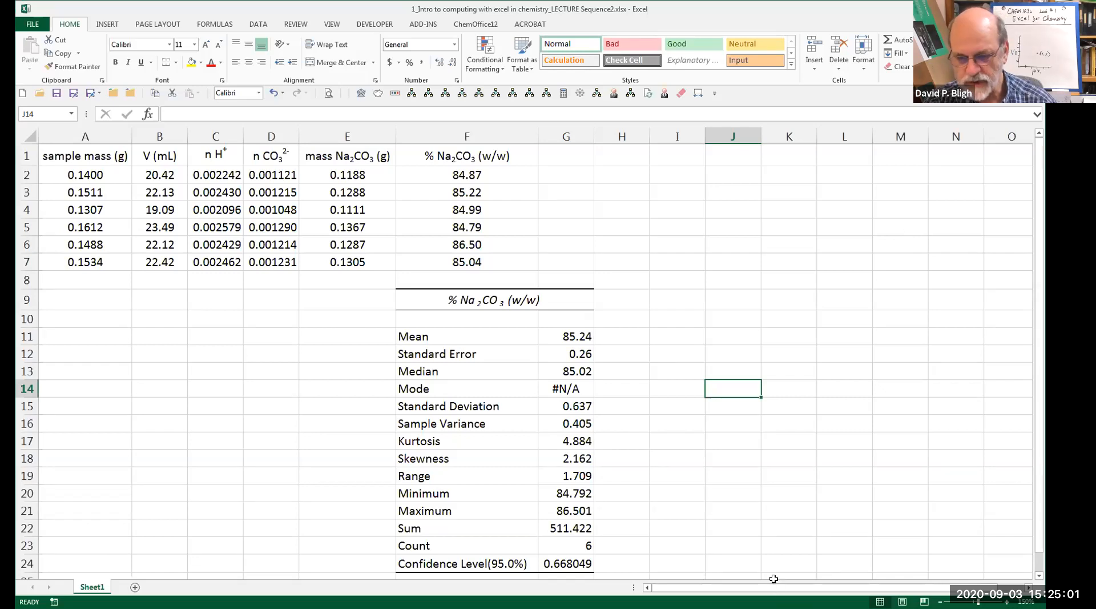
# - Insert a 2-D clustered column chart of the % Na2CO3 (w/w) data in F1:F7 and move it beside the tables, starting at column H
pyautogui.moveTo(775, 585); pyautogui.dragTo(814, 591)
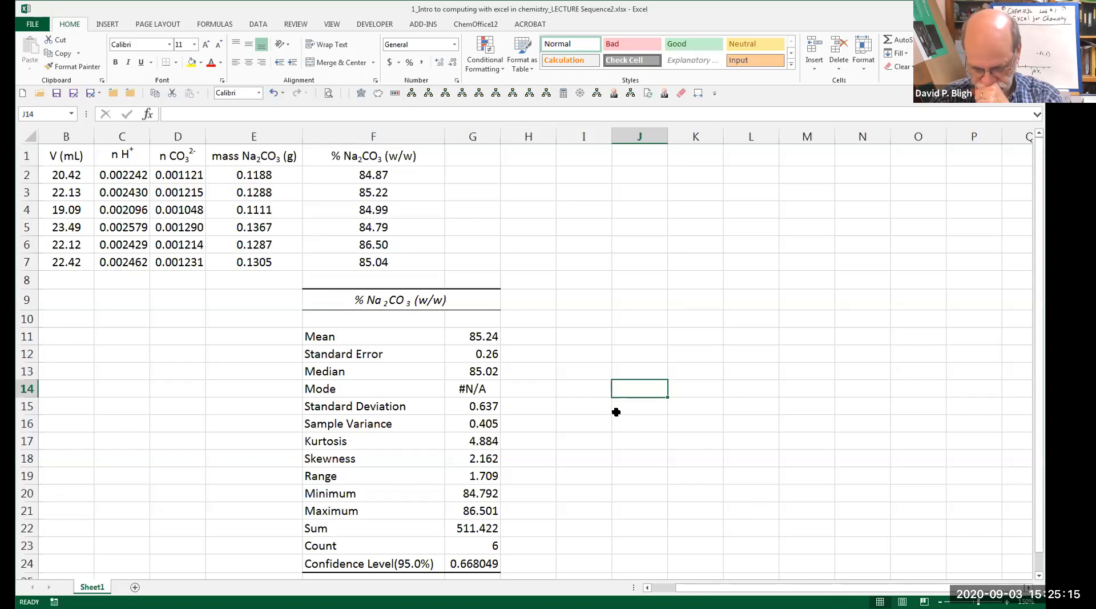
pyautogui.click(420, 156)
pyautogui.moveTo(419, 155); pyautogui.dragTo(419, 257)
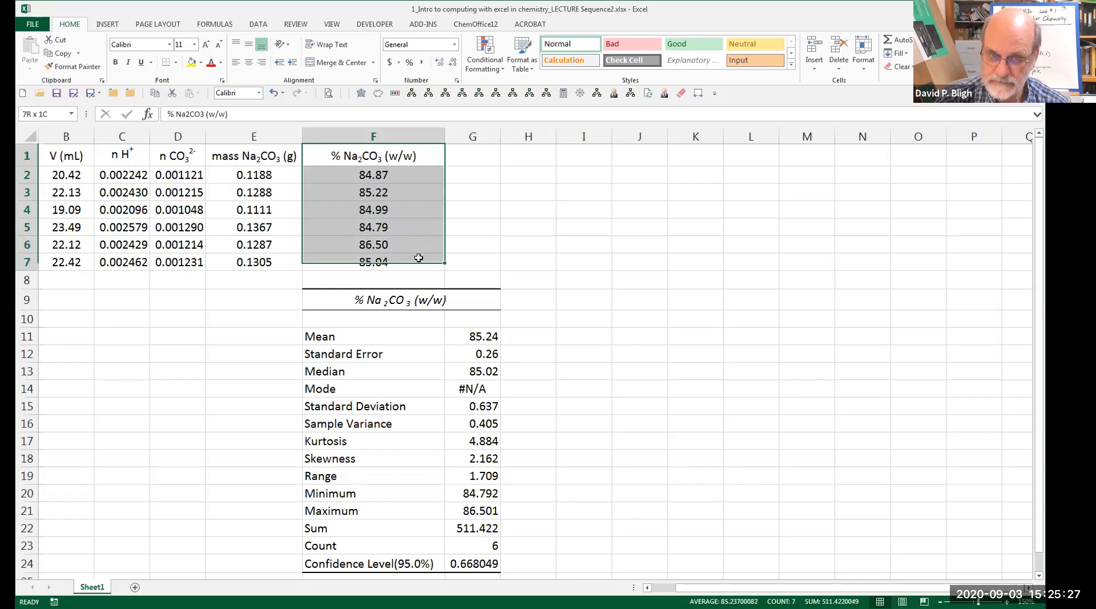
pyautogui.moveTo(418, 258); pyautogui.dragTo(420, 254)
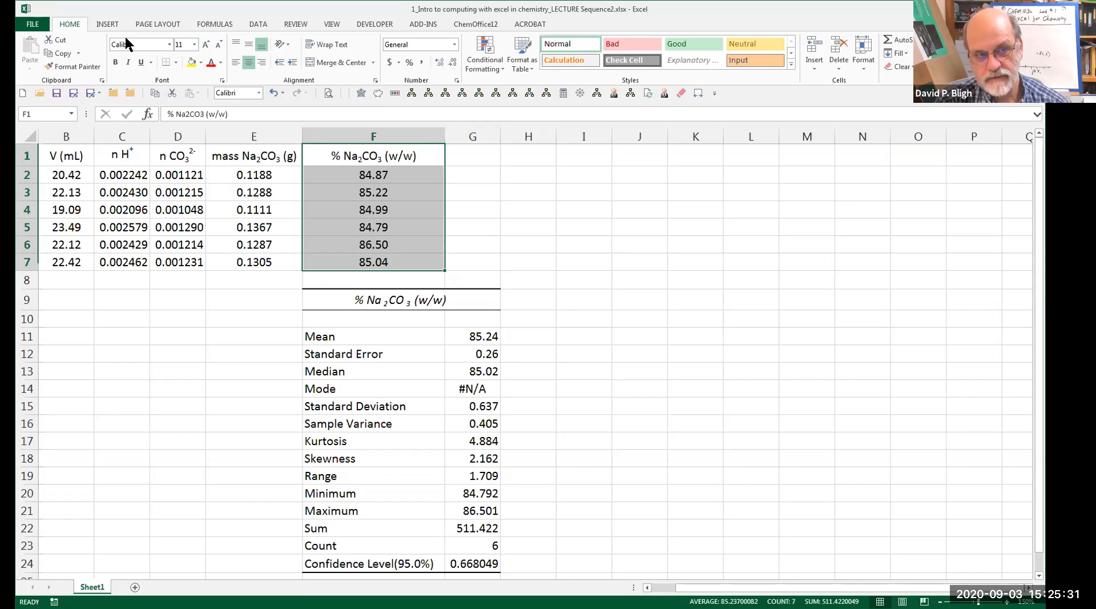
pyautogui.click(109, 25)
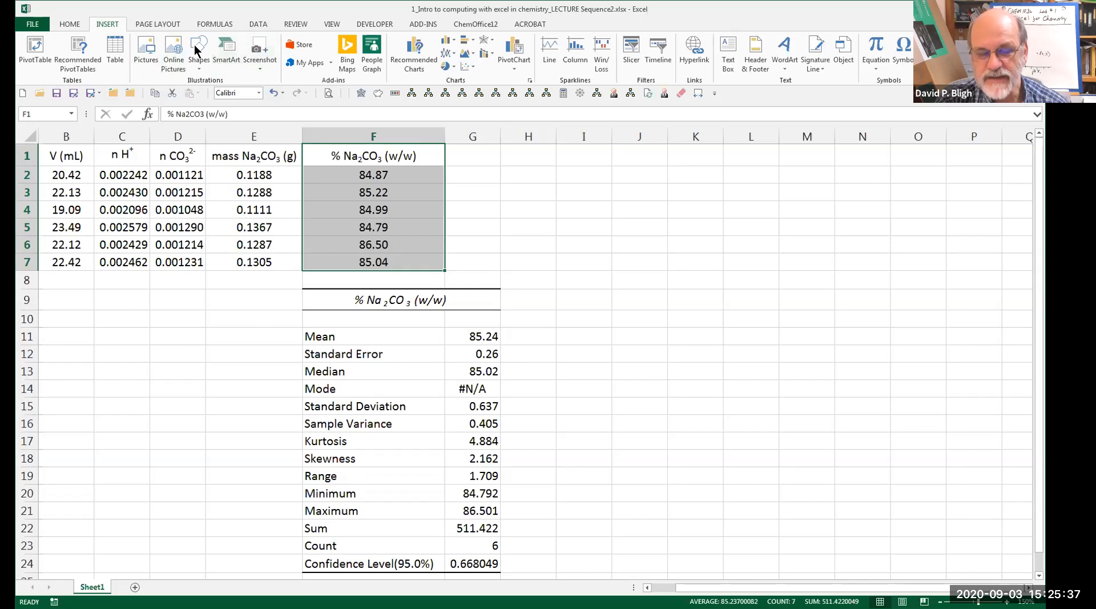
pyautogui.click(494, 84)
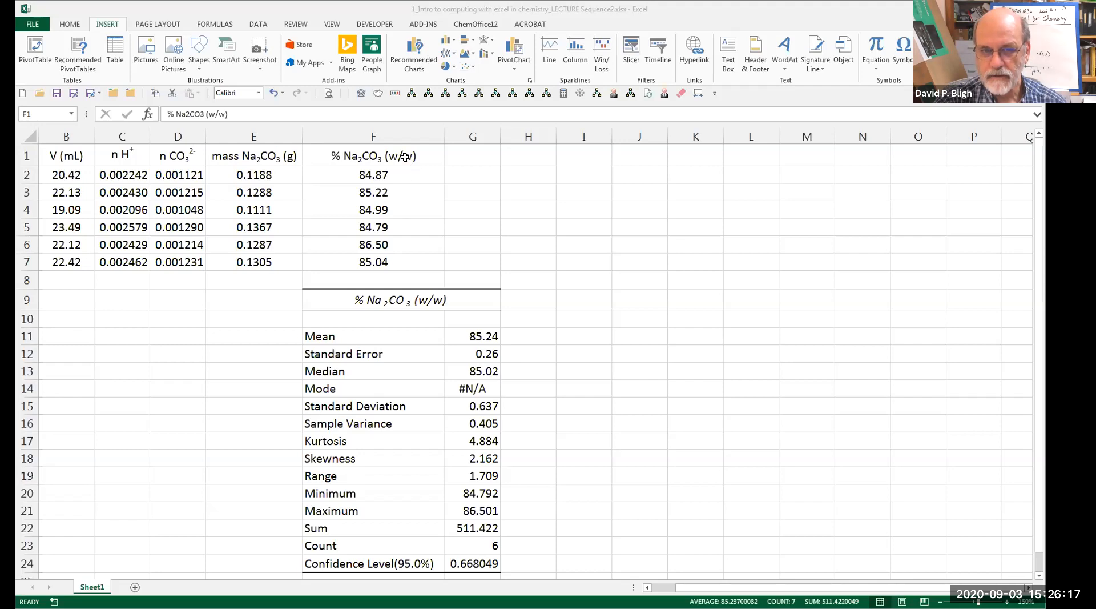
pyautogui.click(406, 188)
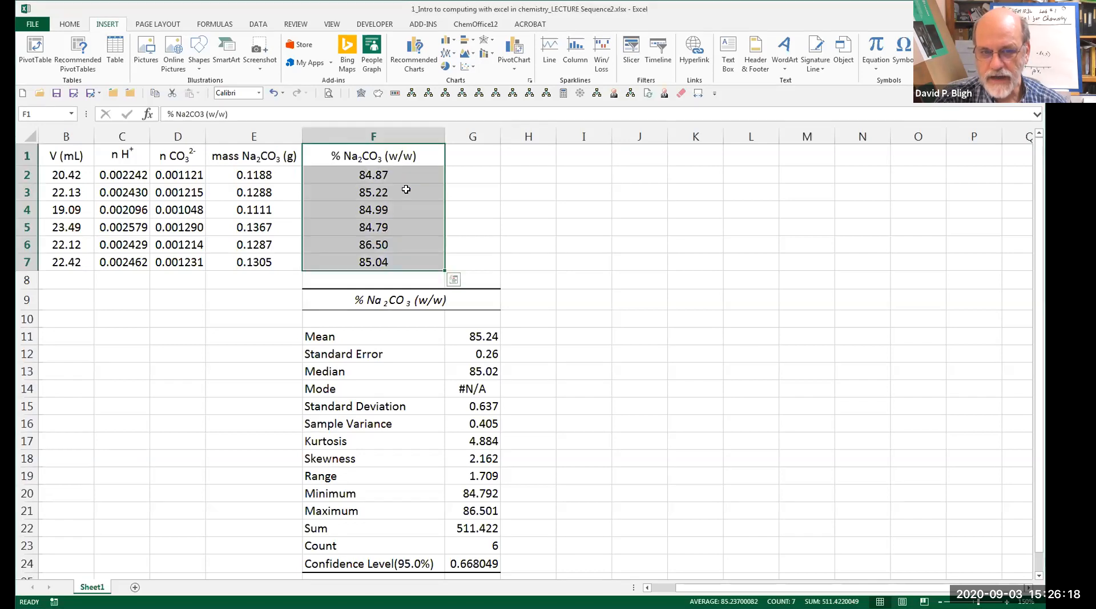
pyautogui.click(455, 41)
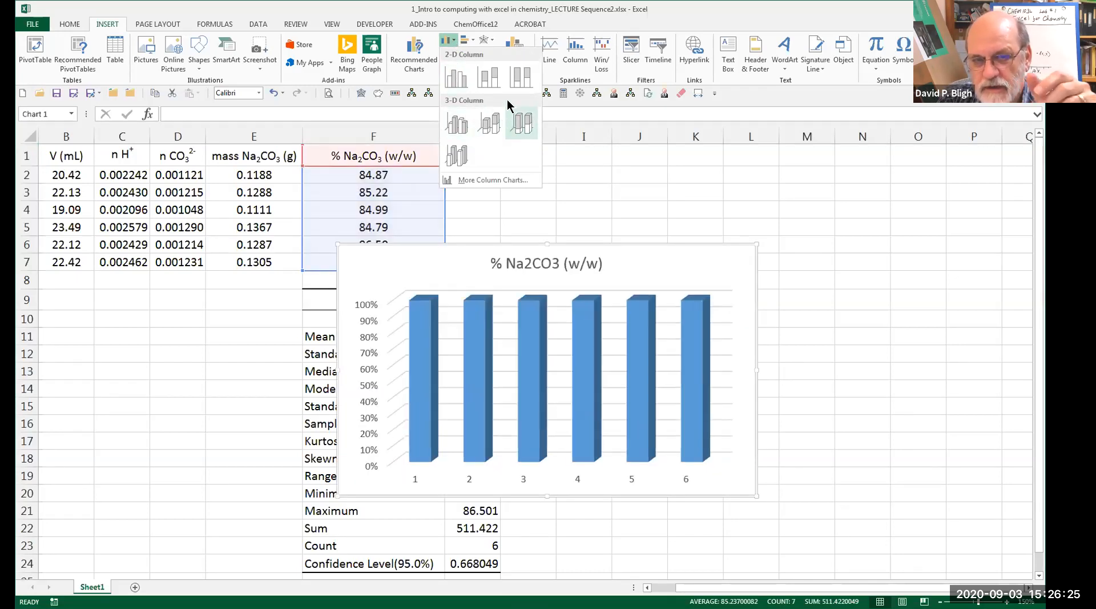
pyautogui.click(461, 85)
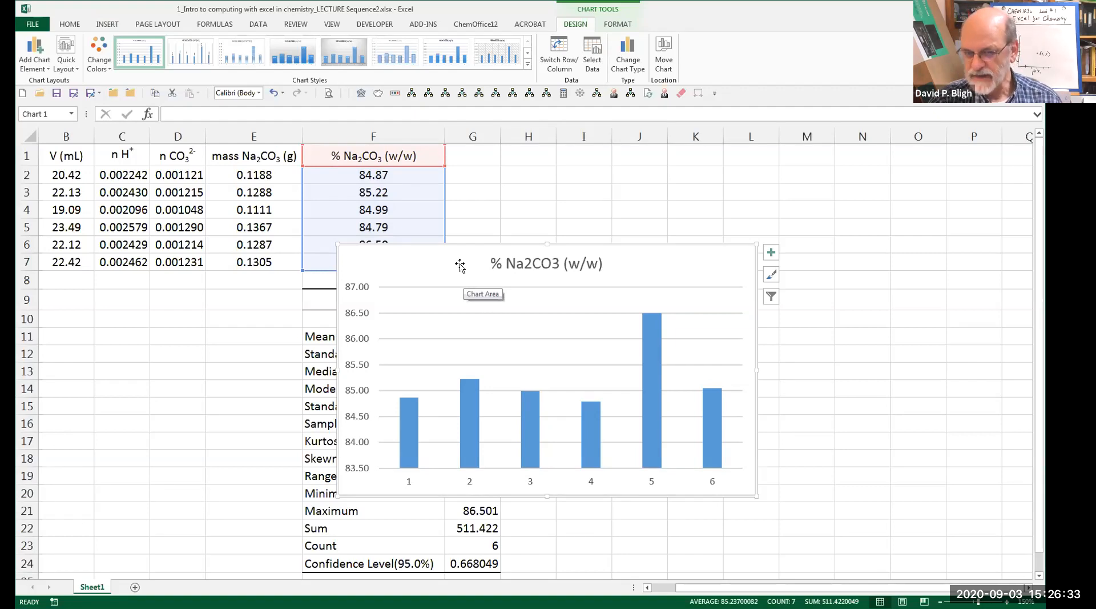
pyautogui.moveTo(460, 265)
pyautogui.mouseDown()
pyautogui.moveTo(647, 172)
pyautogui.moveTo(630, 173)
pyautogui.mouseUp()
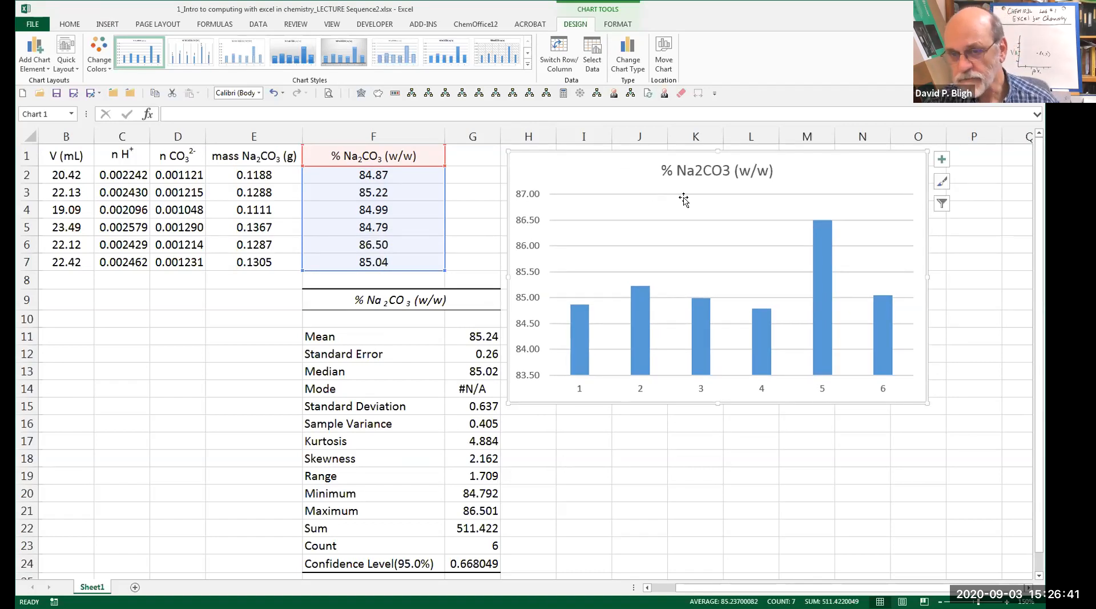
# - Format the 2 in the chart title % Na2CO3 (w/w) as a subscript
pyautogui.click(703, 171)
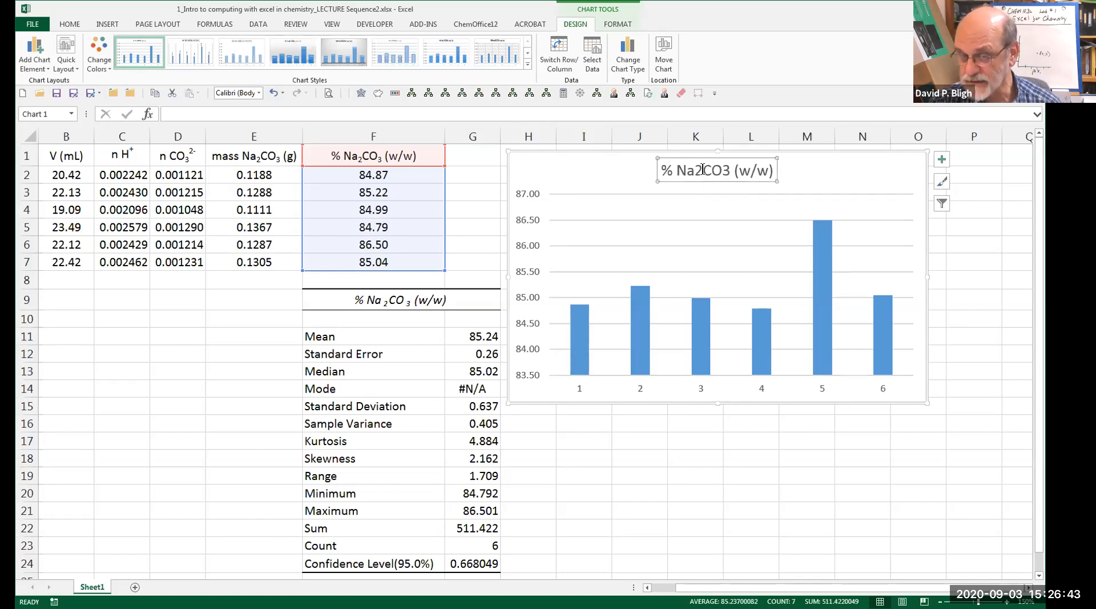
pyautogui.click(697, 170)
pyautogui.moveTo(696, 170); pyautogui.dragTo(701, 171)
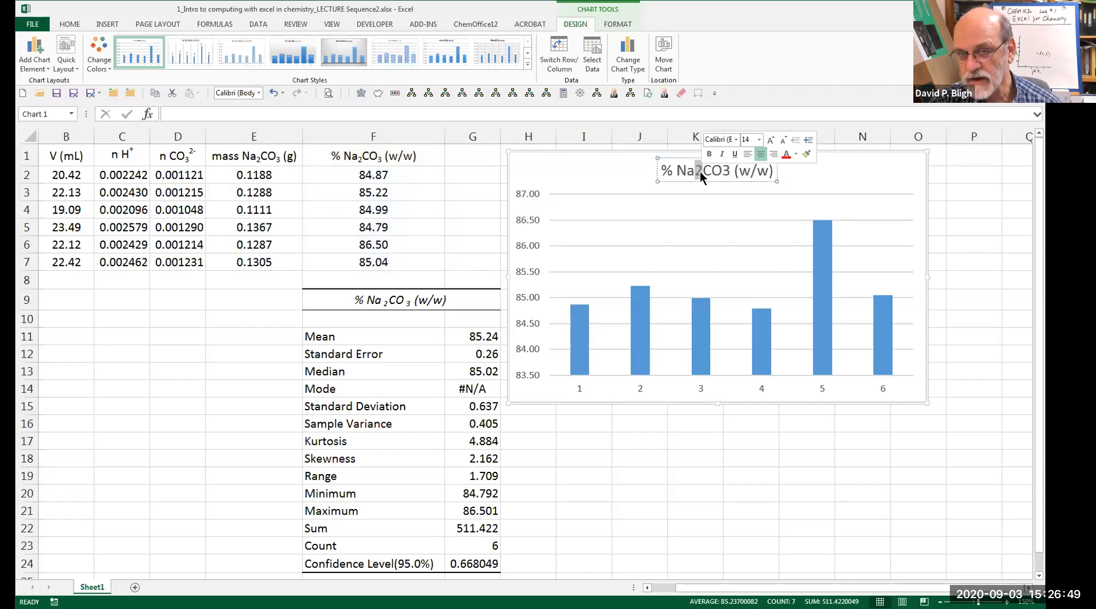
pyautogui.click(69, 24)
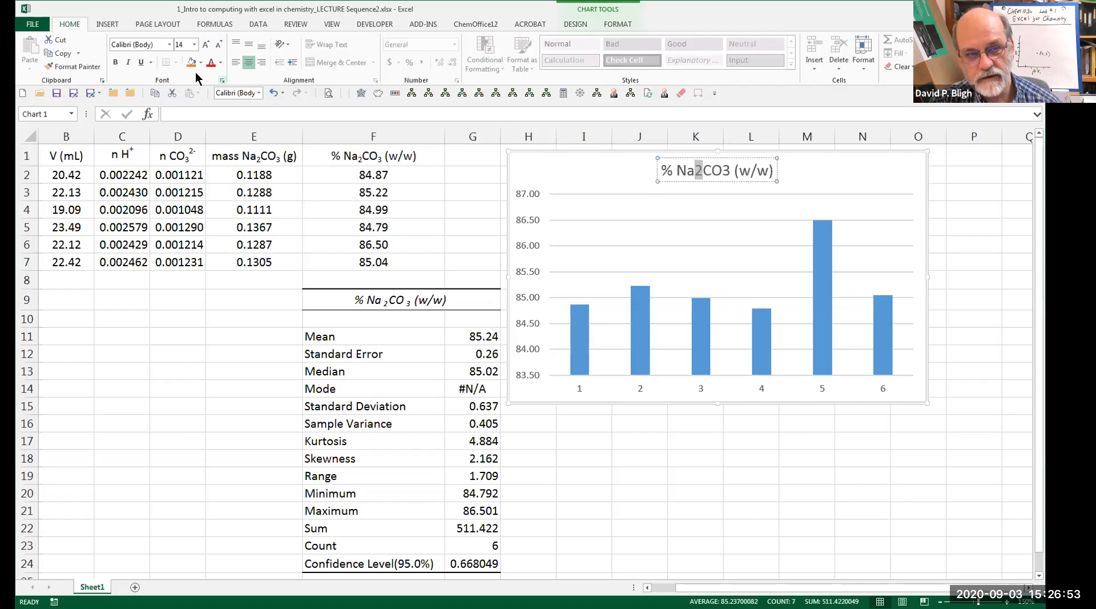
pyautogui.click(222, 80)
pyautogui.click(407, 353)
pyautogui.click(589, 385)
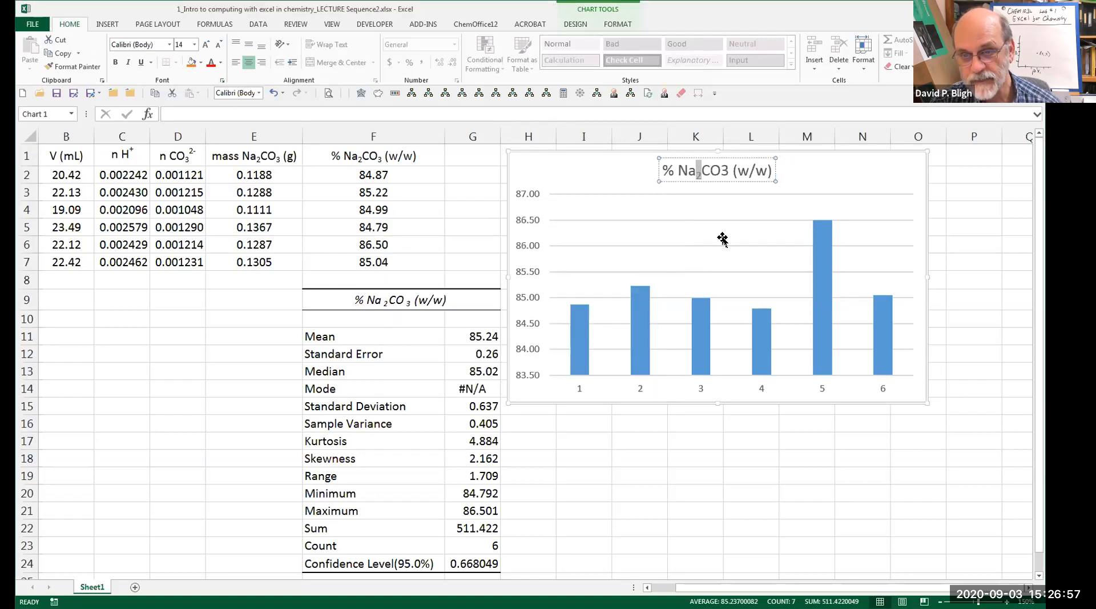
# - Format the 3 in the chart title's Na2CO3 formula as a subscript
pyautogui.moveTo(721, 170); pyautogui.dragTo(729, 171)
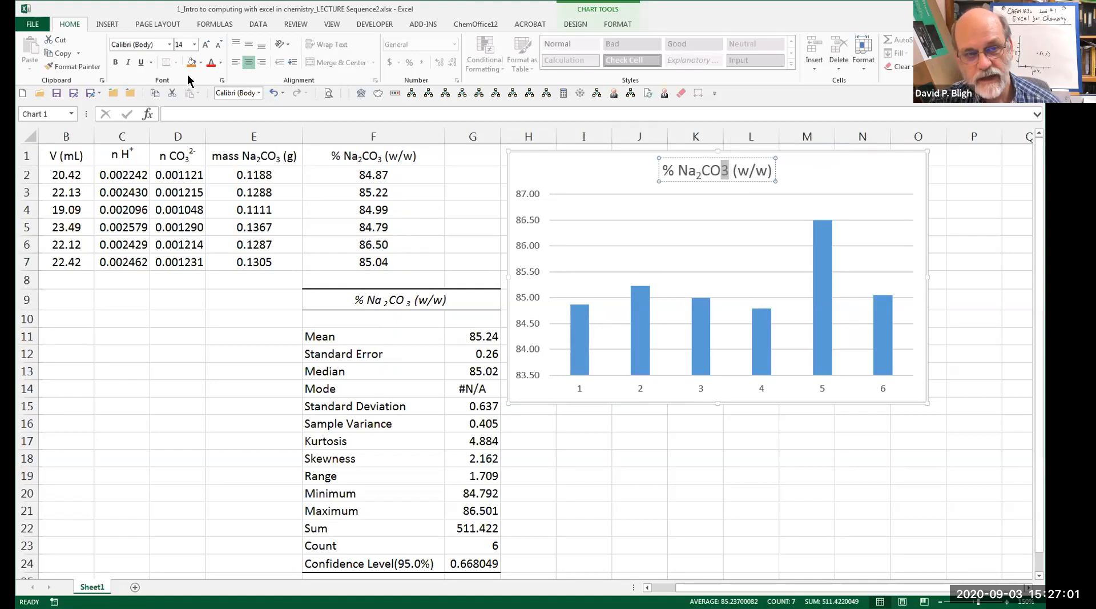
pyautogui.click(223, 80)
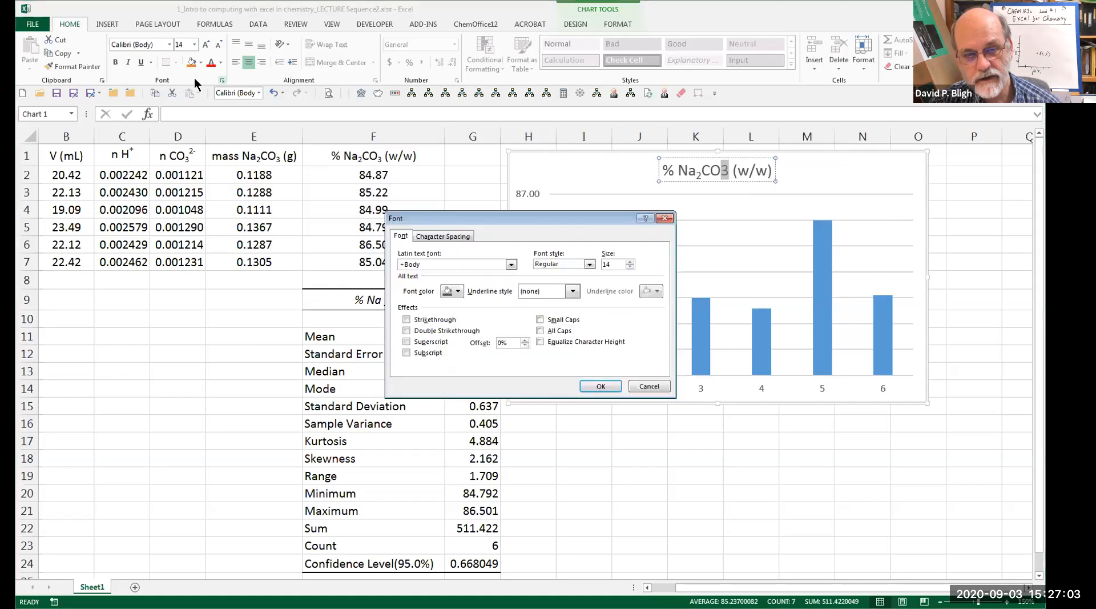
pyautogui.click(406, 353)
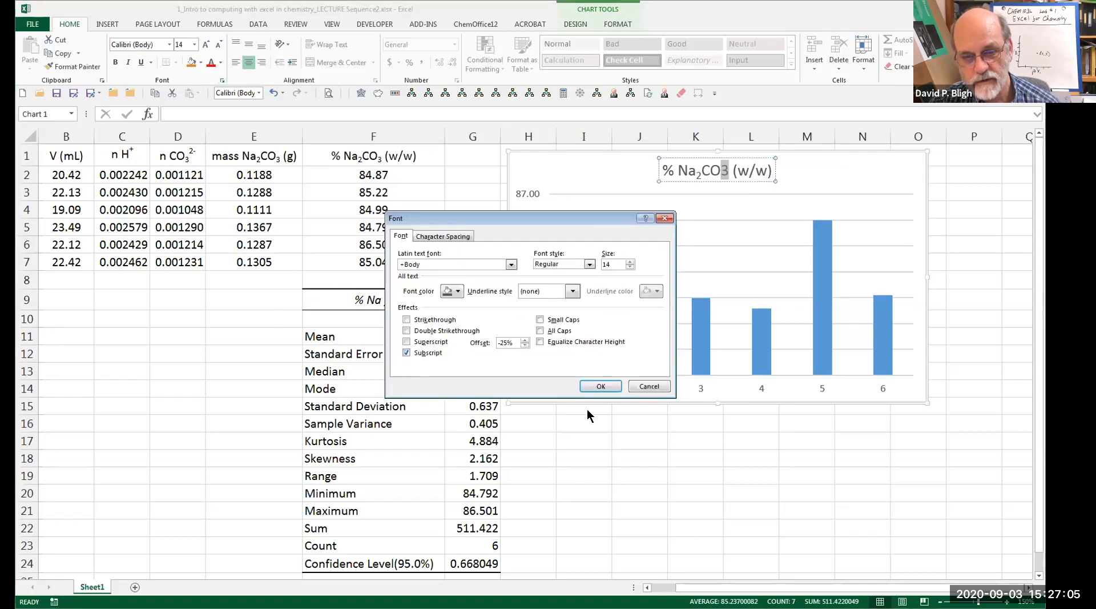
pyautogui.click(601, 386)
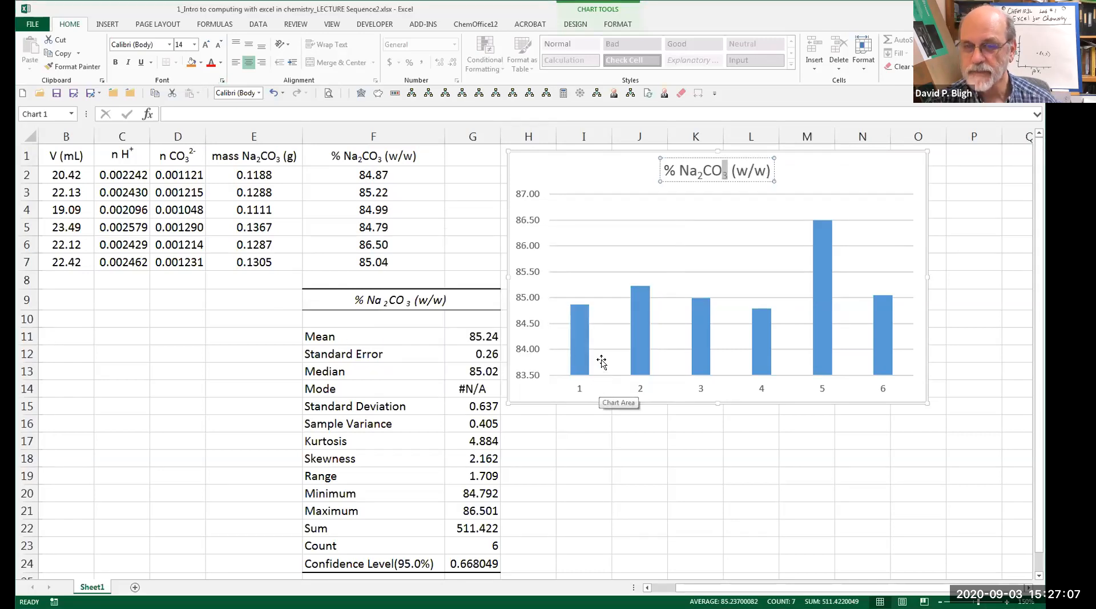
pyautogui.click(653, 234)
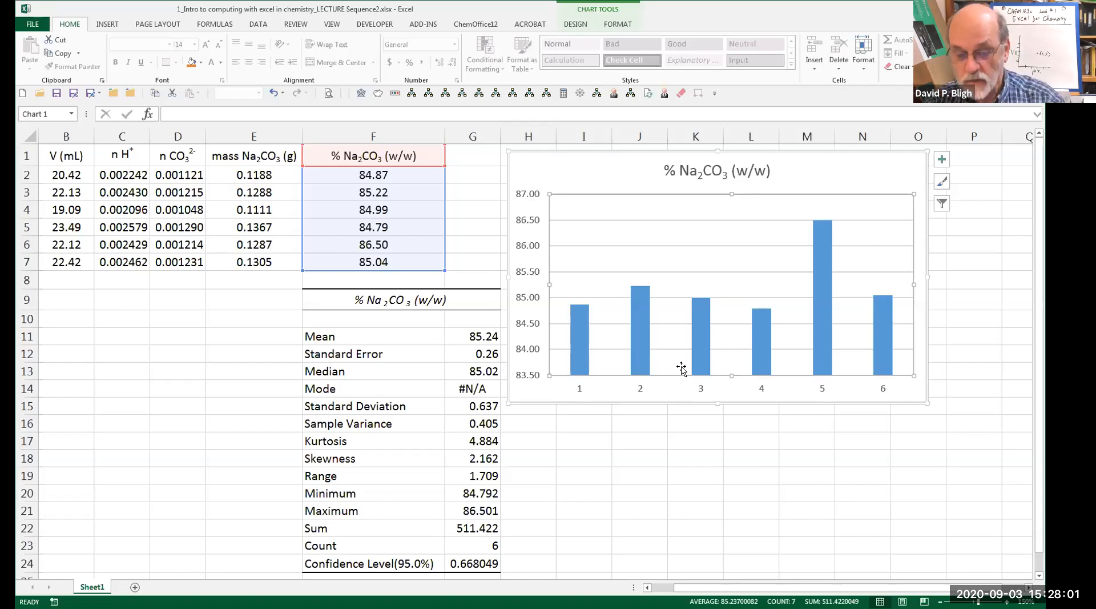
# - Add axis titles to both axes of the column chart
pyautogui.moveTo(690, 366)
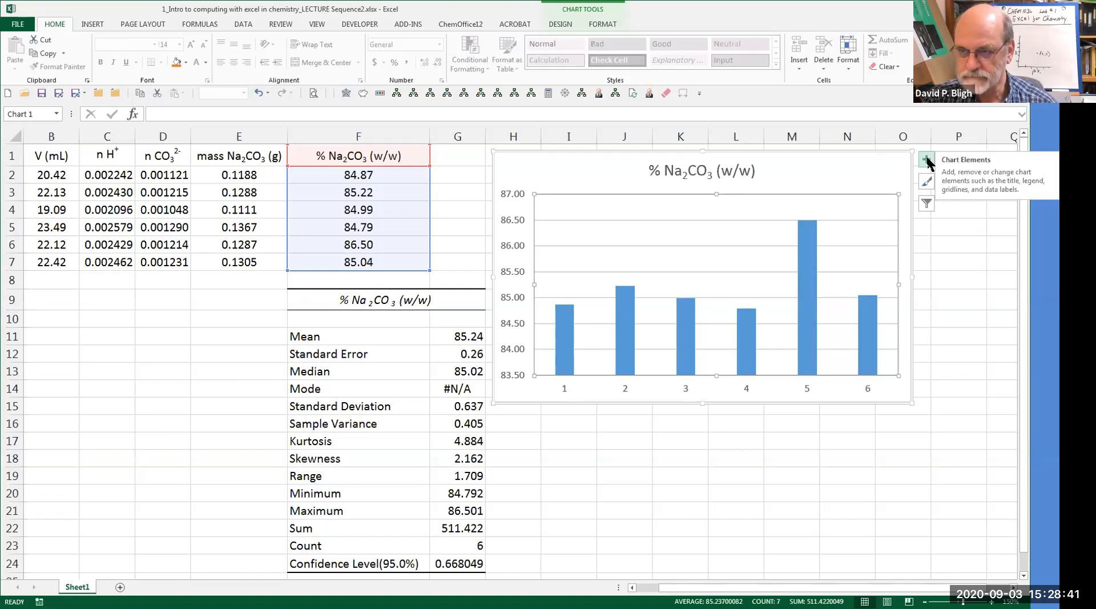
pyautogui.click(927, 162)
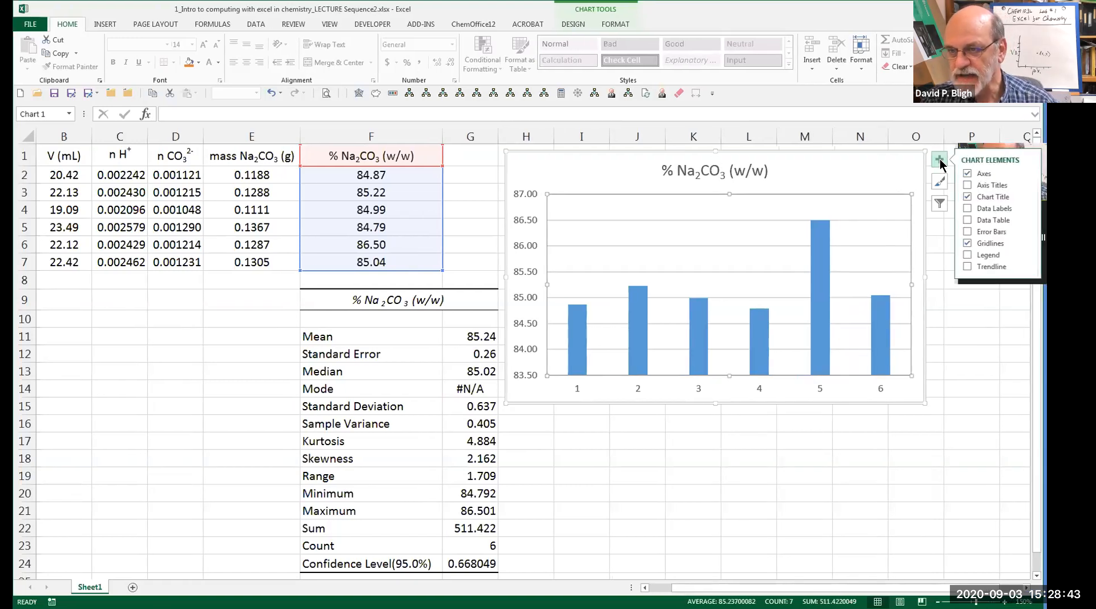
pyautogui.click(940, 162)
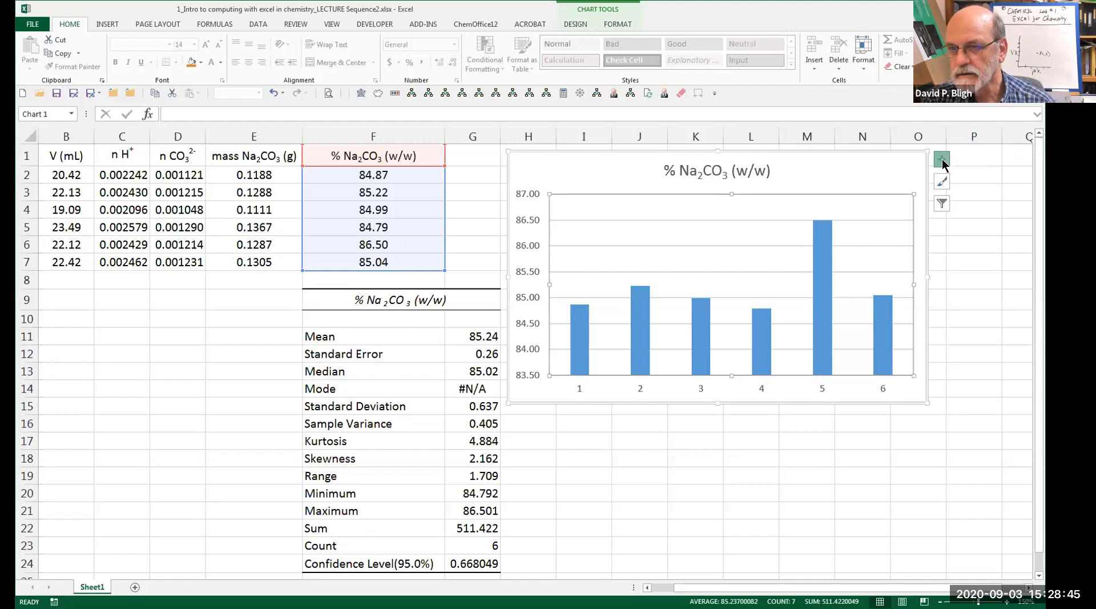
pyautogui.click(942, 162)
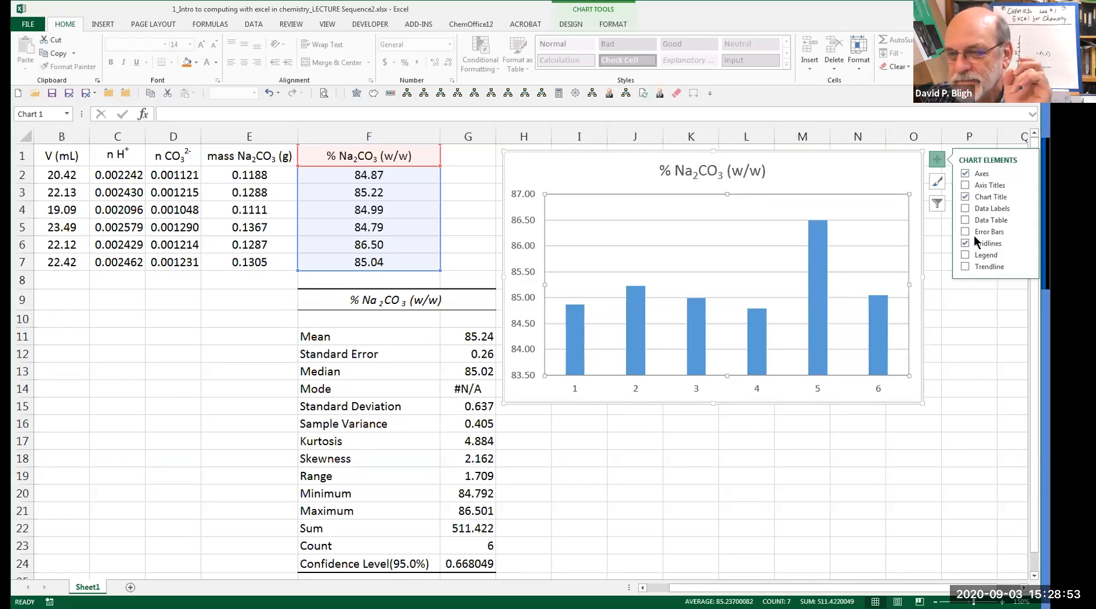
pyautogui.click(986, 183)
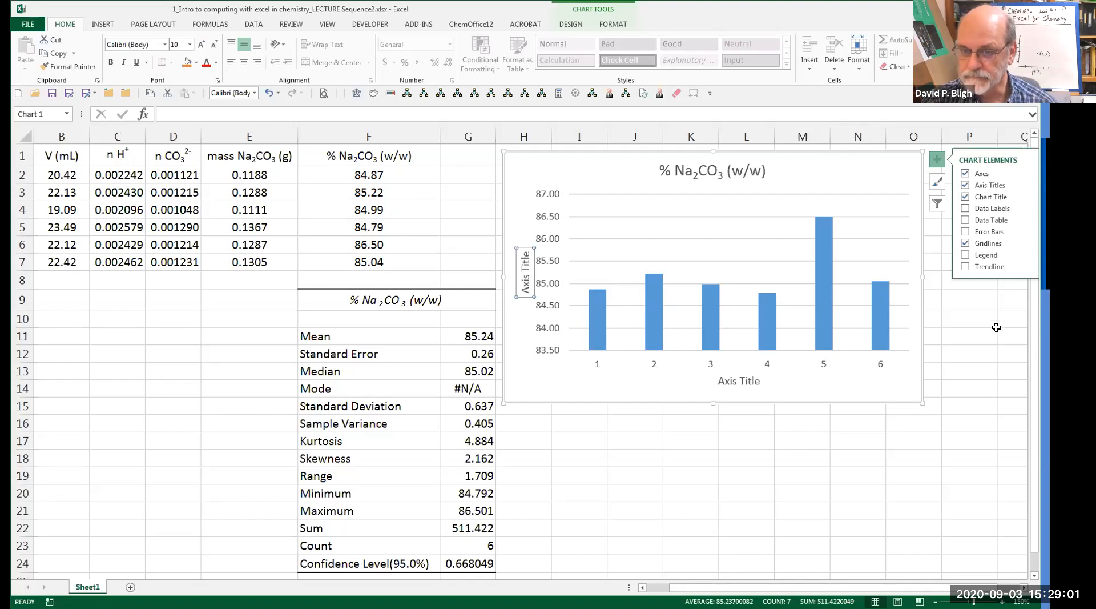
# - Replace the horizontal axis title's placeholder text with "Sample #"
pyautogui.click(743, 381)
pyautogui.click(742, 381)
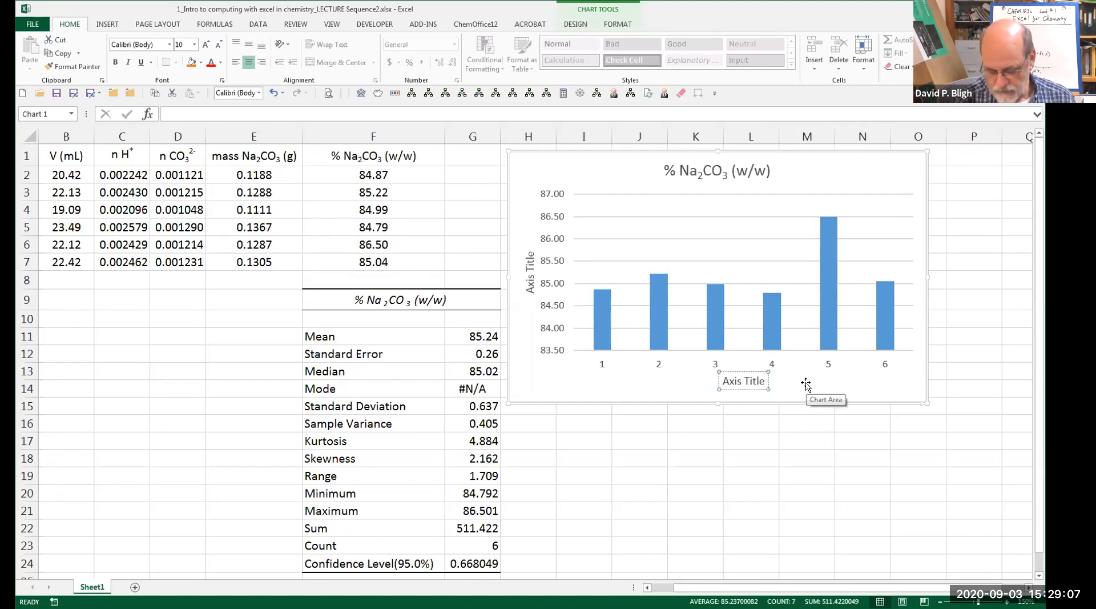
pyautogui.press('BackSpace')
pyautogui.press('BackSpace')
pyautogui.press('BackSpace')
pyautogui.press('BackSpace')
pyautogui.press('BackSpace')
pyautogui.press('BackSpace')
pyautogui.press('BackSpace')
pyautogui.press('BackSpace')
pyautogui.press('BackSpace')
pyautogui.press('BackSpace')
pyautogui.write('Sample')
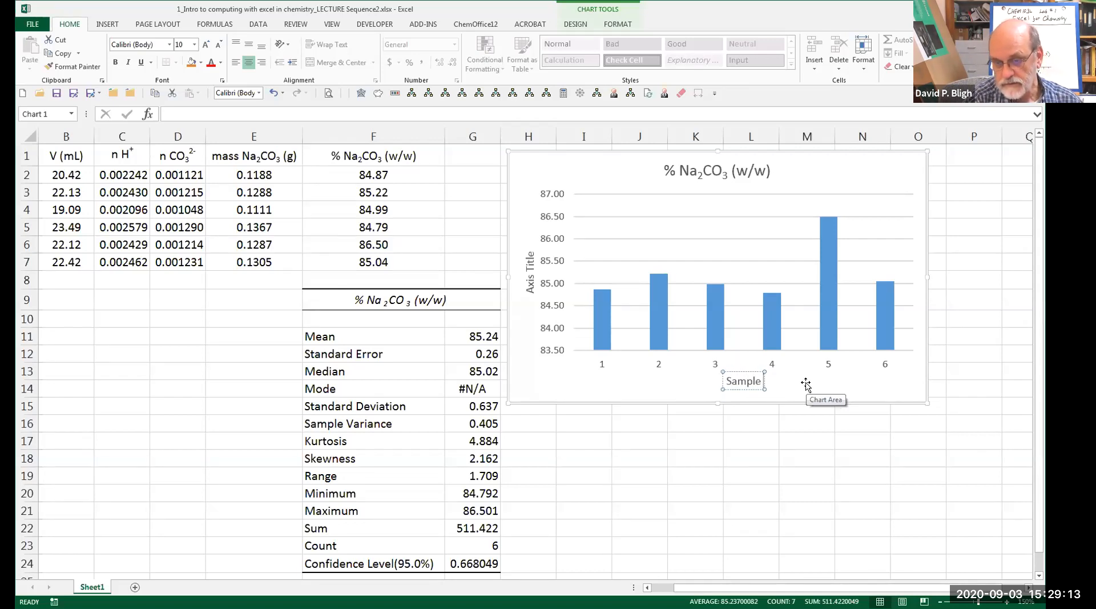
pyautogui.write(' #')
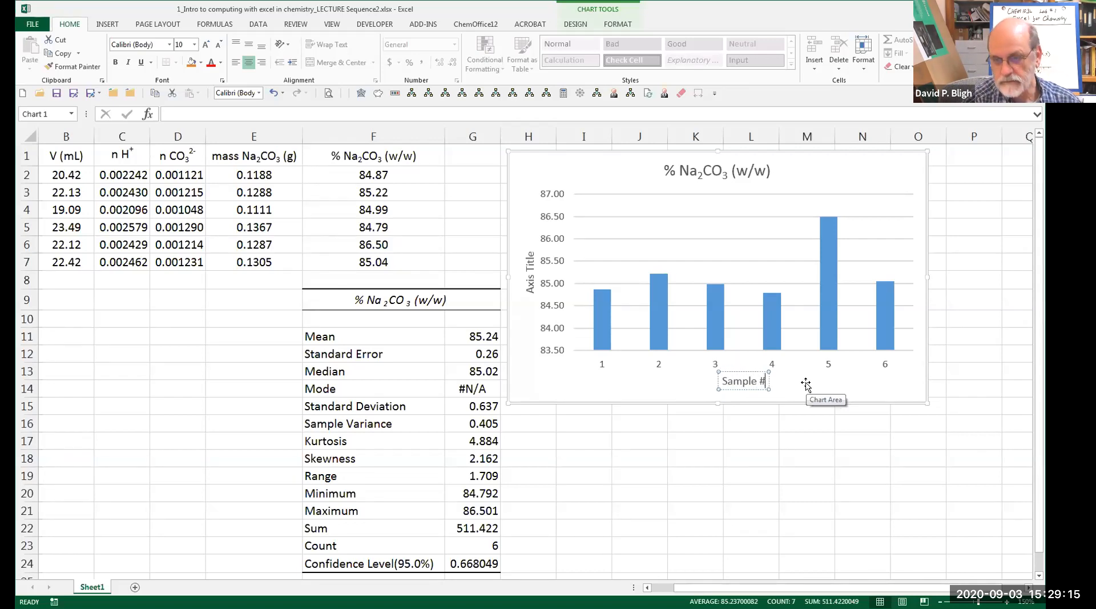
pyautogui.click(798, 440)
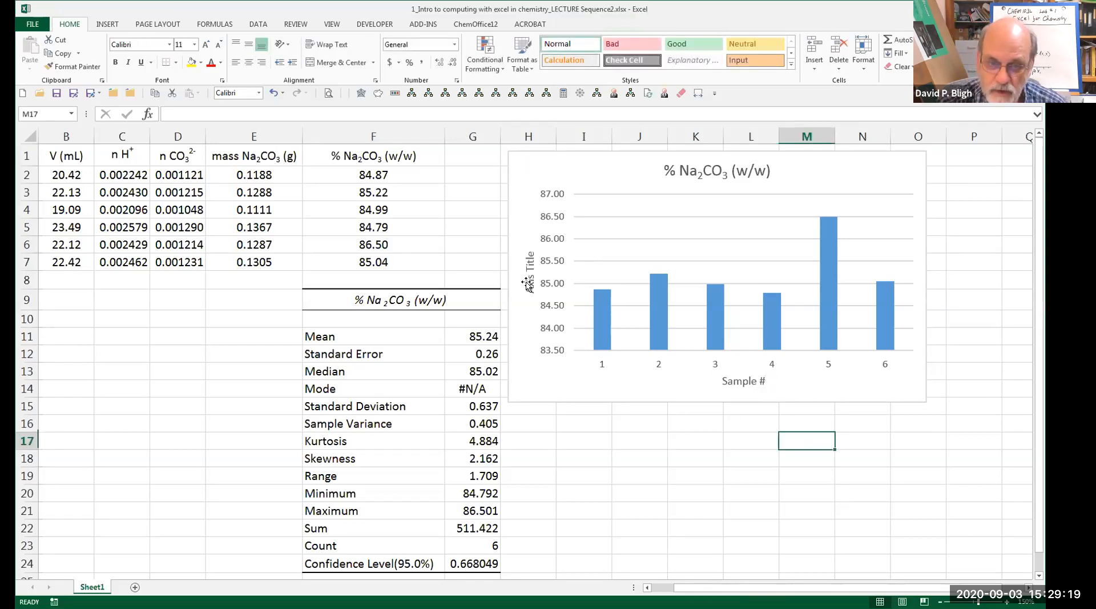
# - Replace the vertical axis title's placeholder text with "% Na2CO3 (w/w)"
pyautogui.click(530, 283)
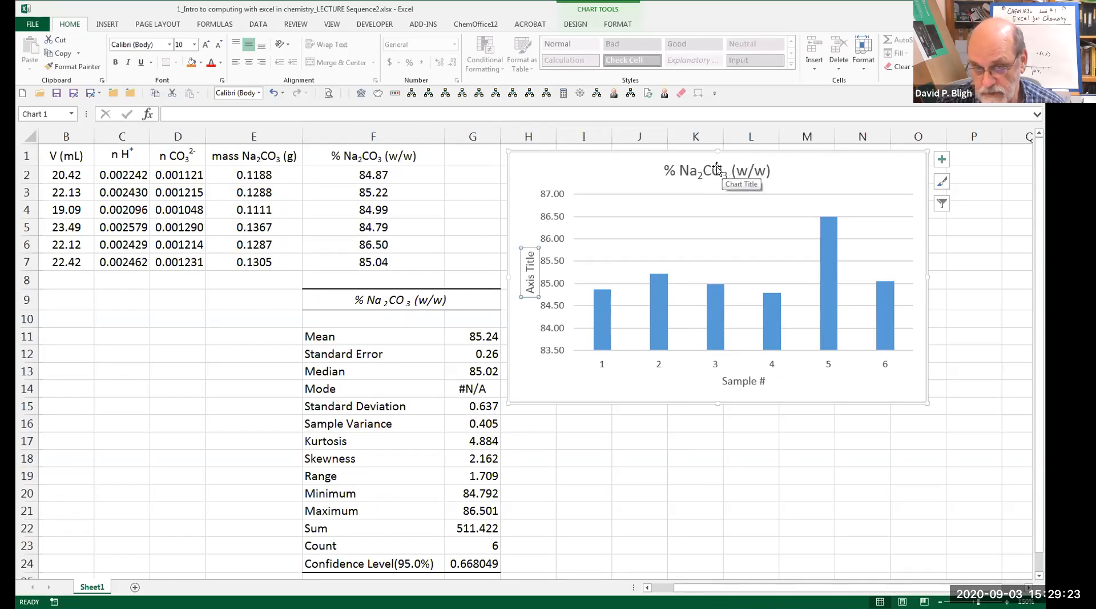
pyautogui.click(529, 268)
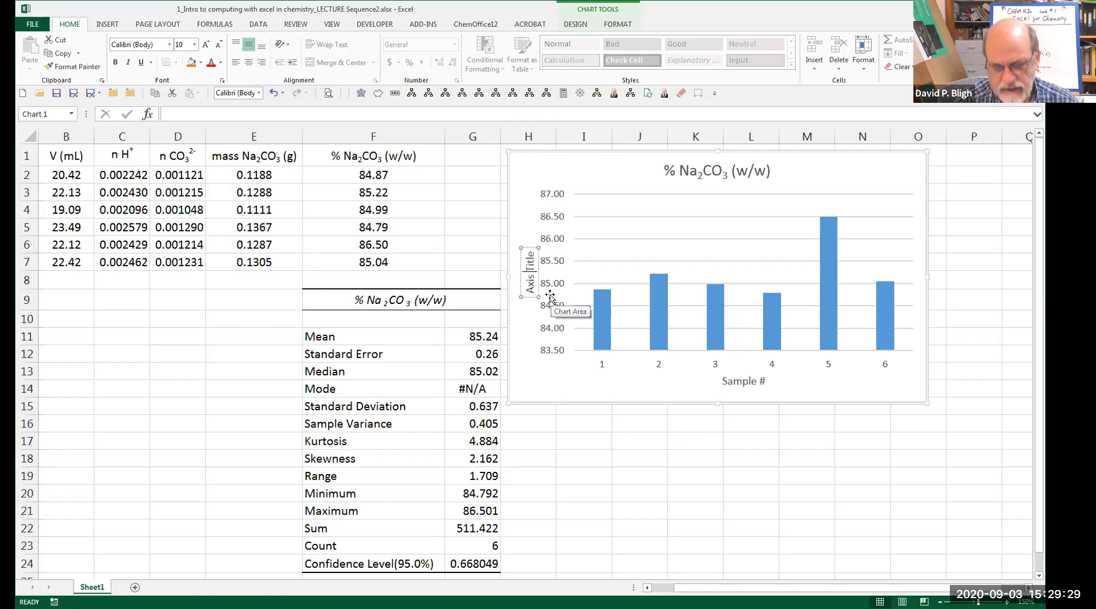
pyautogui.press('BackSpace')
pyautogui.press('BackSpace')
pyautogui.press('BackSpace')
pyautogui.press('BackSpace')
pyautogui.press('BackSpace')
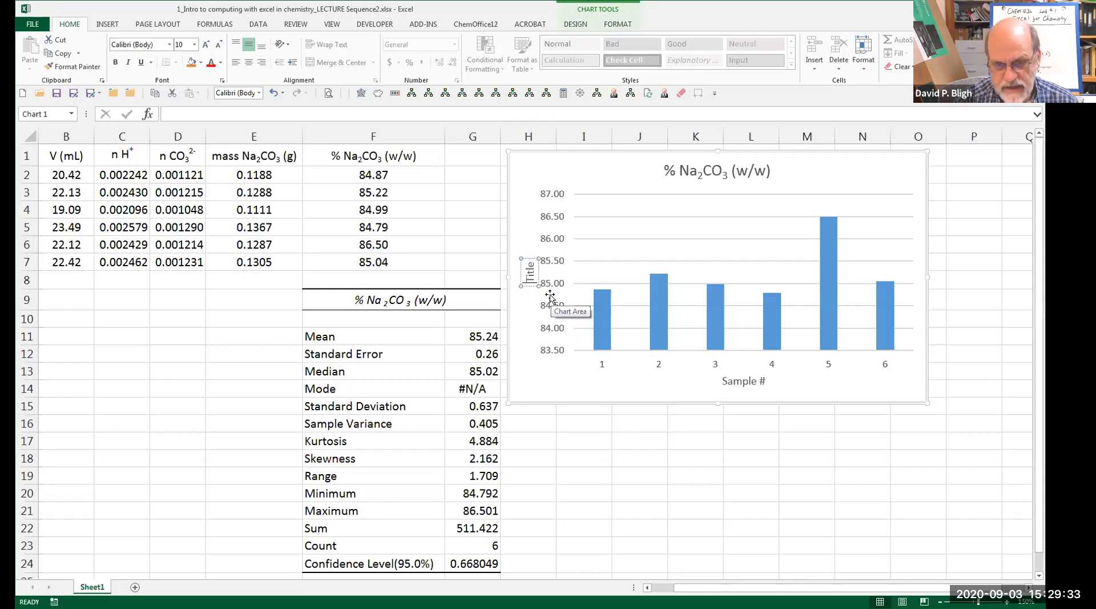
pyautogui.press('Delete')
pyautogui.press('Delete')
pyautogui.press('Delete')
pyautogui.press('Delete')
pyautogui.press('Delete')
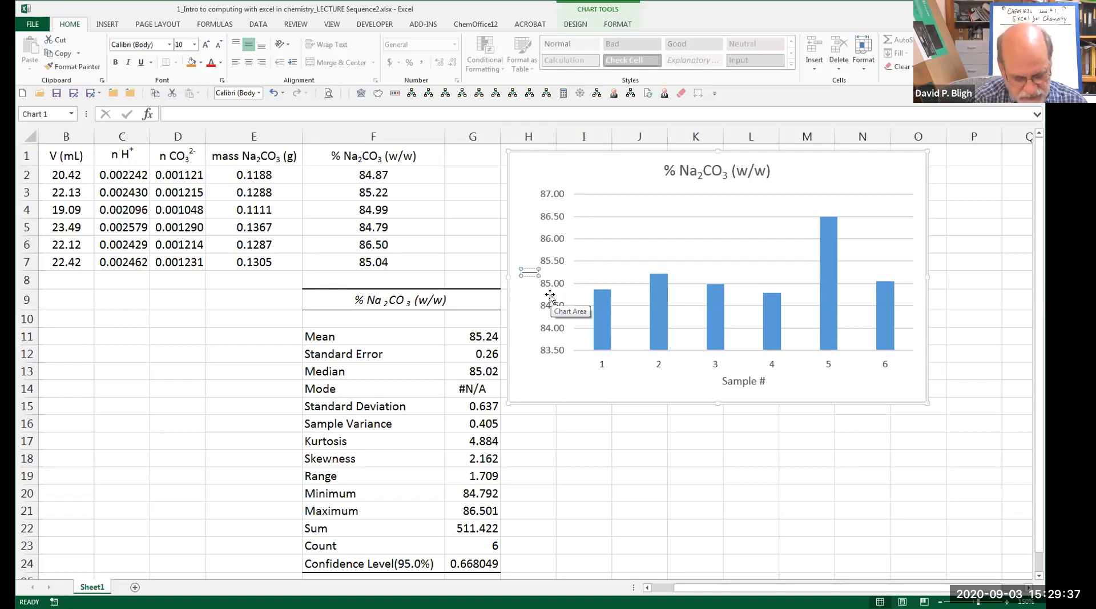
pyautogui.write('%')
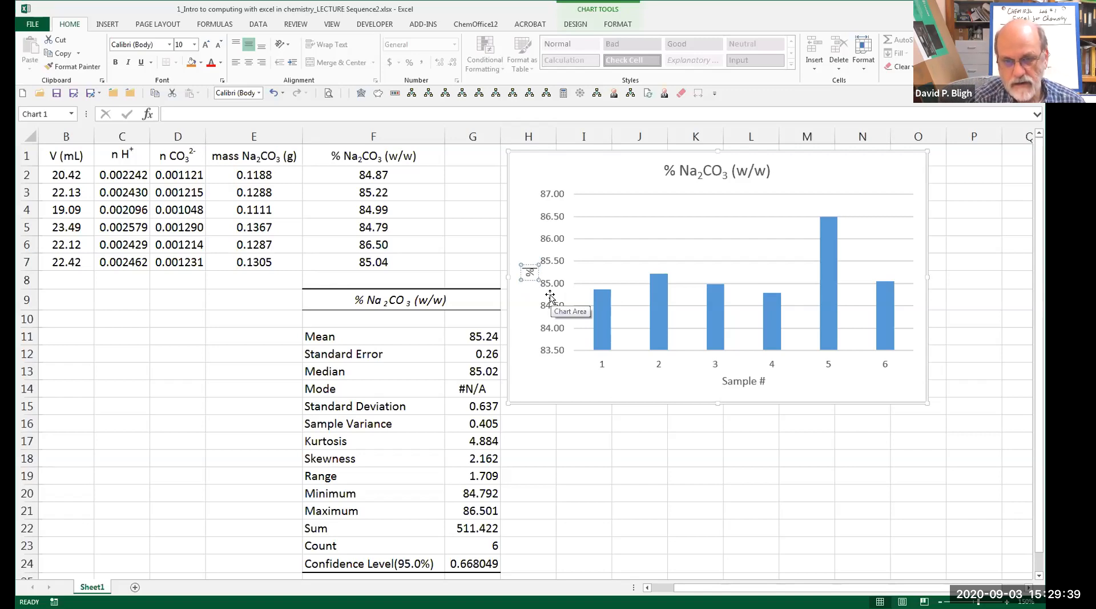
pyautogui.write(' Na2')
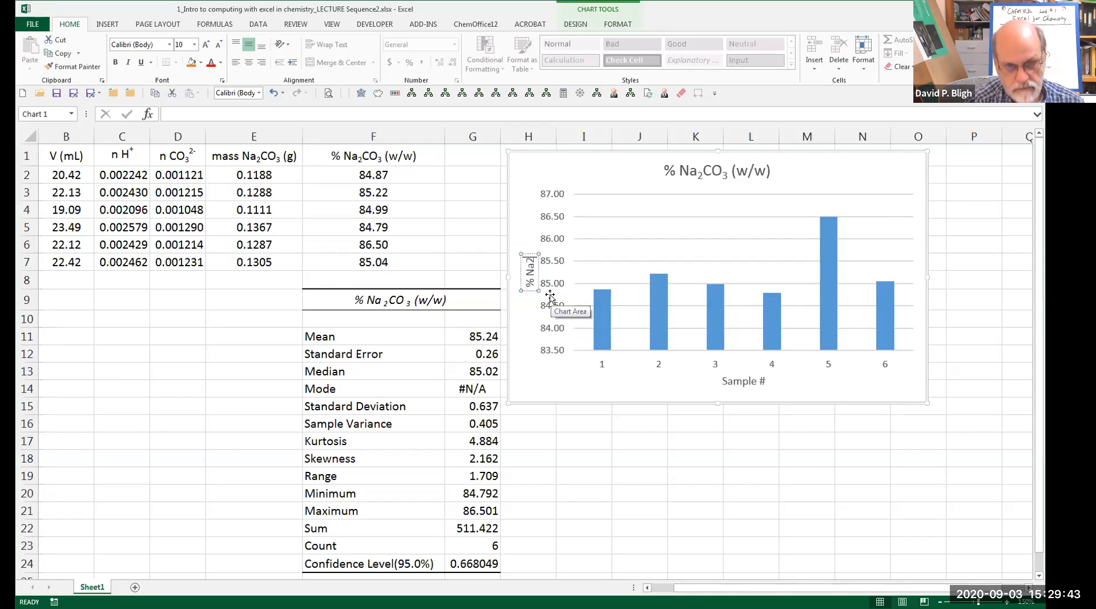
pyautogui.write('CO')
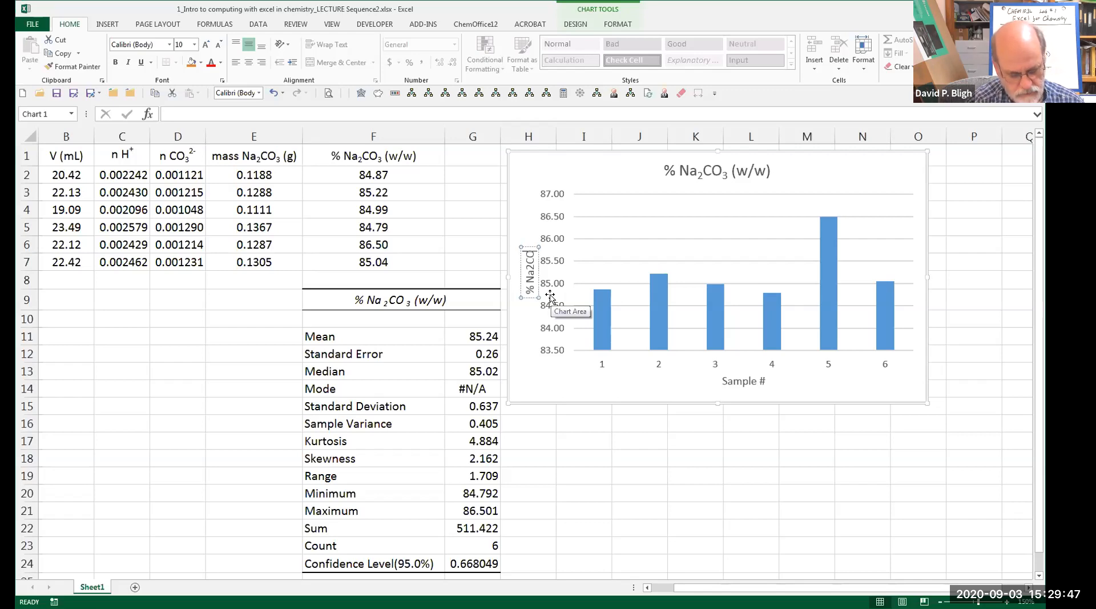
pyautogui.write('3 (')
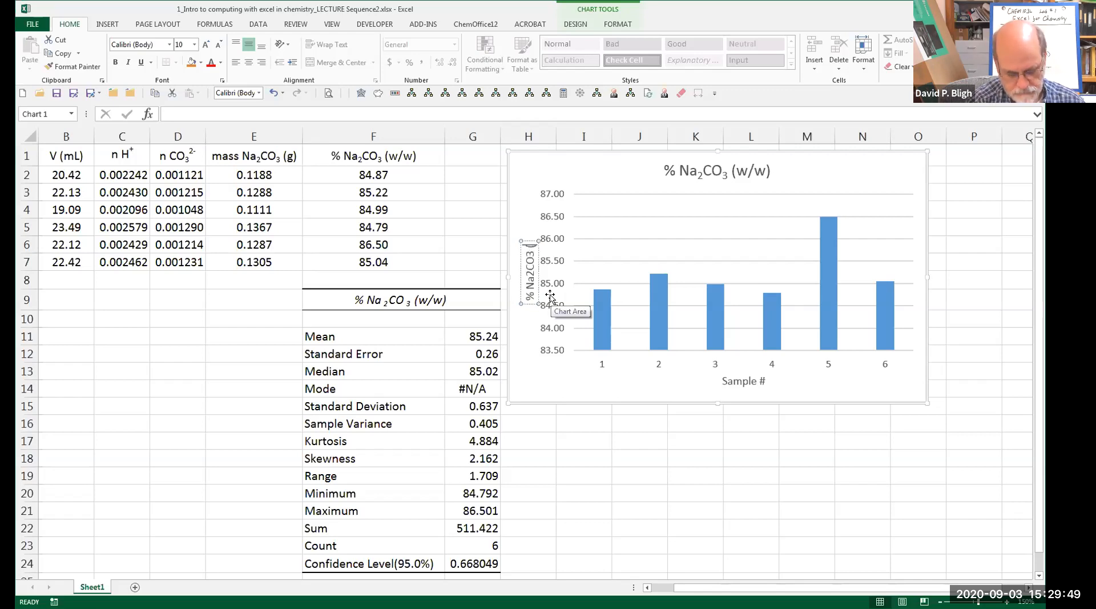
pyautogui.write('w/w')
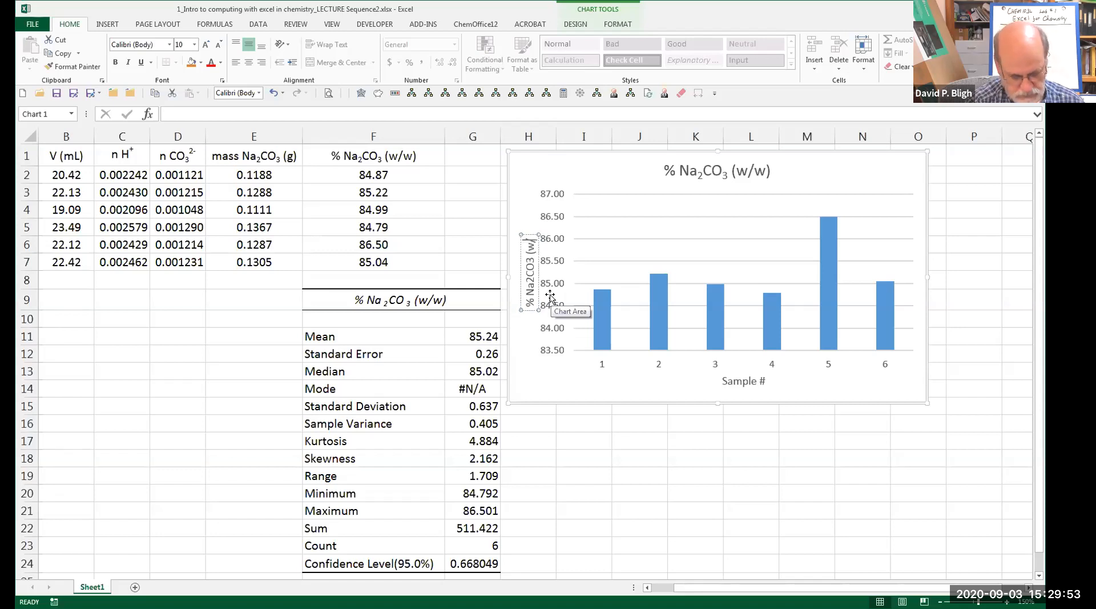
pyautogui.write(')')
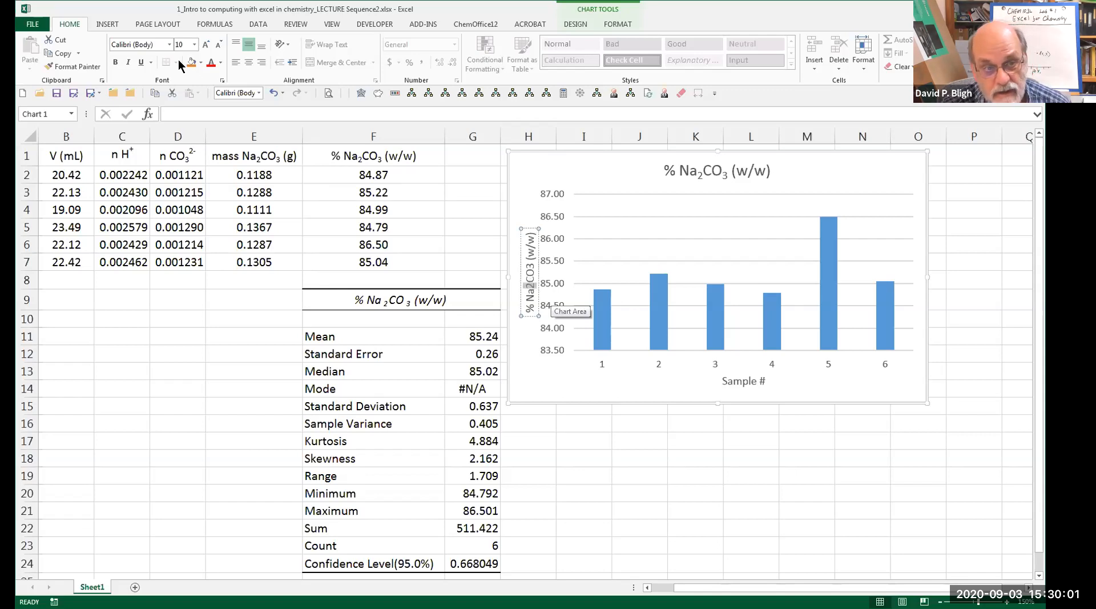
# - Format the 2 and the 3 of Na2CO3 in the vertical axis title as subscripts
pyautogui.click(222, 80)
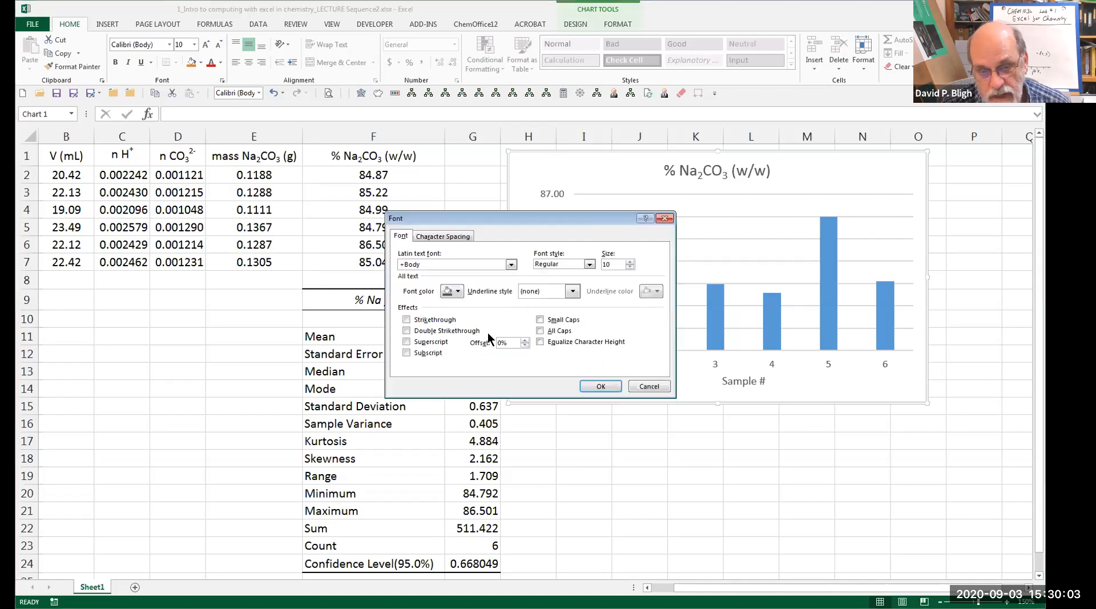
pyautogui.click(406, 353)
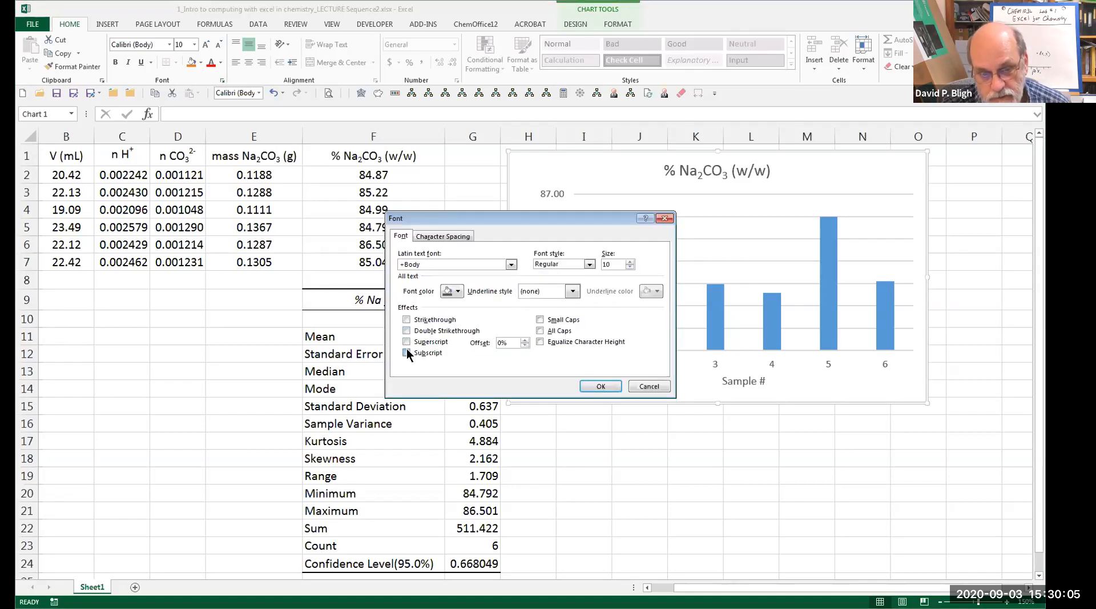
pyautogui.click(599, 386)
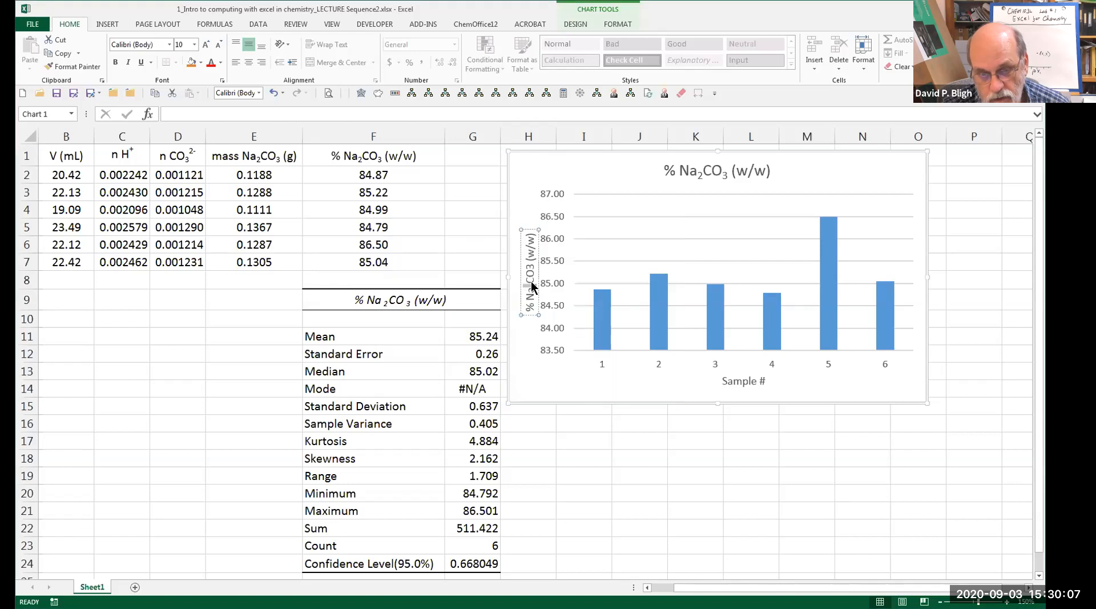
pyautogui.moveTo(531, 263); pyautogui.dragTo(531, 269)
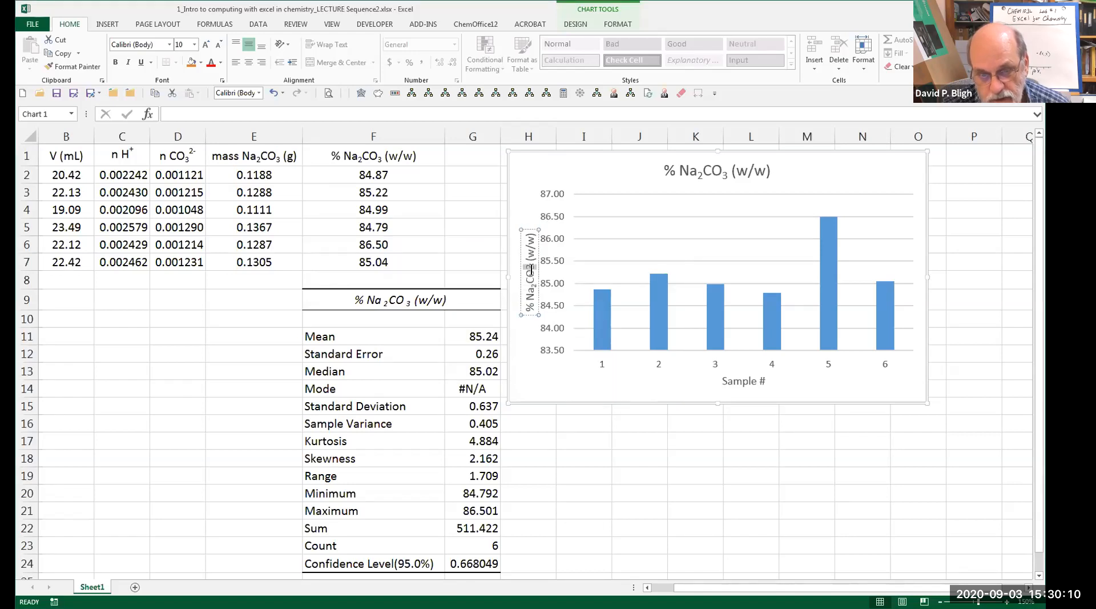
pyautogui.click(221, 79)
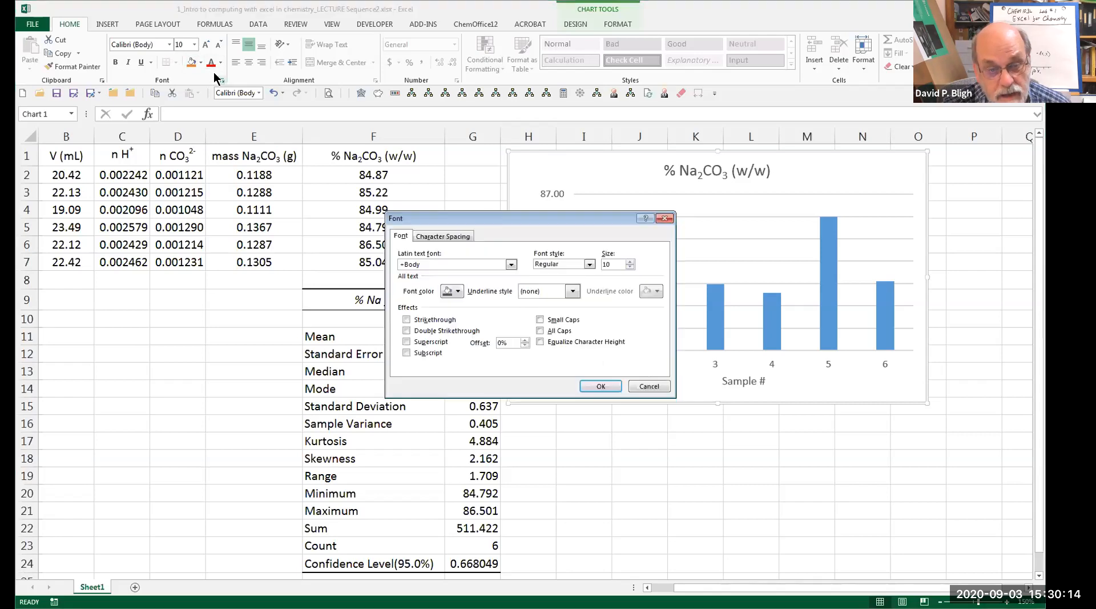
pyautogui.click(406, 352)
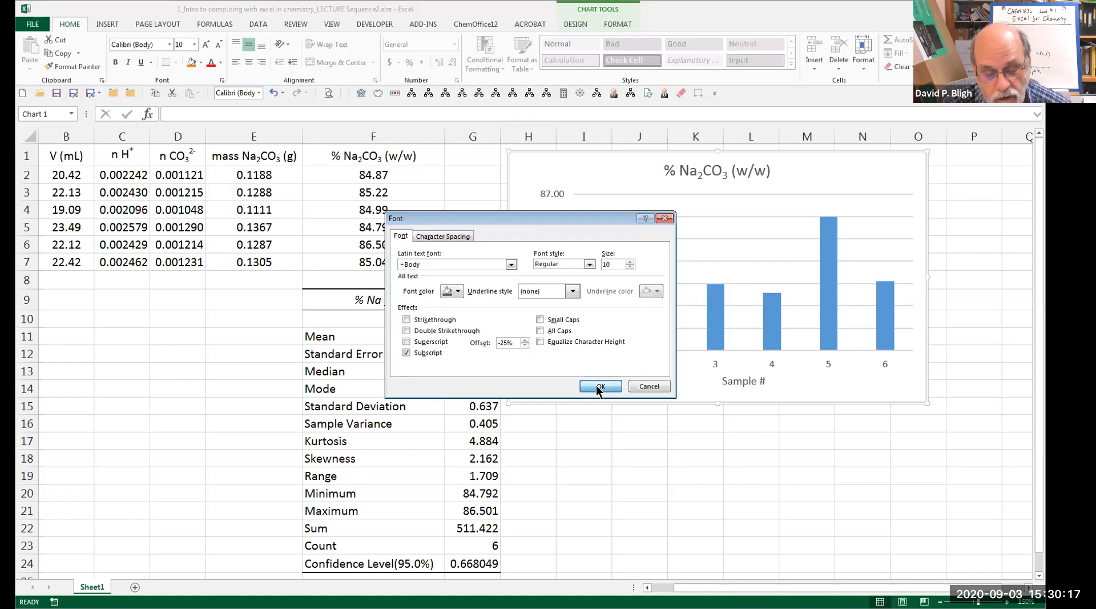
pyautogui.click(598, 387)
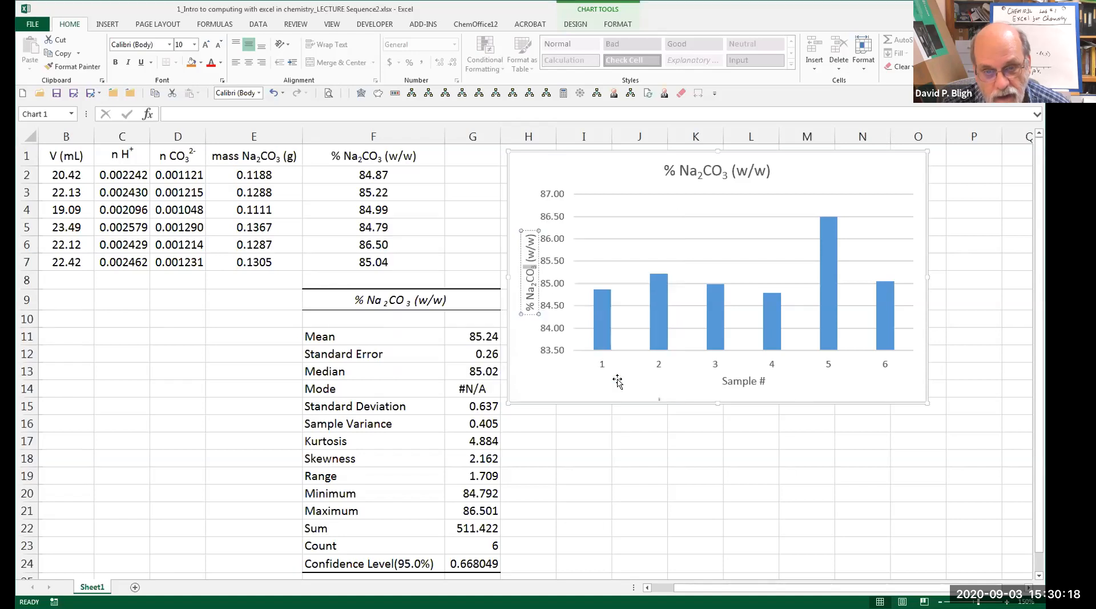
# - Replace the column chart's title with "Analysis of Ore Samples for Sodium Carbonate"
pyautogui.click(635, 435)
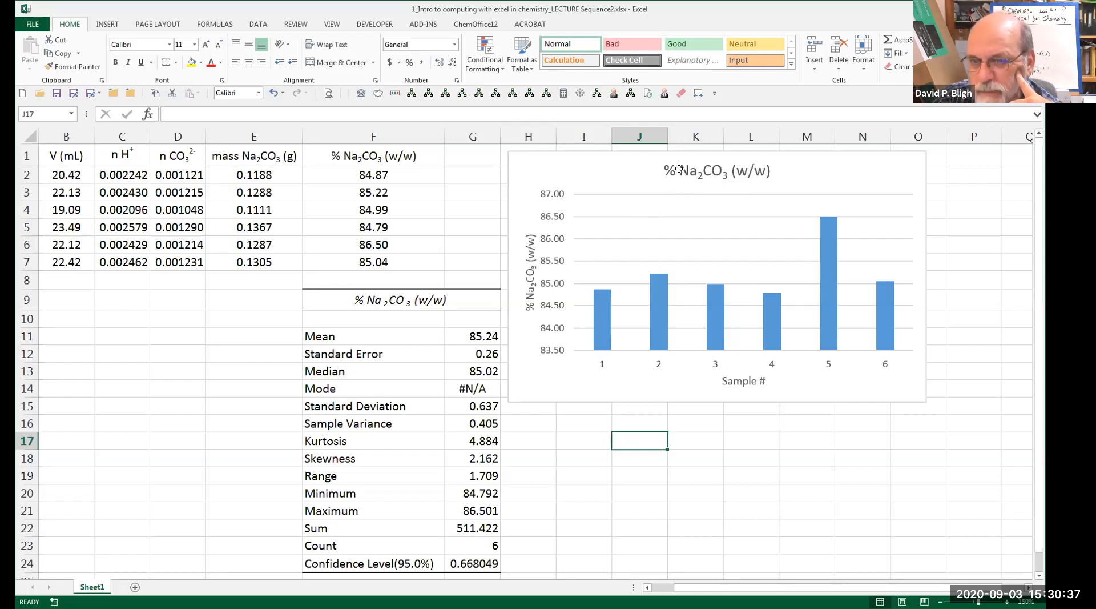
pyautogui.click(731, 173)
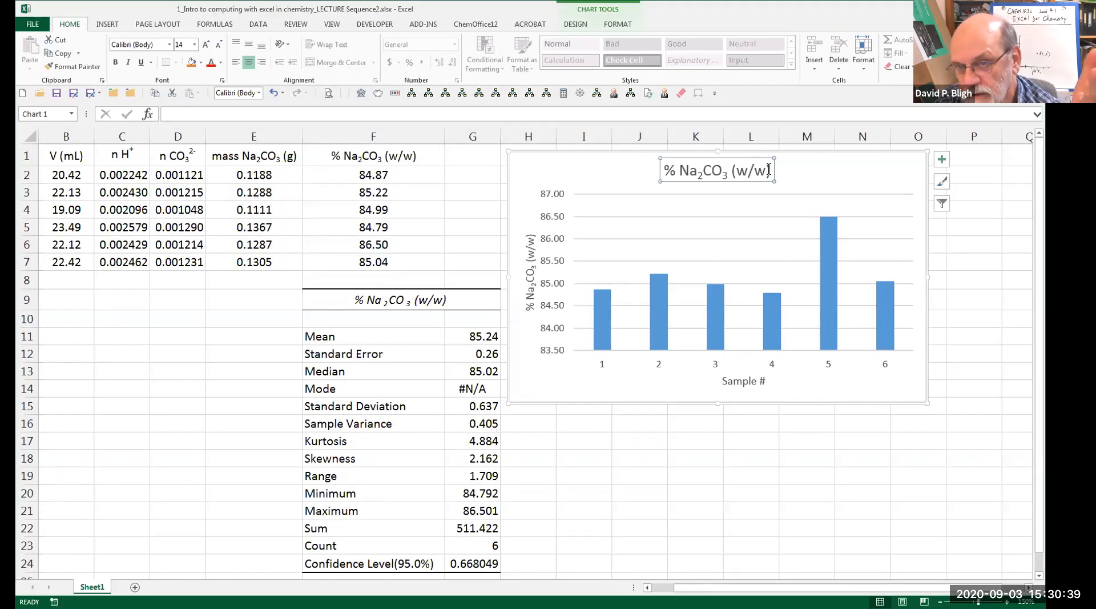
pyautogui.moveTo(769, 170); pyautogui.dragTo(669, 170)
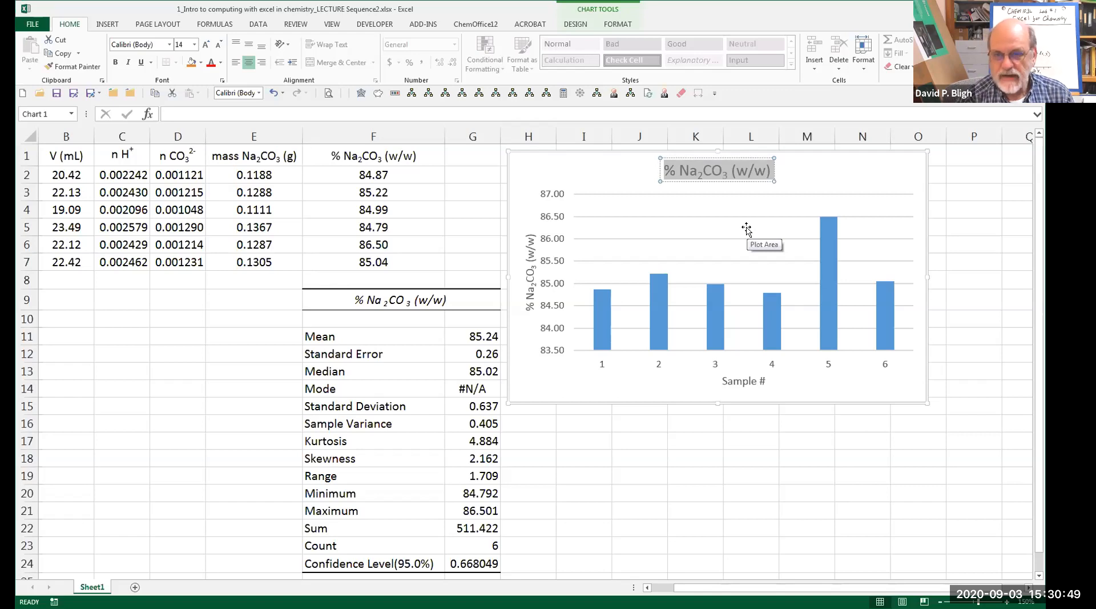
pyautogui.write('Anal')
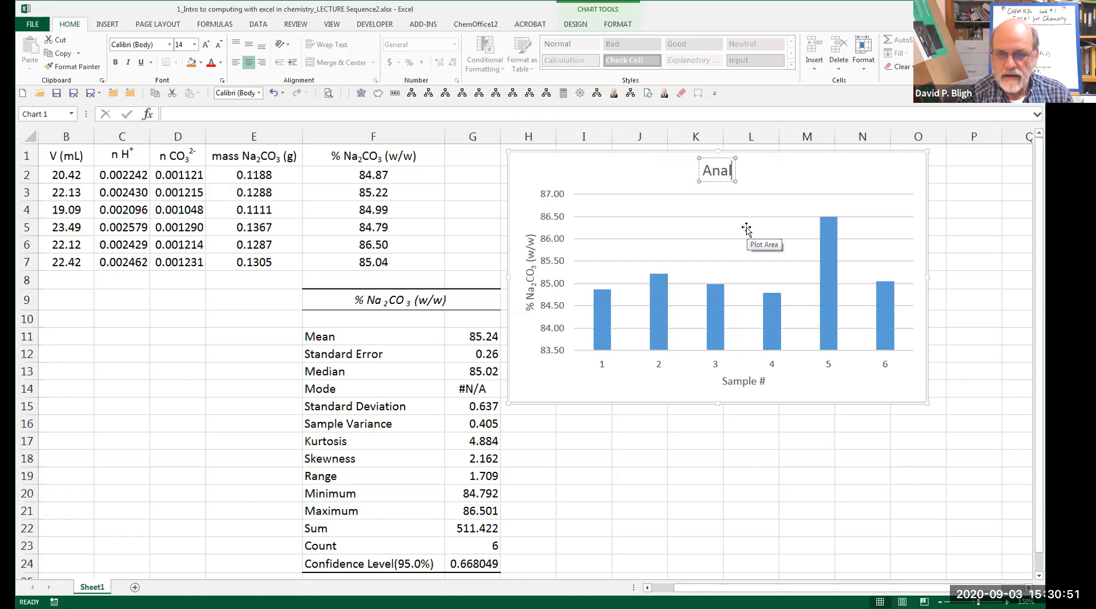
pyautogui.write('ysis of')
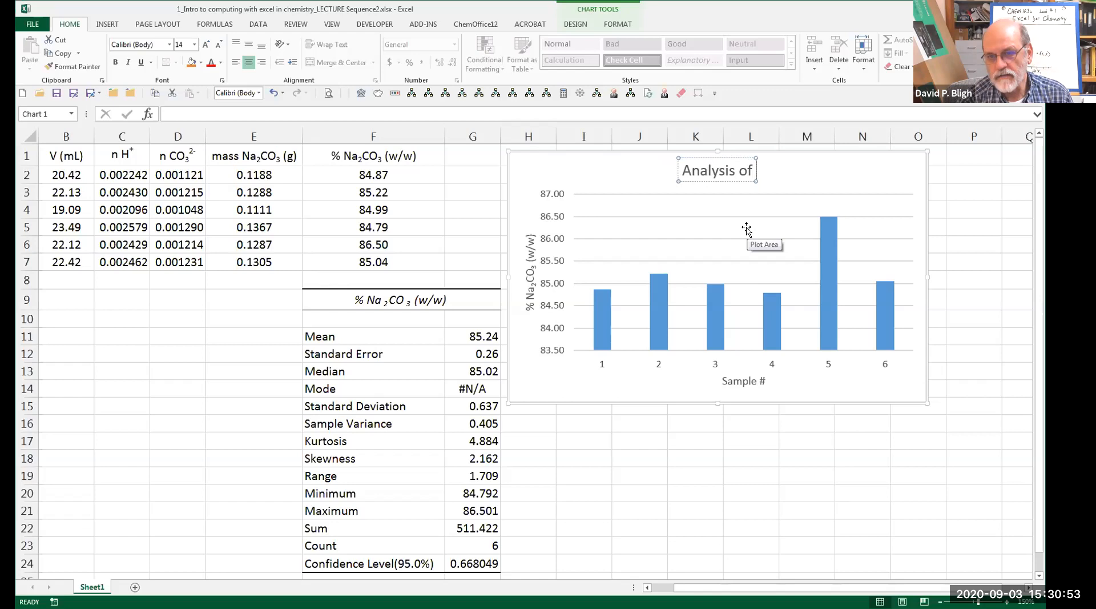
pyautogui.write(' Ore Sam')
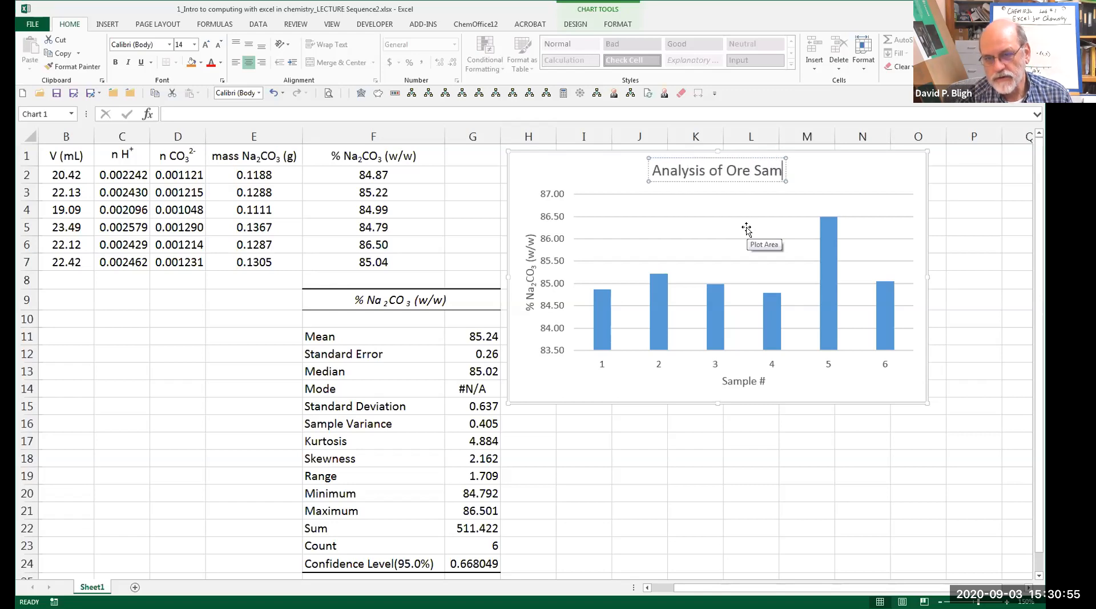
pyautogui.write('ples for')
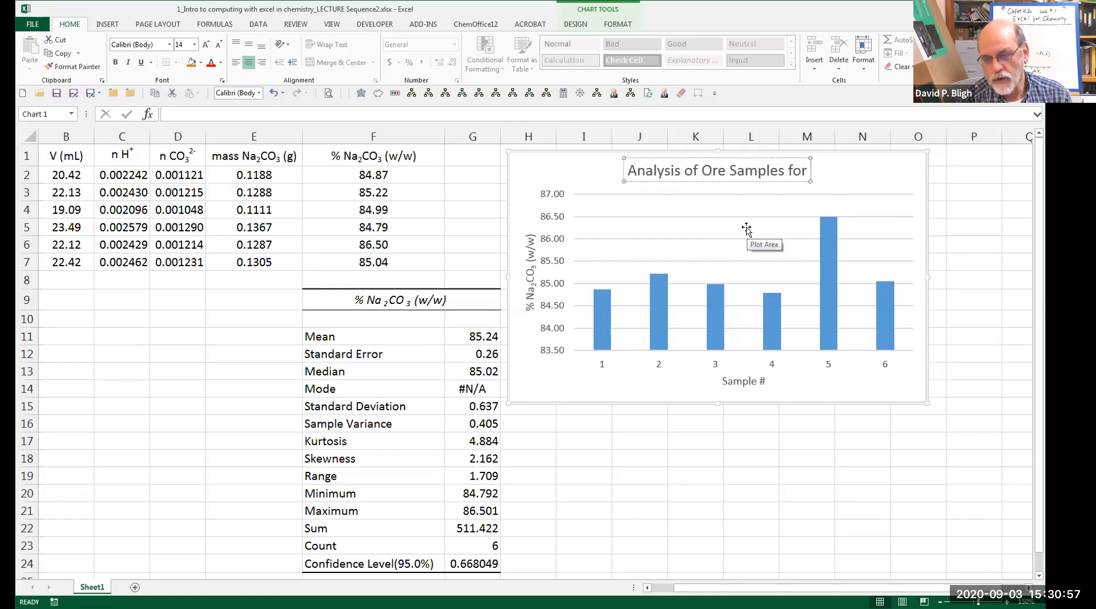
pyautogui.write(' Sodu')
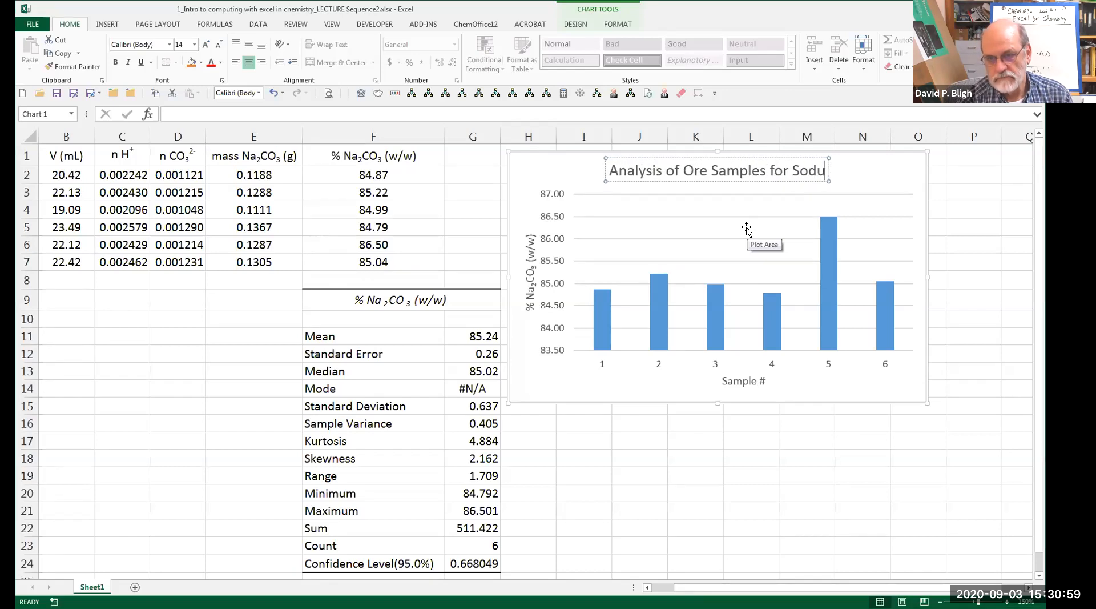
pyautogui.press('BackSpace')
pyautogui.write('ium ')
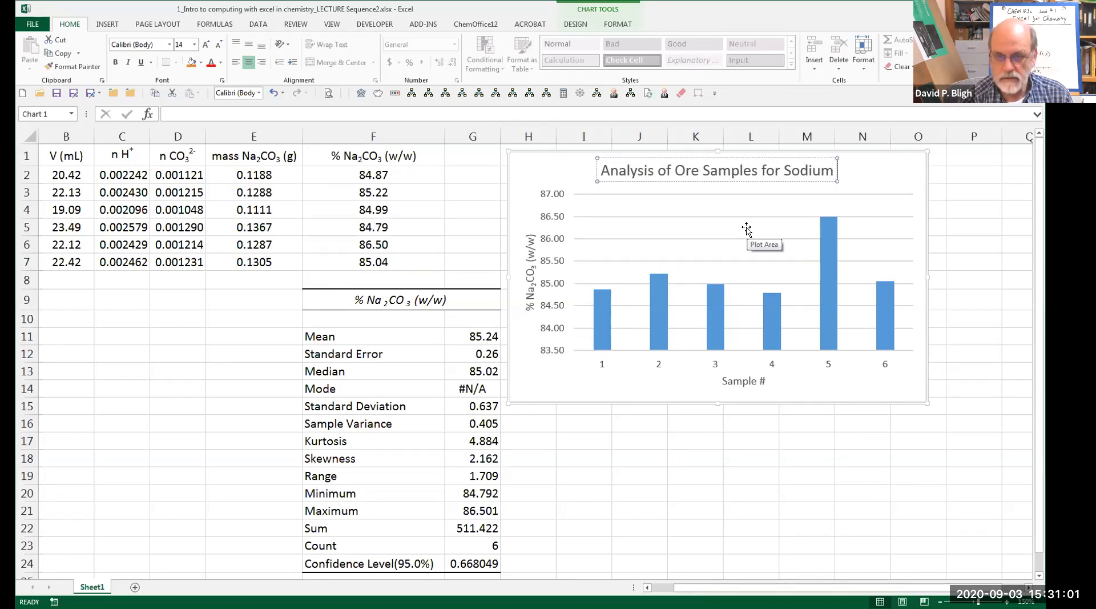
pyautogui.write('Carbonate')
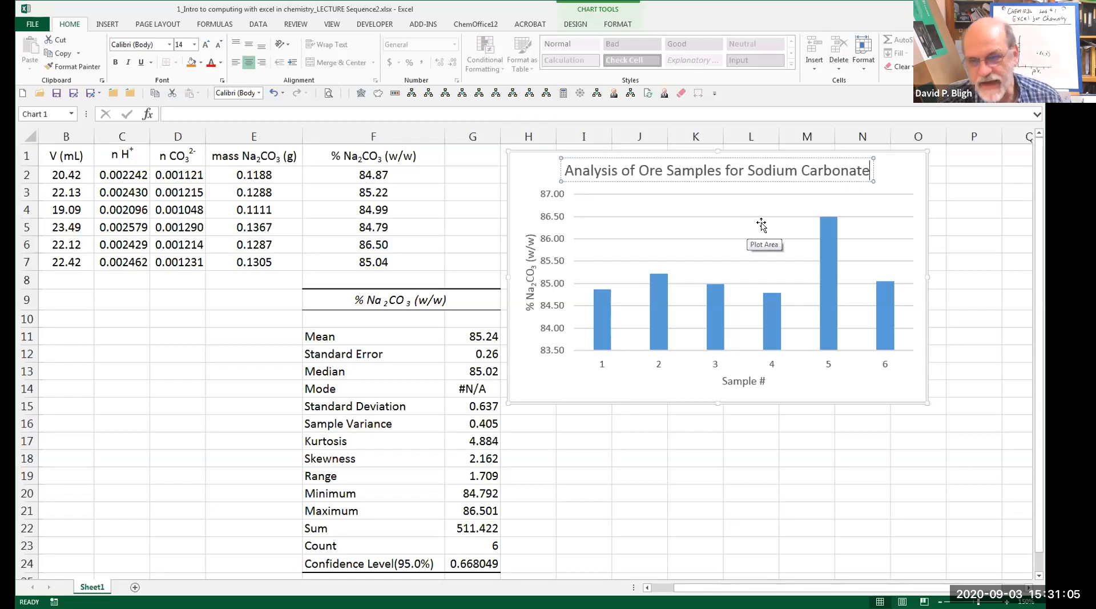
pyautogui.click(888, 182)
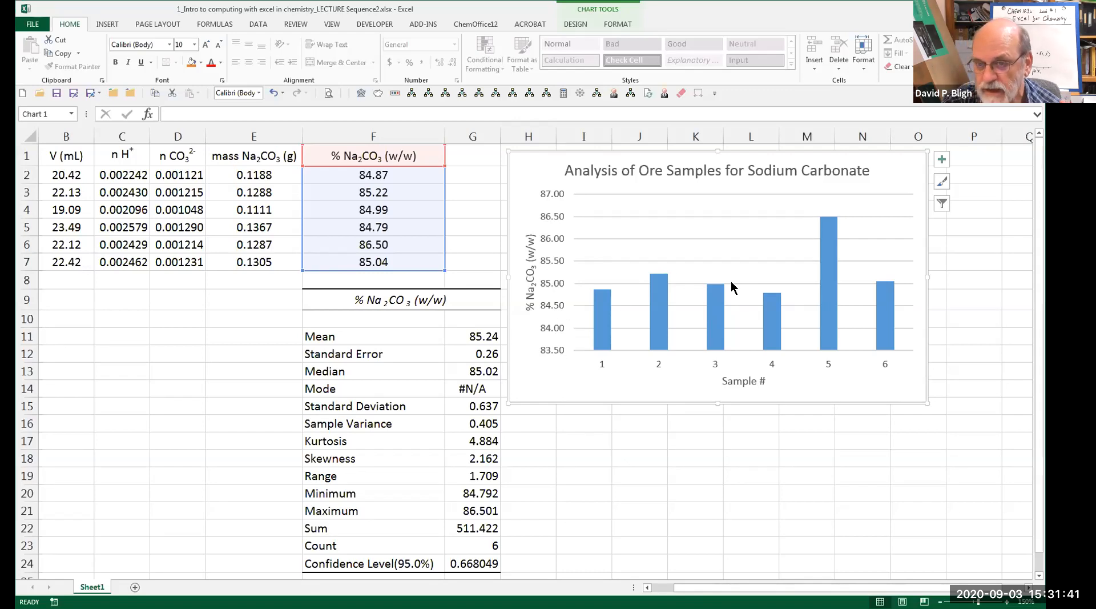
pyautogui.moveTo(833, 260)
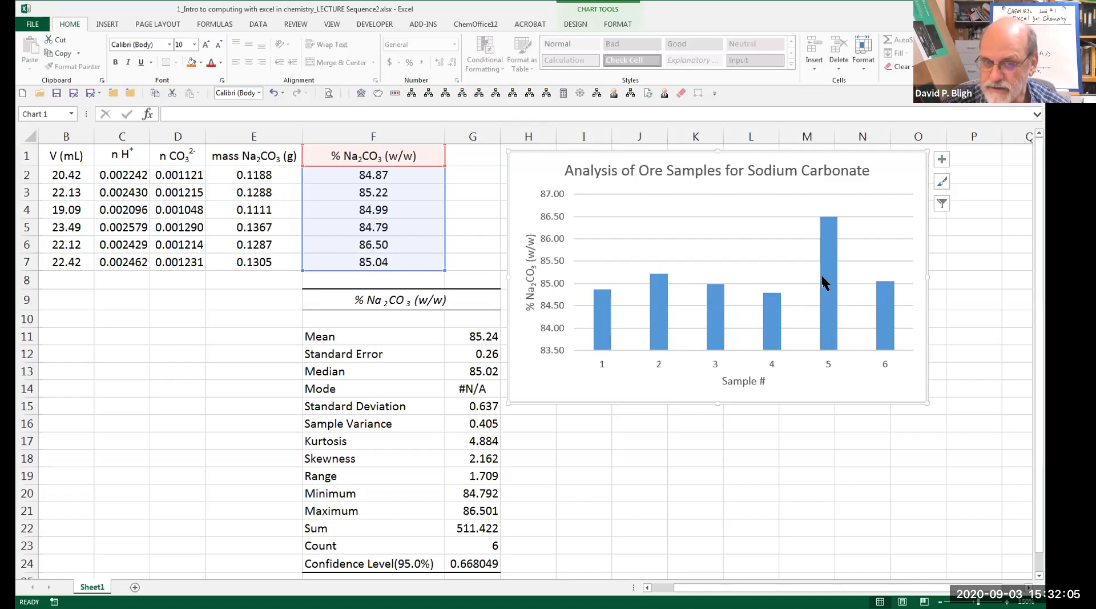
pyautogui.moveTo(823, 279)
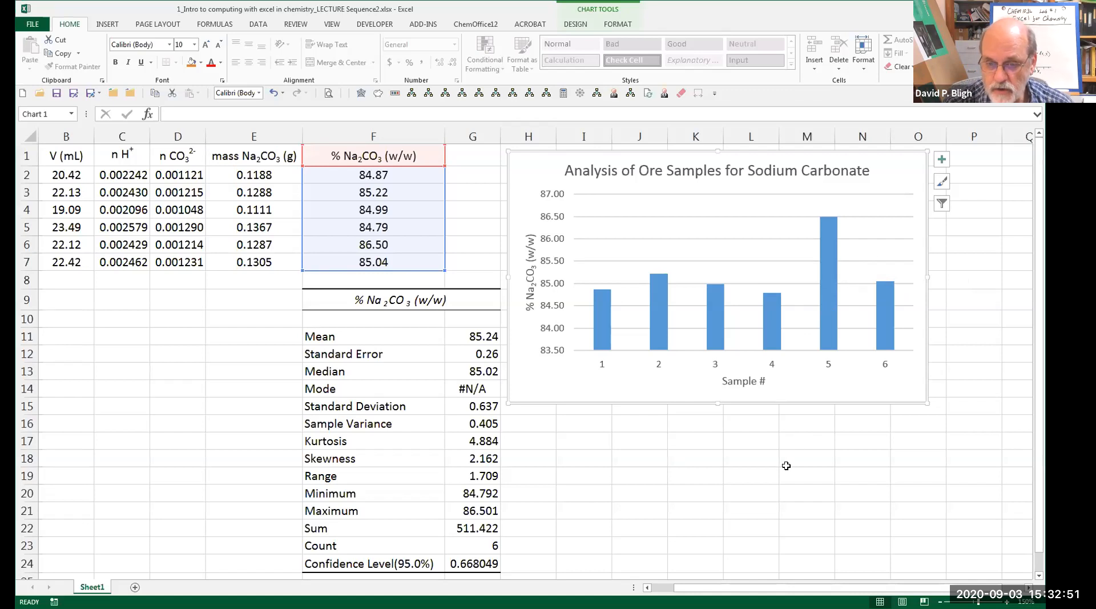
pyautogui.click(746, 462)
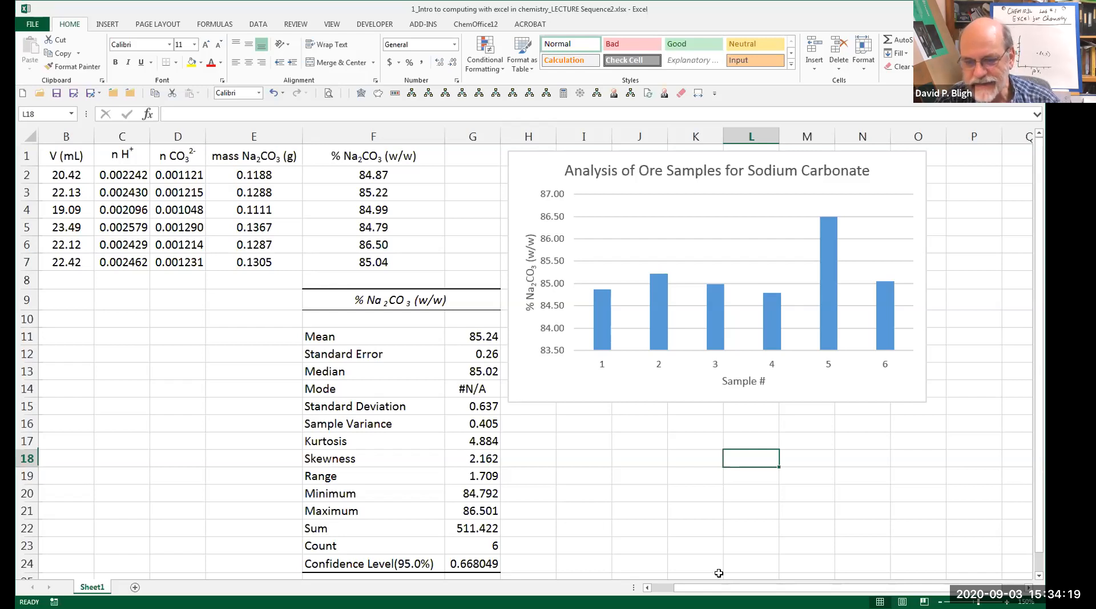
# - Preview both pages of the sheet's printout and choose the EPSON WF-7520 Series printer
pyautogui.moveTo(709, 590); pyautogui.dragTo(673, 591)
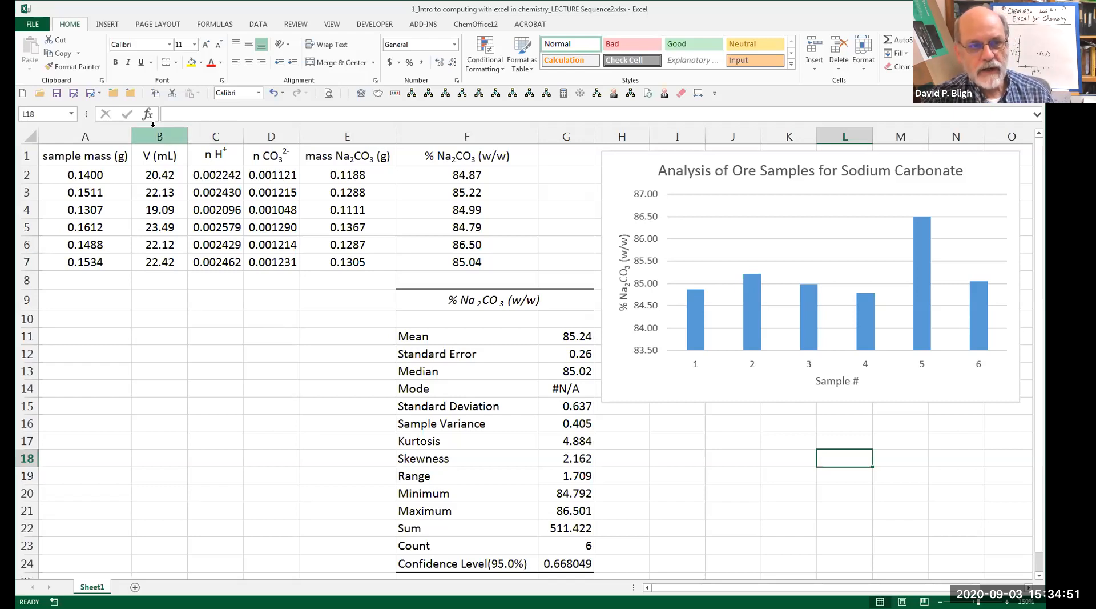
pyautogui.click(32, 25)
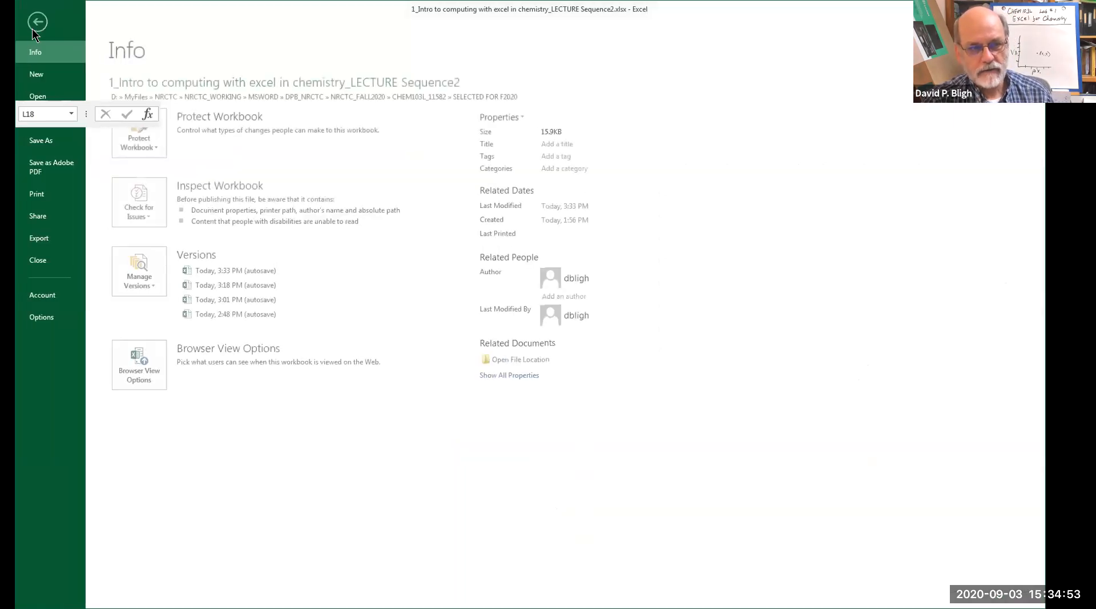
pyautogui.click(54, 191)
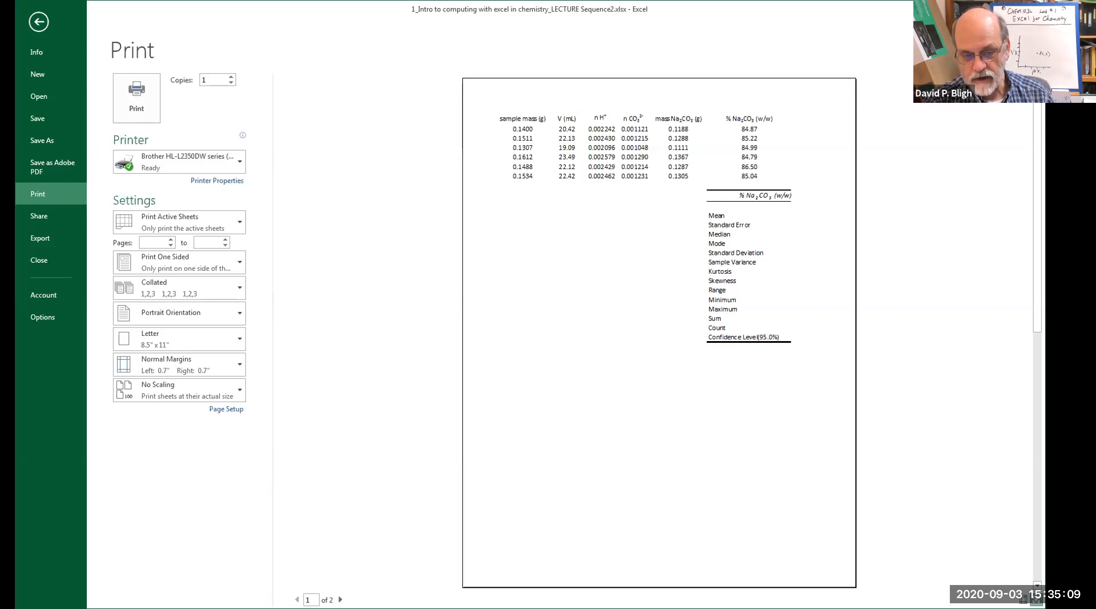
pyautogui.click(340, 599)
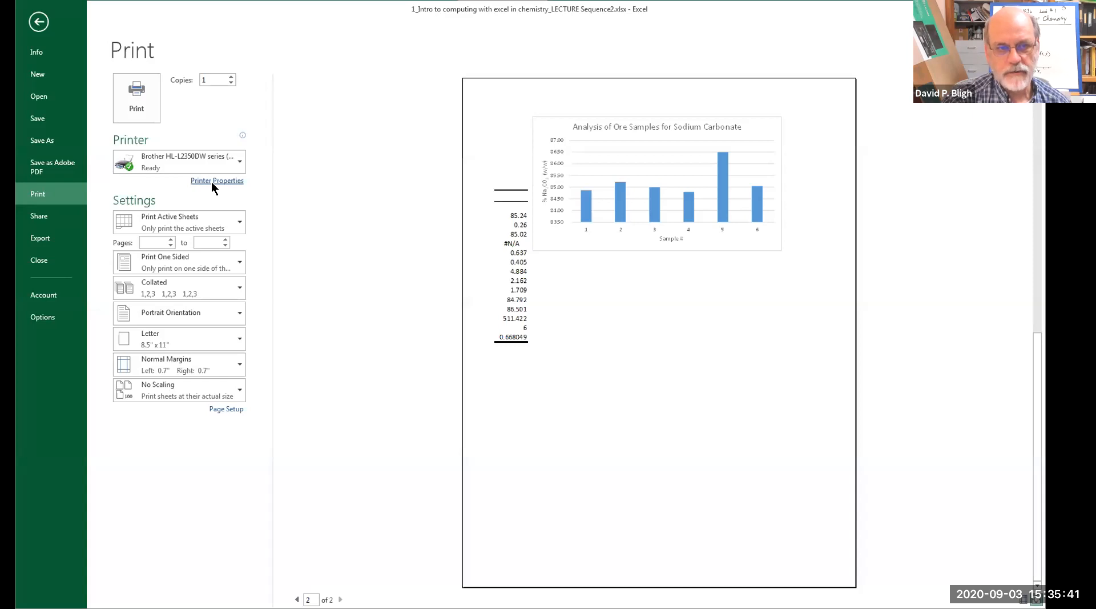
pyautogui.click(241, 164)
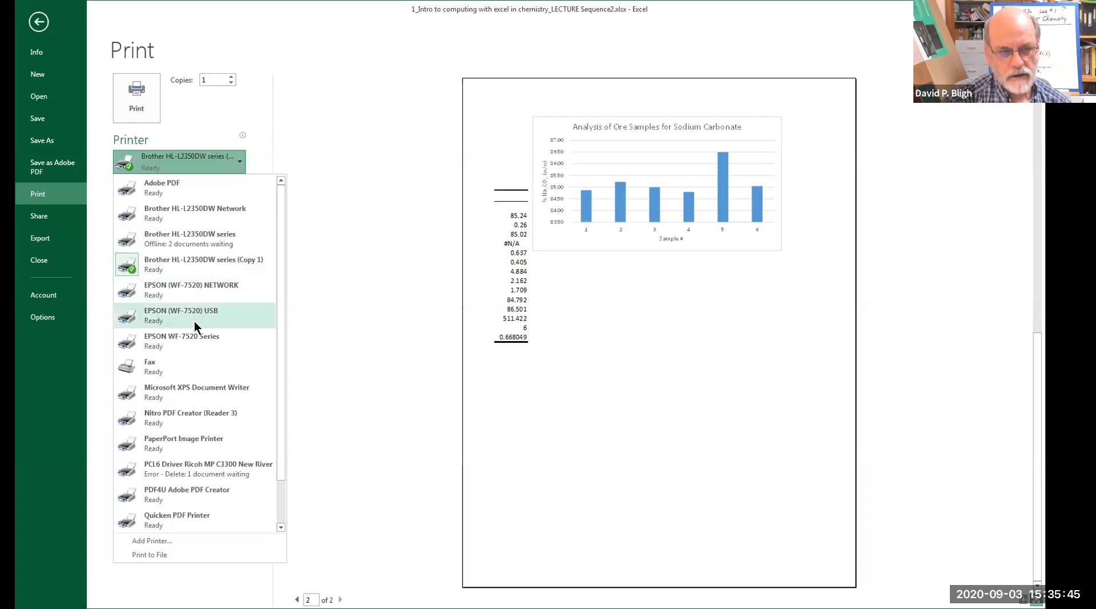
pyautogui.click(193, 341)
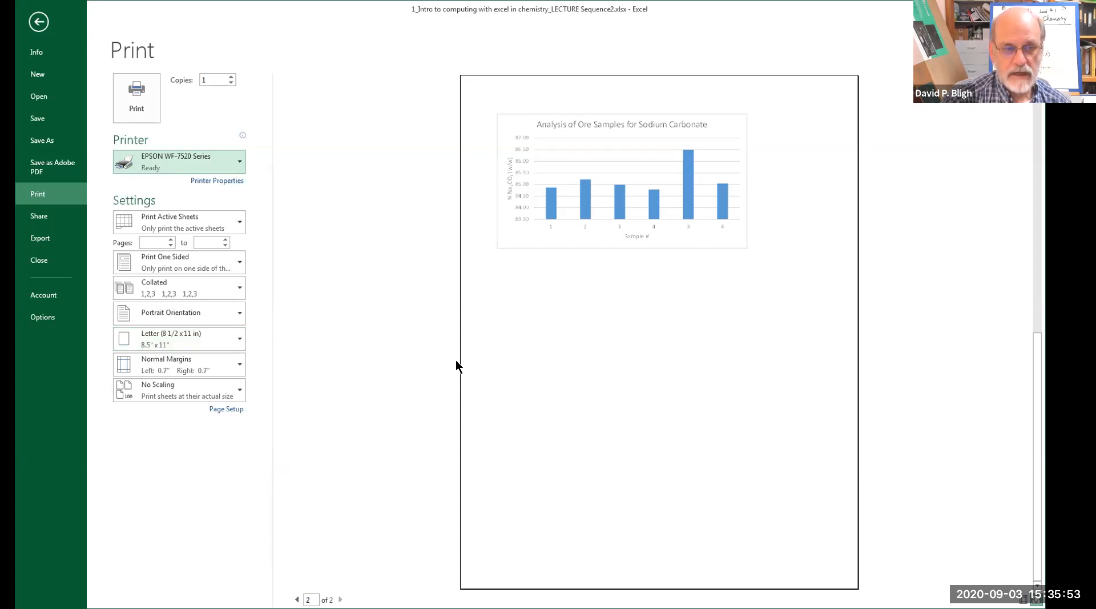
# - Set the printout to landscape orientation and fit the sheet on one page, then return to the worksheet
pyautogui.click(239, 313)
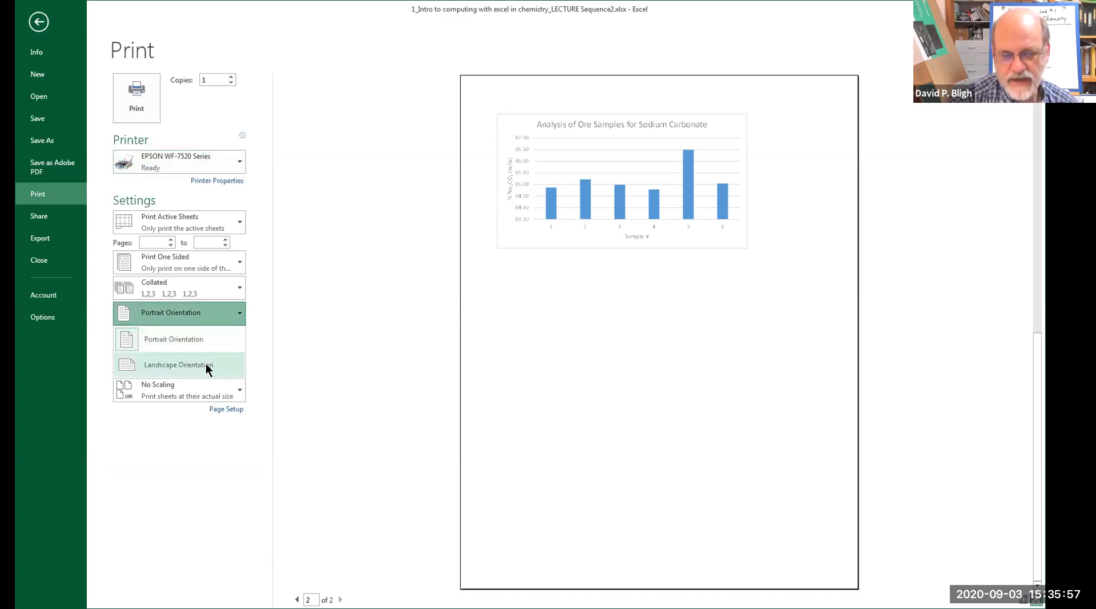
pyautogui.click(206, 366)
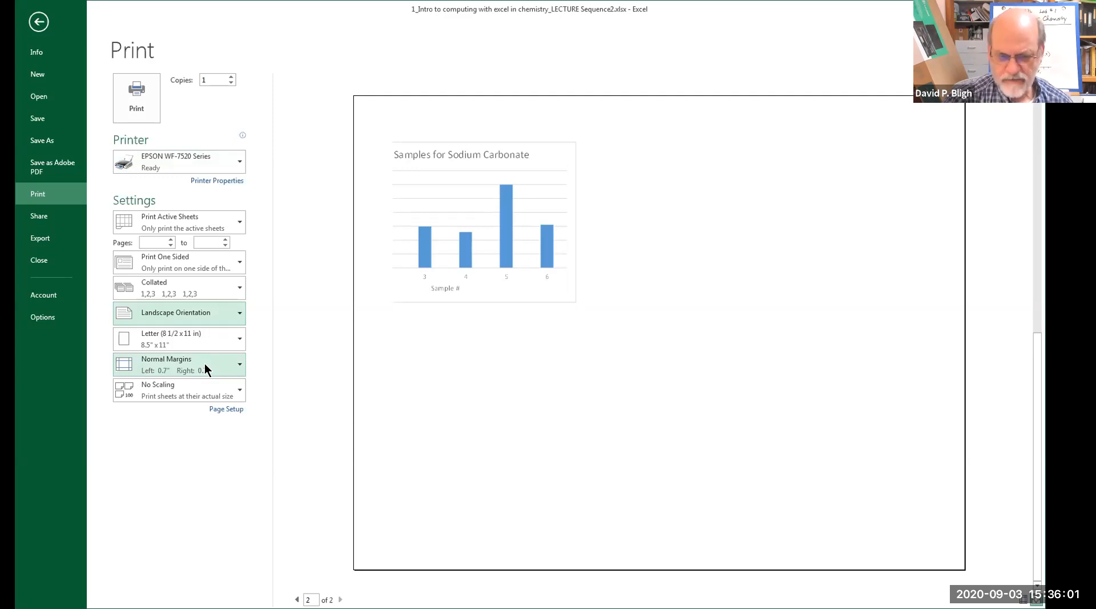
pyautogui.click(297, 599)
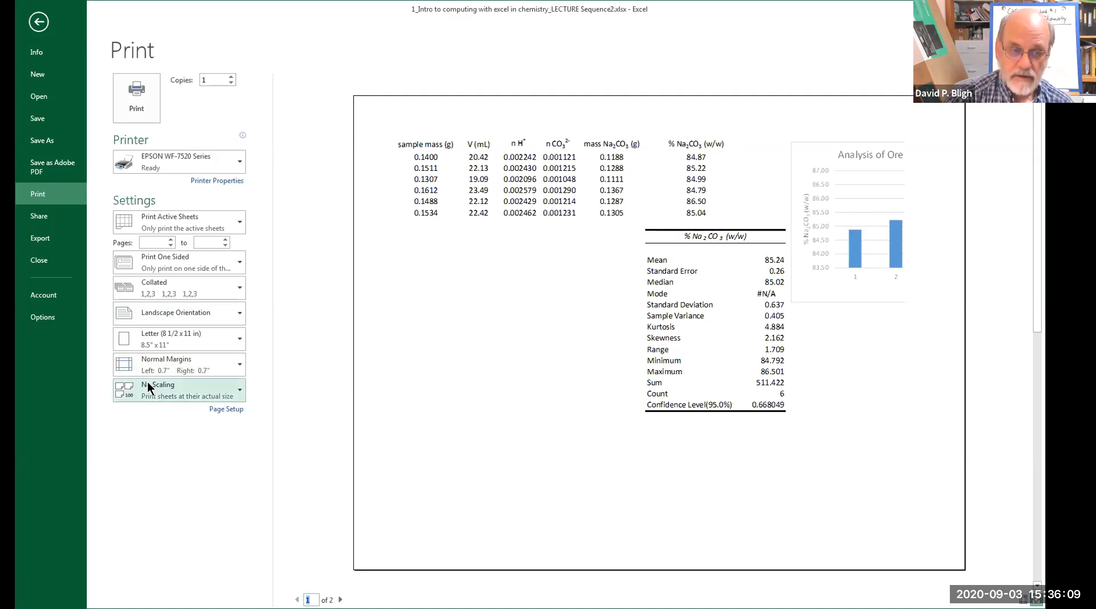
pyautogui.click(239, 393)
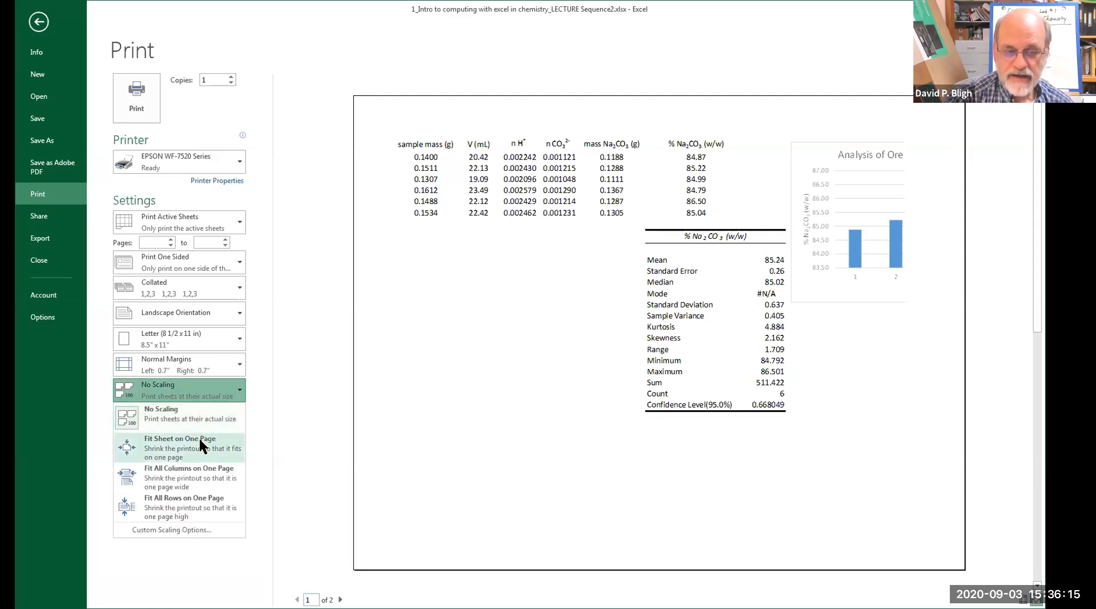
pyautogui.click(200, 439)
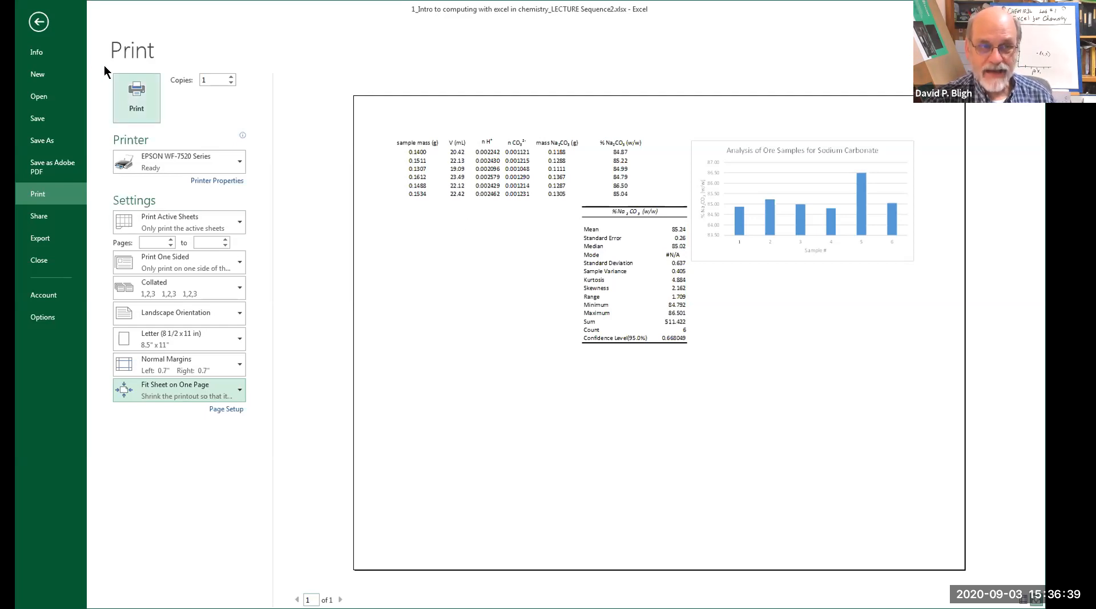
pyautogui.click(42, 22)
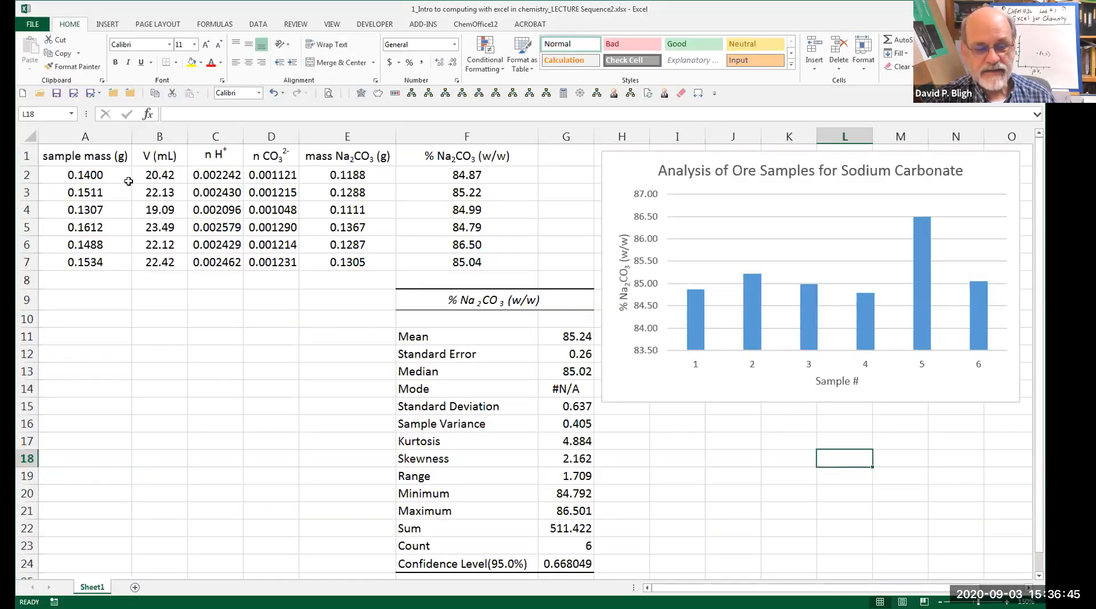
# - Apply all borders to the data table in A1:F7
pyautogui.click(51, 156)
pyautogui.moveTo(51, 156); pyautogui.dragTo(473, 261)
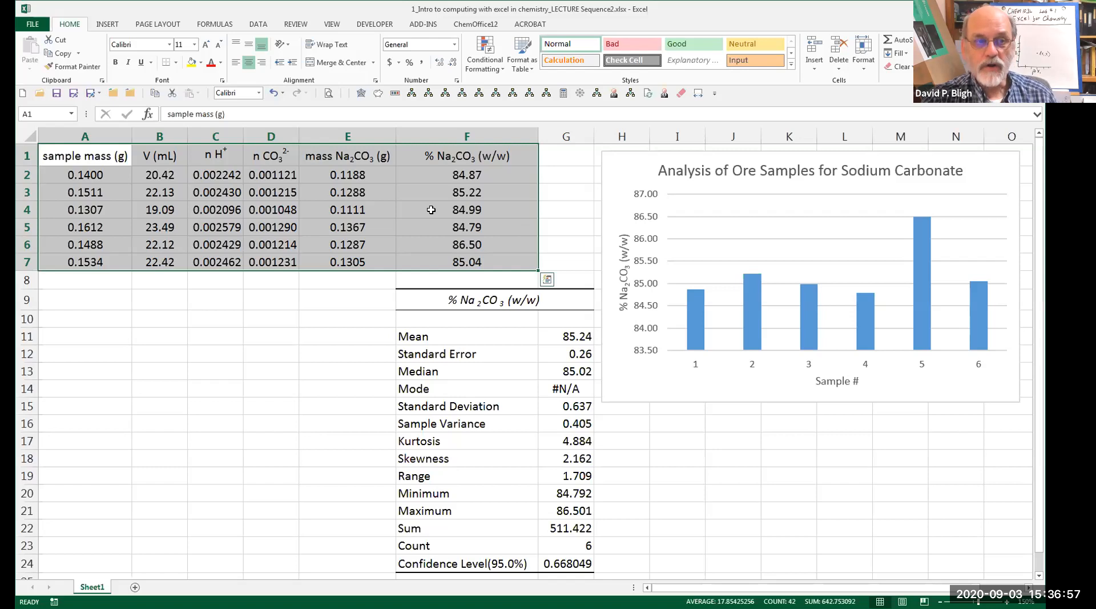
pyautogui.click(175, 62)
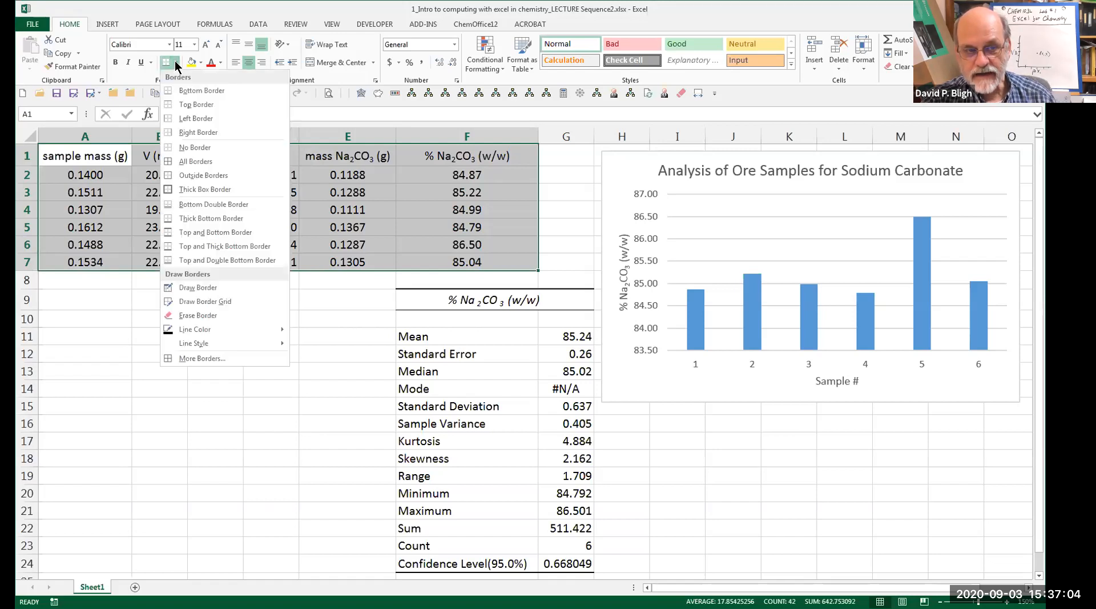
pyautogui.click(184, 163)
pyautogui.click(184, 334)
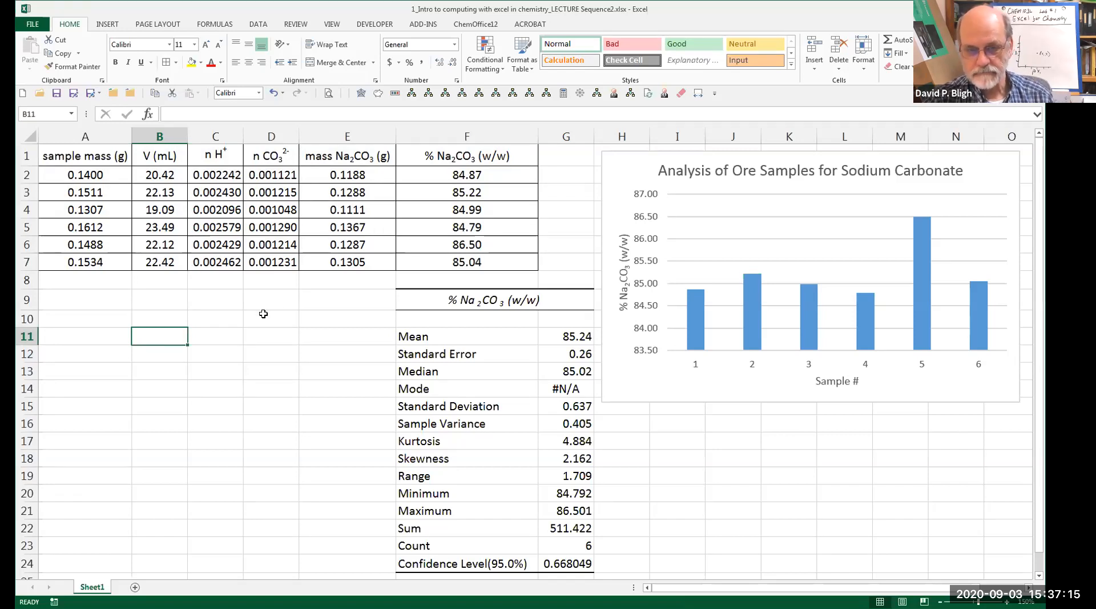
# - Apply all borders to the statistics table in F10:G24
pyautogui.moveTo(487, 318); pyautogui.dragTo(576, 557)
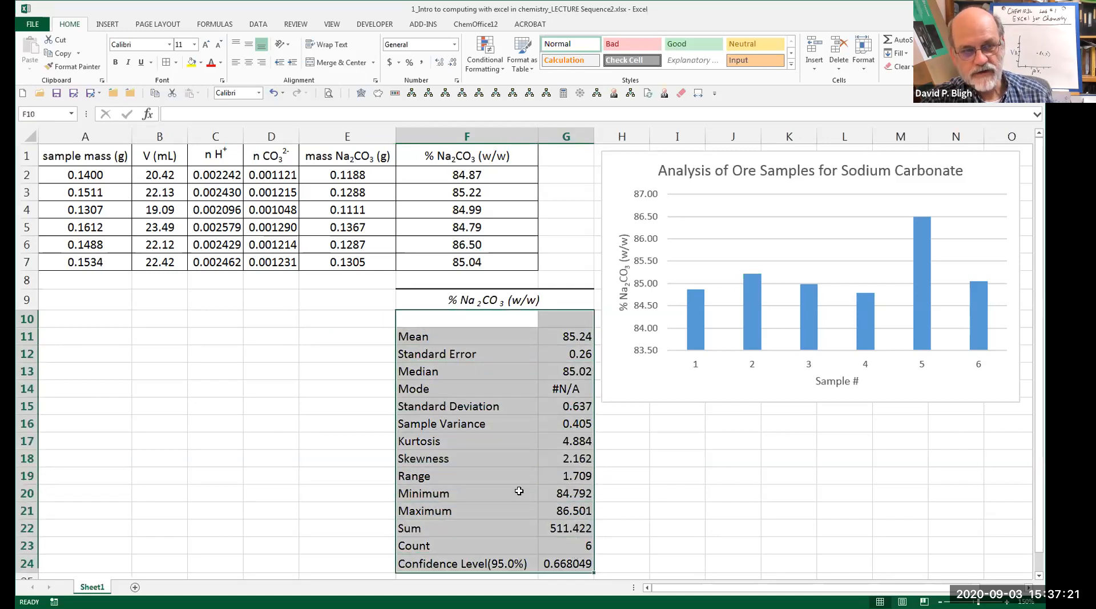
pyautogui.click(175, 62)
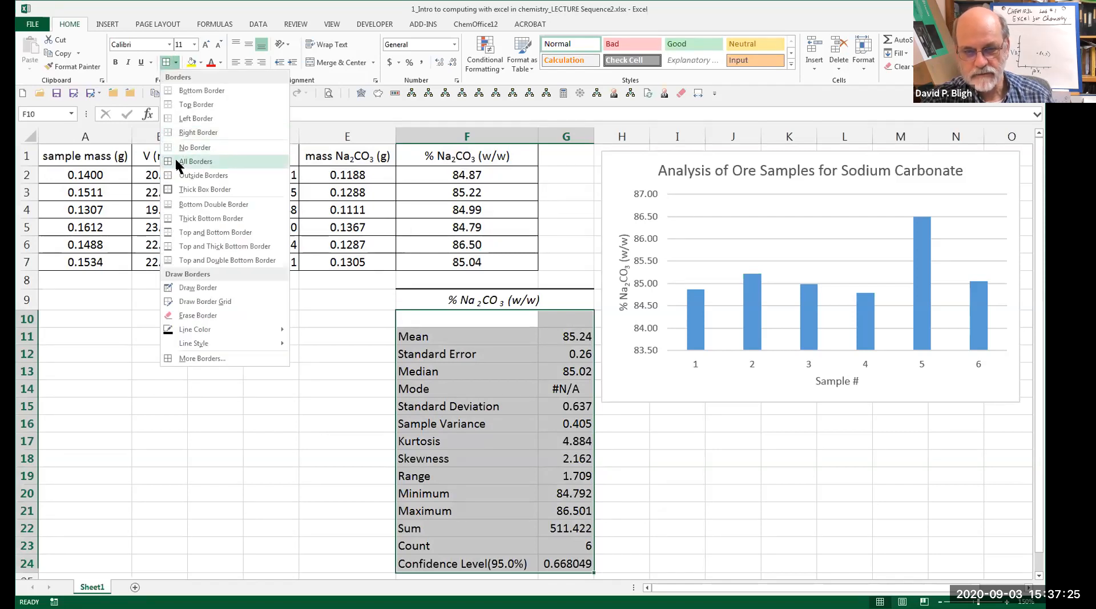
pyautogui.click(194, 162)
pyautogui.click(734, 527)
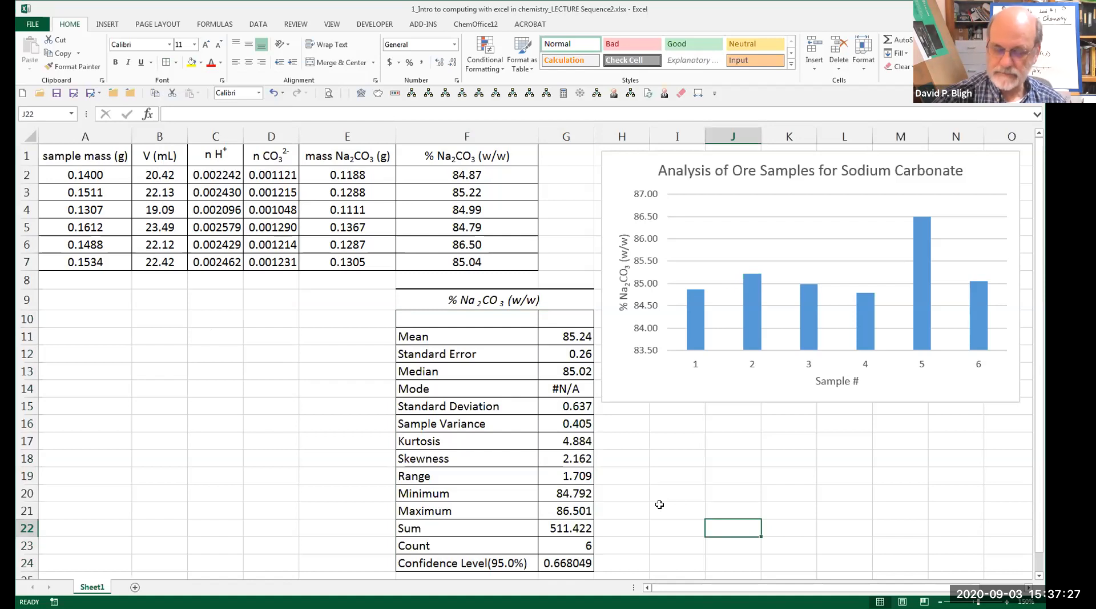
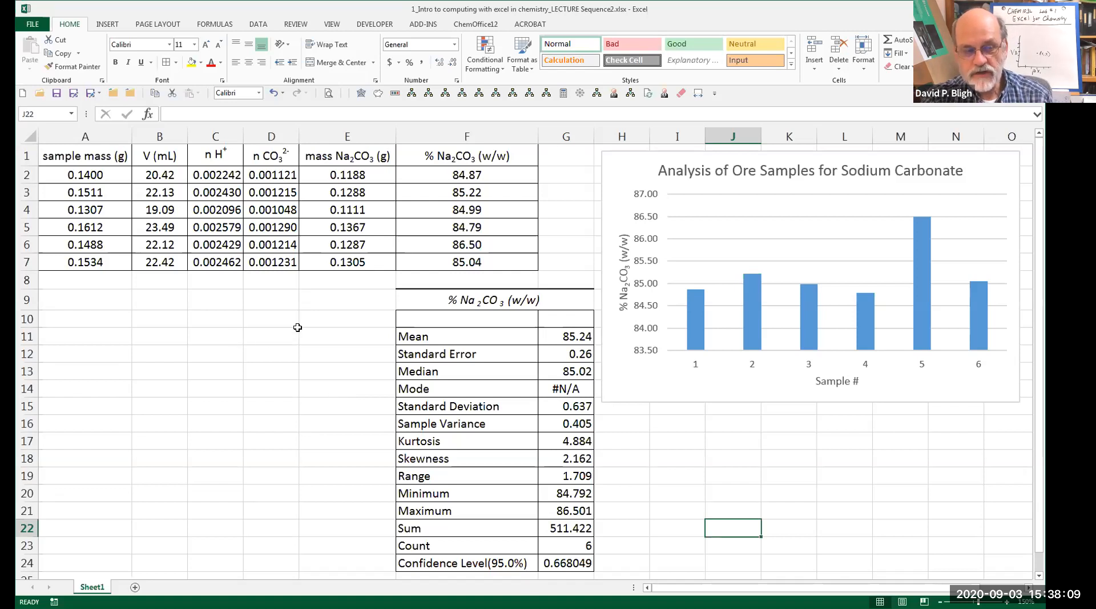
# - Set the range A1:O24, covering both tables and the chart, as the sheet's print area
pyautogui.click(62, 156)
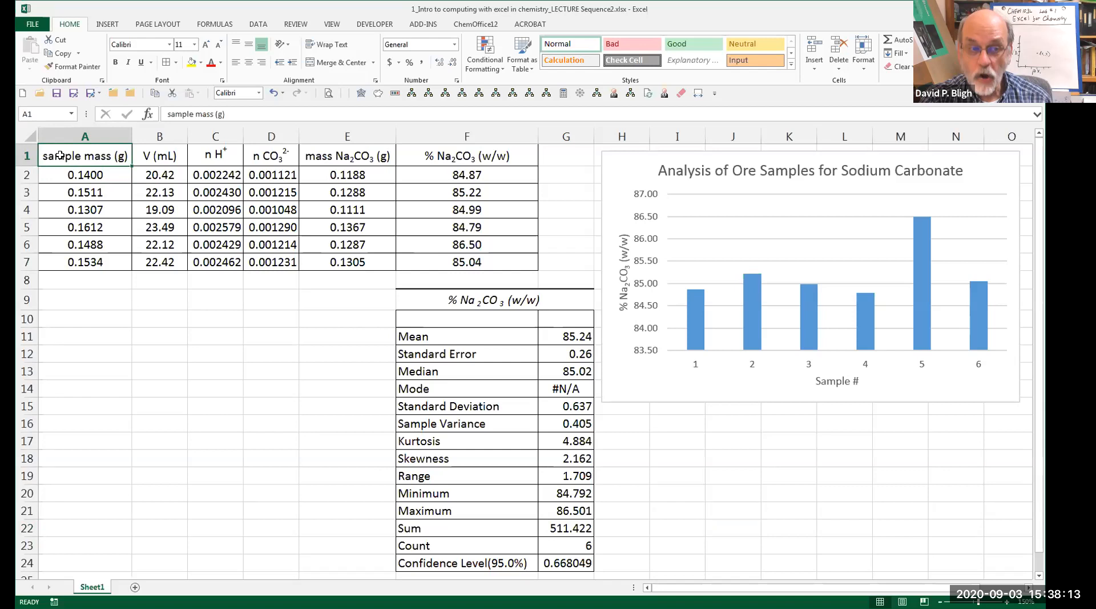
pyautogui.moveTo(83, 155); pyautogui.dragTo(991, 557)
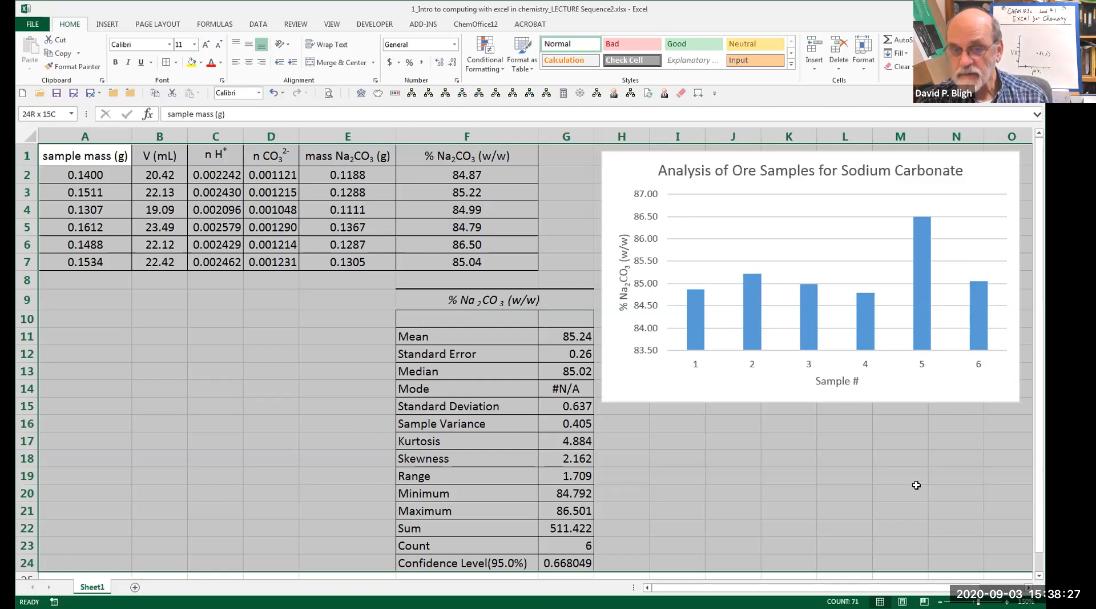
pyautogui.moveTo(916, 485); pyautogui.dragTo(916, 485)
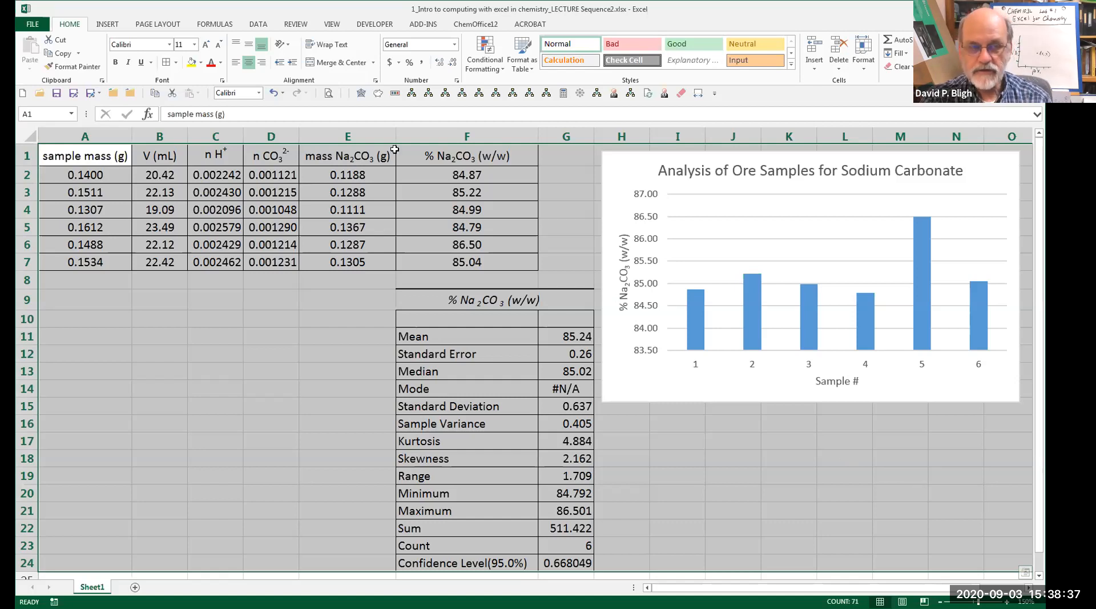
pyautogui.click(167, 26)
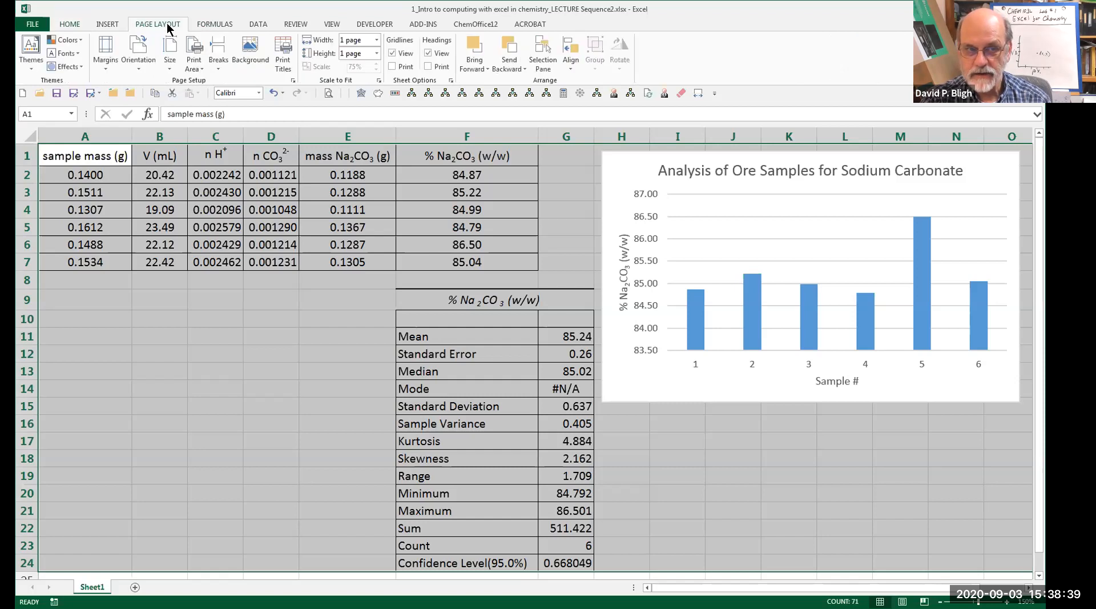
pyautogui.click(202, 71)
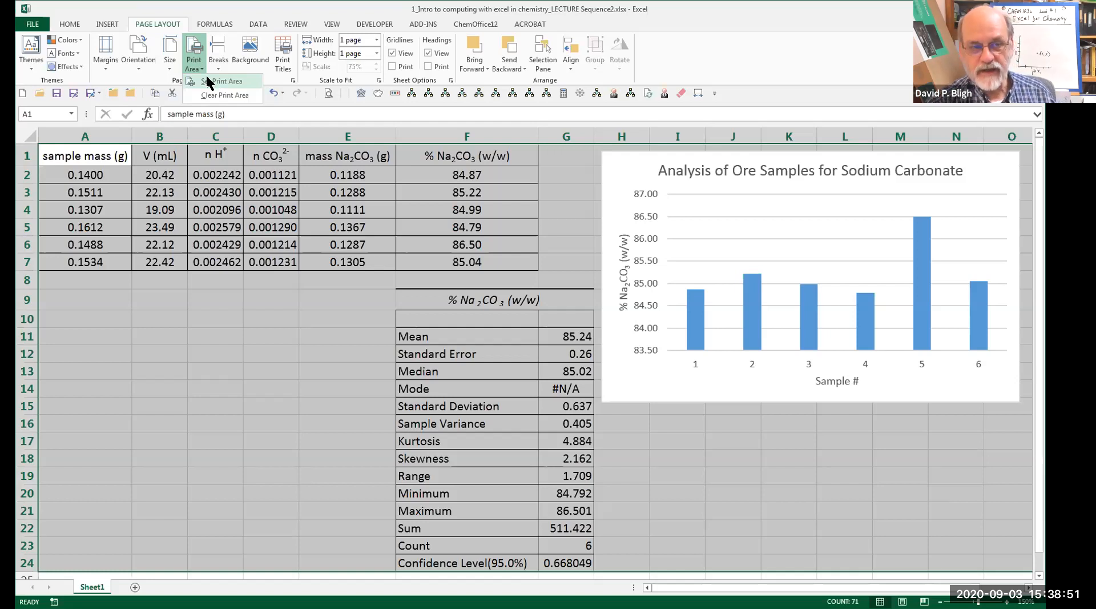
pyautogui.click(209, 82)
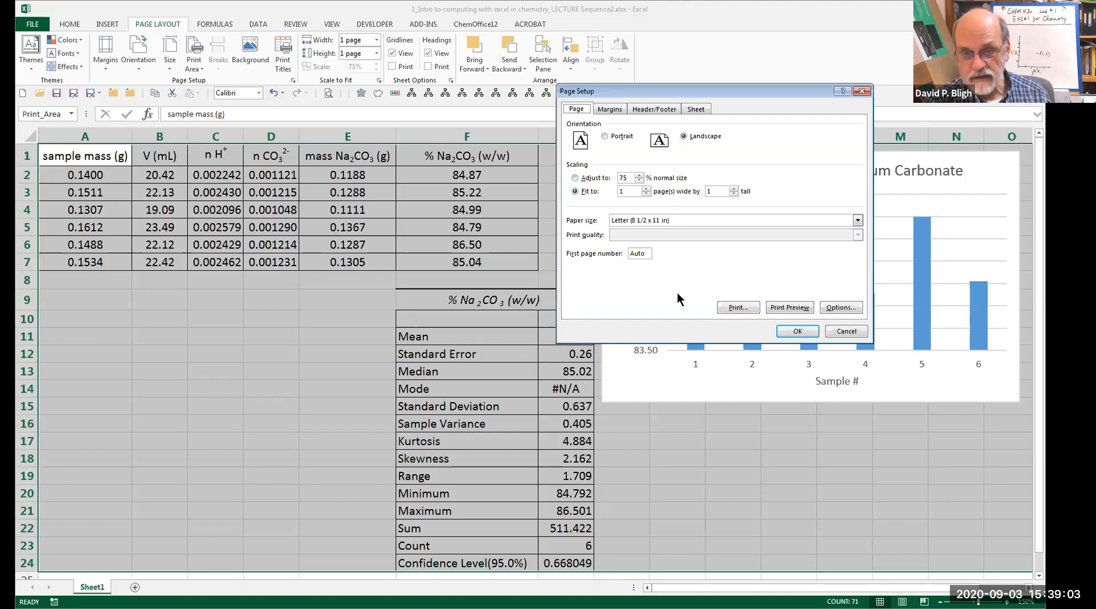
# - From the print preview, set the EPSON printer's quality to Fine, turn off High Speed, and return to the worksheet
pyautogui.click(780, 306)
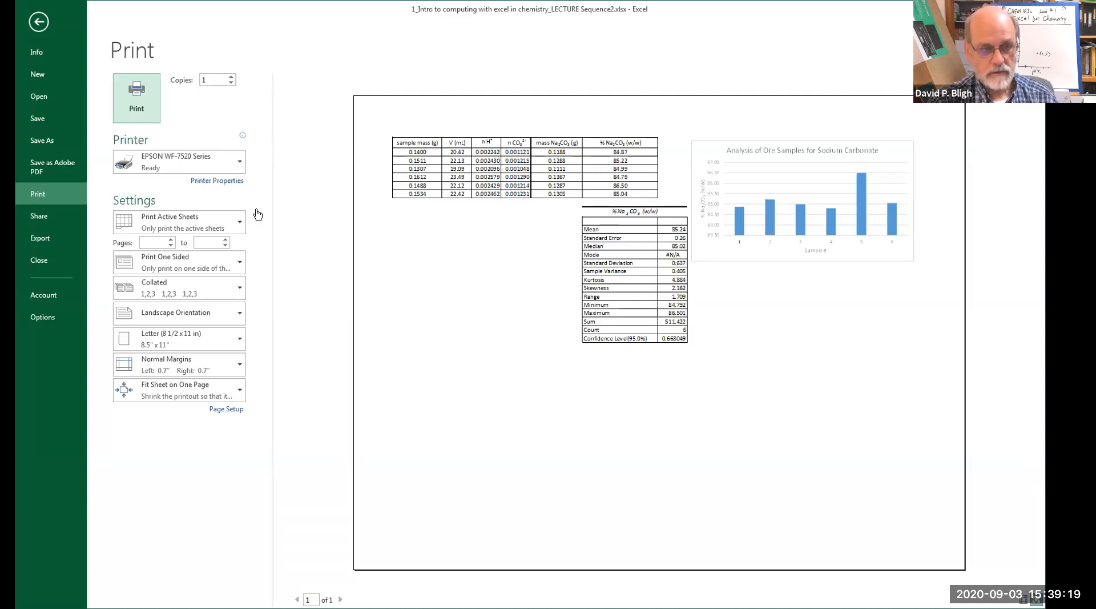
pyautogui.click(219, 181)
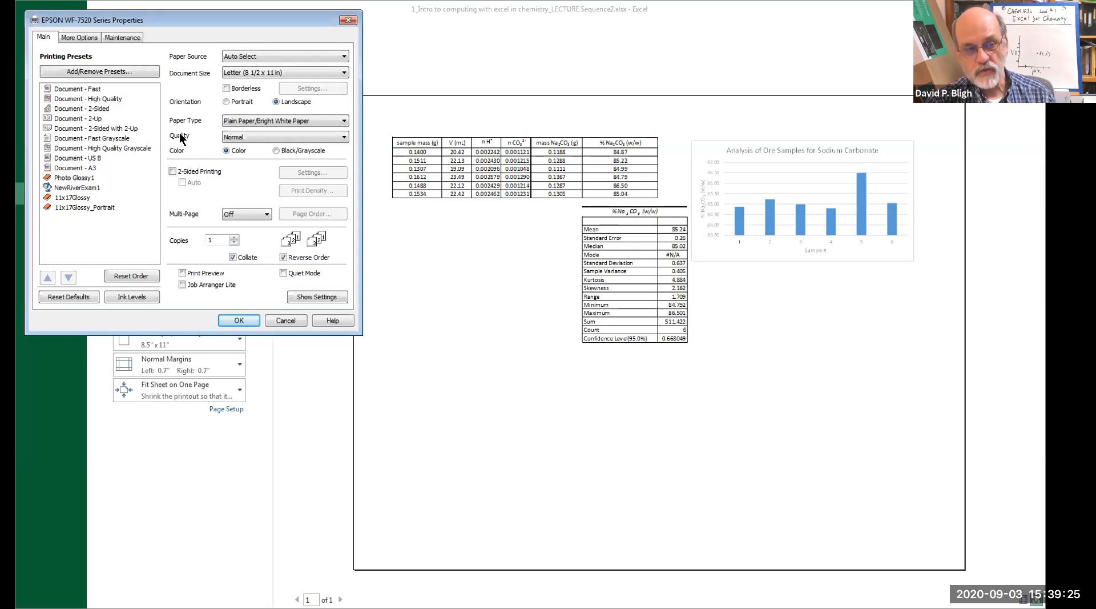
pyautogui.click(247, 135)
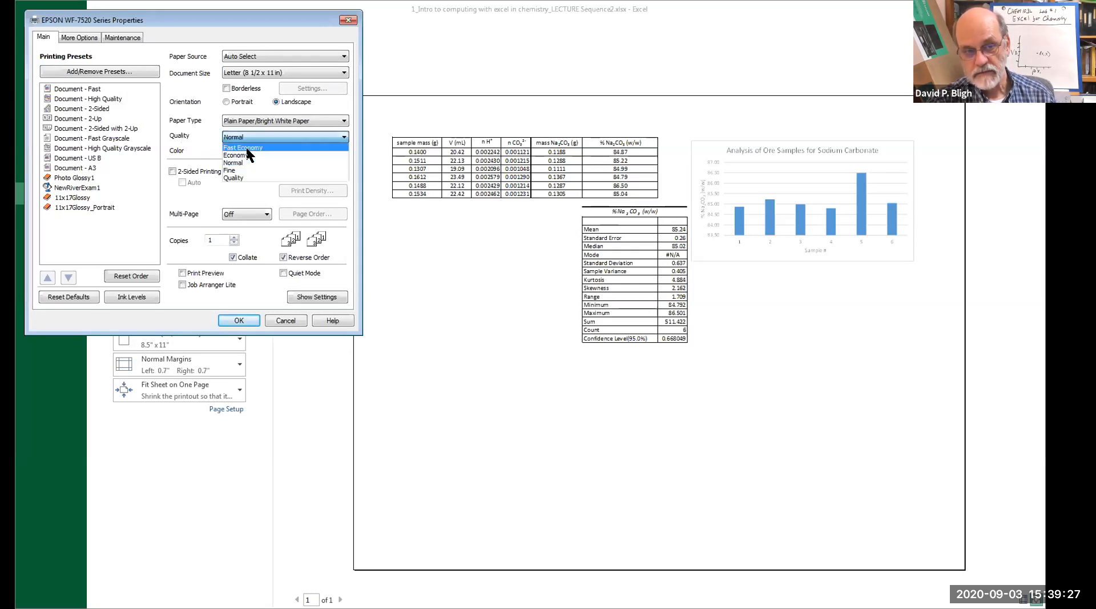
pyautogui.click(244, 167)
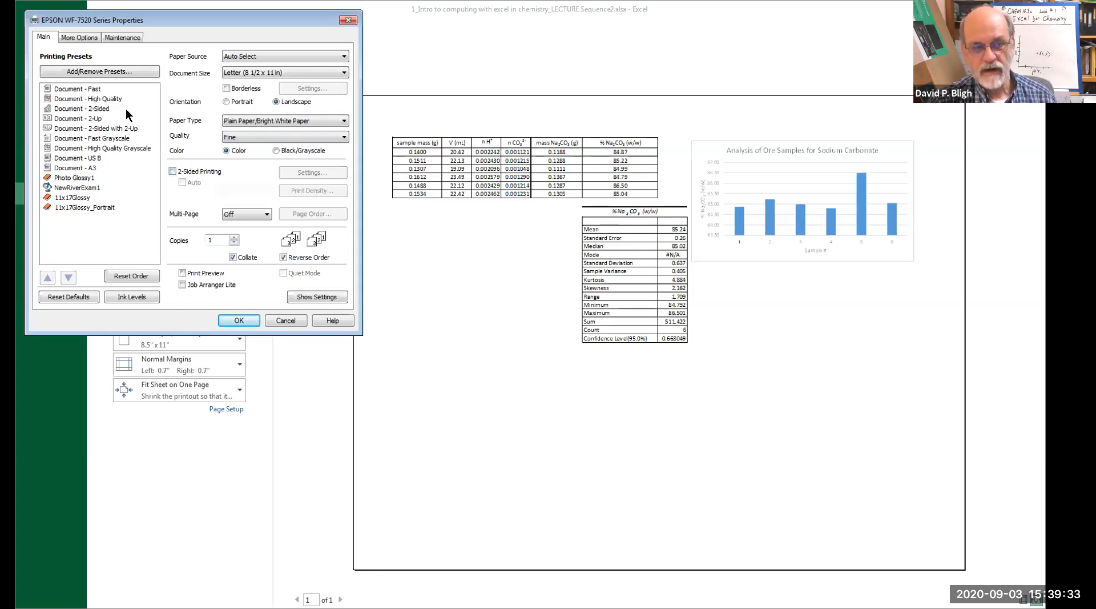
pyautogui.click(91, 40)
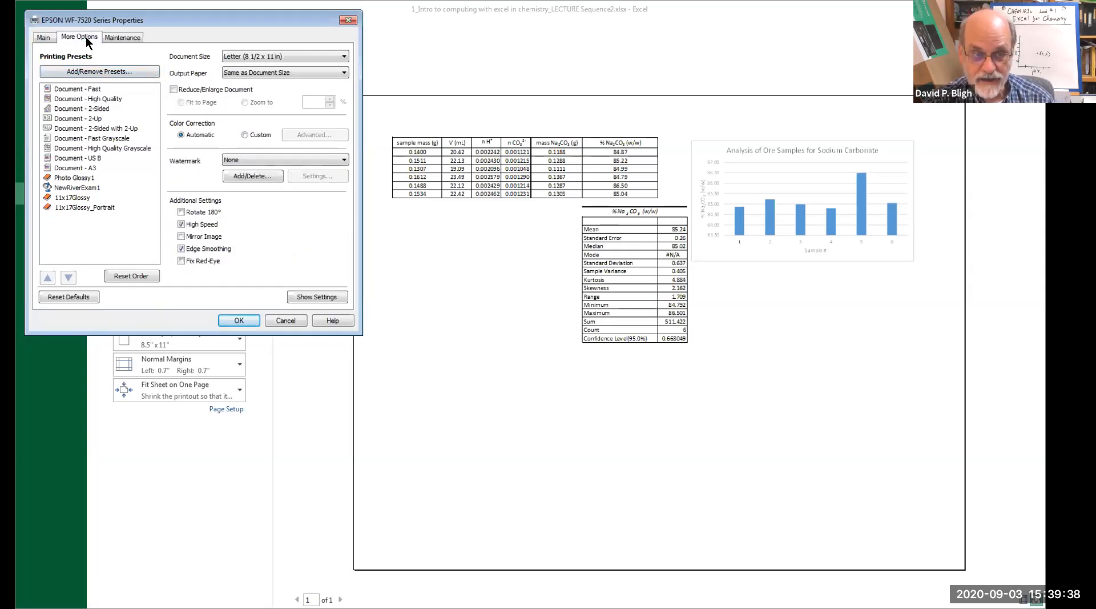
pyautogui.click(181, 221)
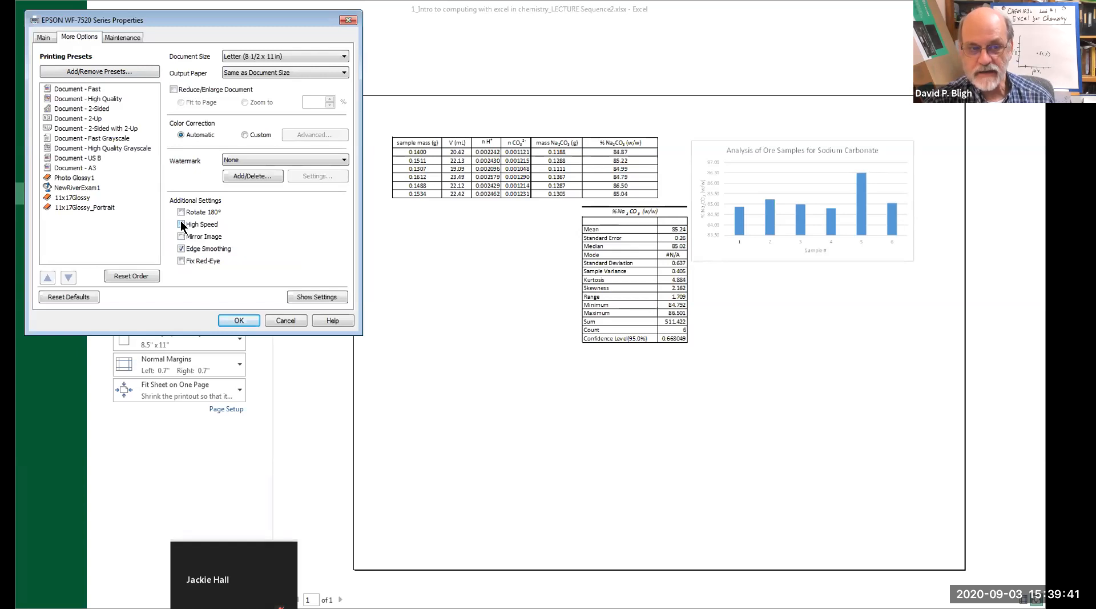
pyautogui.click(253, 319)
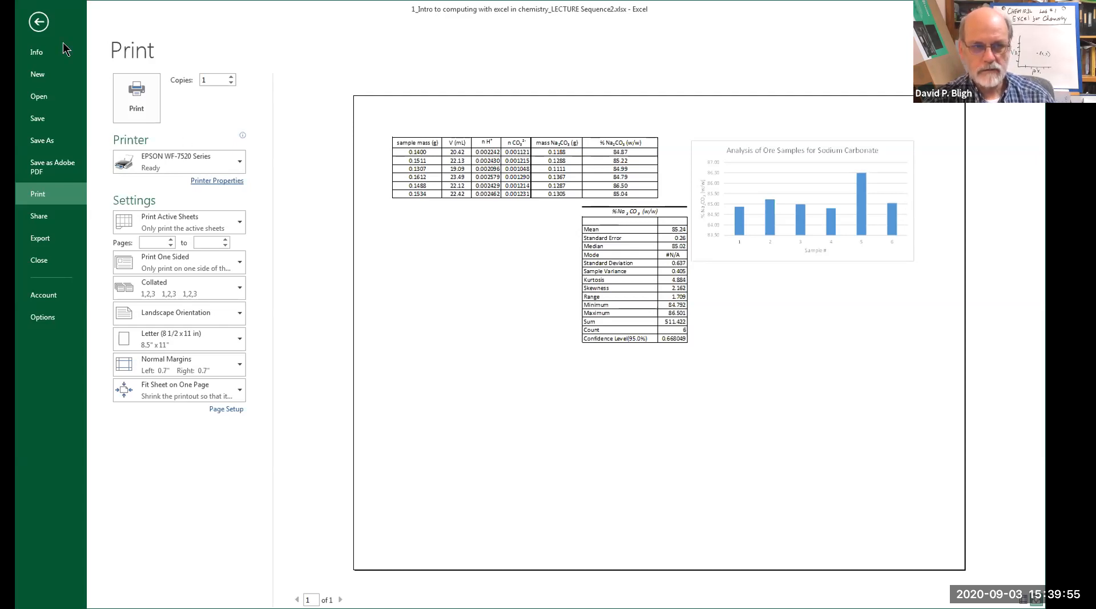
pyautogui.click(39, 24)
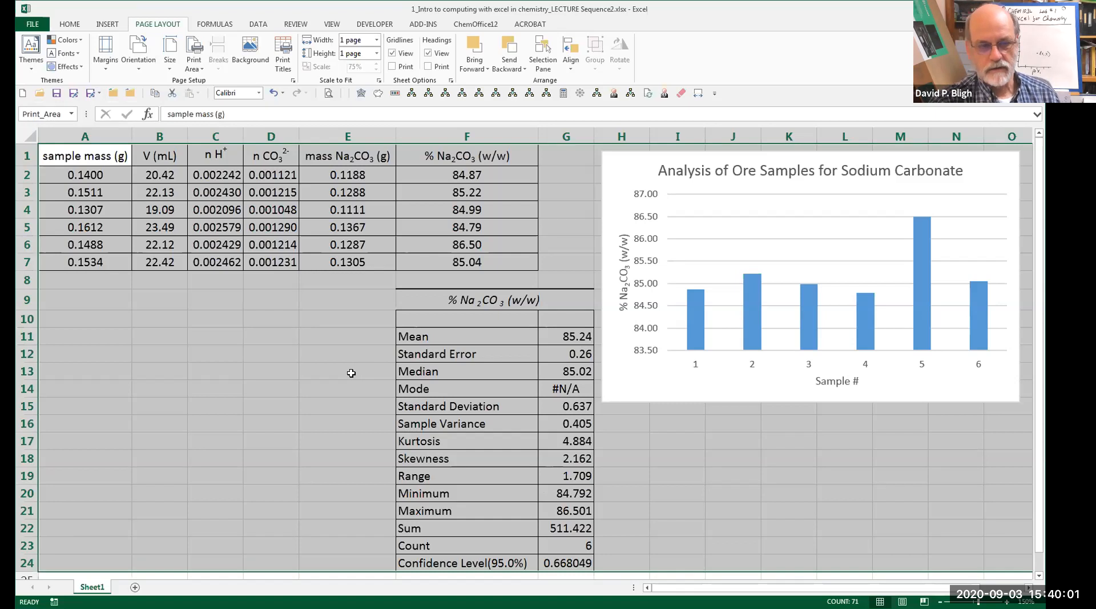
# - Enter a byline in cell B9 consisting of "by" and the author's full name
pyautogui.click(168, 302)
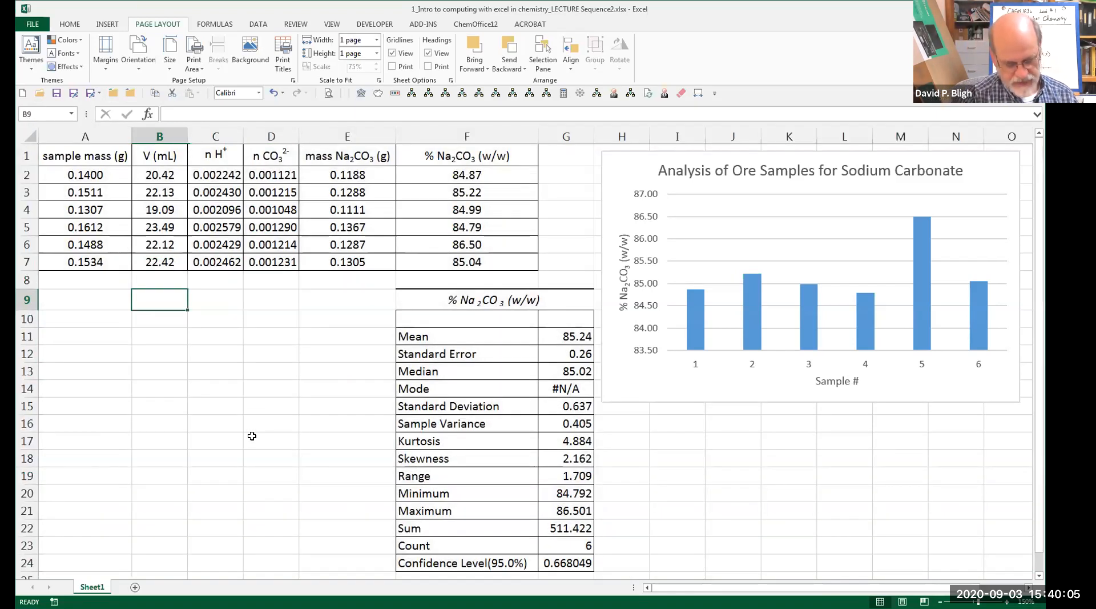
pyautogui.write('by David P. Bligh')
pyautogui.click(252, 435)
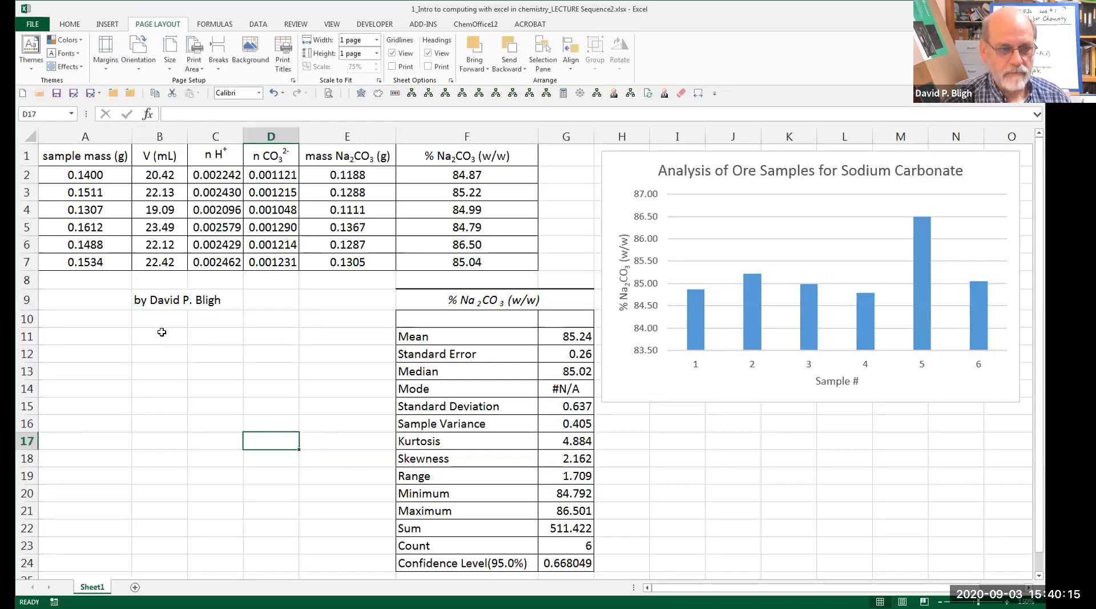
# - Set the font size of the byline in cell B9 to 20
pyautogui.click(151, 300)
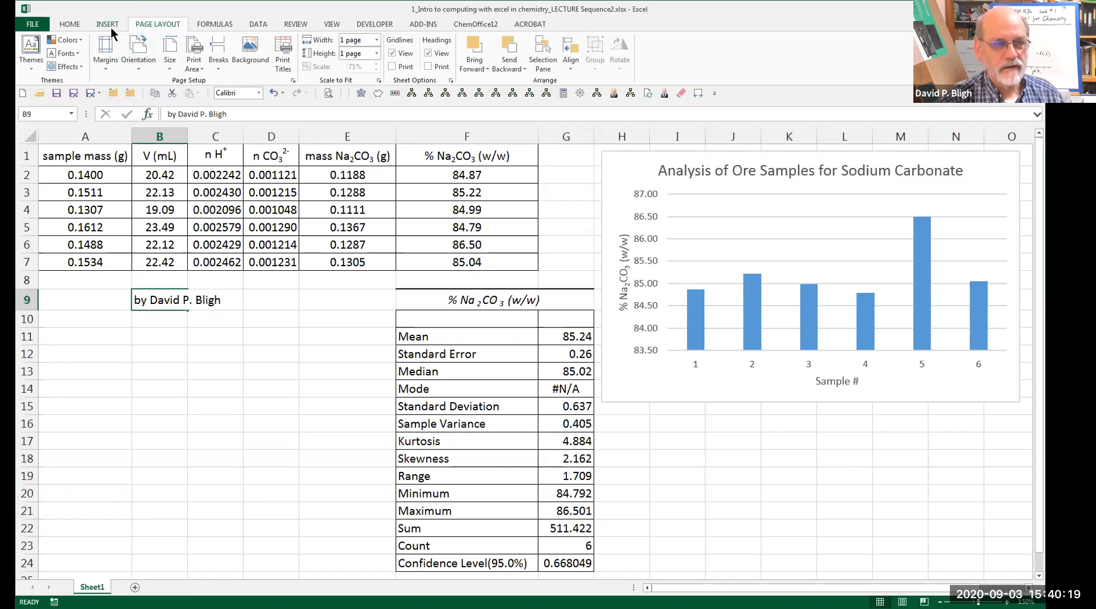
pyautogui.click(75, 26)
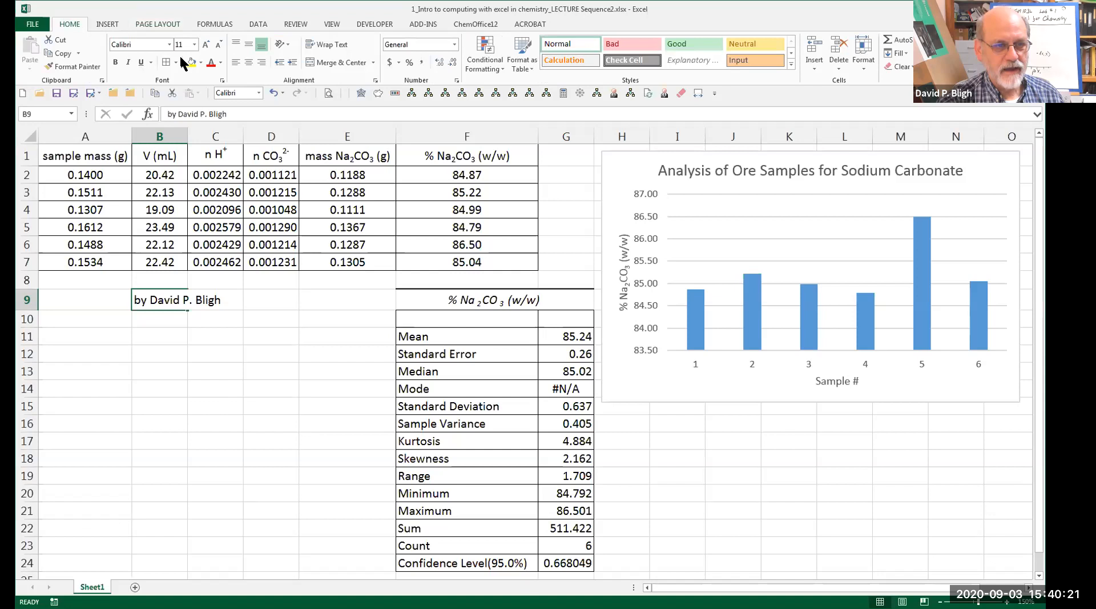
pyautogui.click(194, 44)
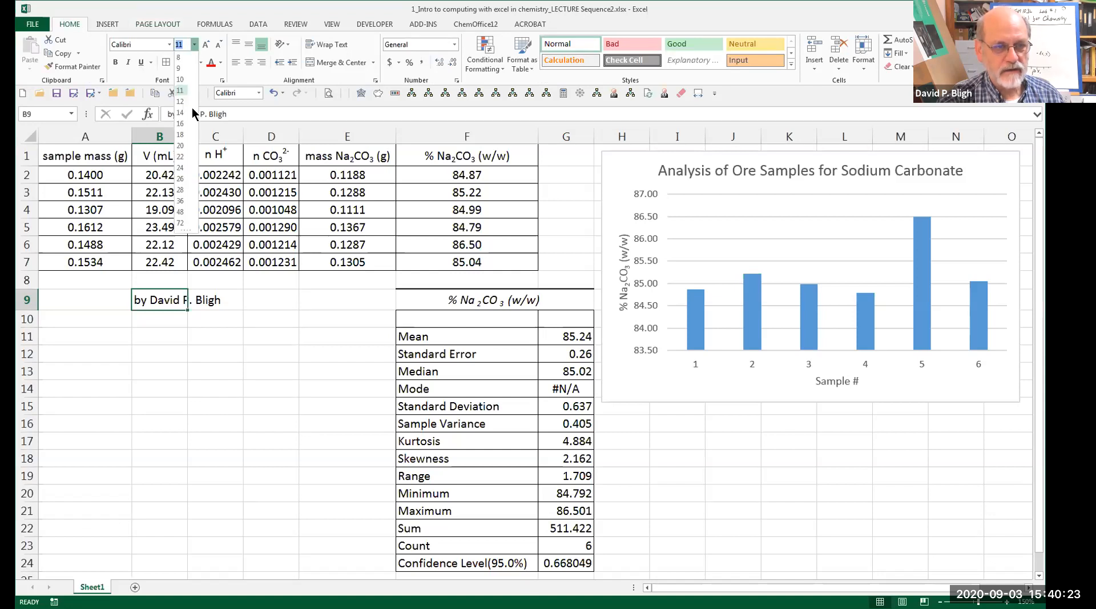
pyautogui.click(181, 146)
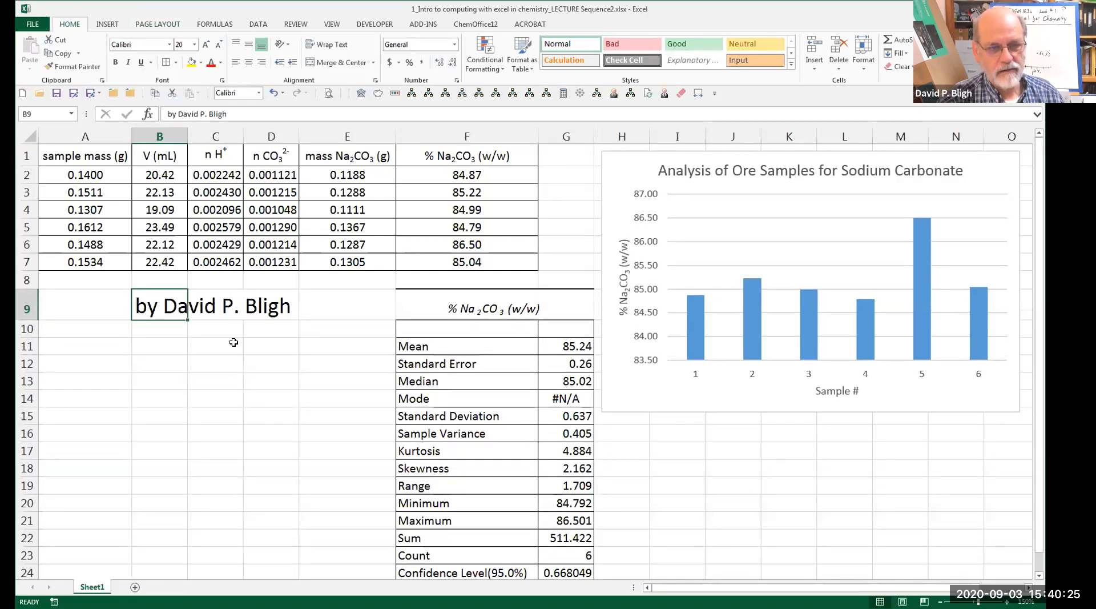
pyautogui.click(252, 381)
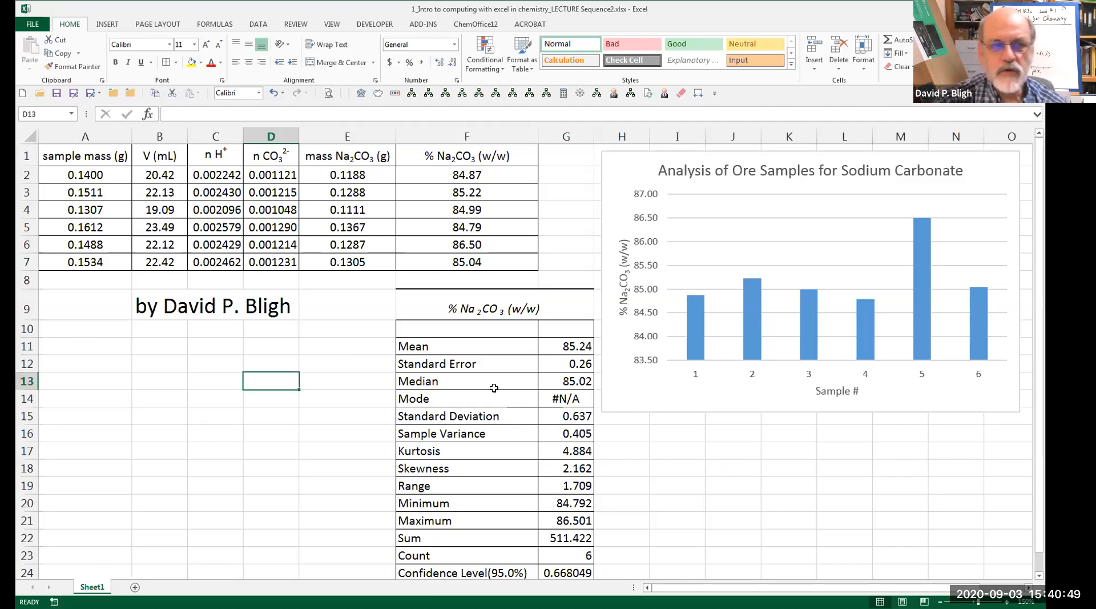
# - Set the page's top margin to 1.25 in Page Setup and open the custom footer for editing
pyautogui.click(169, 27)
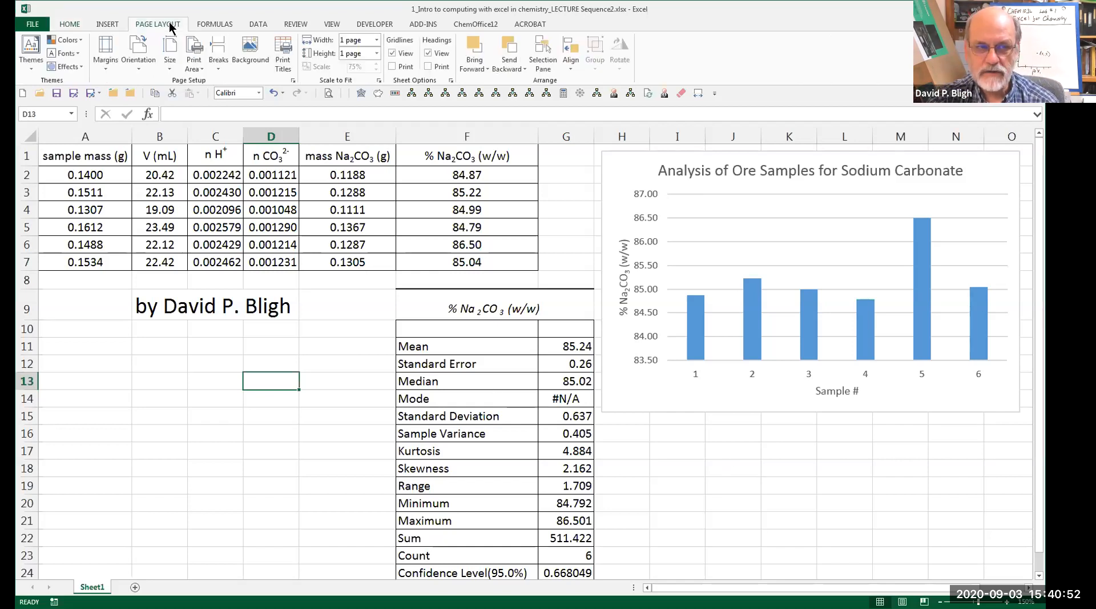
pyautogui.click(196, 79)
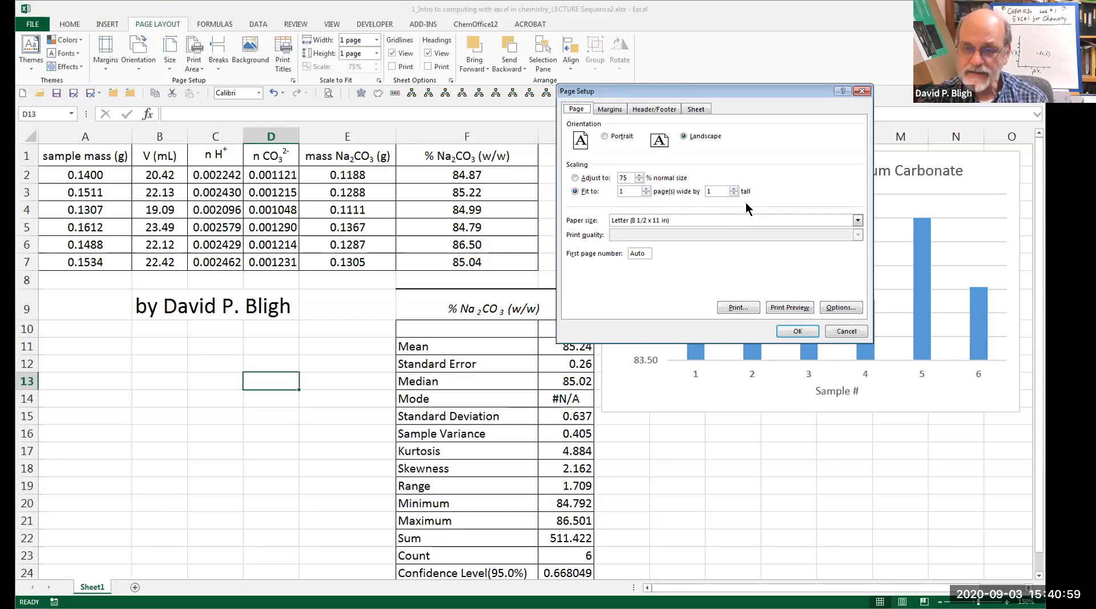
pyautogui.click(610, 109)
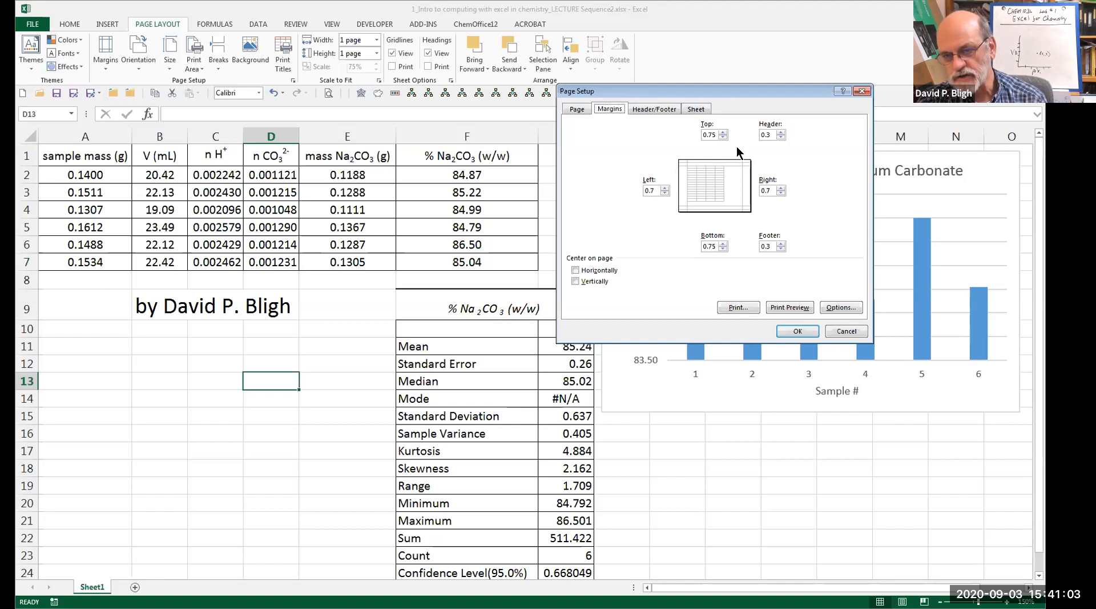
pyautogui.click(724, 132)
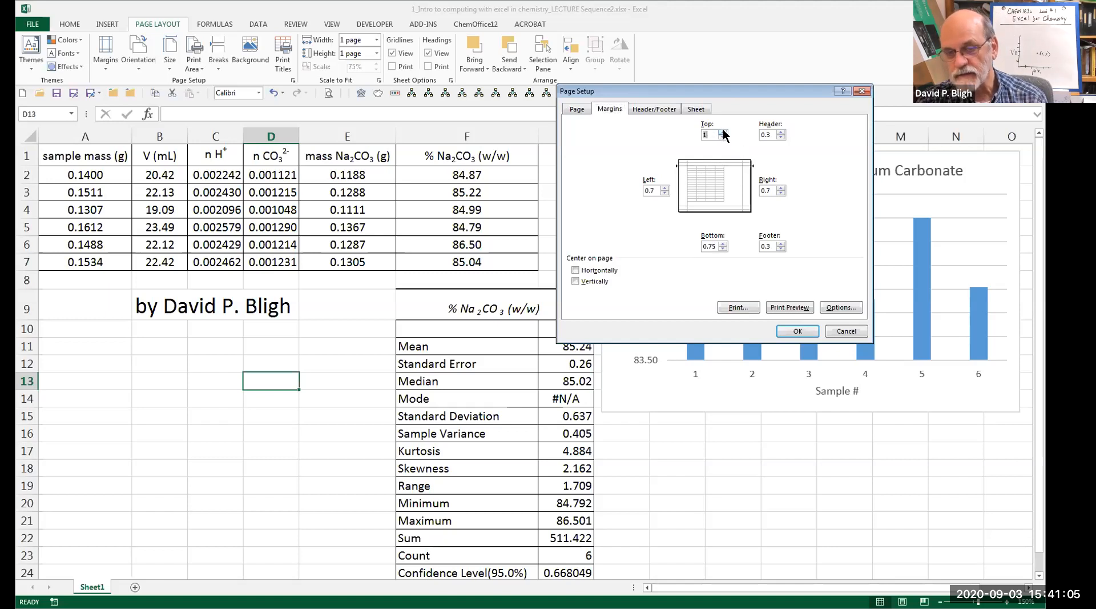
pyautogui.click(723, 132)
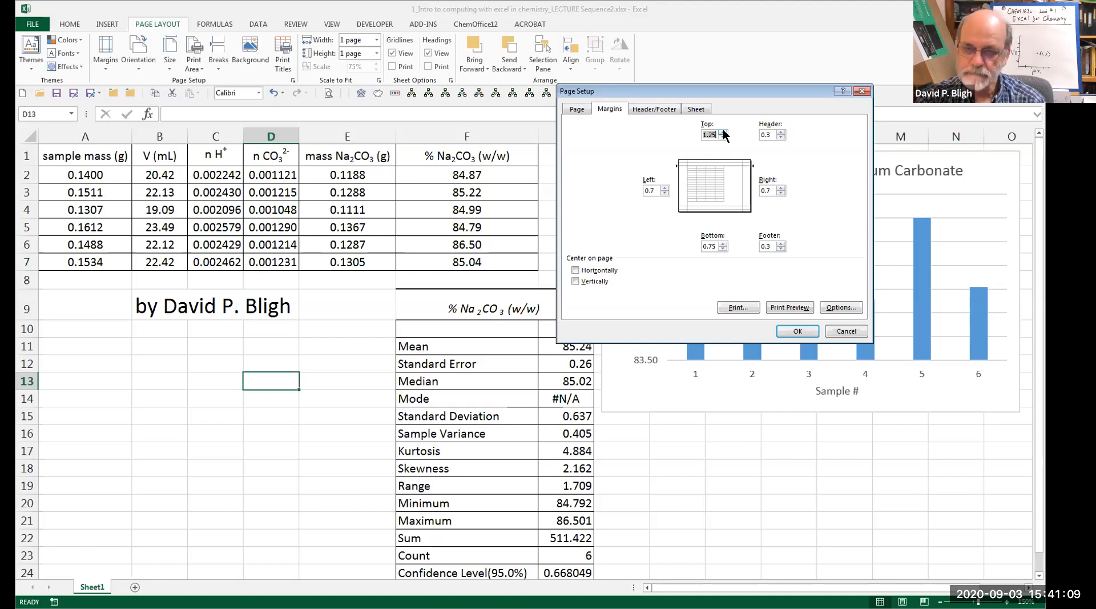
pyautogui.hotkey('ctrl', 'Tab')
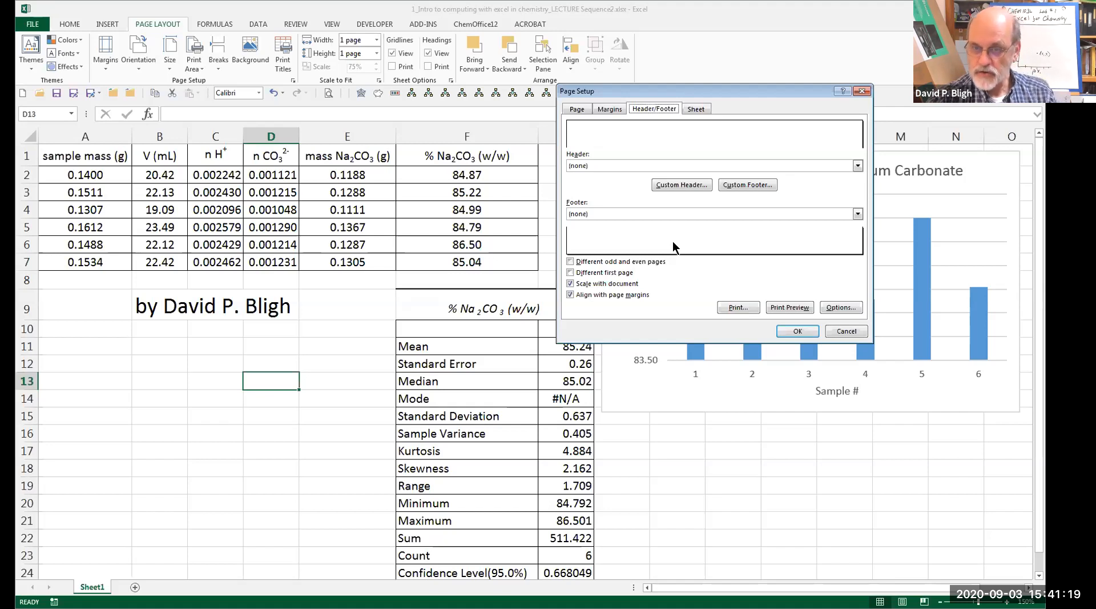
pyautogui.click(750, 184)
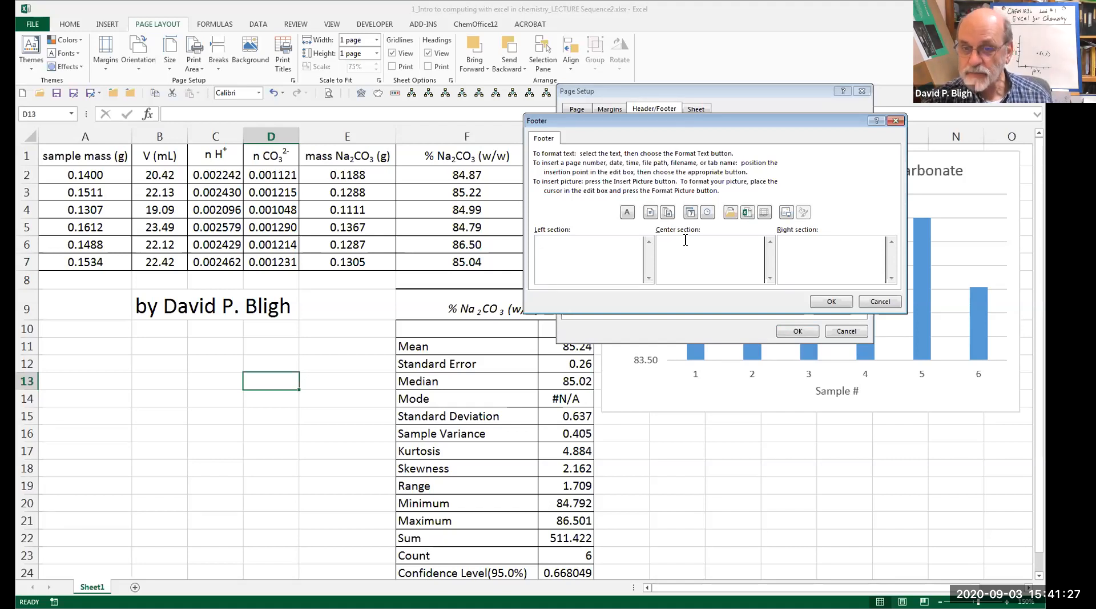
pyautogui.click(748, 212)
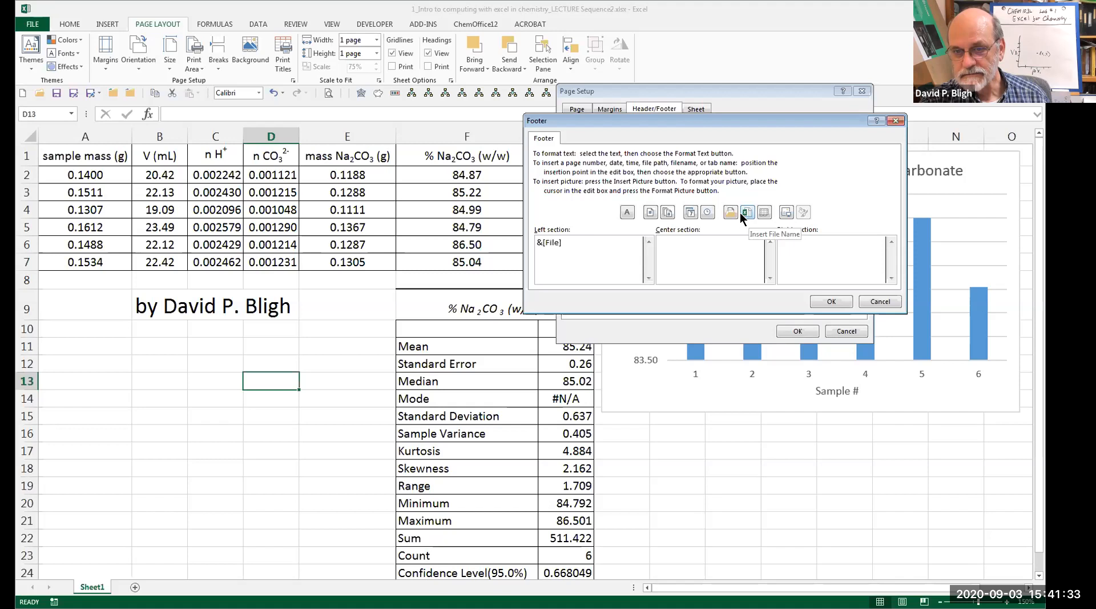
pyautogui.click(731, 213)
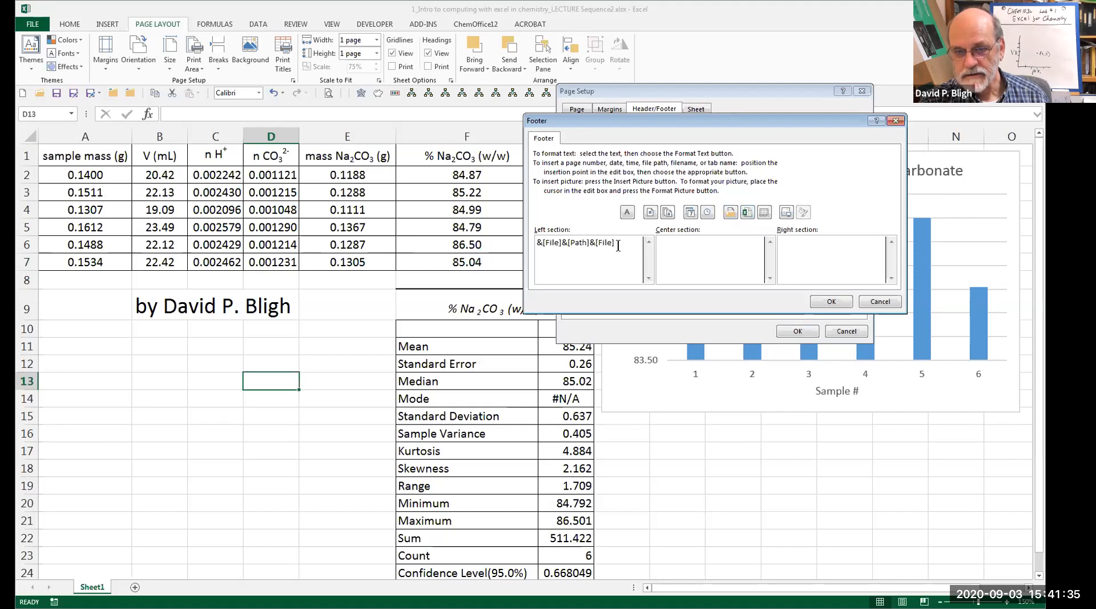
pyautogui.moveTo(617, 246); pyautogui.dragTo(517, 240)
pyautogui.press('BackSpace')
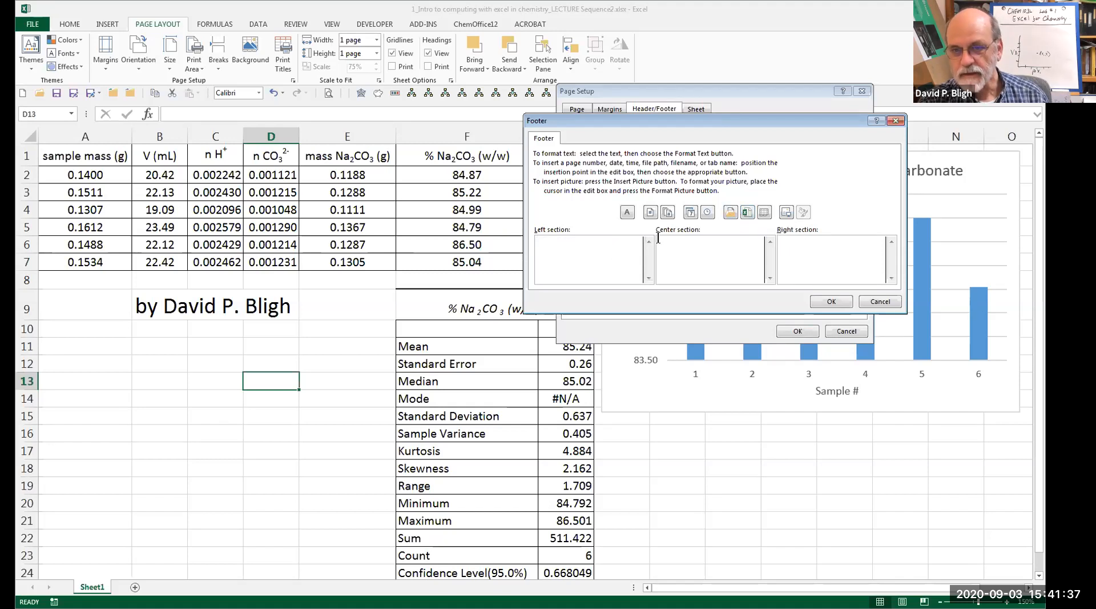
# - Add the file path, file name and sheet tab name to the footer's left section, and the date and time to the right section
pyautogui.click(731, 213)
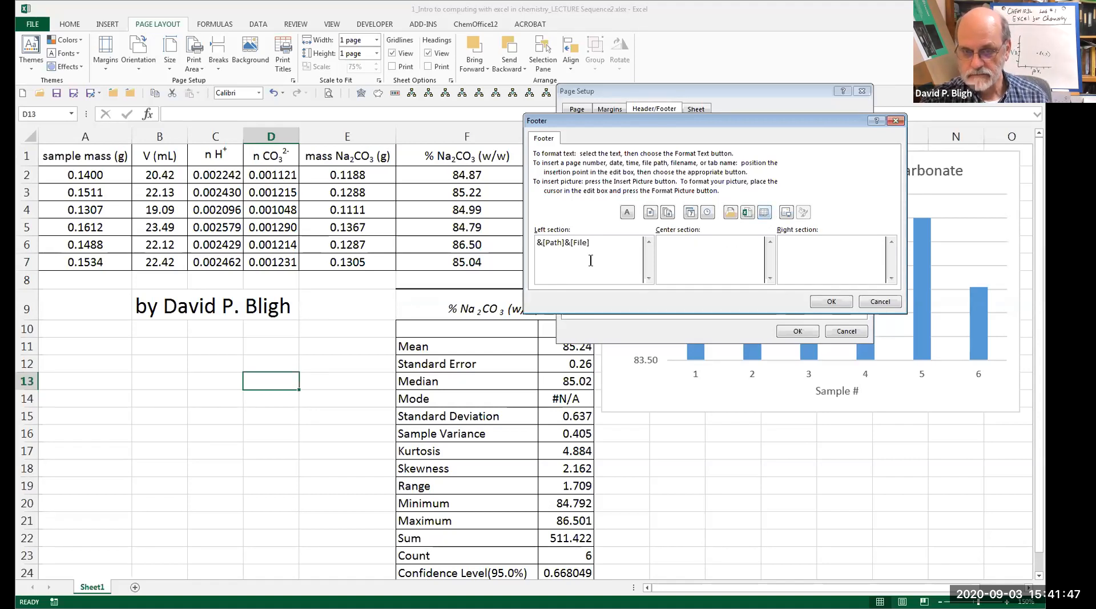
pyautogui.write('&[Tab]')
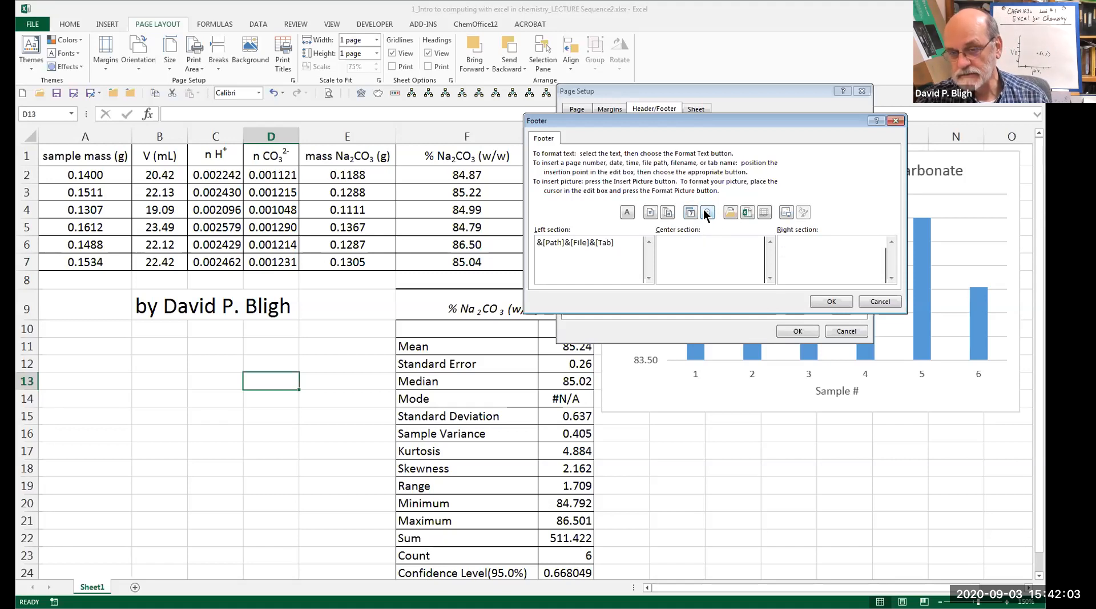
pyautogui.click(829, 302)
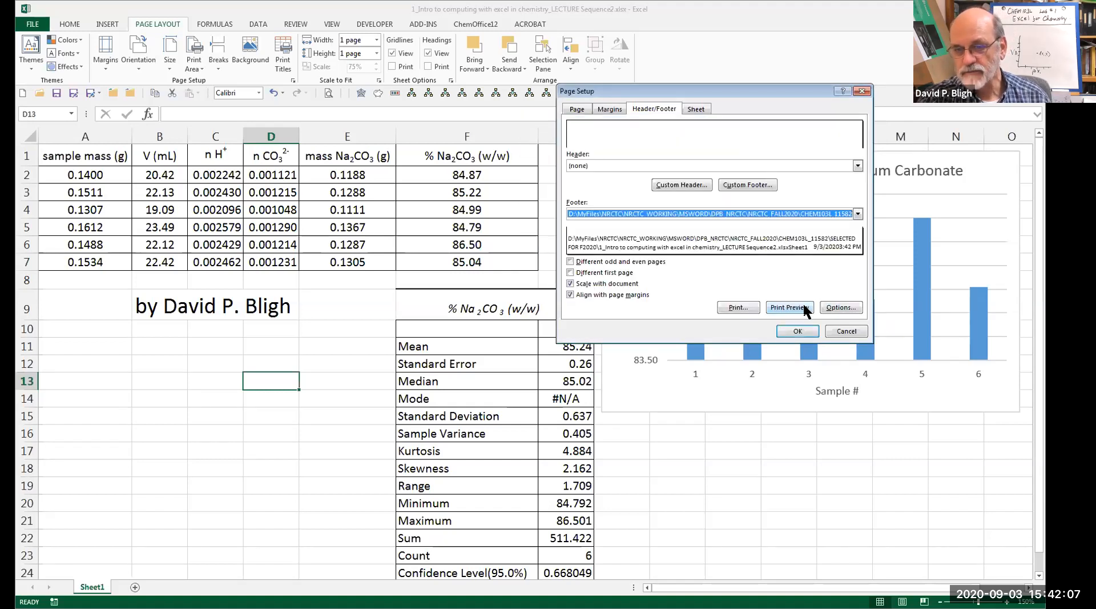
# - Review the sheet's gridline print option, preview the printed page and look at the choices for what gets printed
pyautogui.hotkey('ctrl', 'Tab')
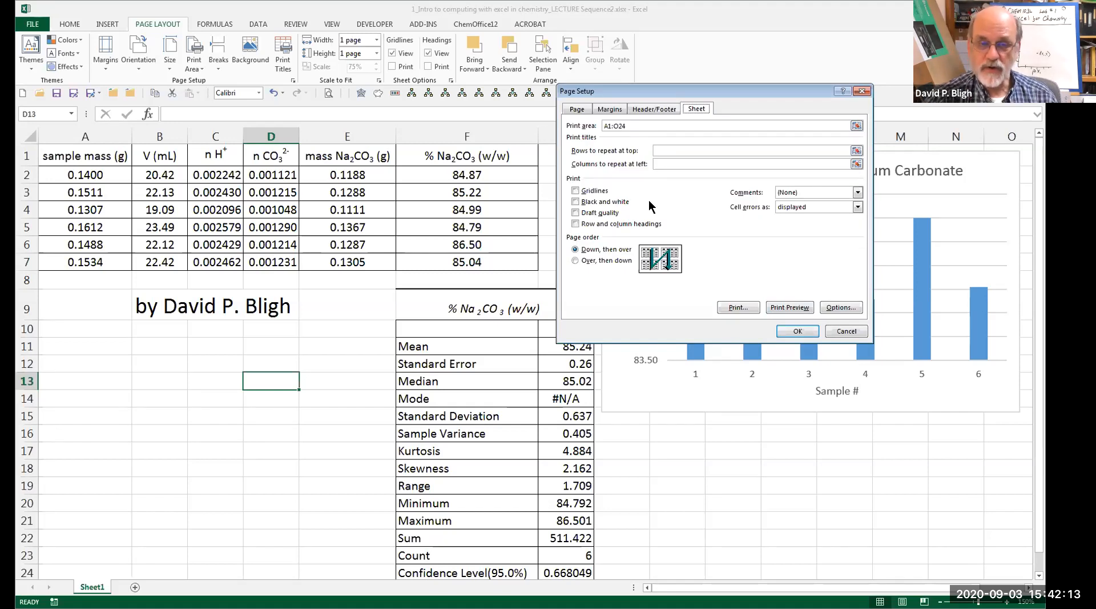
pyautogui.click(575, 190)
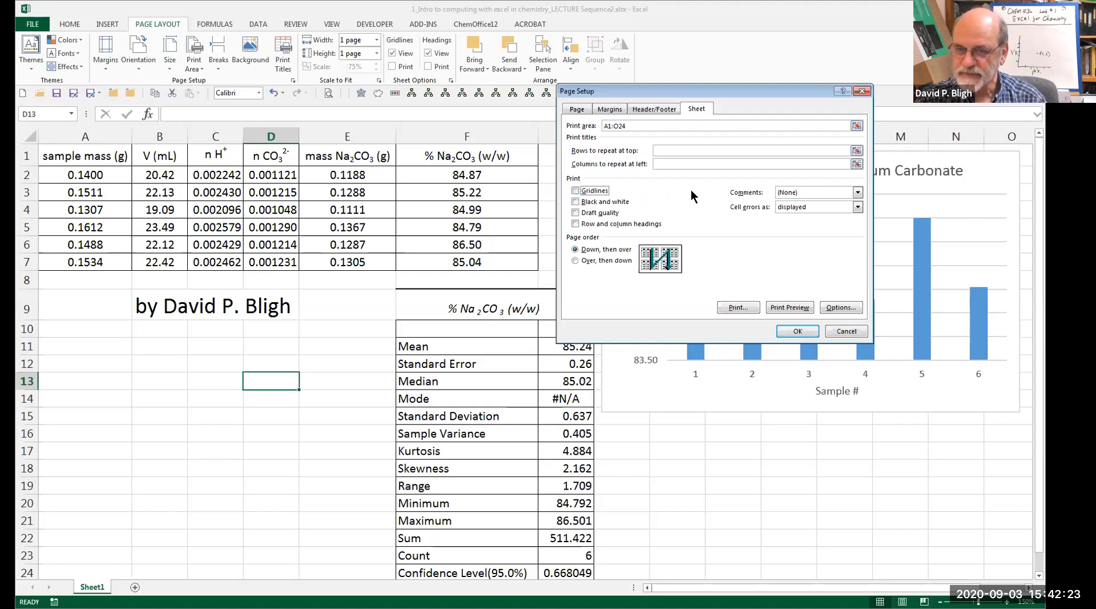
pyautogui.click(790, 308)
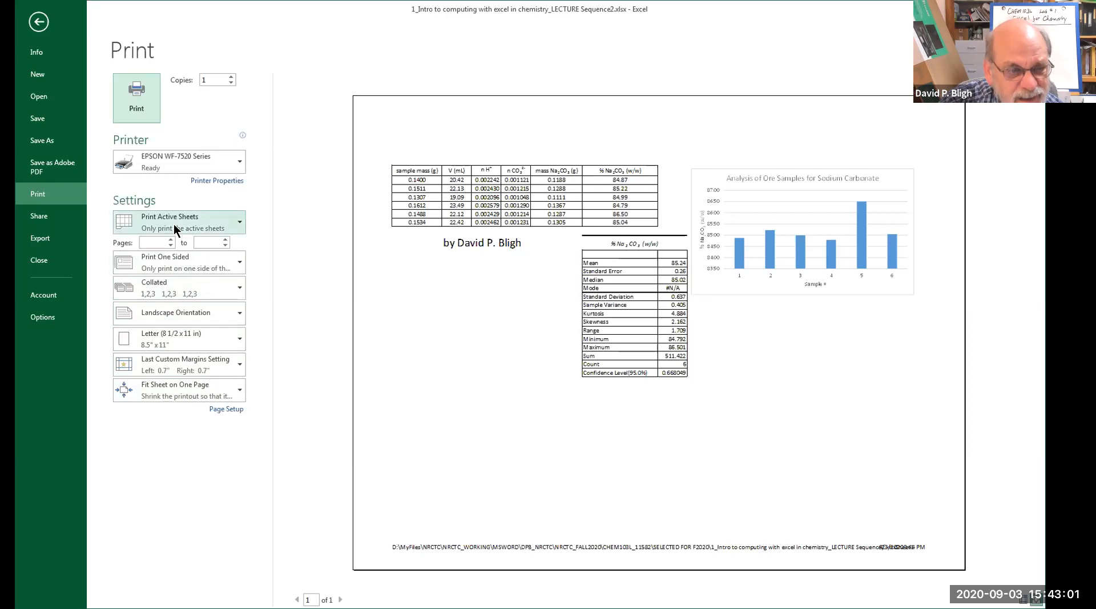
pyautogui.click(237, 220)
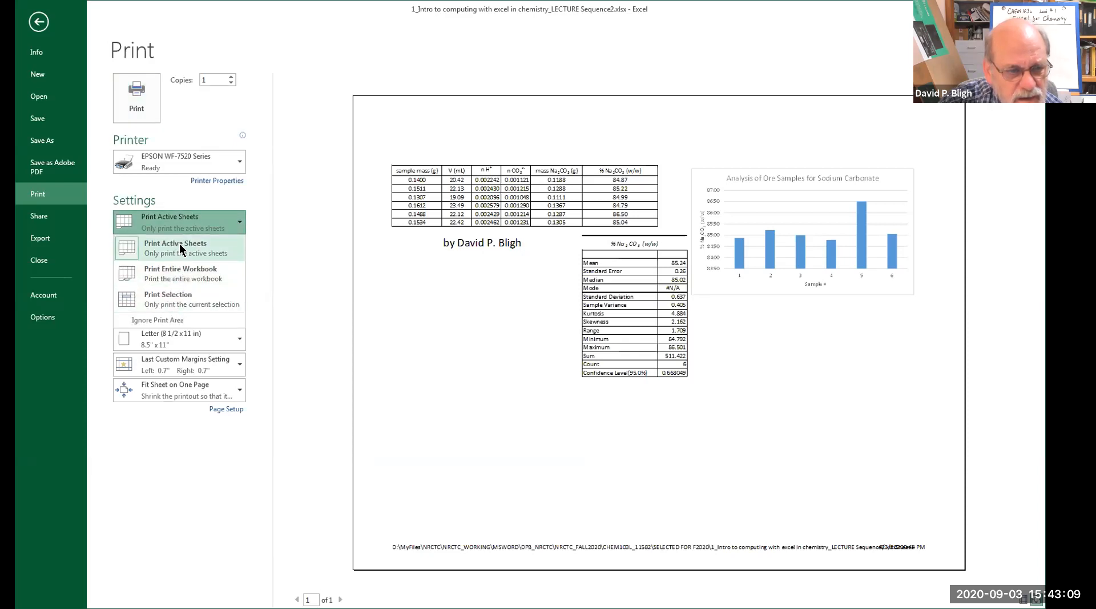
pyautogui.click(39, 22)
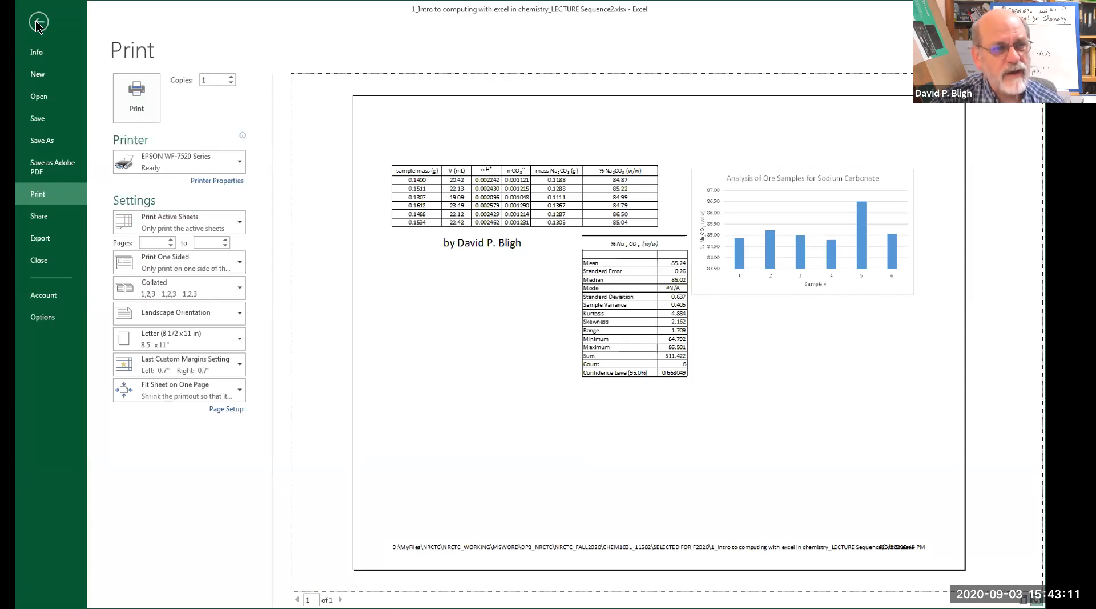
pyautogui.click(39, 22)
# - Reopen the custom footer in Page Setup and set the left section's path, file and tab text to font size 8
pyautogui.click(293, 80)
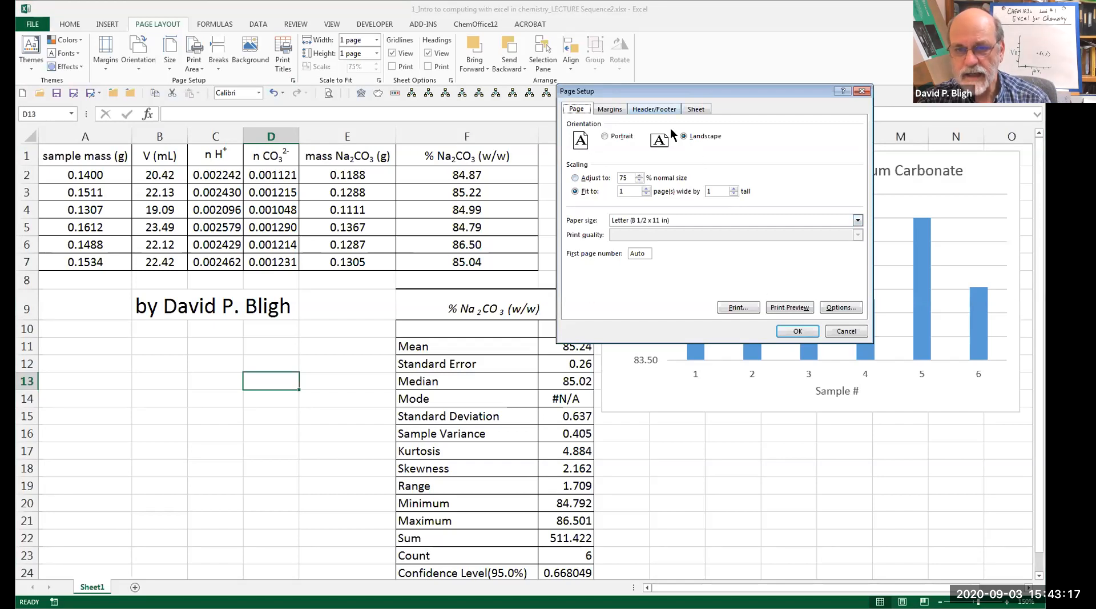
pyautogui.click(654, 109)
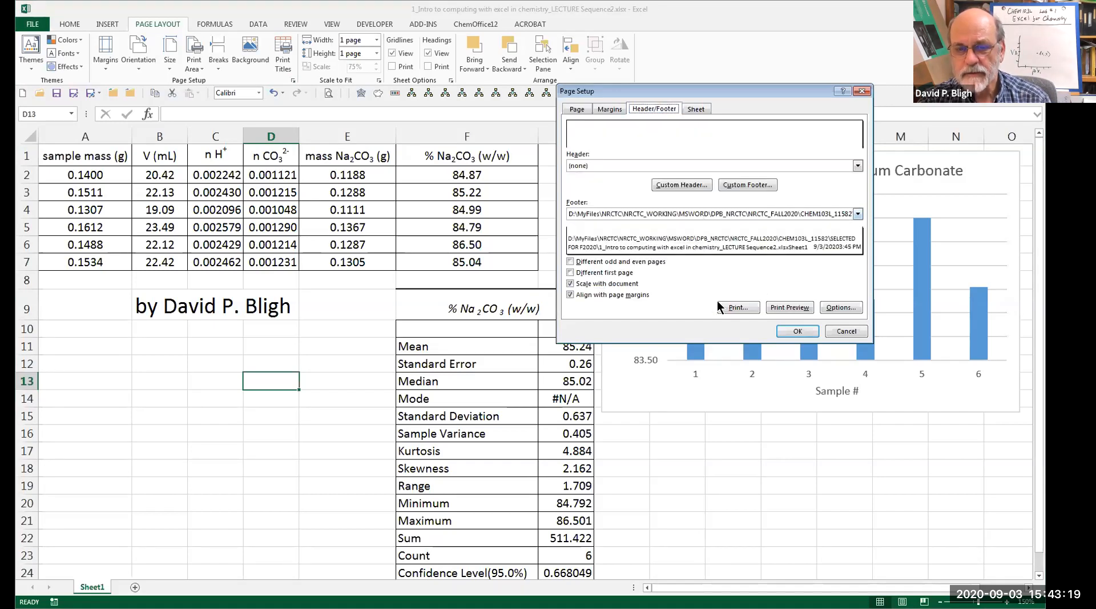
pyautogui.click(746, 184)
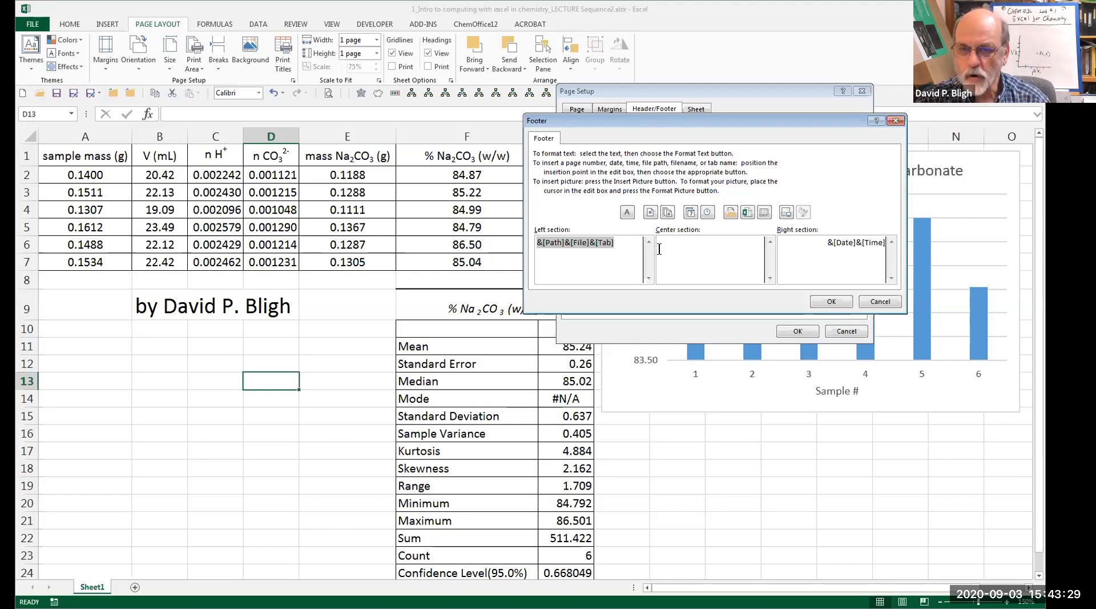
pyautogui.click(627, 213)
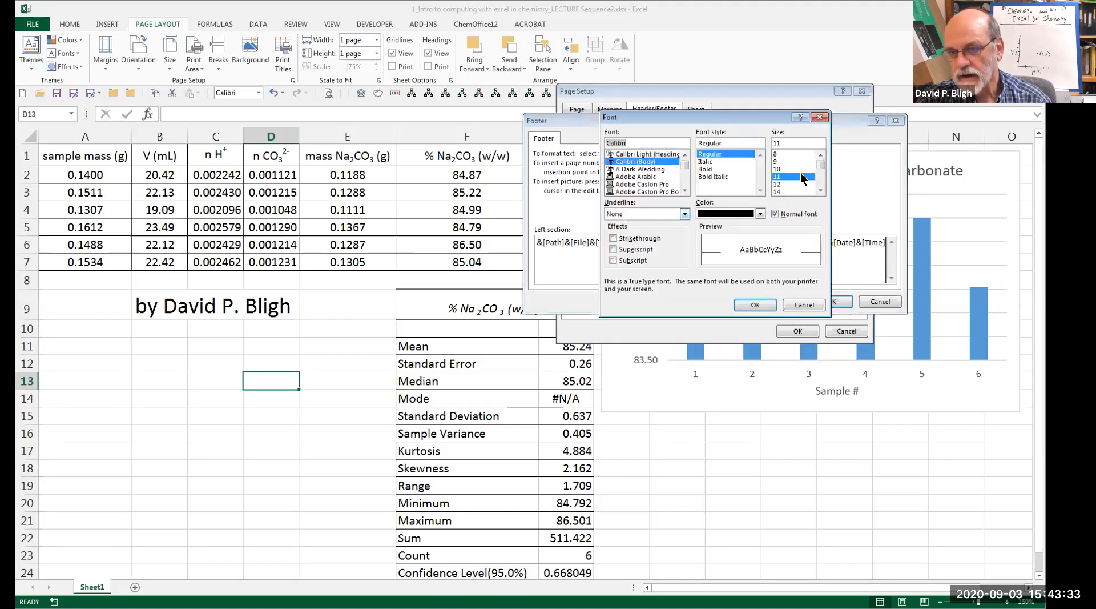
pyautogui.click(781, 154)
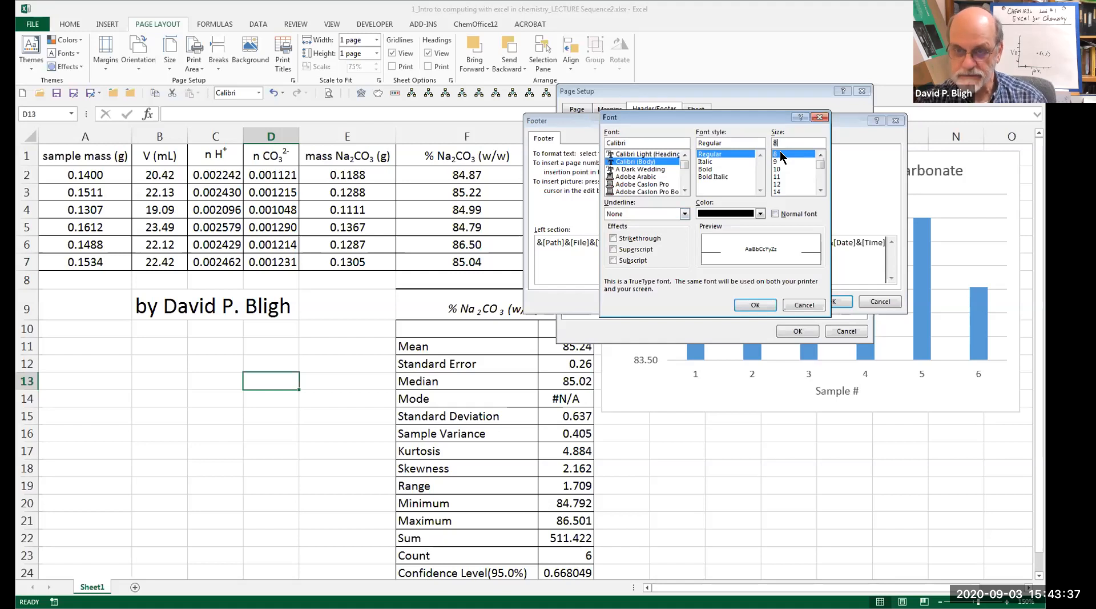
pyautogui.click(749, 302)
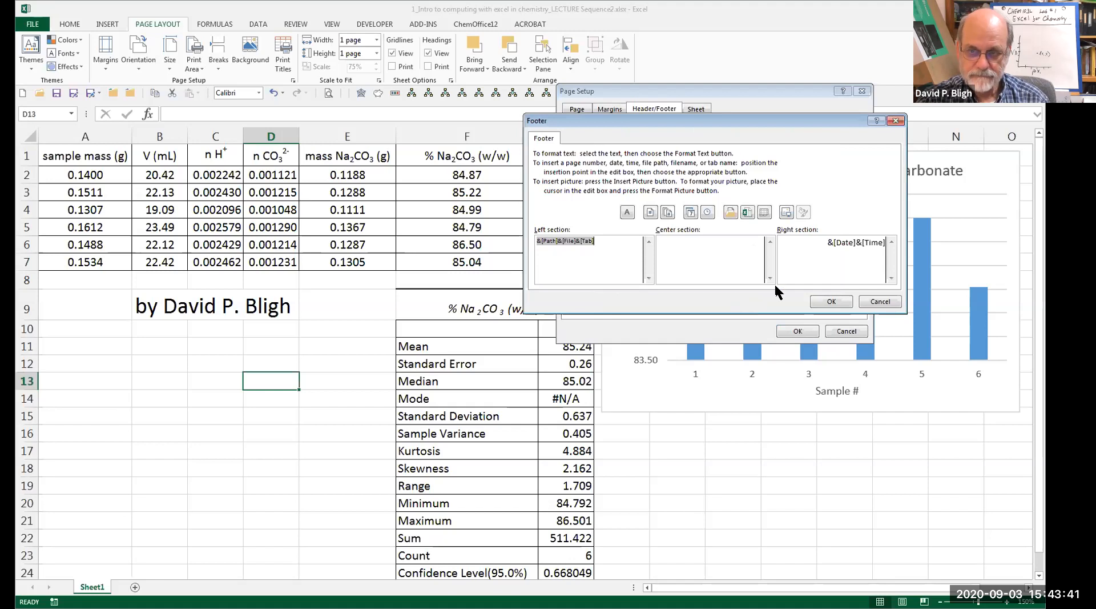
# - Set the date and time in the footer's right section to font size 8 and accept the custom footer
pyautogui.moveTo(822, 243); pyautogui.dragTo(899, 248)
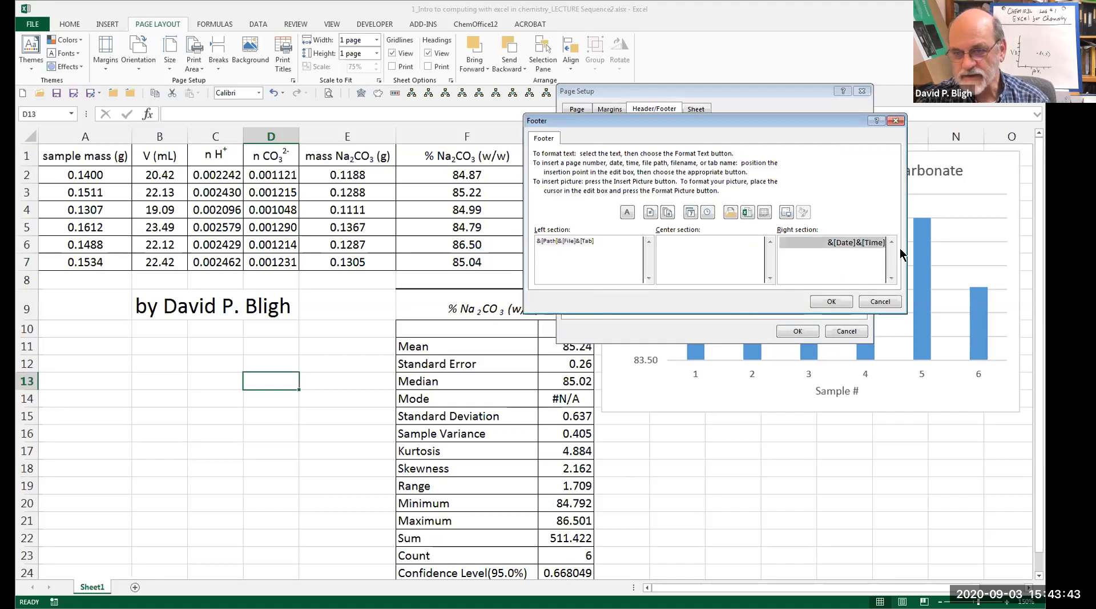
pyautogui.click(626, 212)
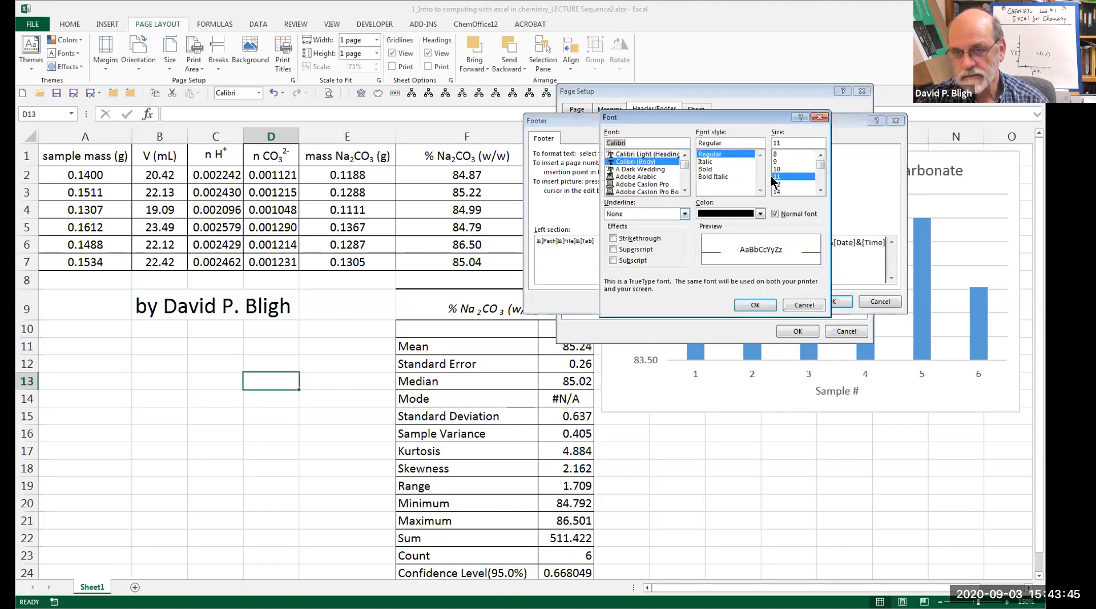
pyautogui.click(779, 154)
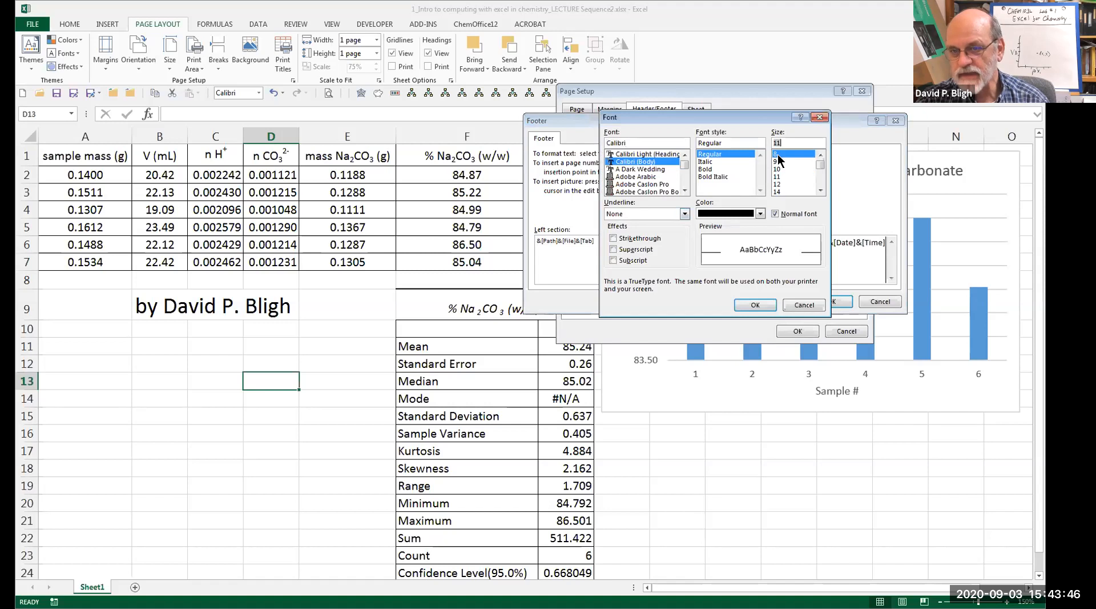
pyautogui.click(761, 301)
pyautogui.click(831, 301)
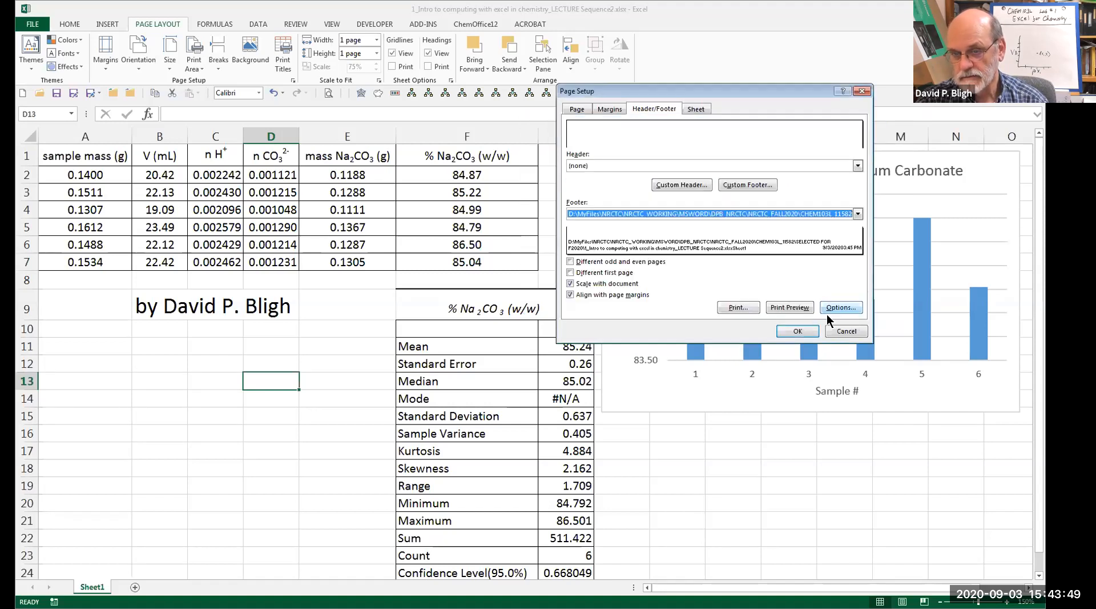
# - Preview the page, accept the EPSON WF-7520 Series printer properties and print the sheet
pyautogui.click(788, 309)
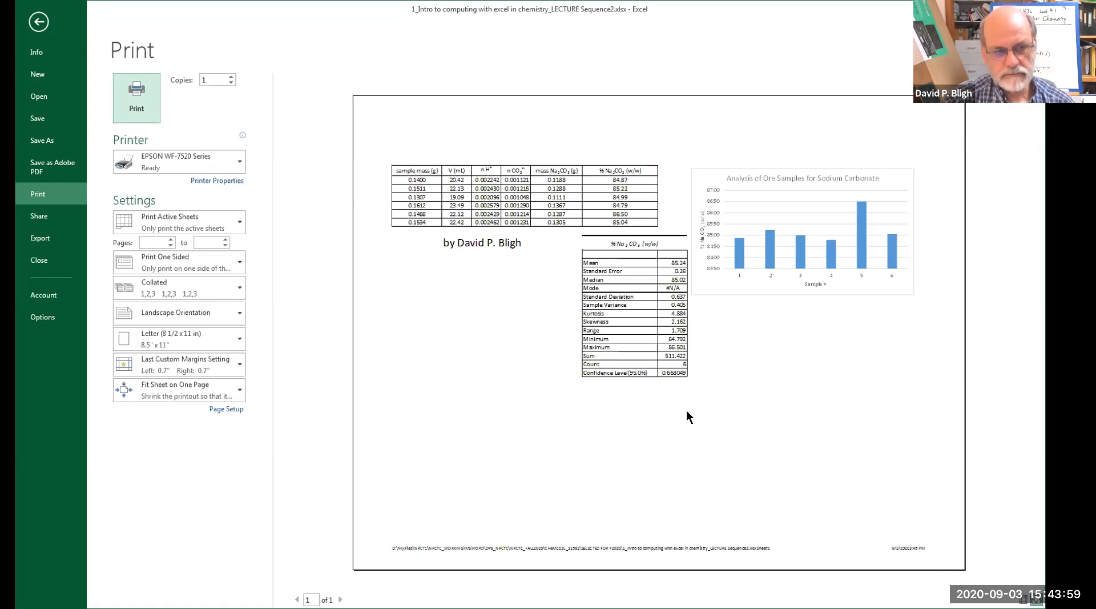
pyautogui.click(217, 181)
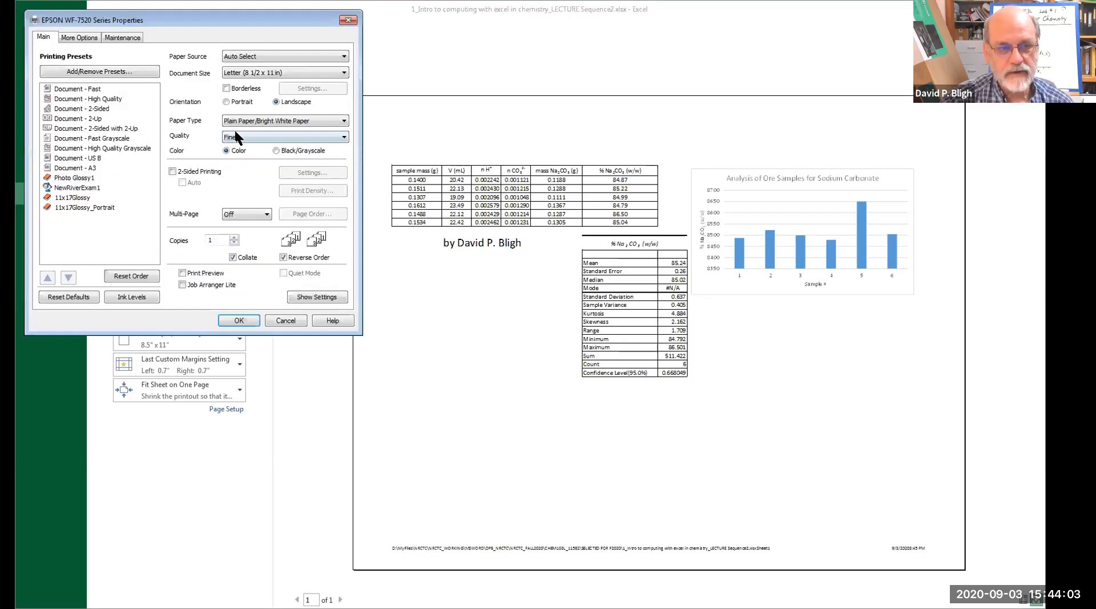
pyautogui.click(240, 321)
pyautogui.click(140, 96)
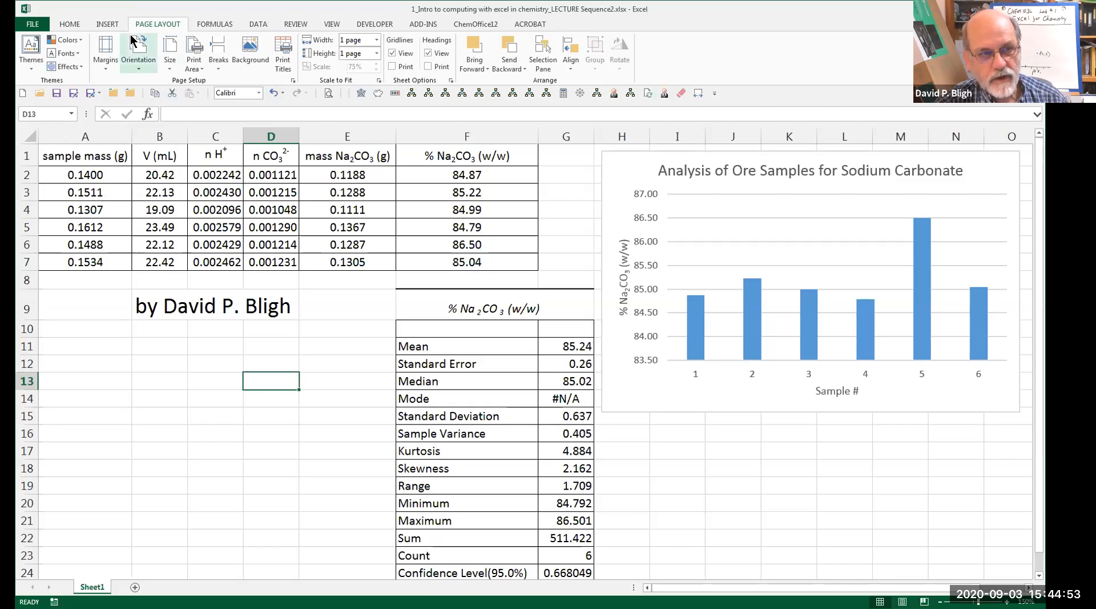
# - Return to the print preview from Page Setup, choose Adobe PDF as the printer and print the sheet to a PDF file
pyautogui.click(293, 80)
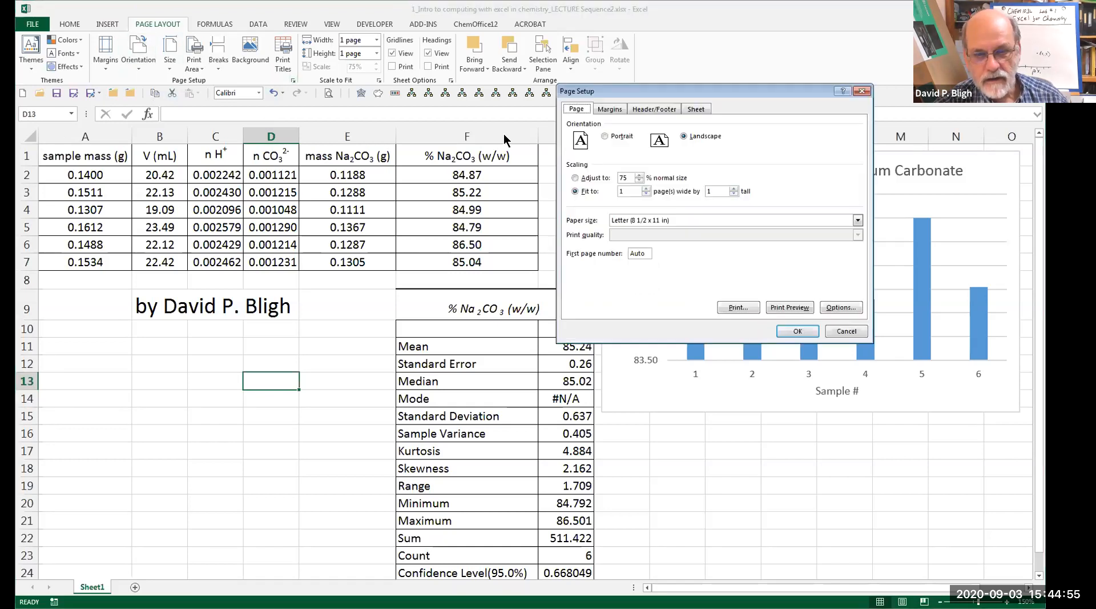
pyautogui.click(782, 308)
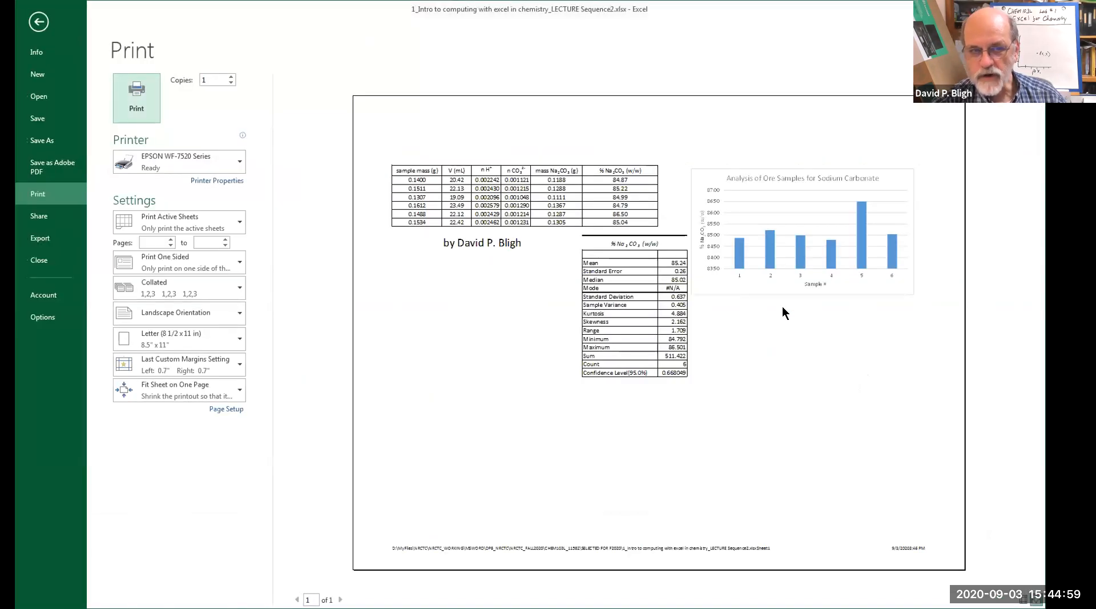
pyautogui.click(240, 162)
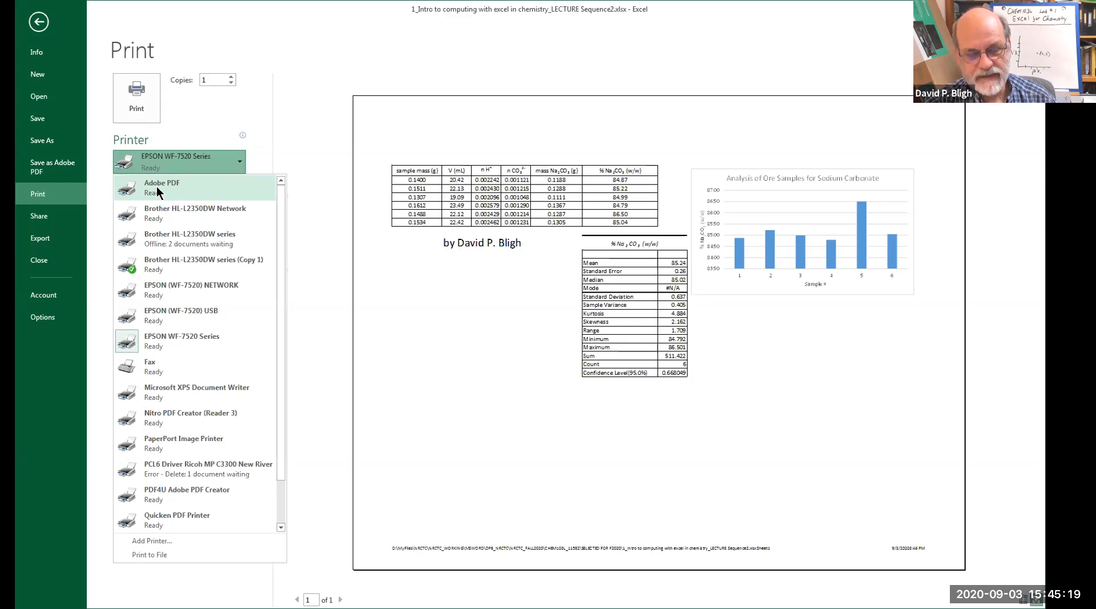
pyautogui.click(159, 192)
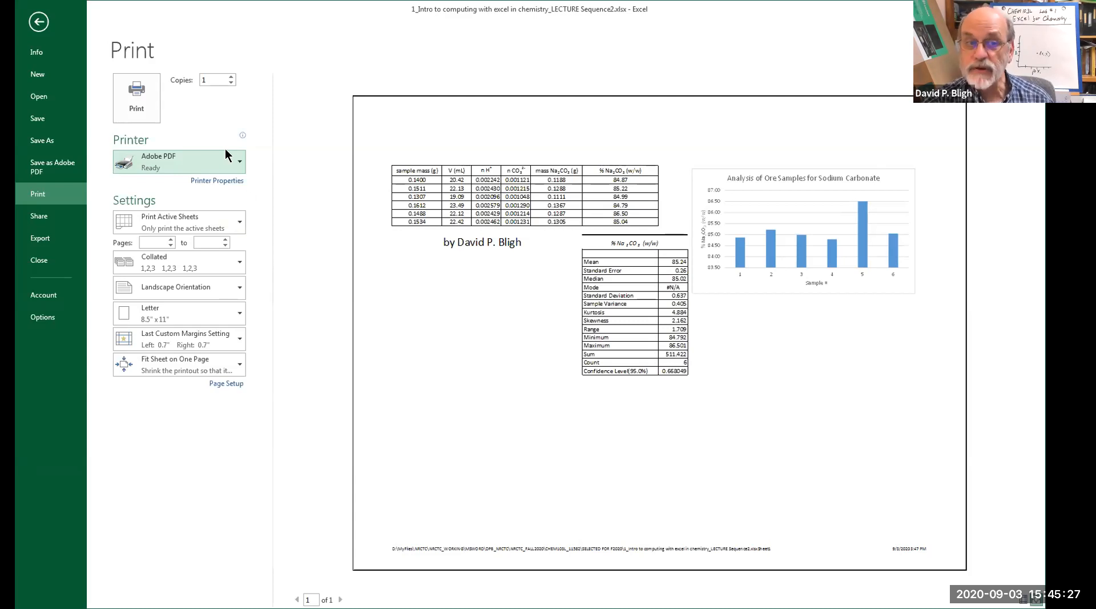
pyautogui.click(139, 94)
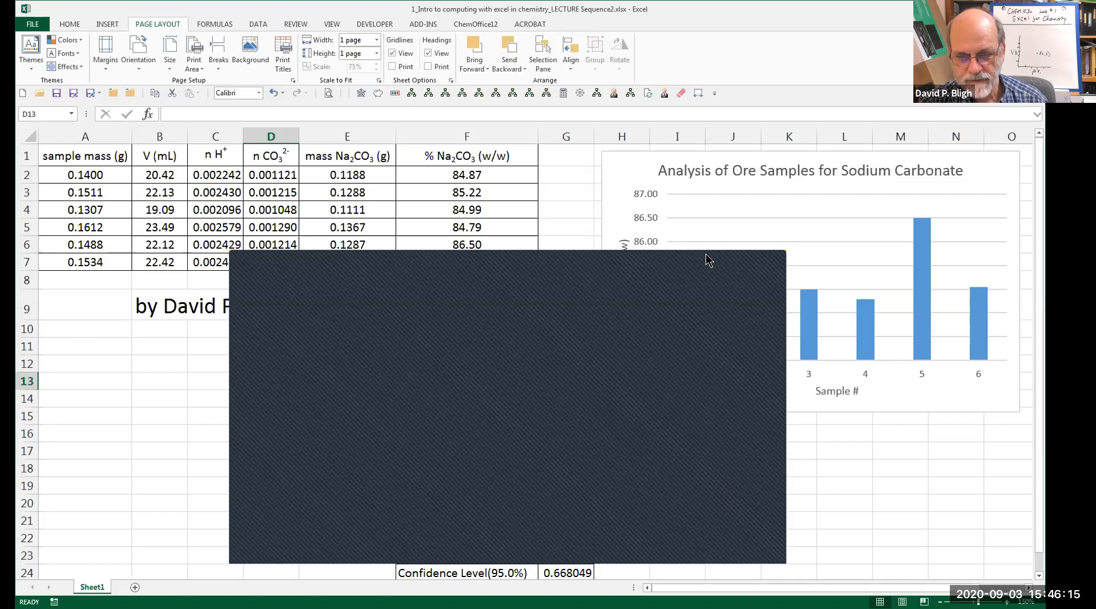
pyautogui.moveTo(706, 253); pyautogui.dragTo(706, 174)
pyautogui.click(678, 465)
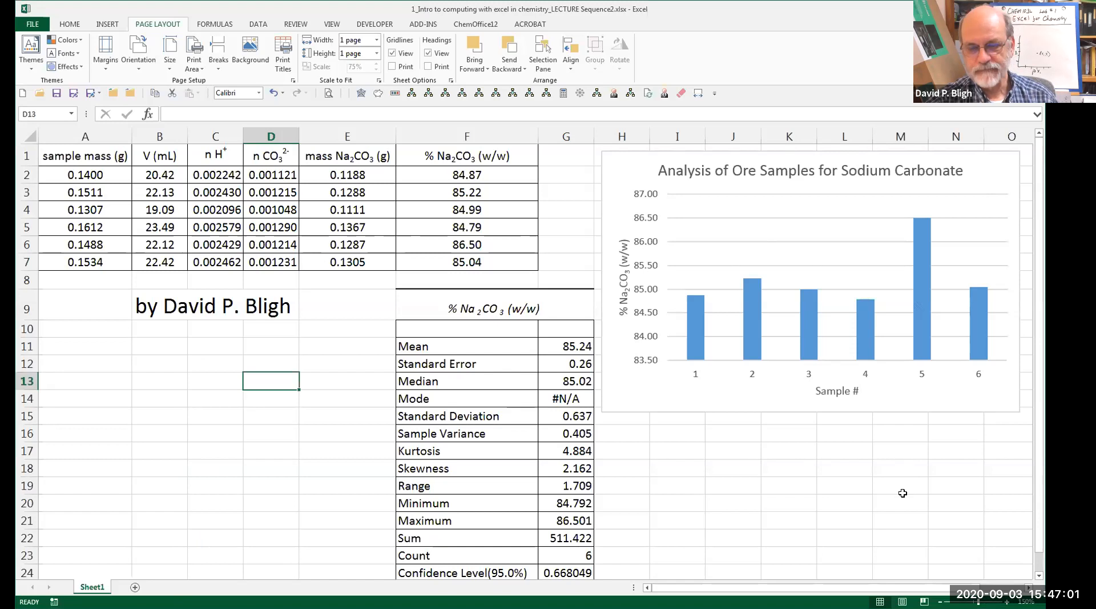
pyautogui.click(903, 497)
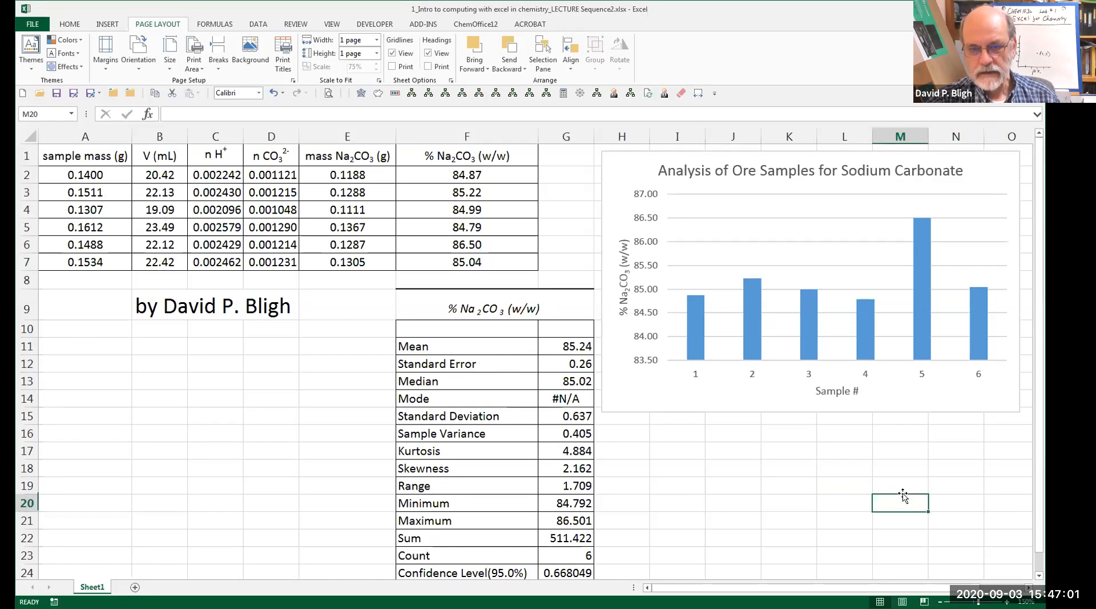